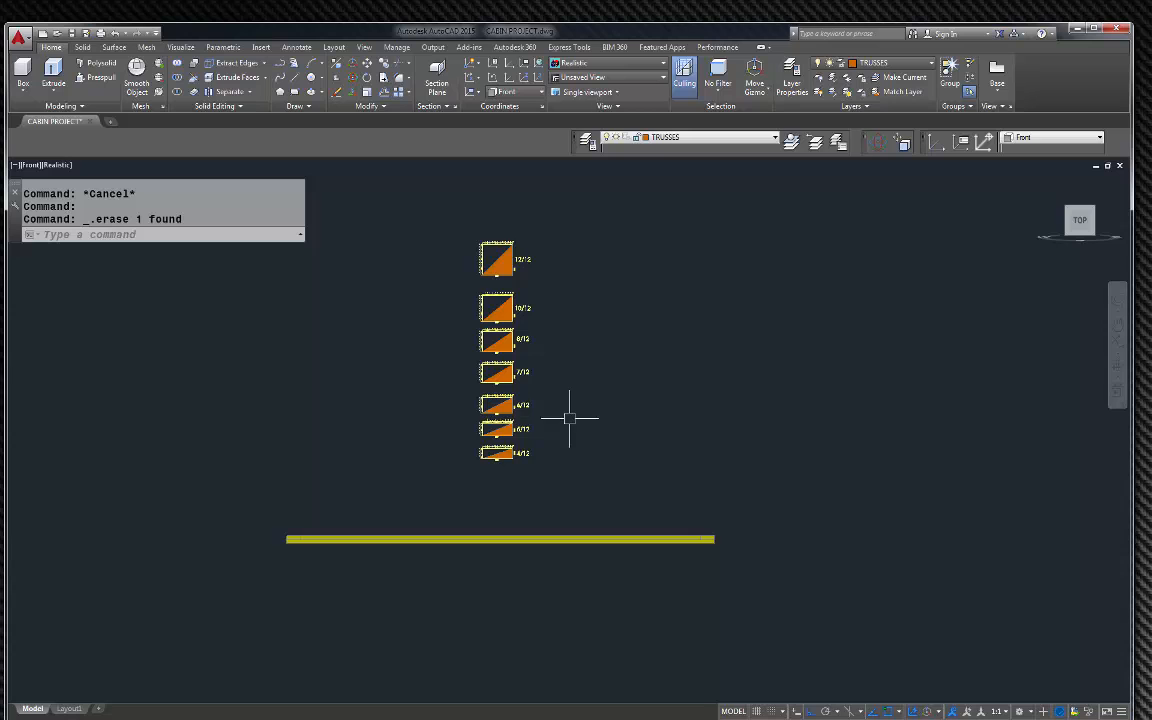
Step: Examine the roof slope diagrams from 4/12 up to 12/12, comparing the rise and run of each
scroll(502, 430, up, 10)
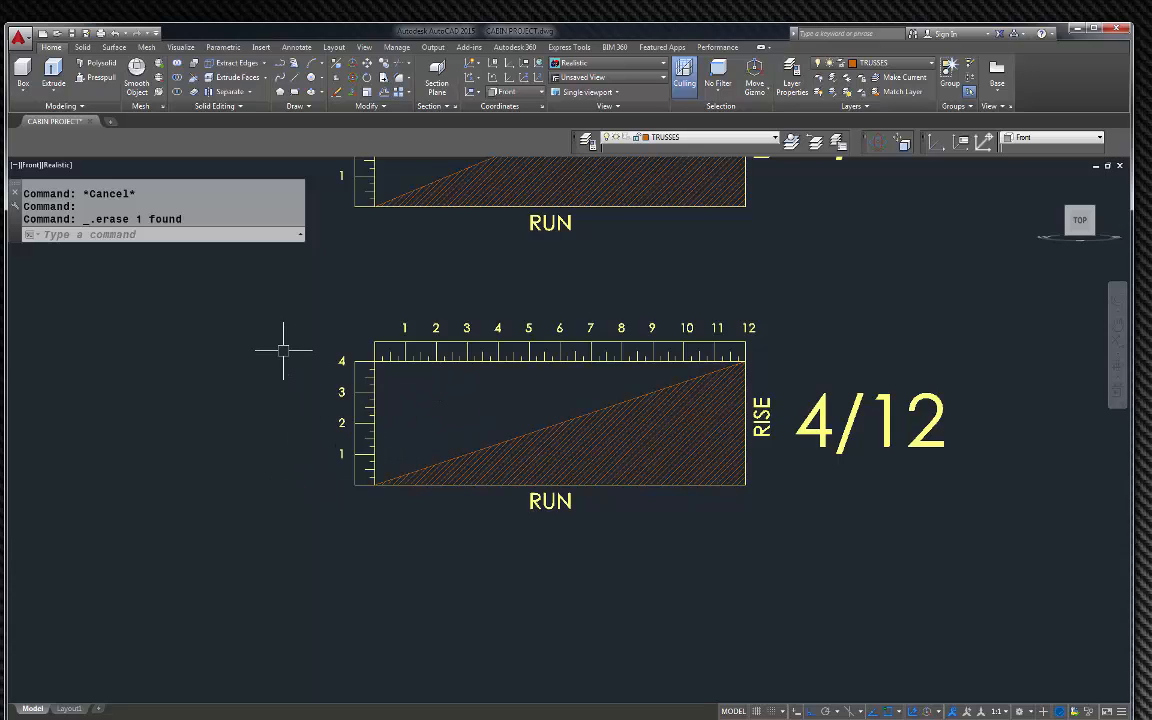
scroll(605, 540, down, 6)
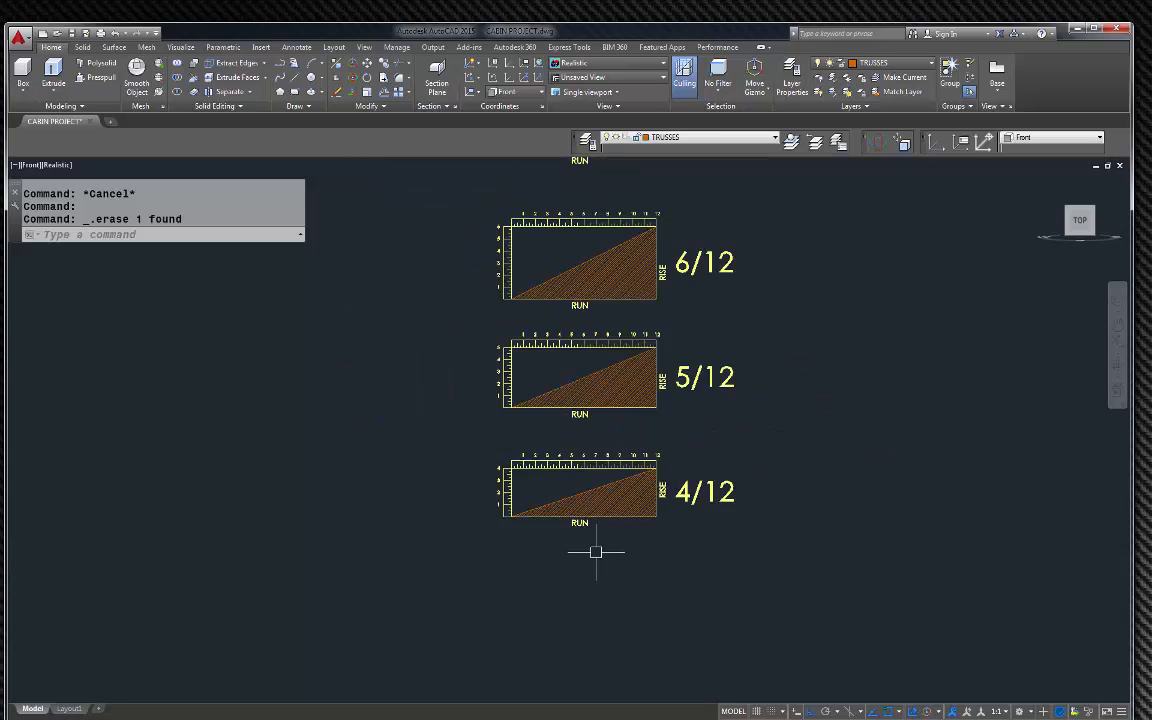
scroll(600, 380, up, 4)
scroll(660, 350, up, 1)
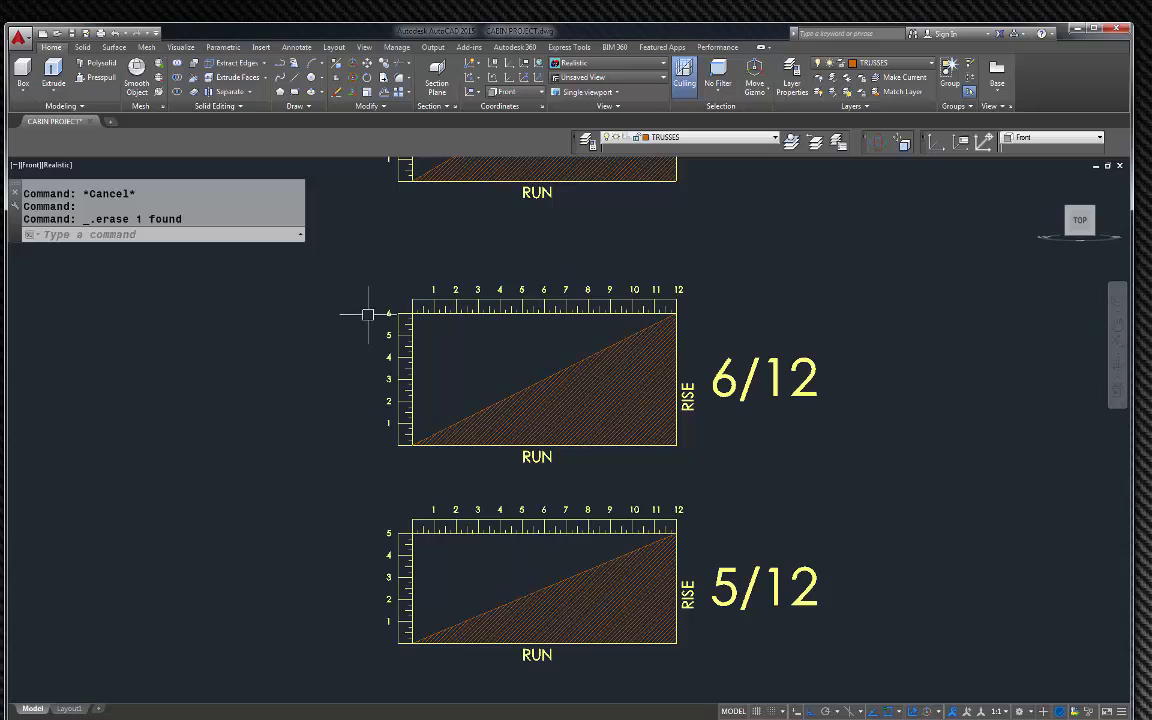
scroll(617, 335, down, 6)
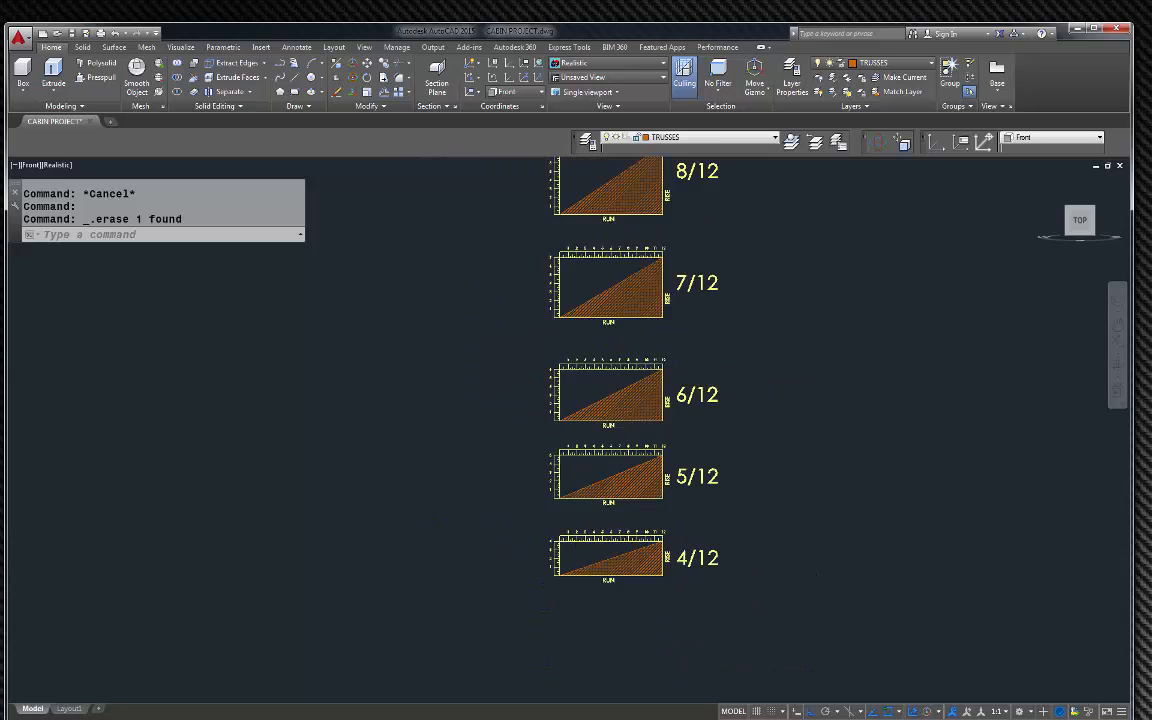
scroll(620, 250, up, 3)
scroll(600, 285, up, 2)
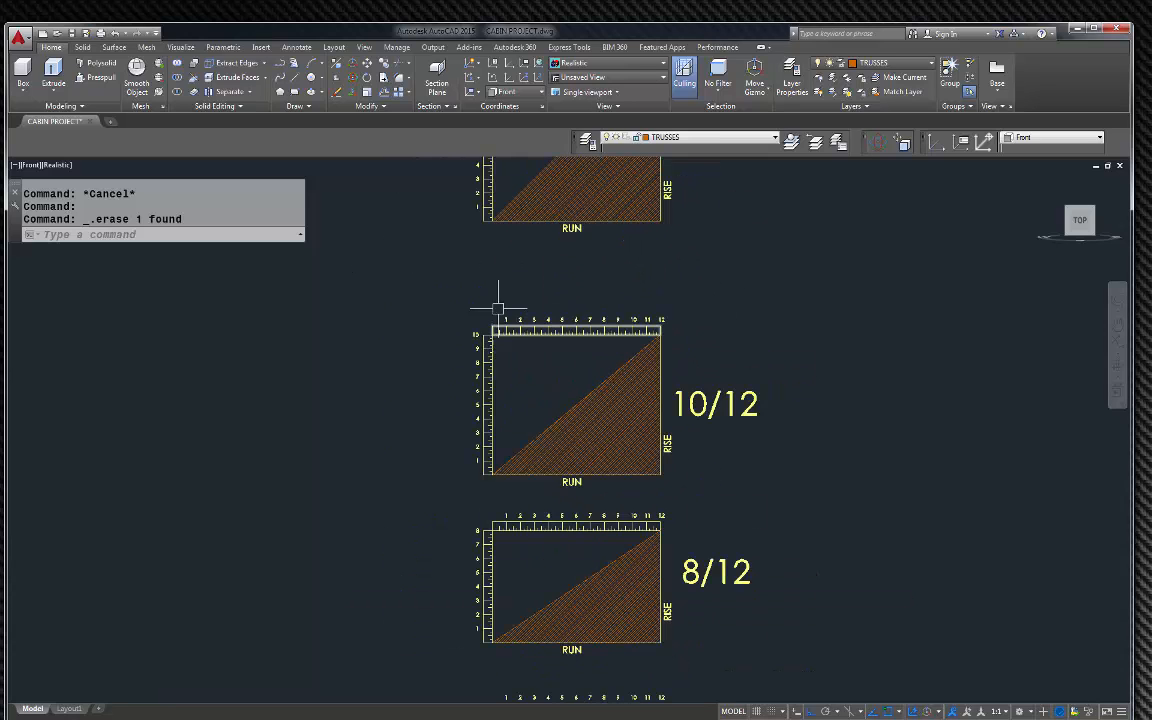
scroll(520, 340, down, 4)
scroll(602, 228, up, 4)
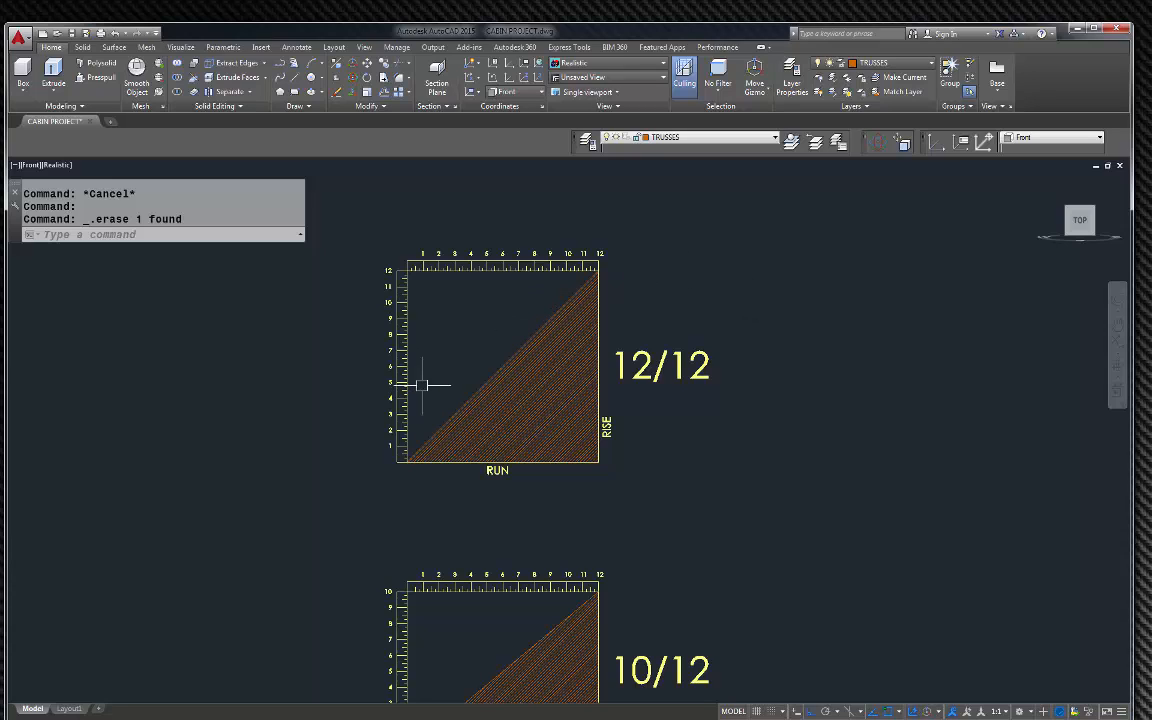
scroll(640, 255, down, 8)
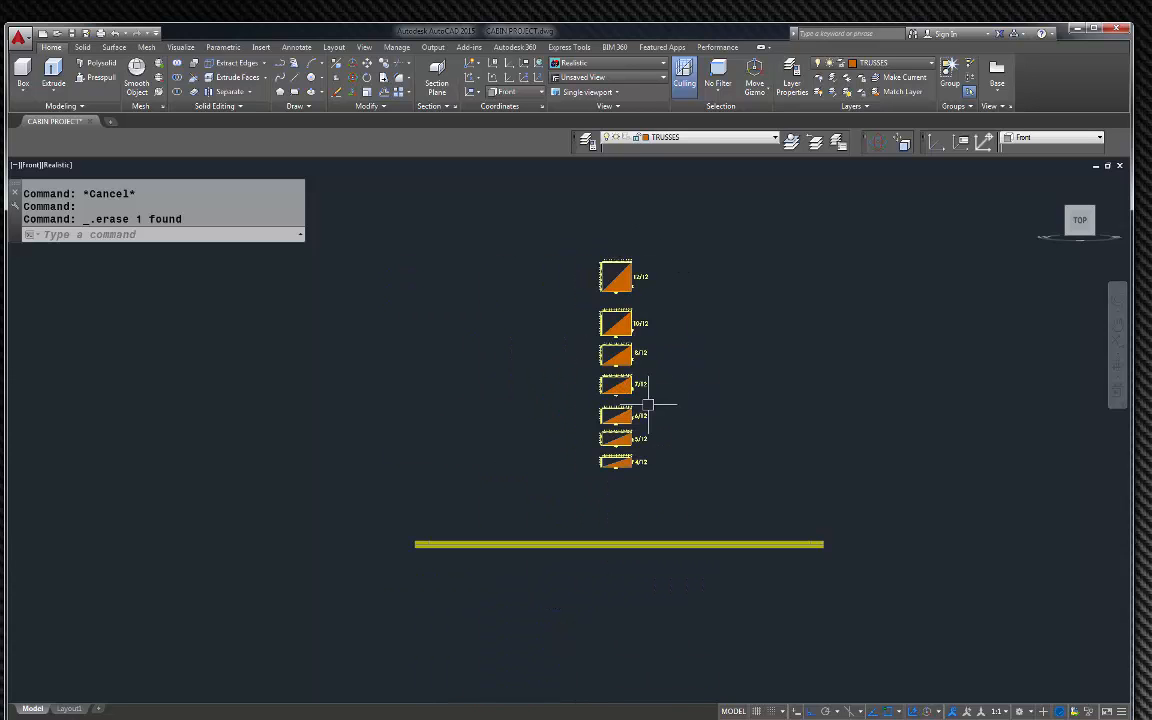
Step: Move all seven roof slope diagrams horizontally to the right, clear of the area above the yellow beam
click(678, 481)
click(559, 239)
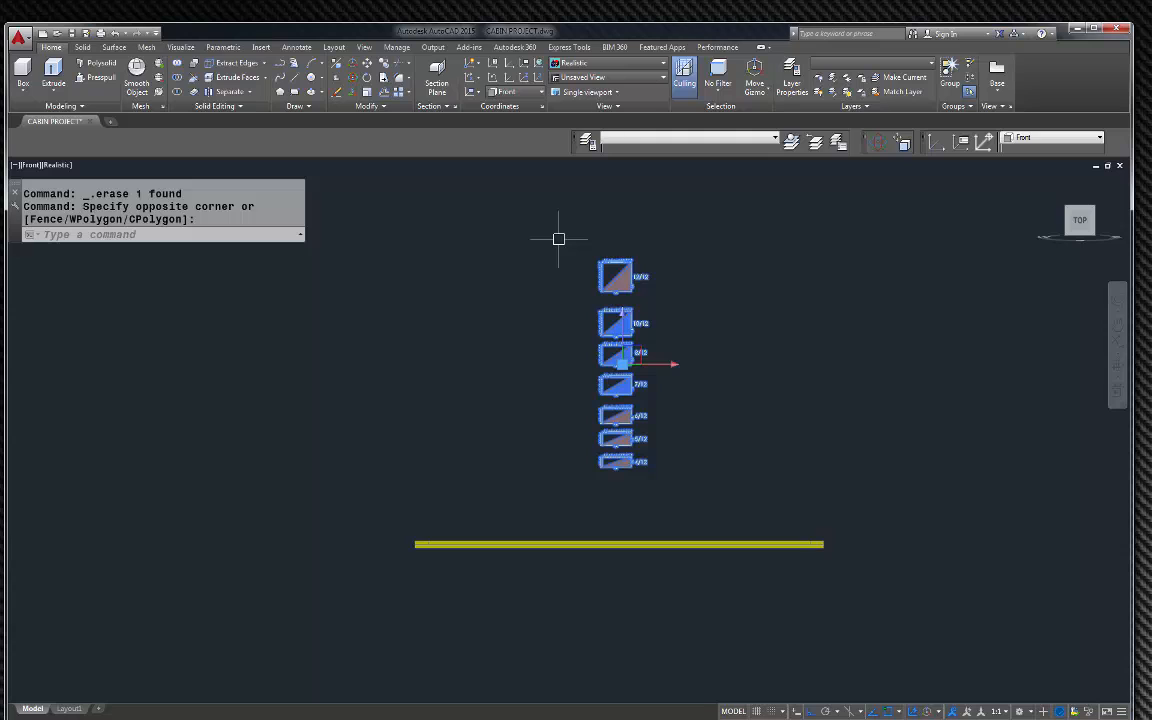
text(m)
key(Return)
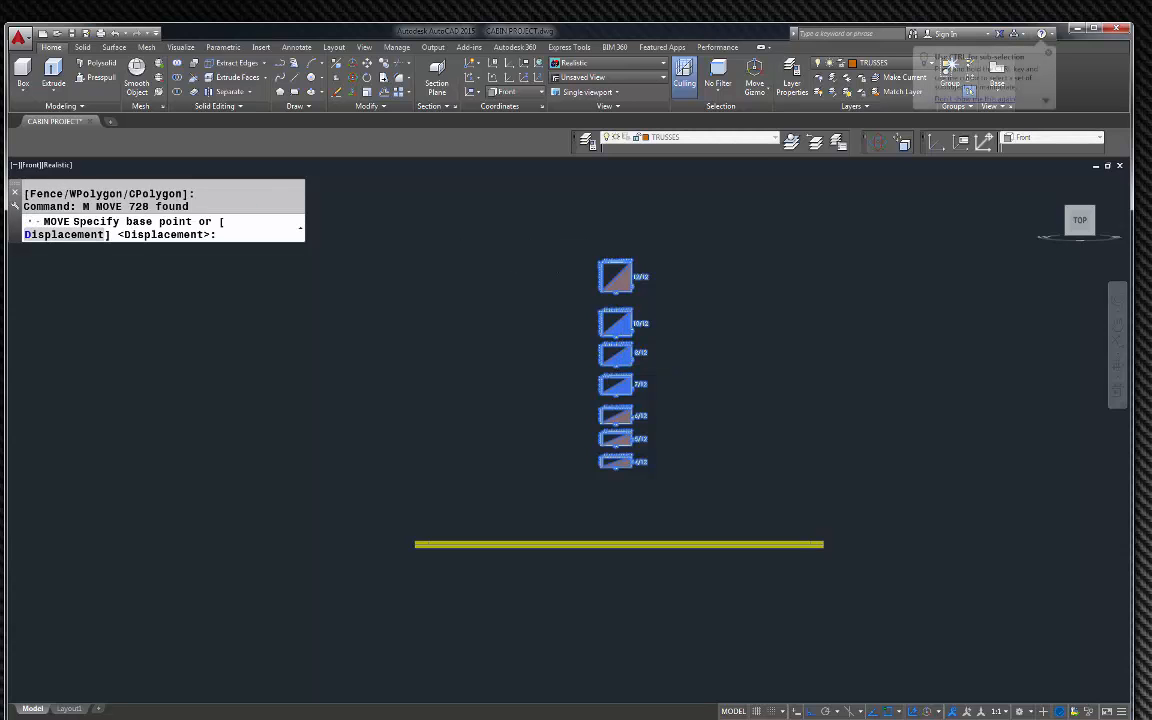
click(489, 258)
click(872, 258)
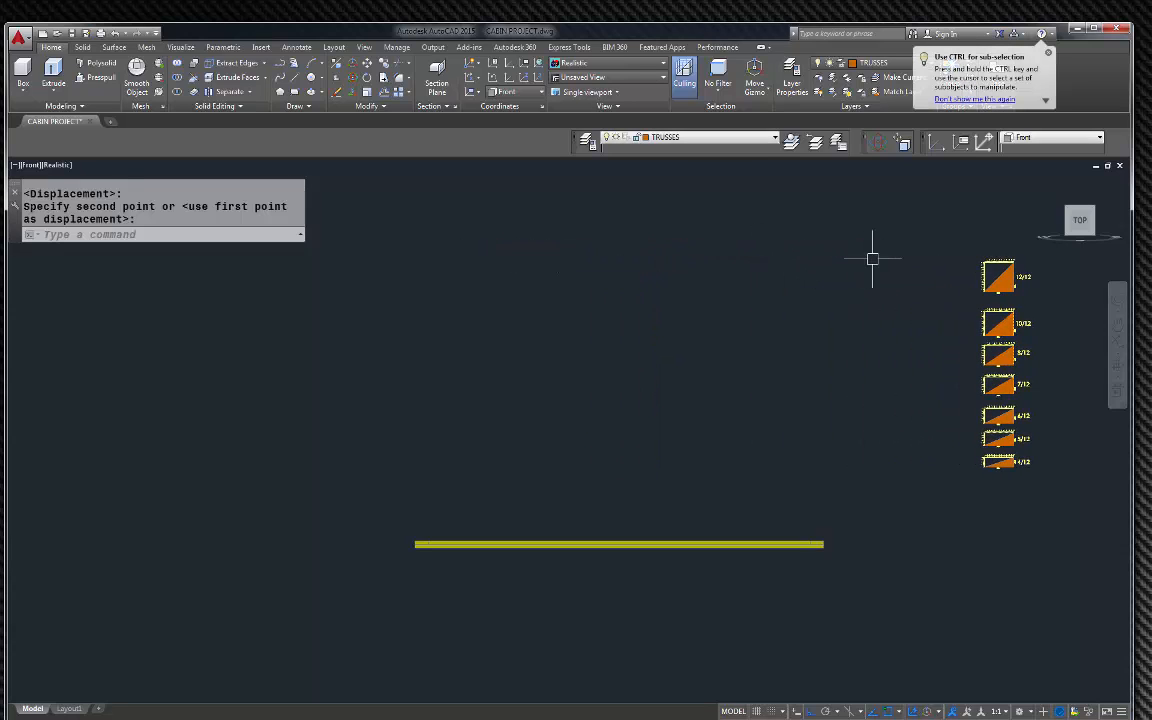
key(Escape)
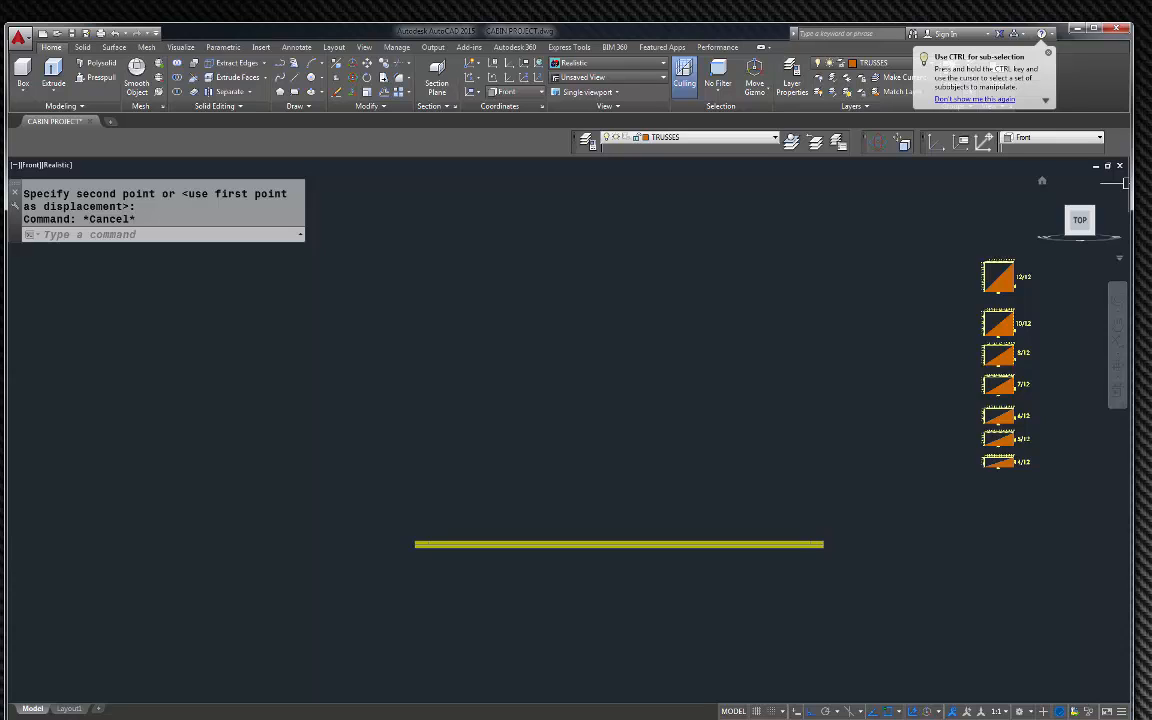
Step: Draw a 72-inch vertical line upward from the midpoint of the yellow beam's upper edge
scroll(620, 520, up, 2)
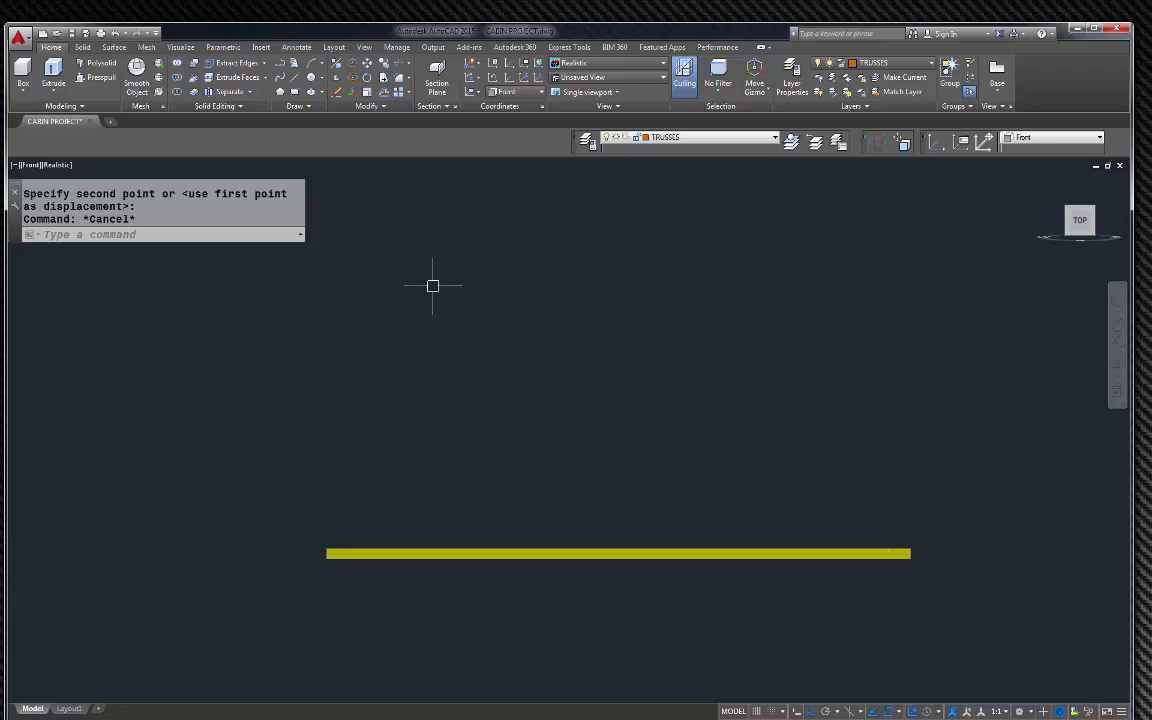
click(294, 78)
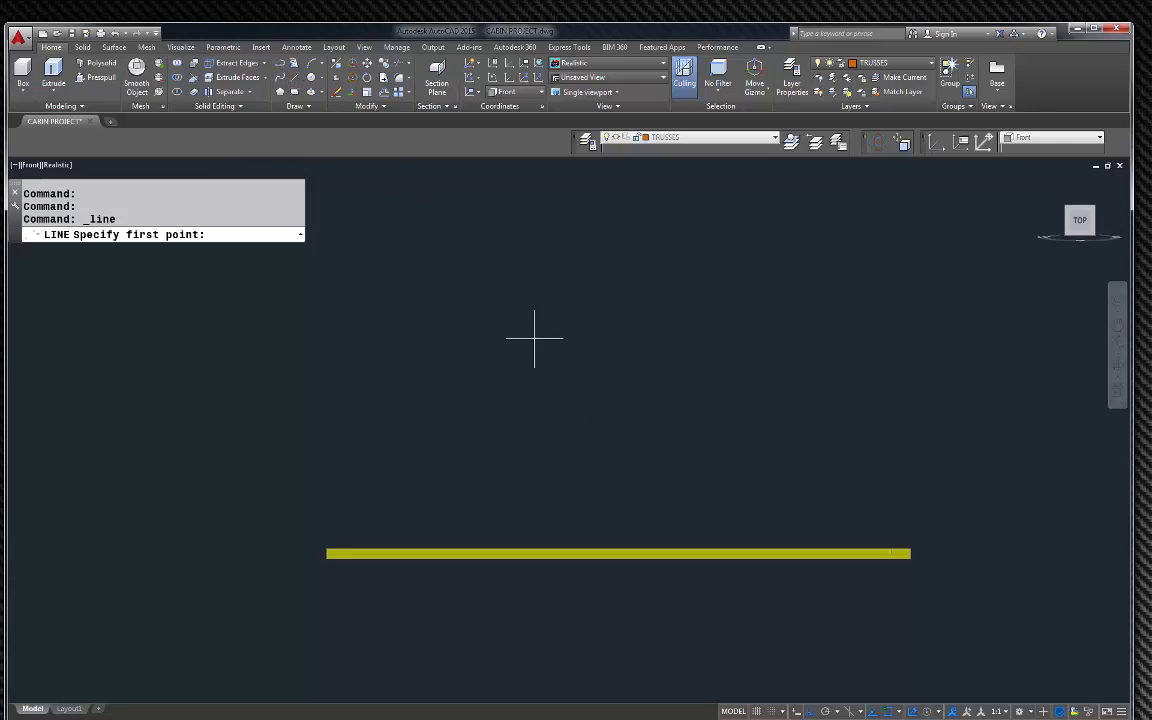
click(618, 551)
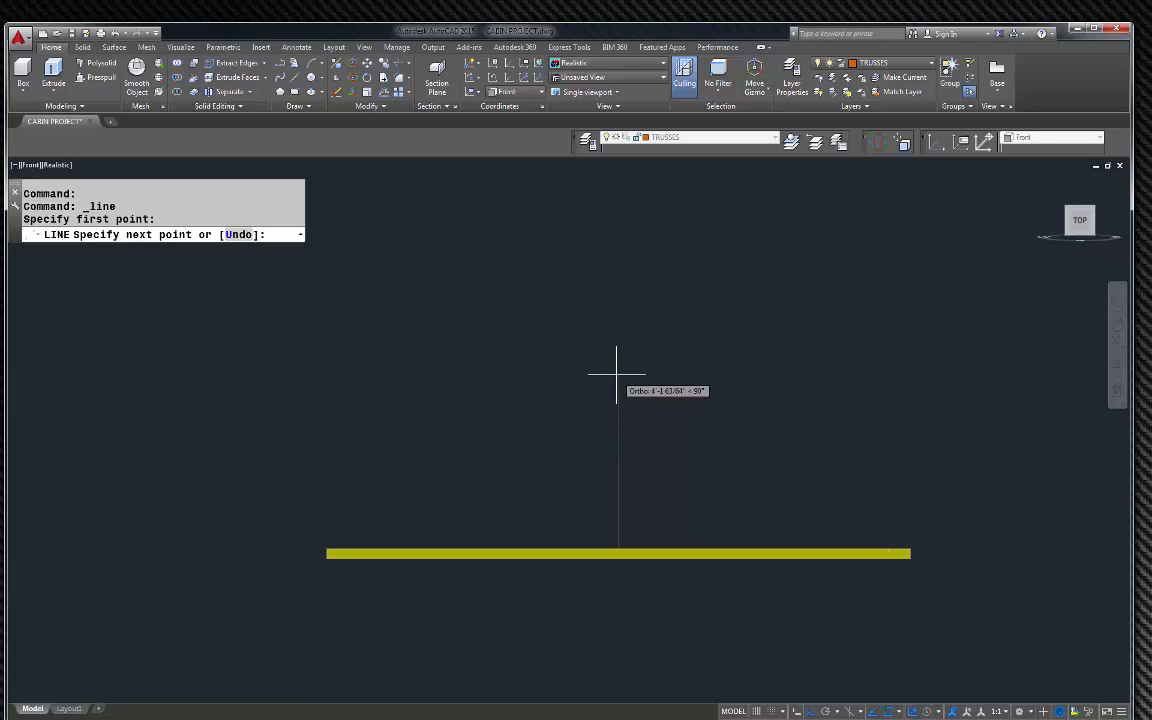
text(7)
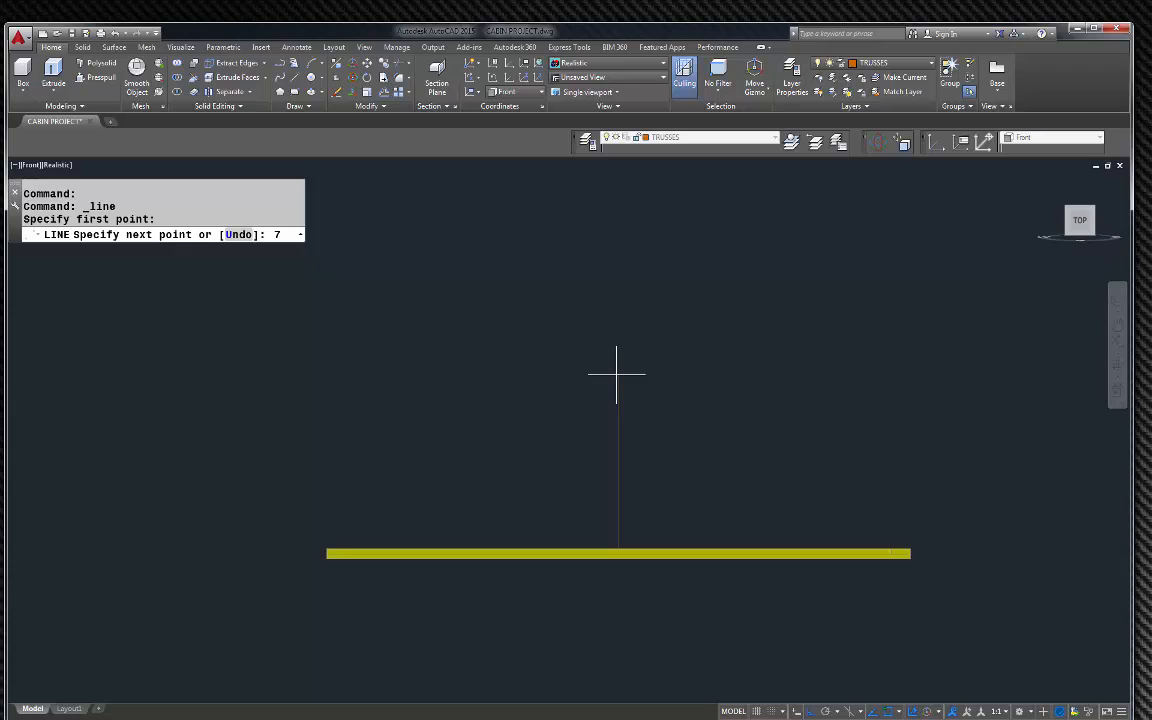
text(2)
key(Return)
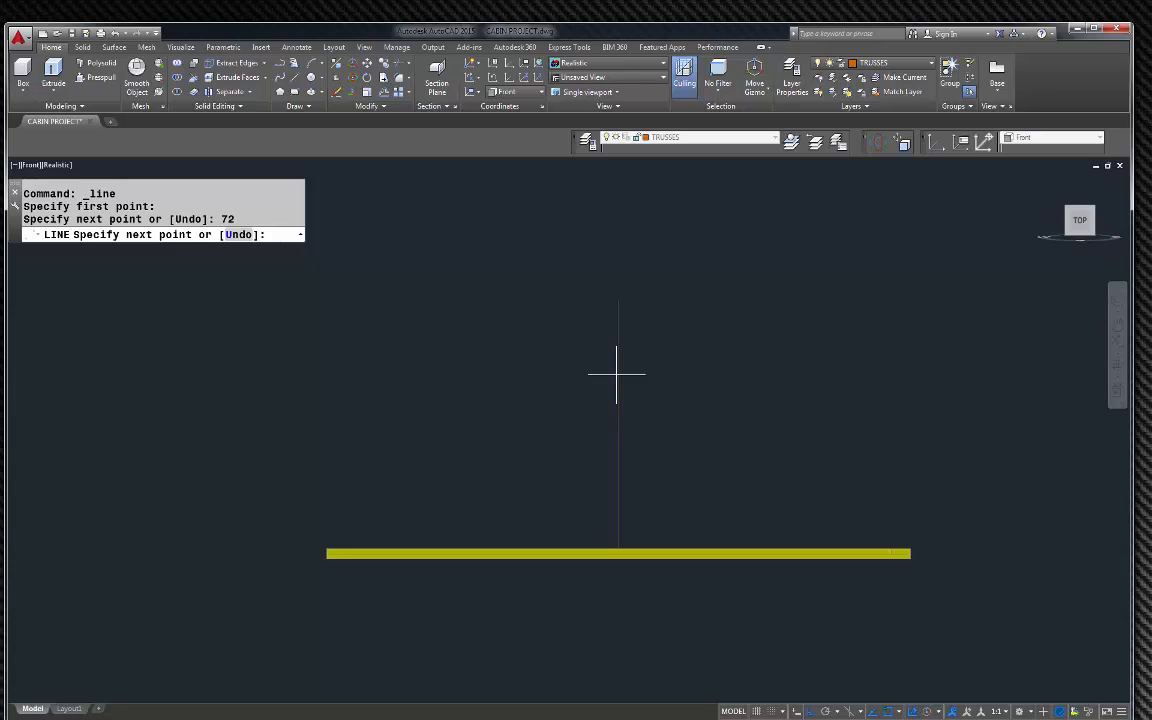
key(Escape)
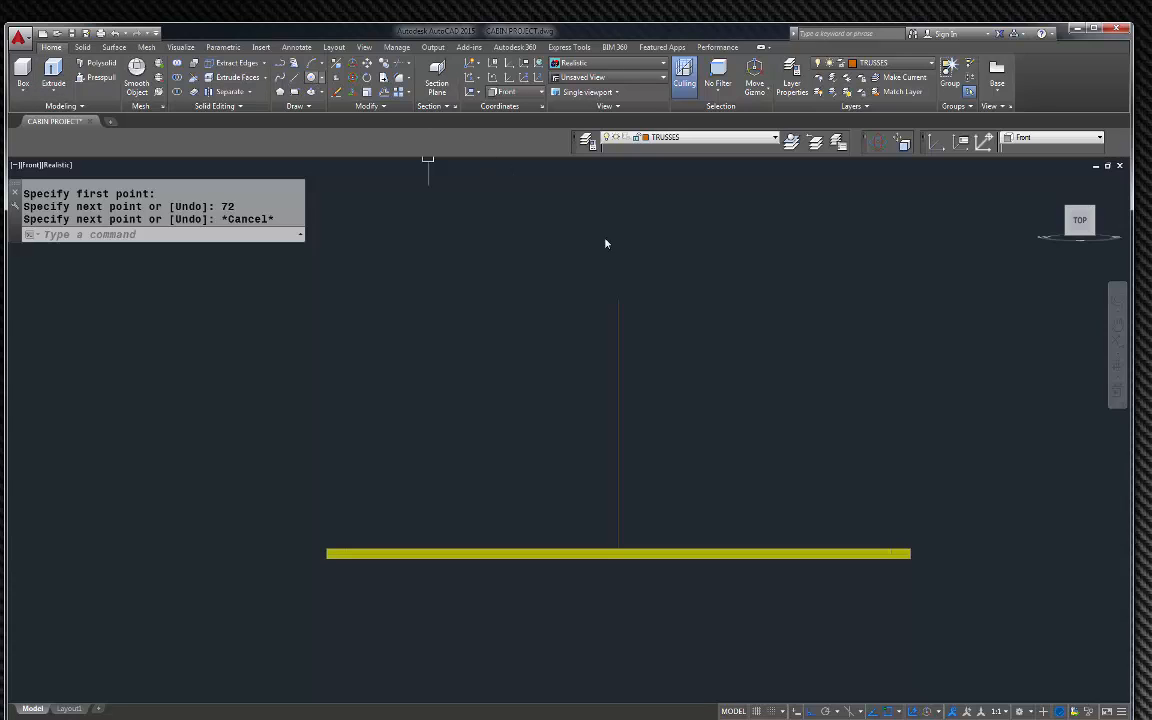
Step: Draw a circle of radius 12 centred on the upper end of the vertical line
click(616, 302)
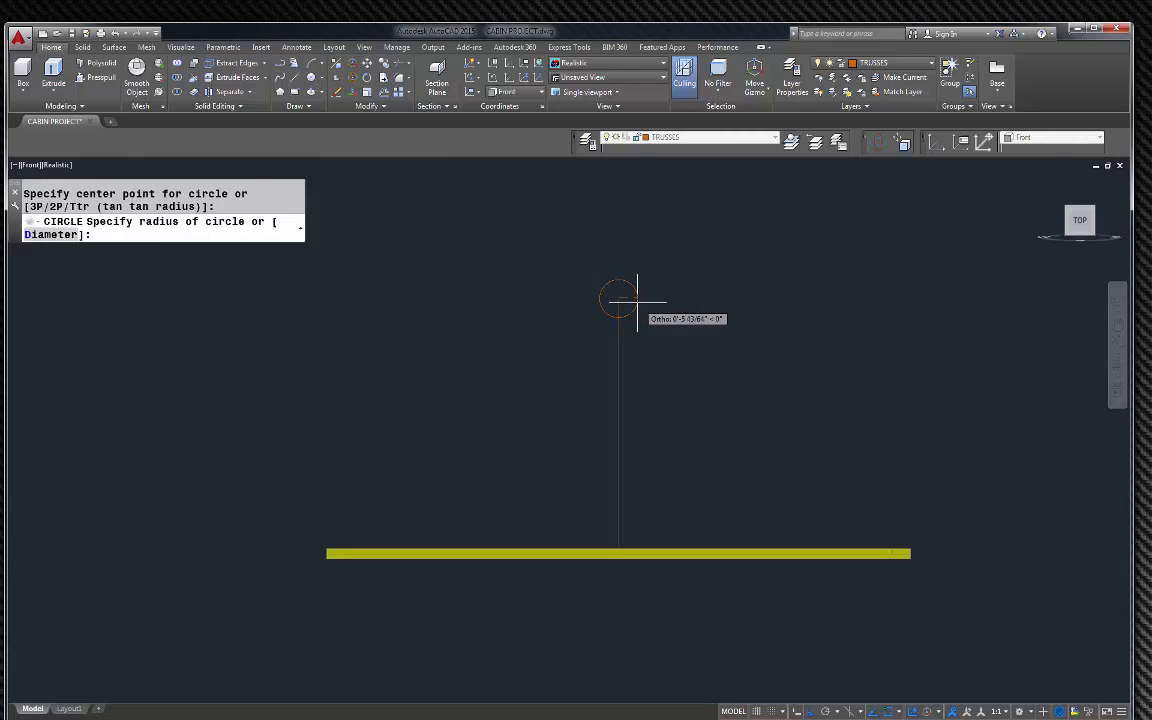
text(12)
key(Return)
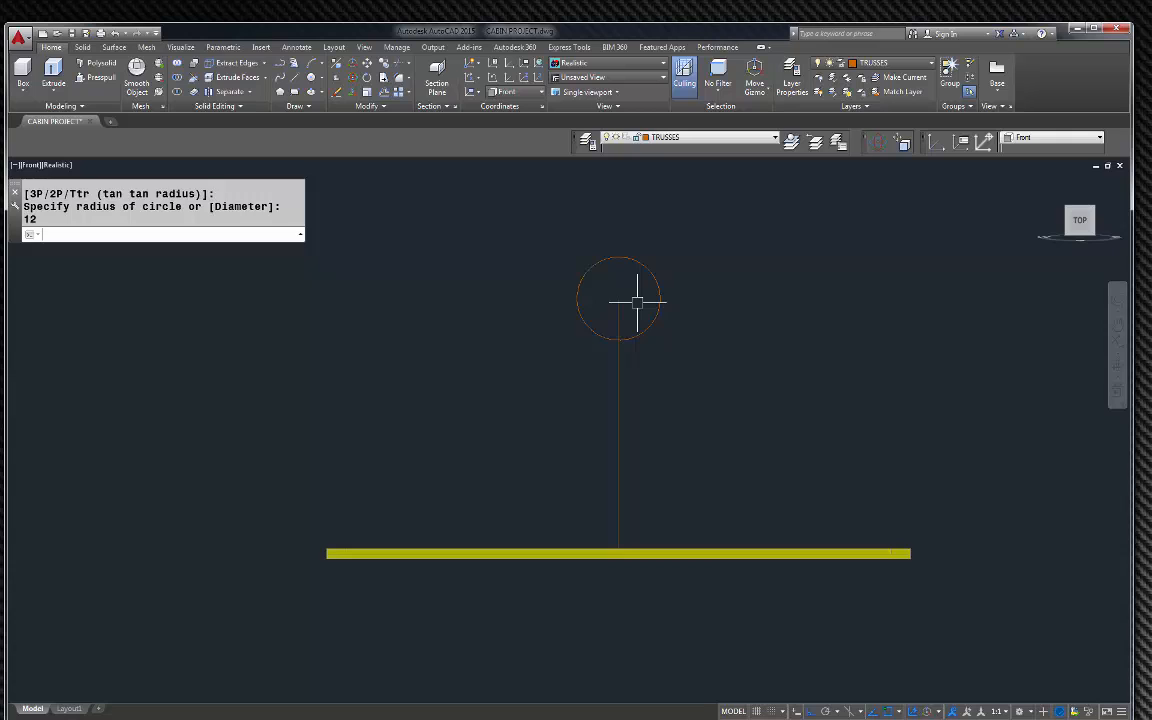
Step: Scale the circle by a factor of .5 about its centre
click(620, 255)
right_click(640, 232)
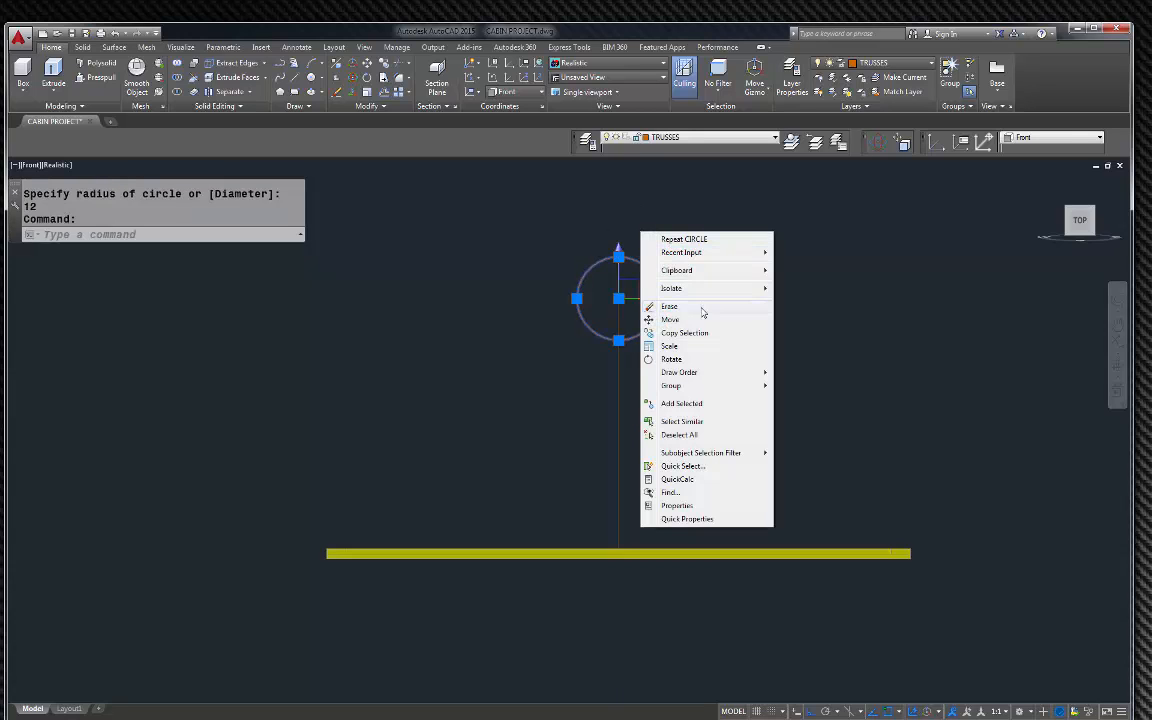
click(670, 346)
click(618, 297)
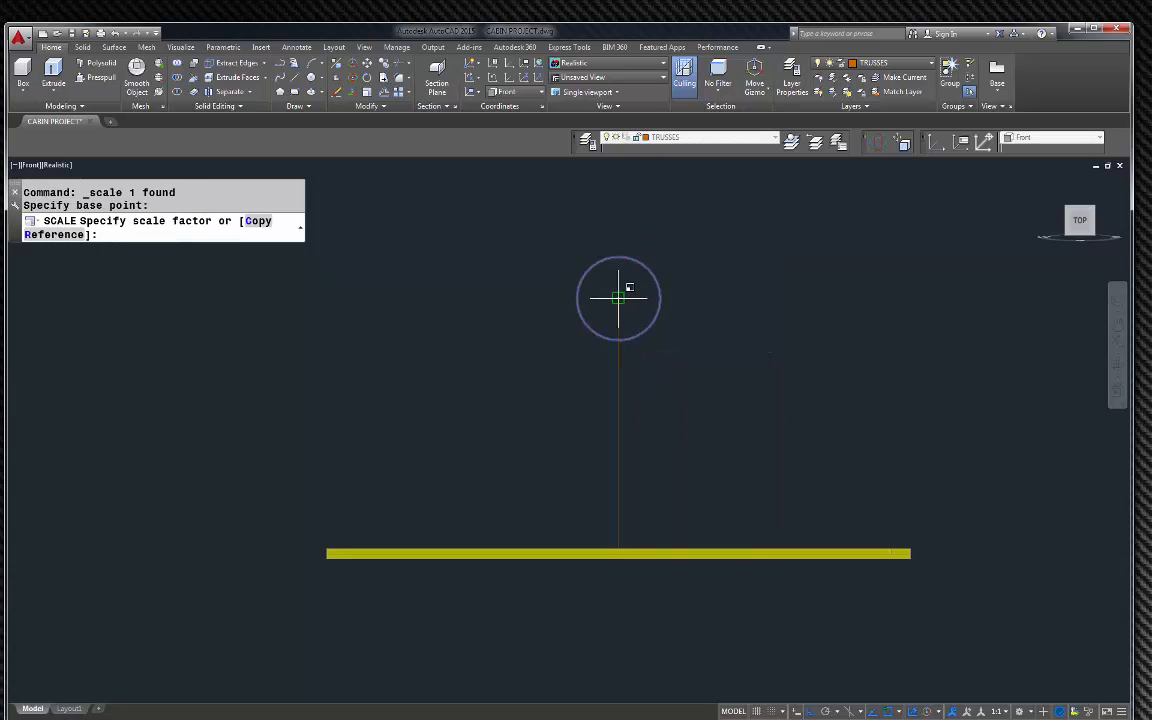
text(.5)
key(Return)
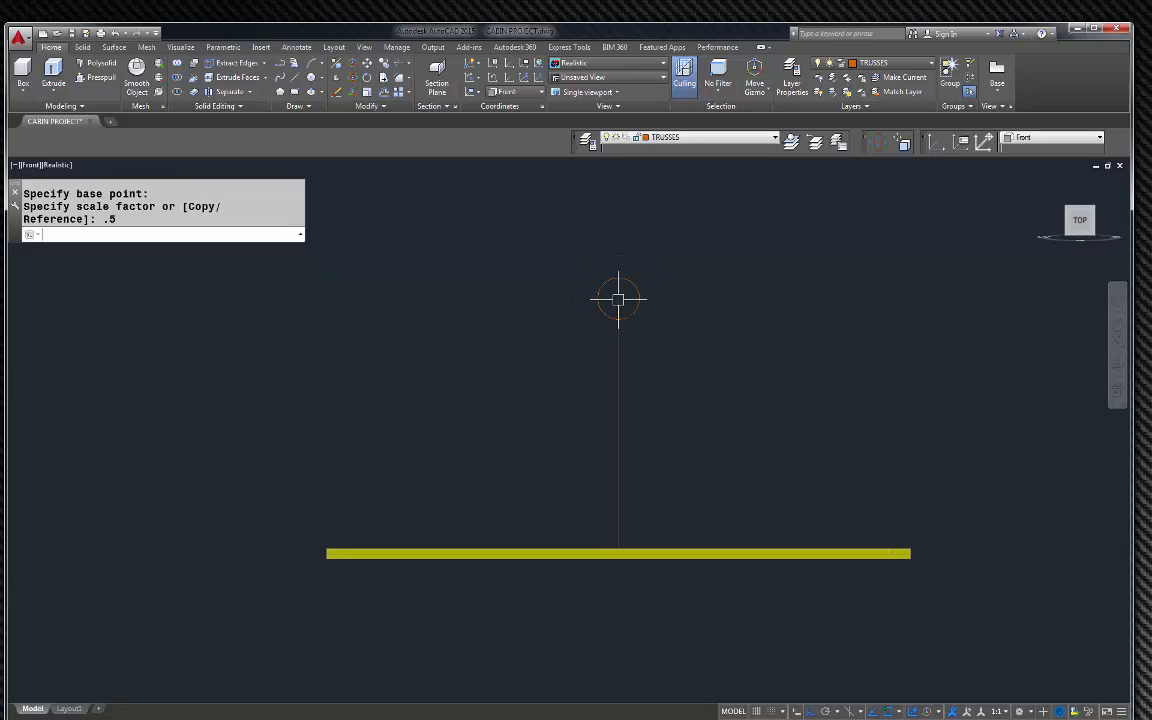
Step: Move the circle down by its upper quadrant point so that point sits on the vertical line's upper end
click(617, 278)
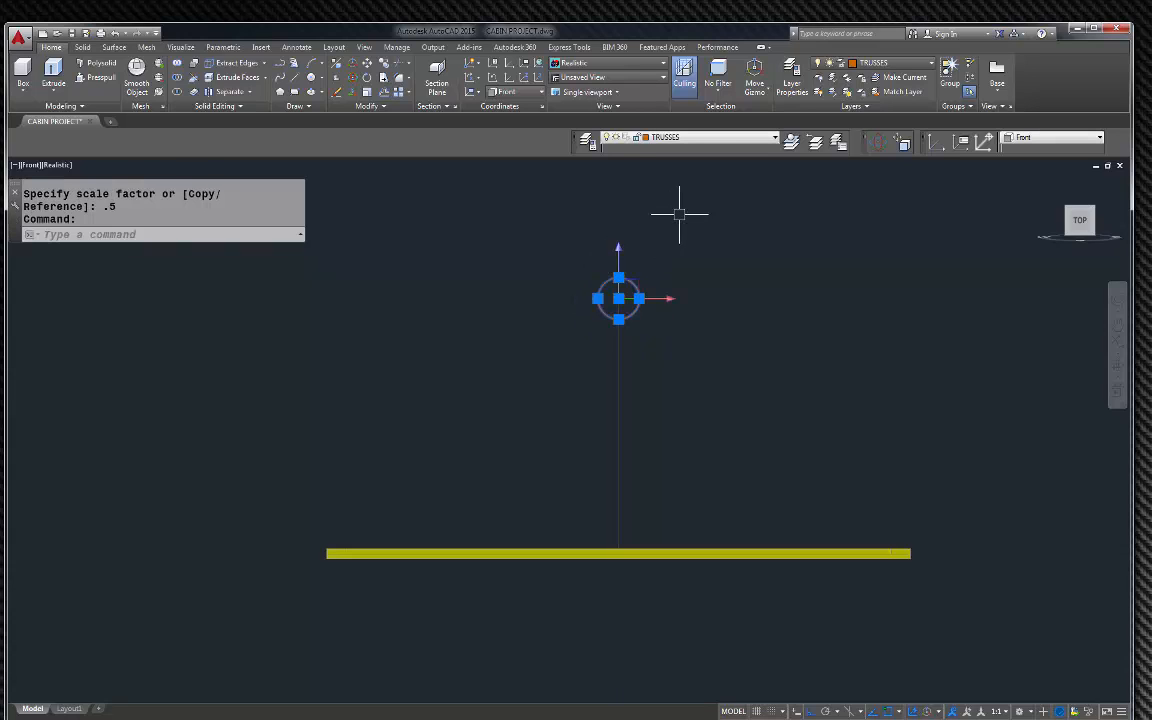
text(m)
key(Return)
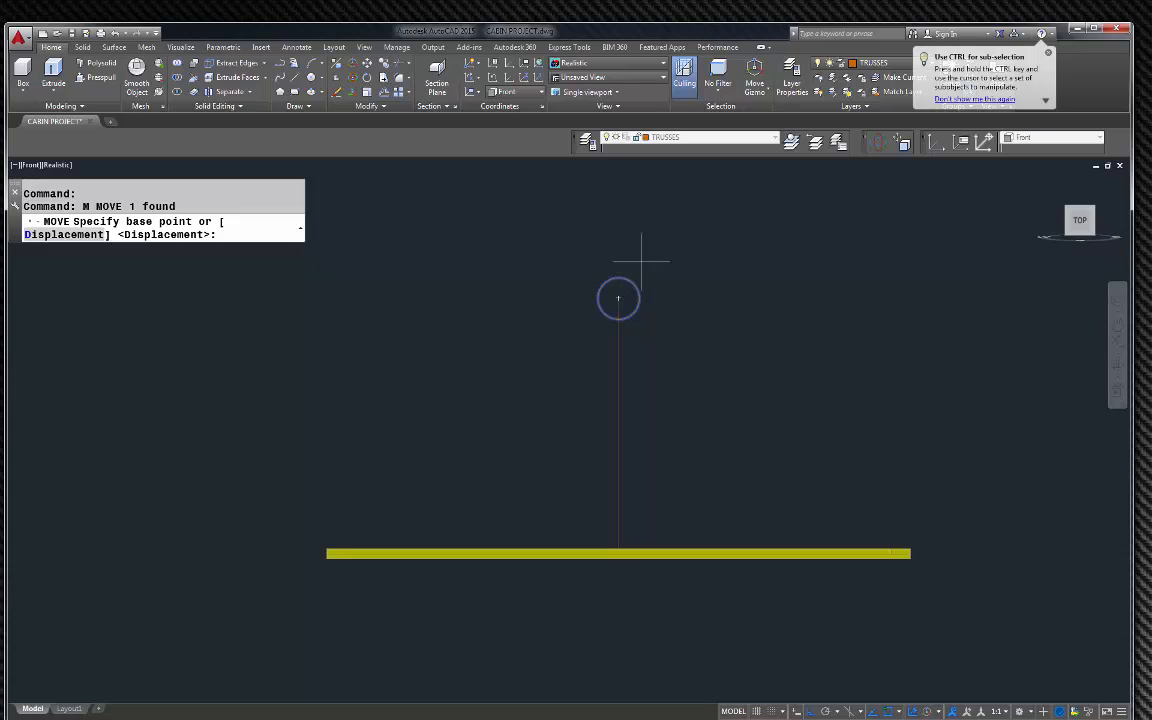
shift+right_click(632, 257)
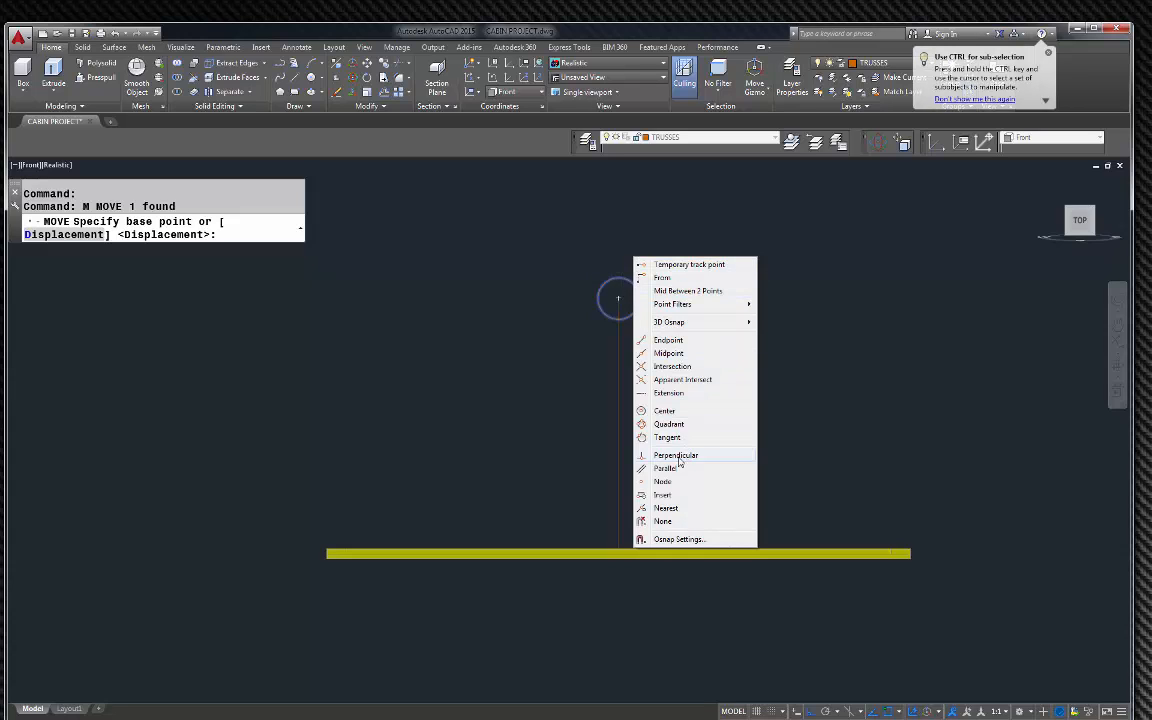
click(669, 428)
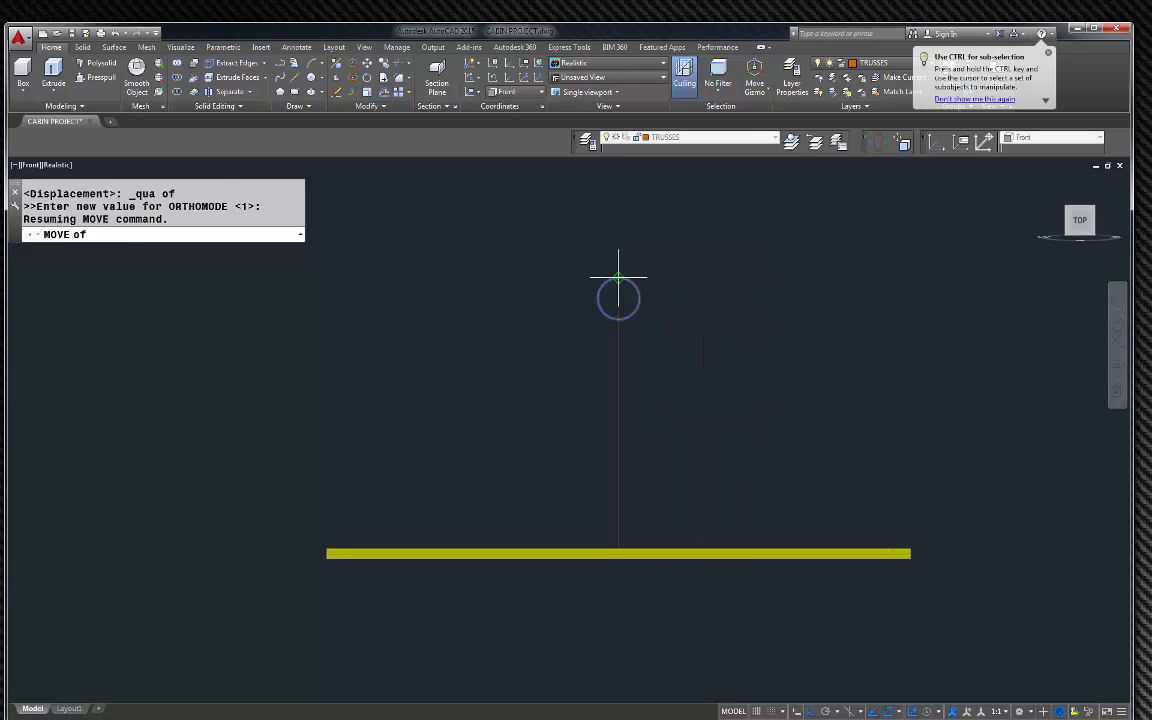
click(618, 300)
click(618, 303)
scroll(645, 314, up, 3)
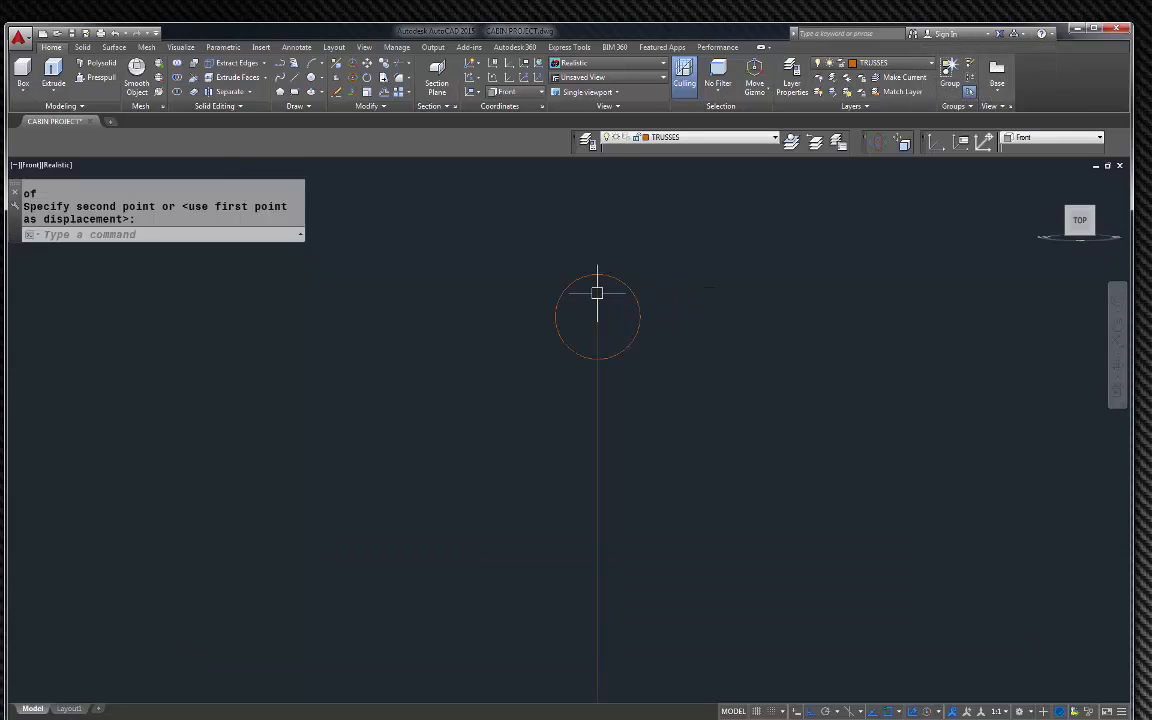
scroll(560, 310, down, 4)
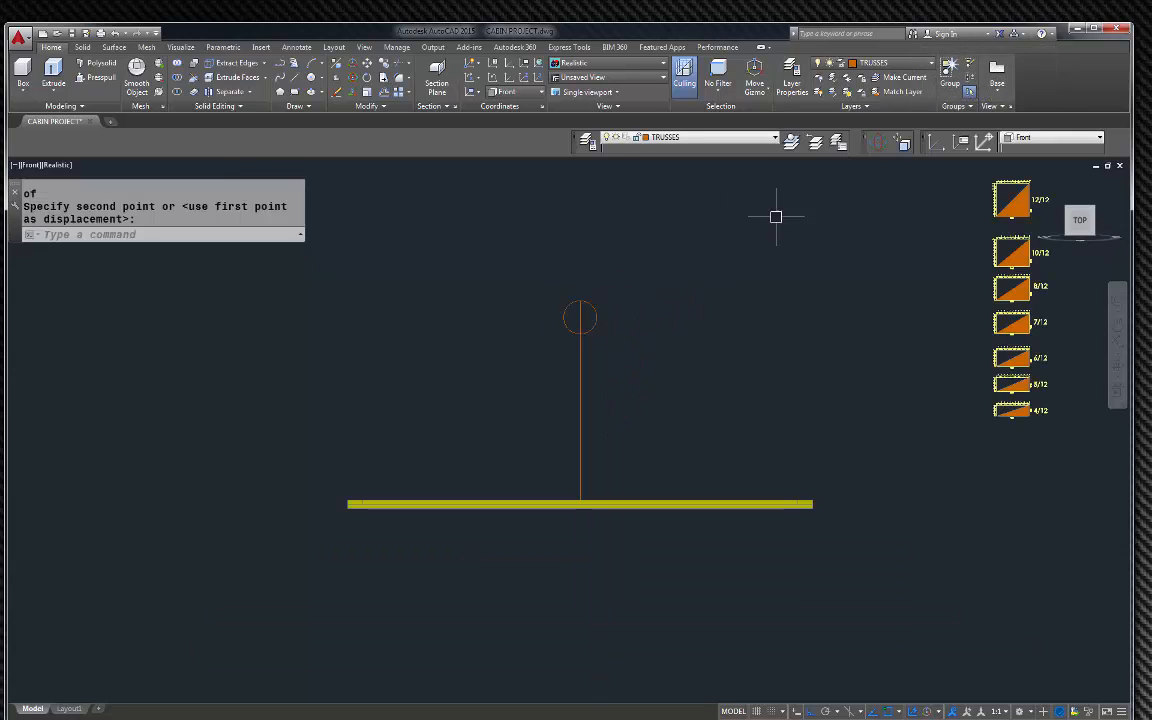
Step: Measure the distance from the vertical line's upper end down to the yellow beam
key(Escape)
text(D)
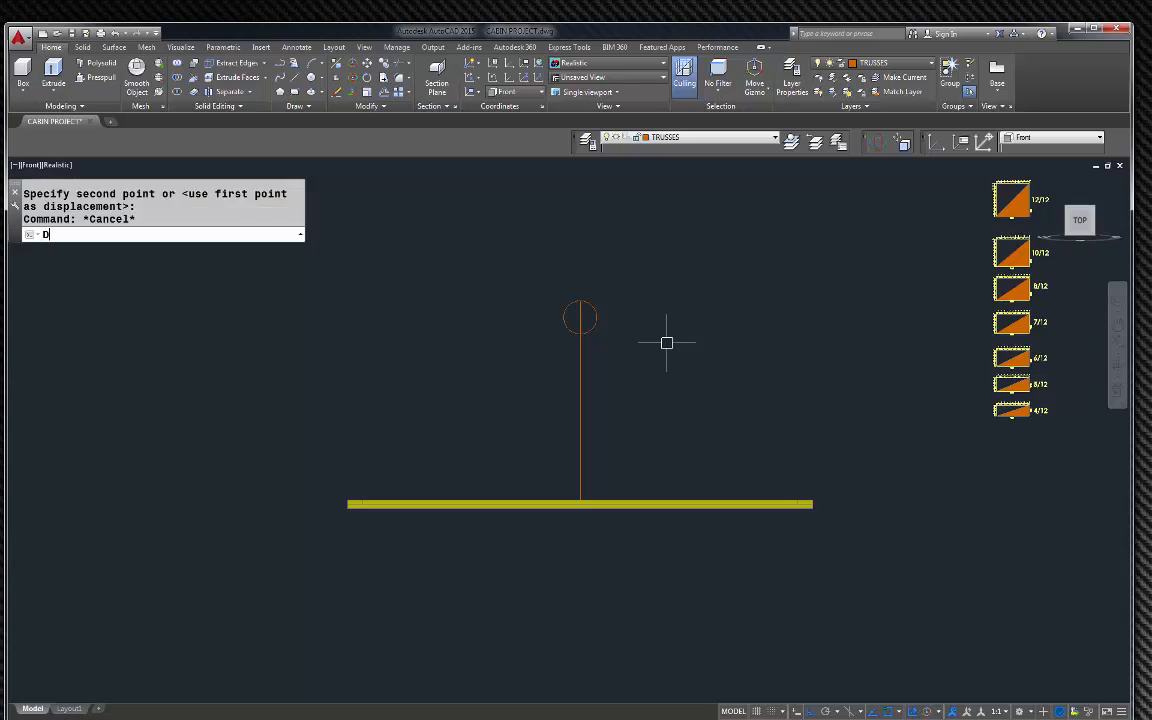
text(I)
key(Return)
click(580, 317)
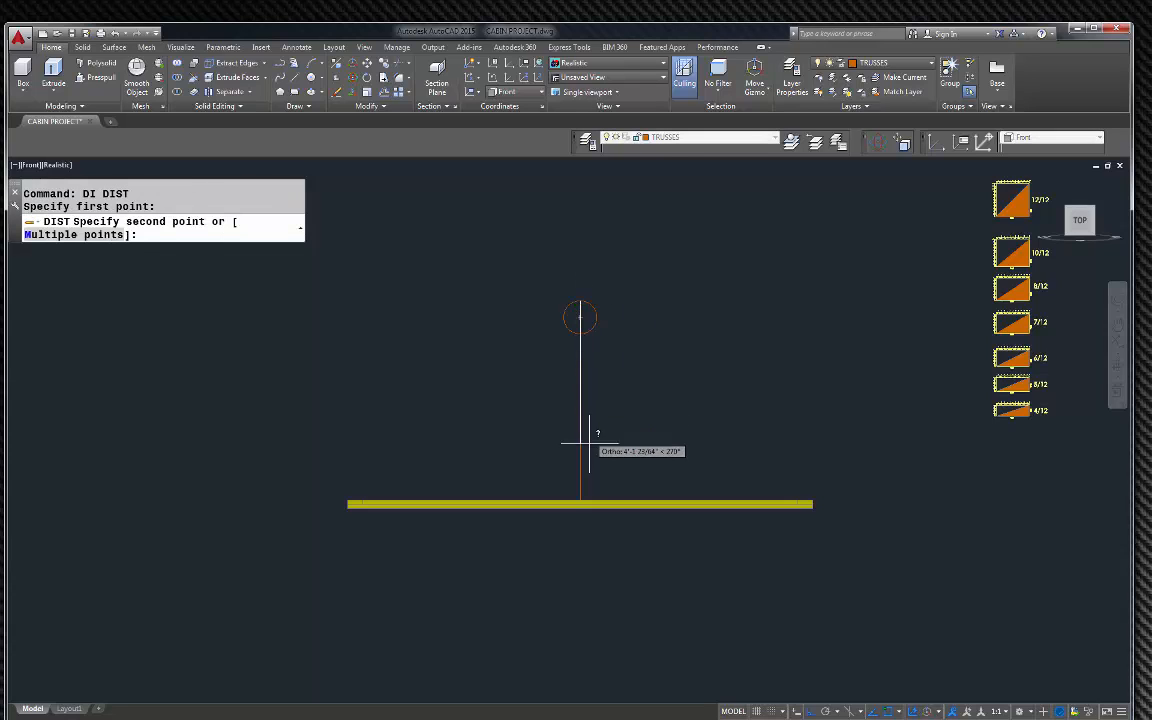
click(580, 497)
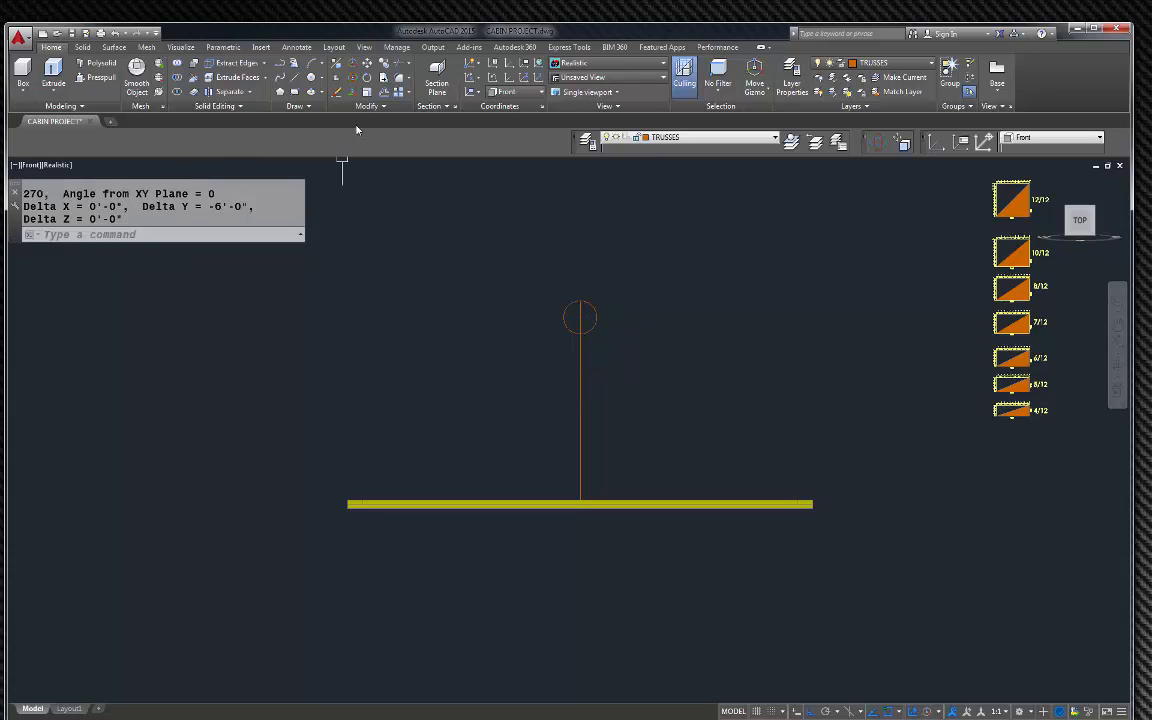
Step: Draw a short horizontal shoulder line across the vertical line just below the circle
click(296, 79)
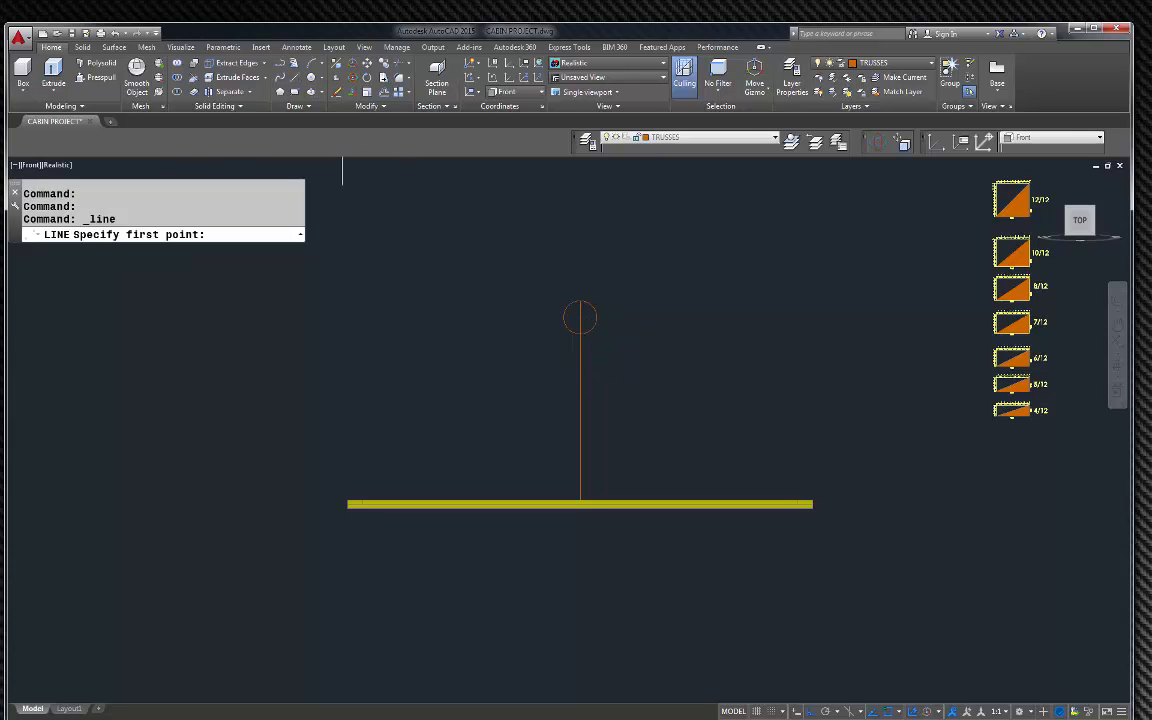
click(573, 352)
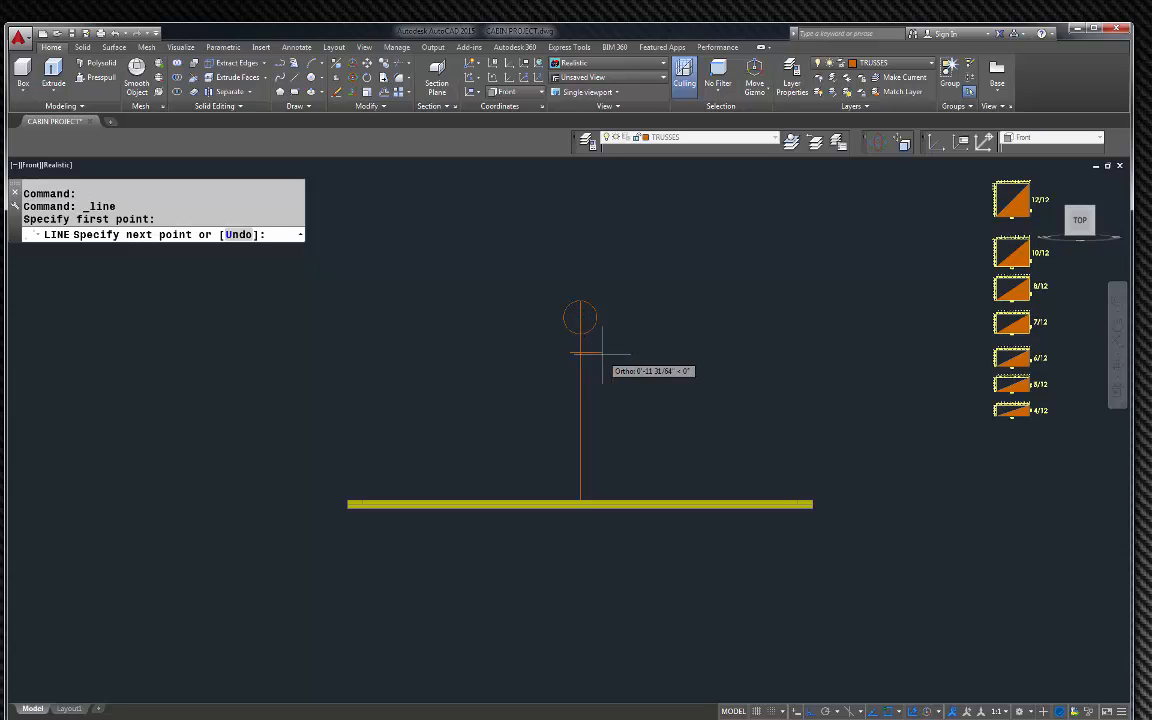
click(588, 353)
key(Return)
Step: Draw two slanted arm lines running down and outward from both ends of the stick figure's shoulder line
key(Return)
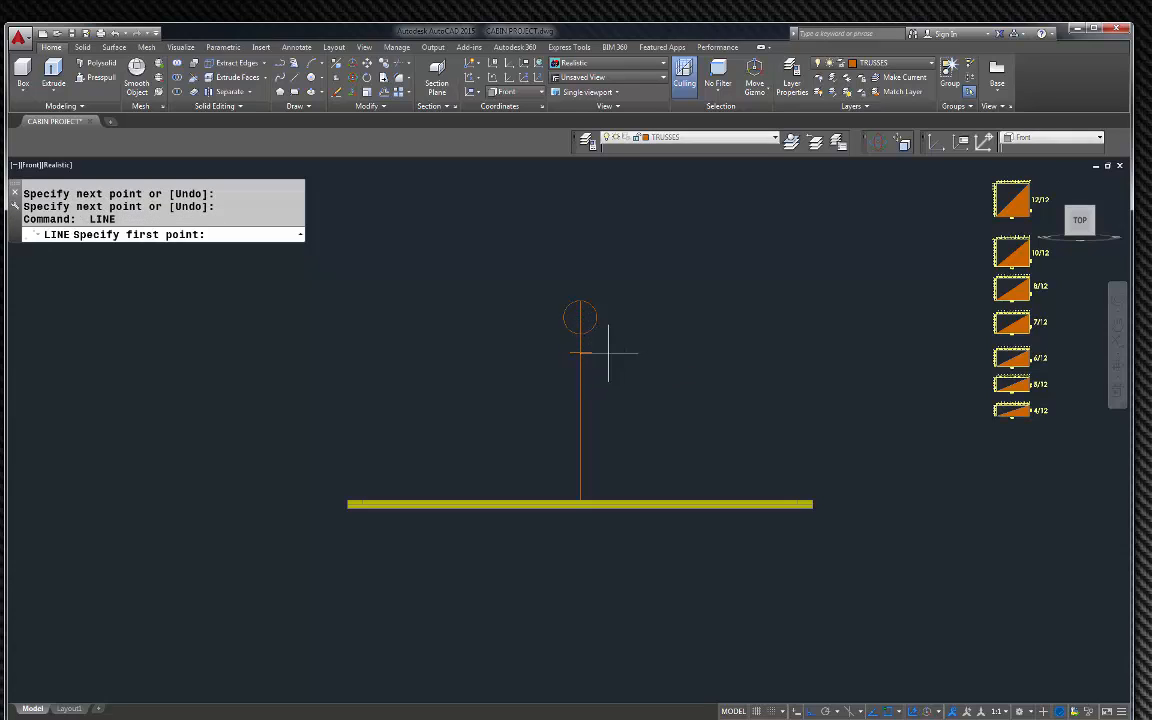
click(600, 355)
click(591, 354)
key(F8)
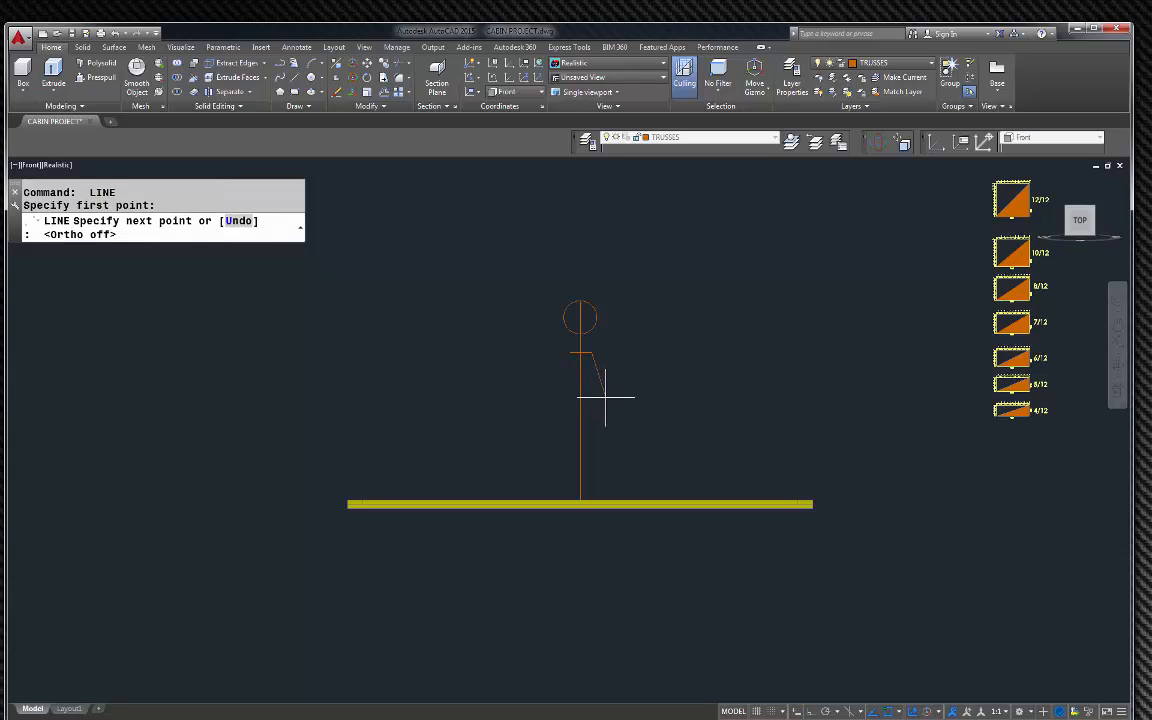
click(603, 396)
key(Return)
key(Return)
click(569, 352)
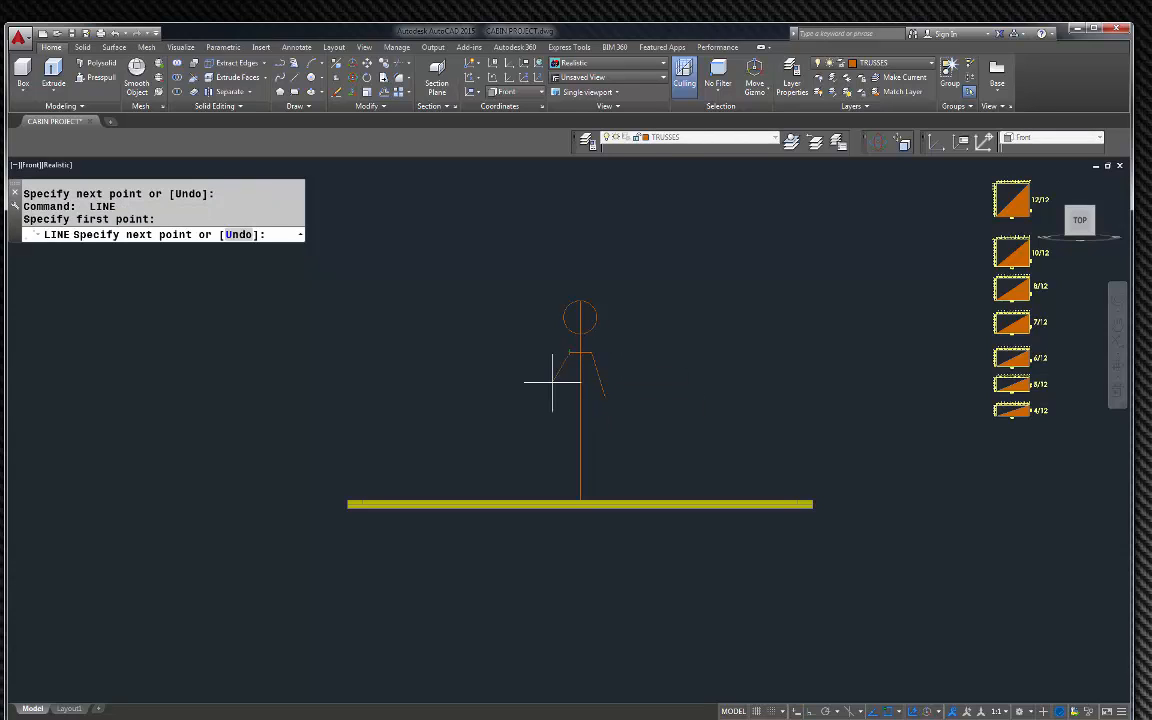
click(556, 397)
key(Return)
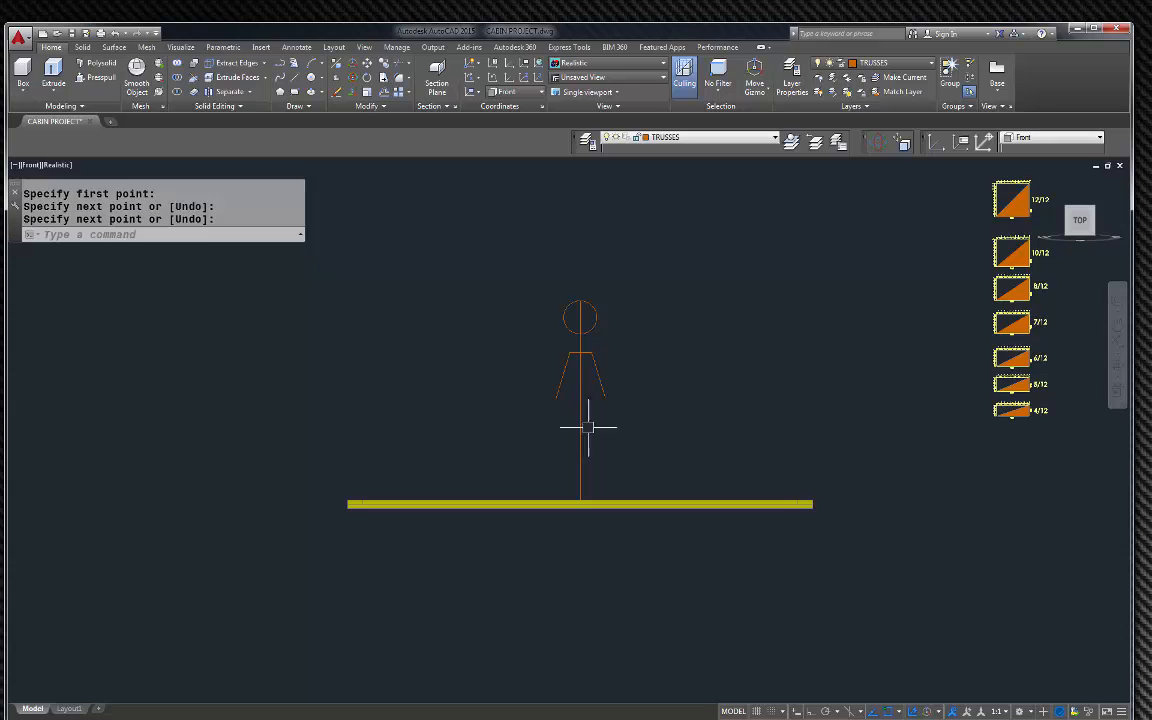
Step: Draw a 96-inch vertical line straight up from the stick figure's base on the yellow beam
scroll(550, 350, down, 2)
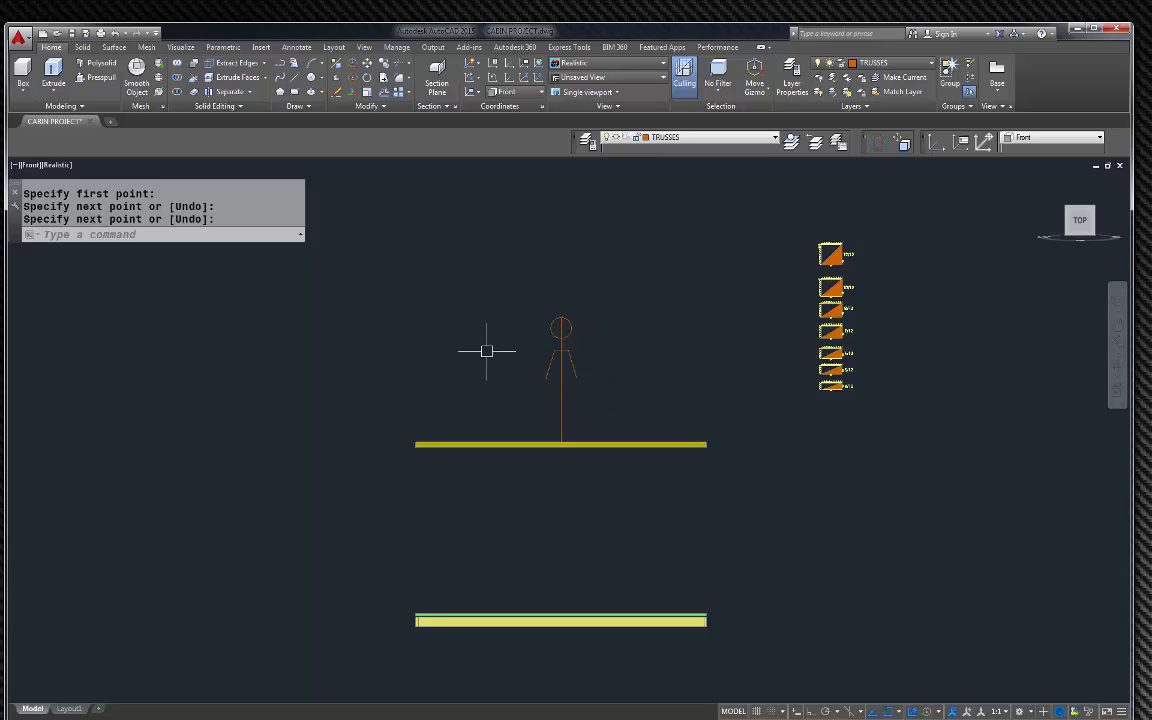
key(Escape)
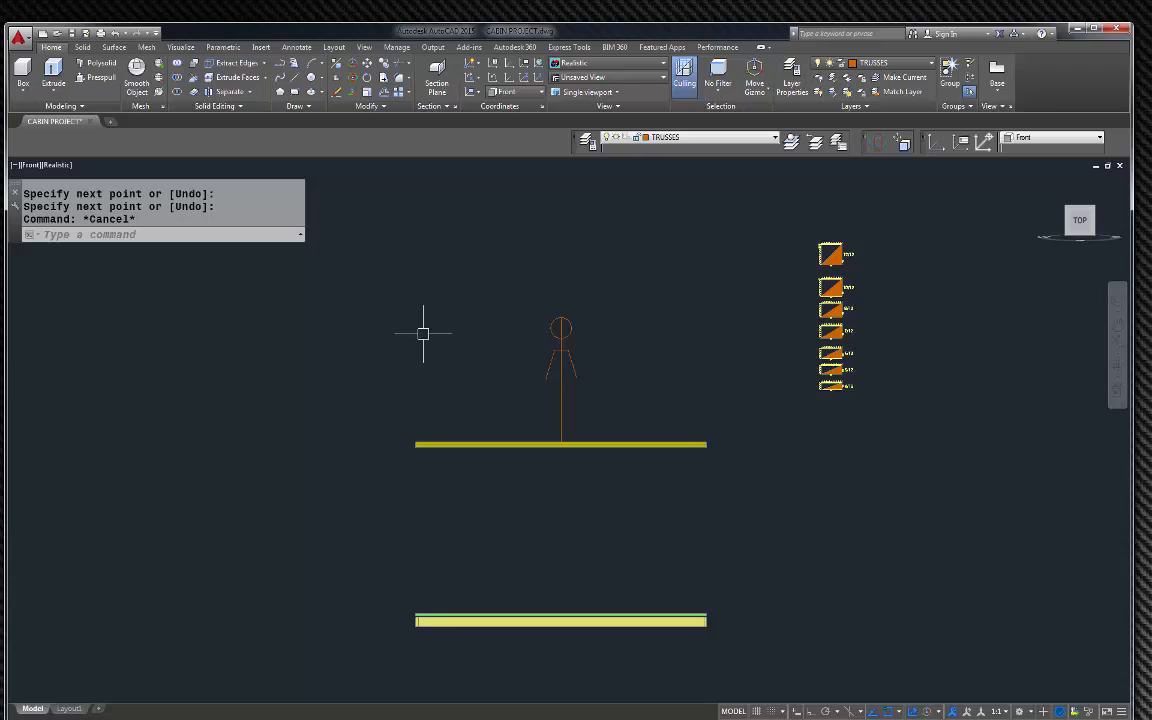
scroll(423, 333, up, 2)
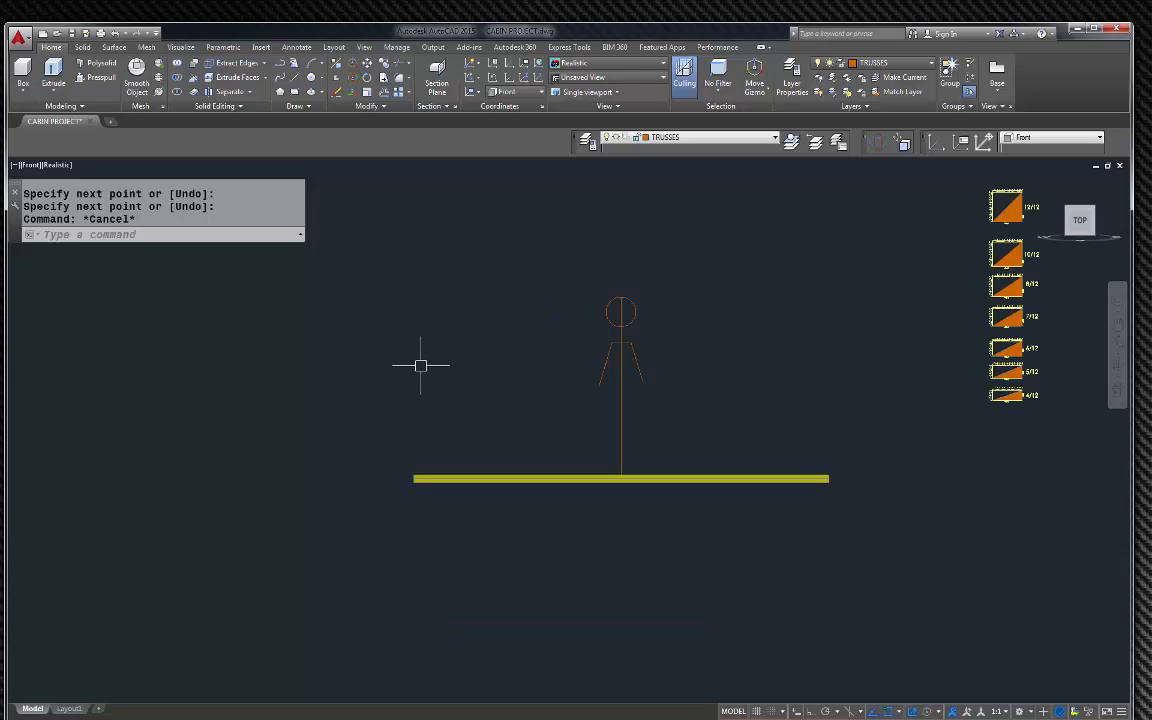
scroll(394, 455, up, 2)
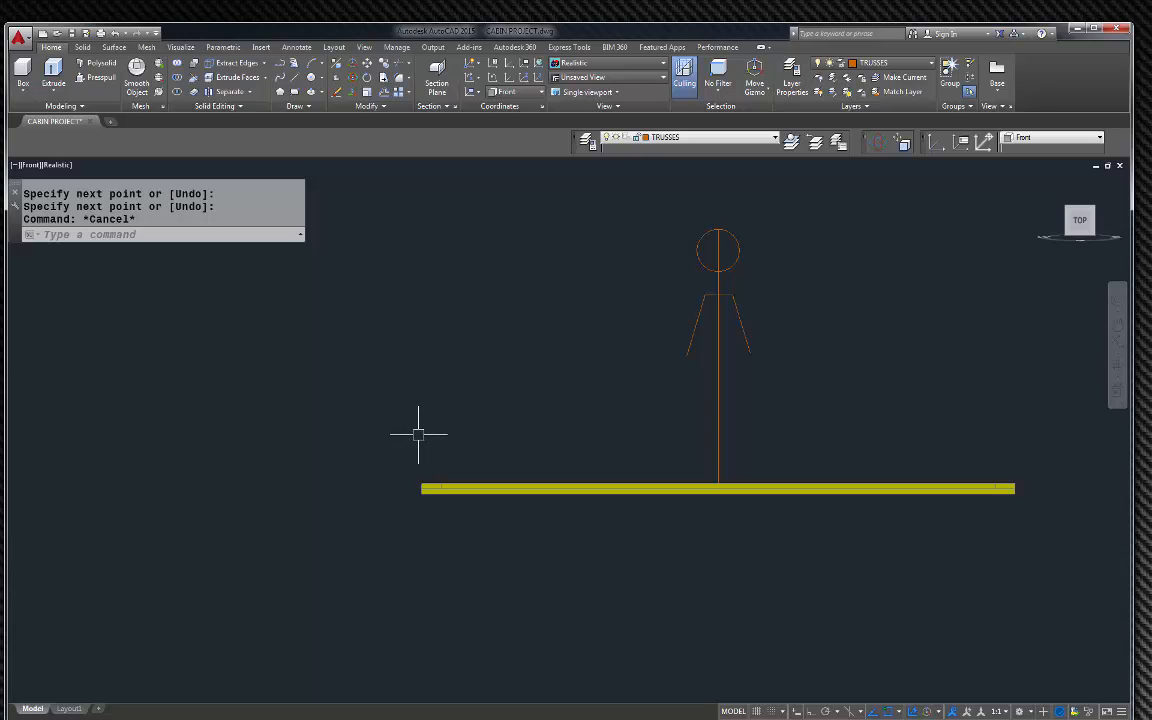
text(l)
key(Return)
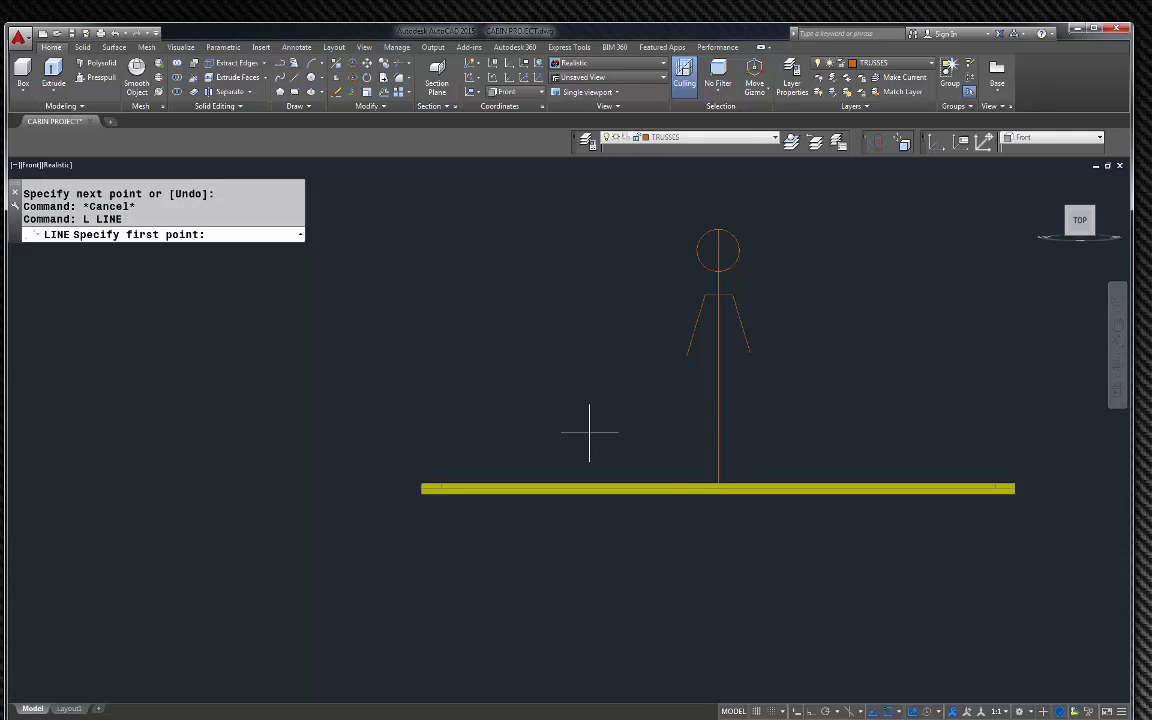
click(717, 486)
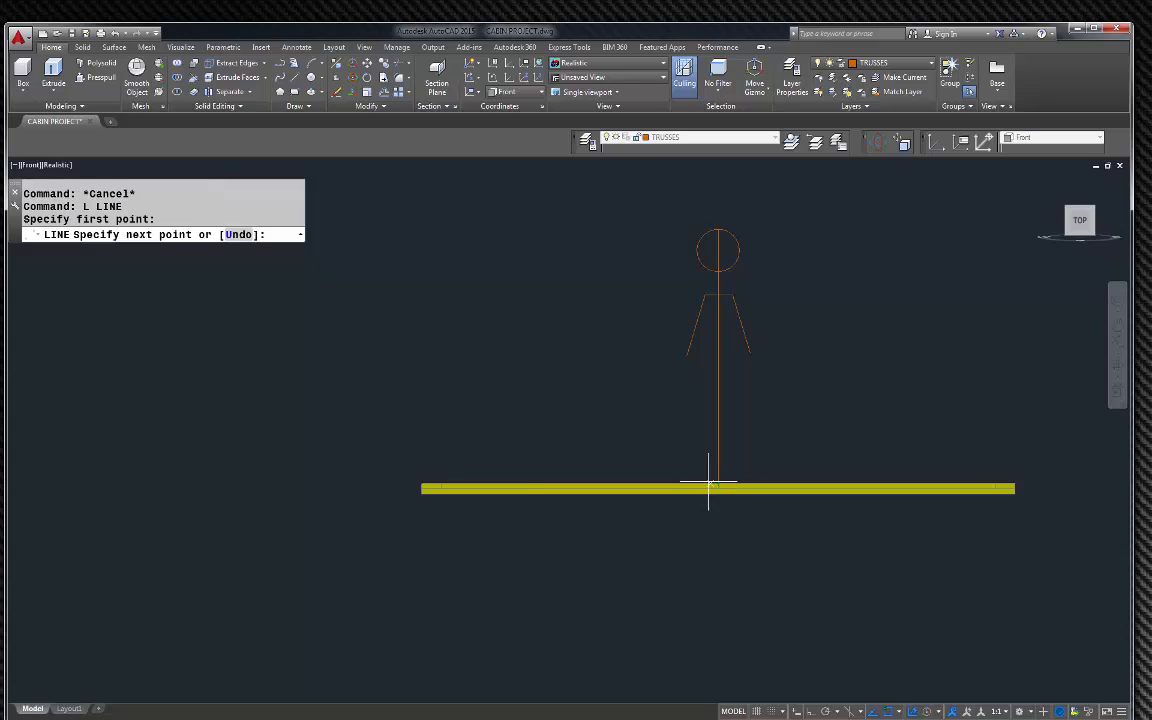
scroll(710, 487, down, 2)
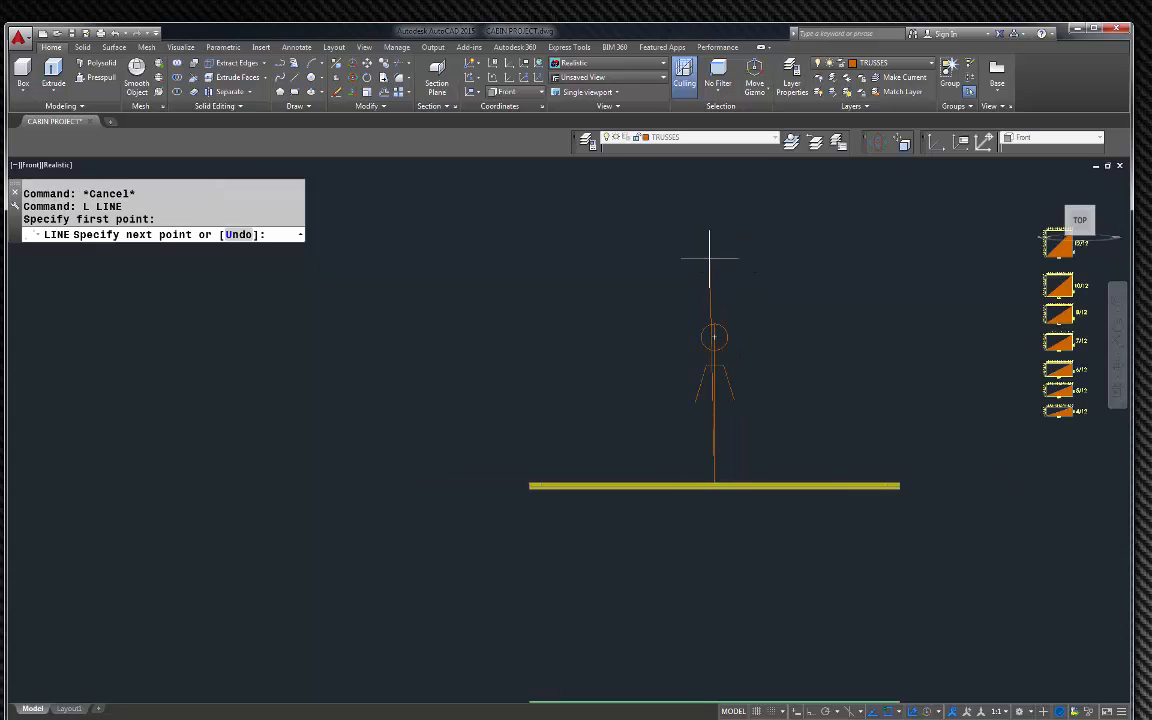
key(F8)
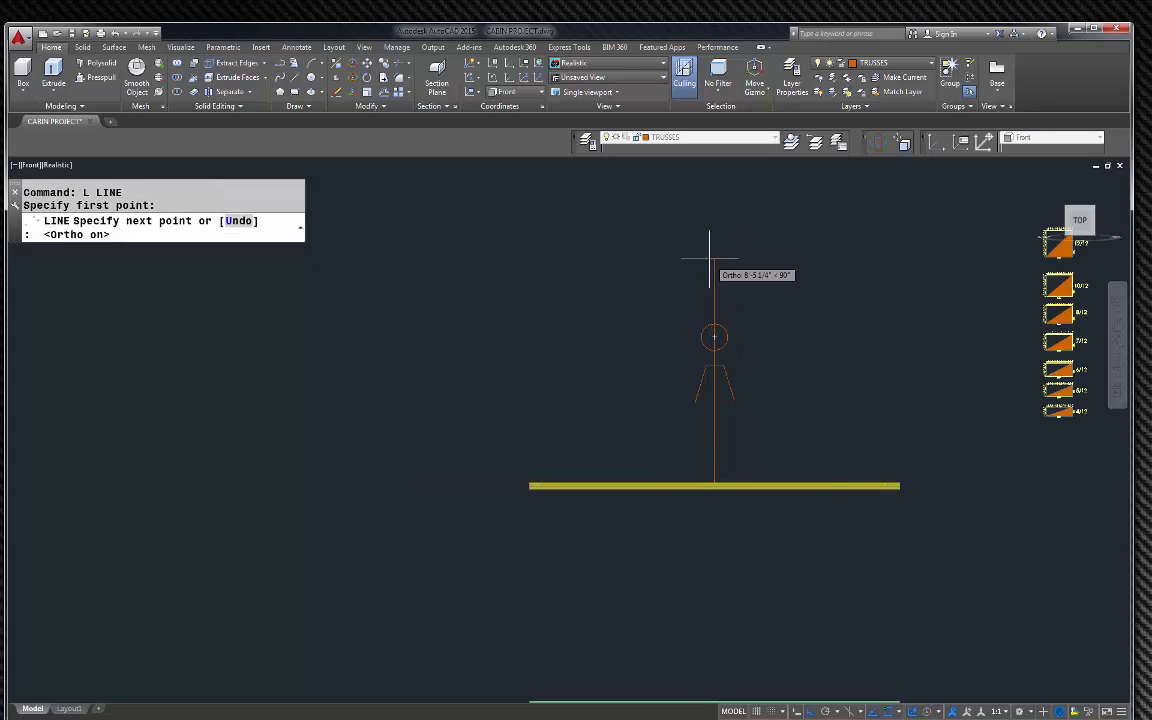
text(96)
key(Return)
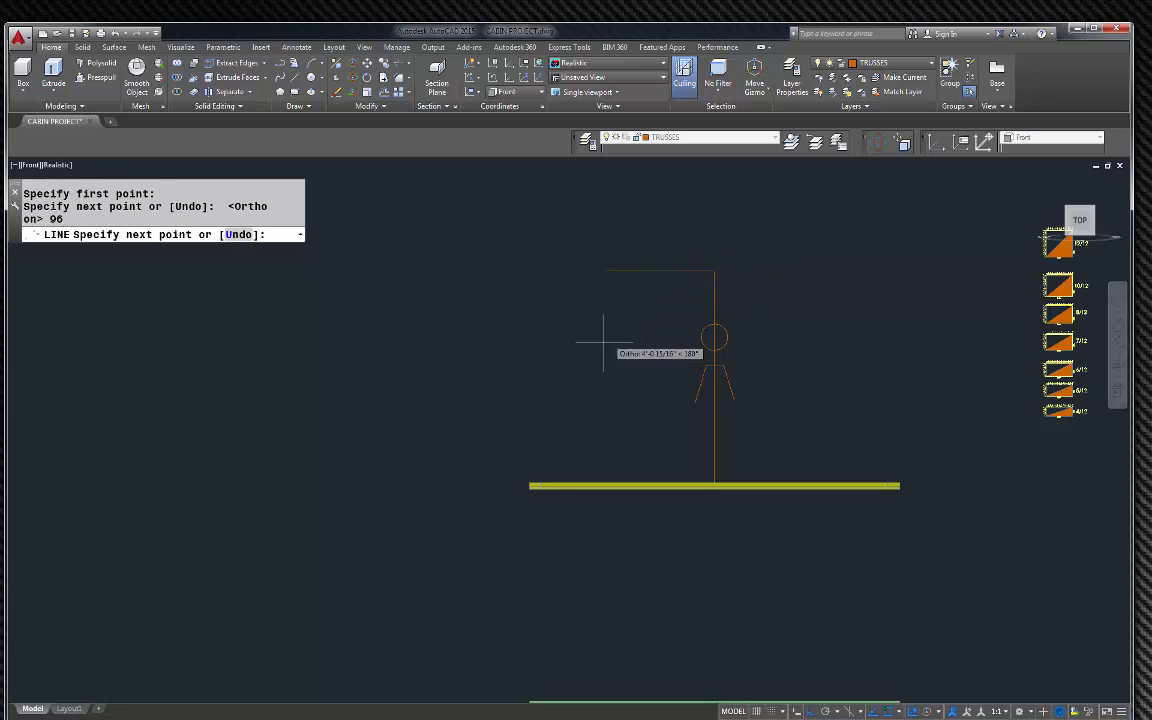
Step: Draw a sloped line from the vertical's upper end to the beam's left end, plus a 12-inch horizontal run starting on the slope
click(530, 485)
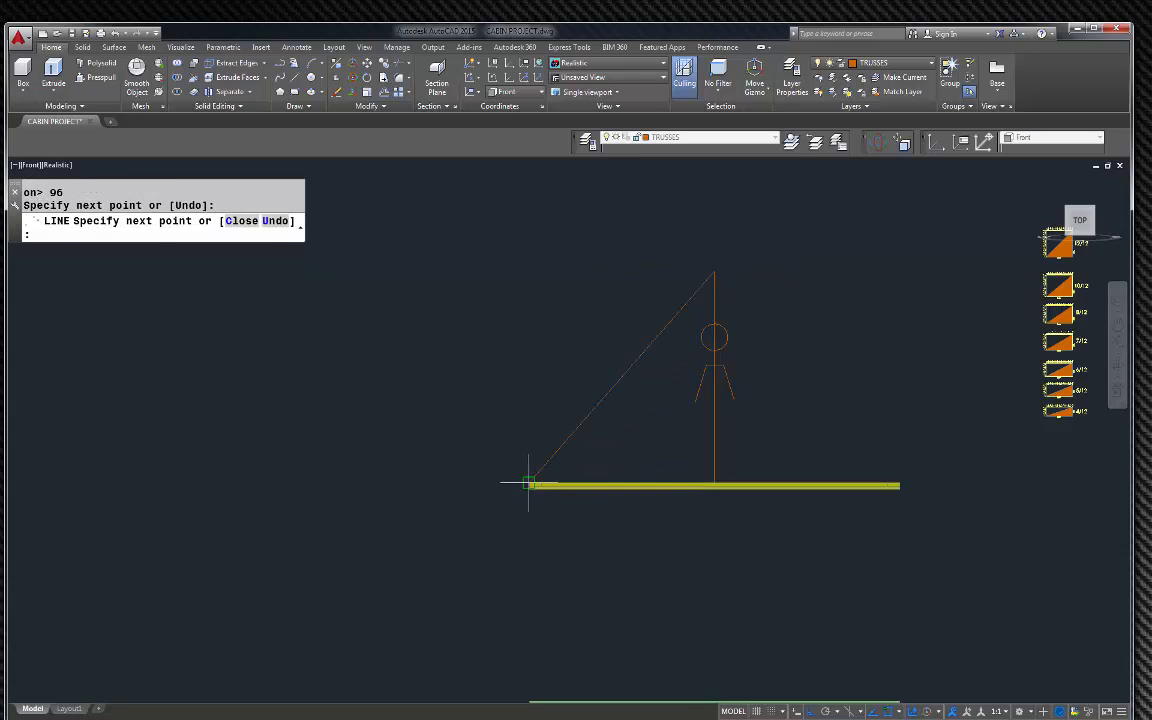
key(Escape)
scroll(589, 445, up, 3)
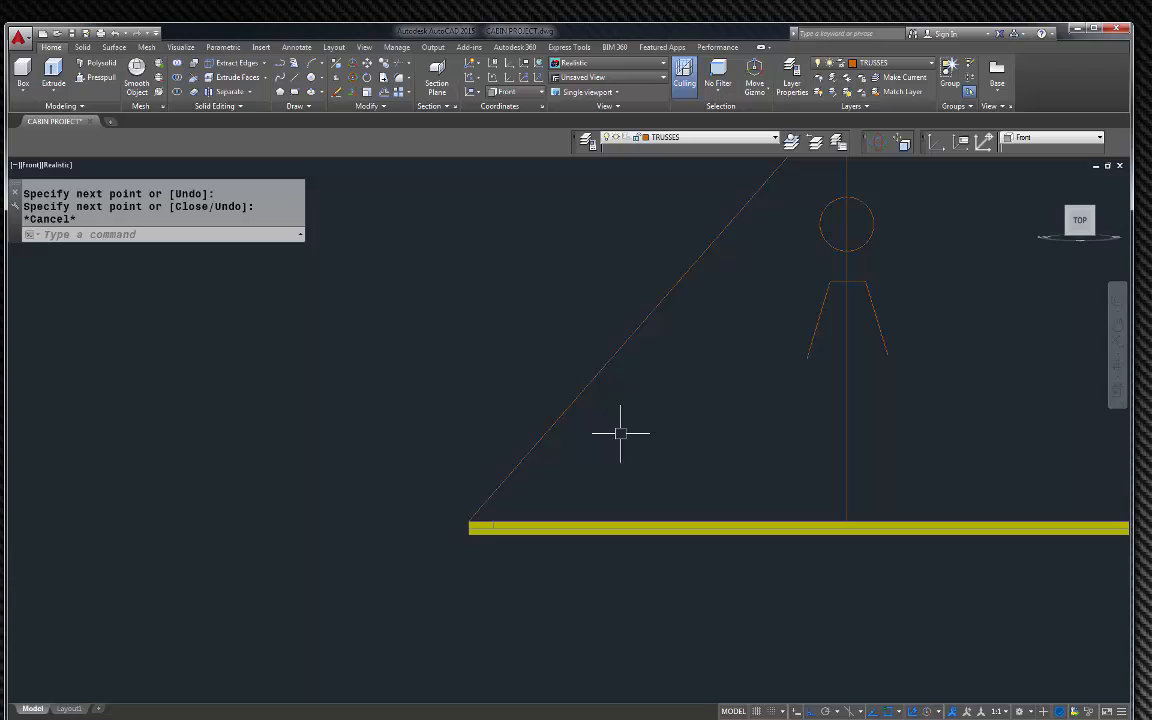
text(l)
key(Return)
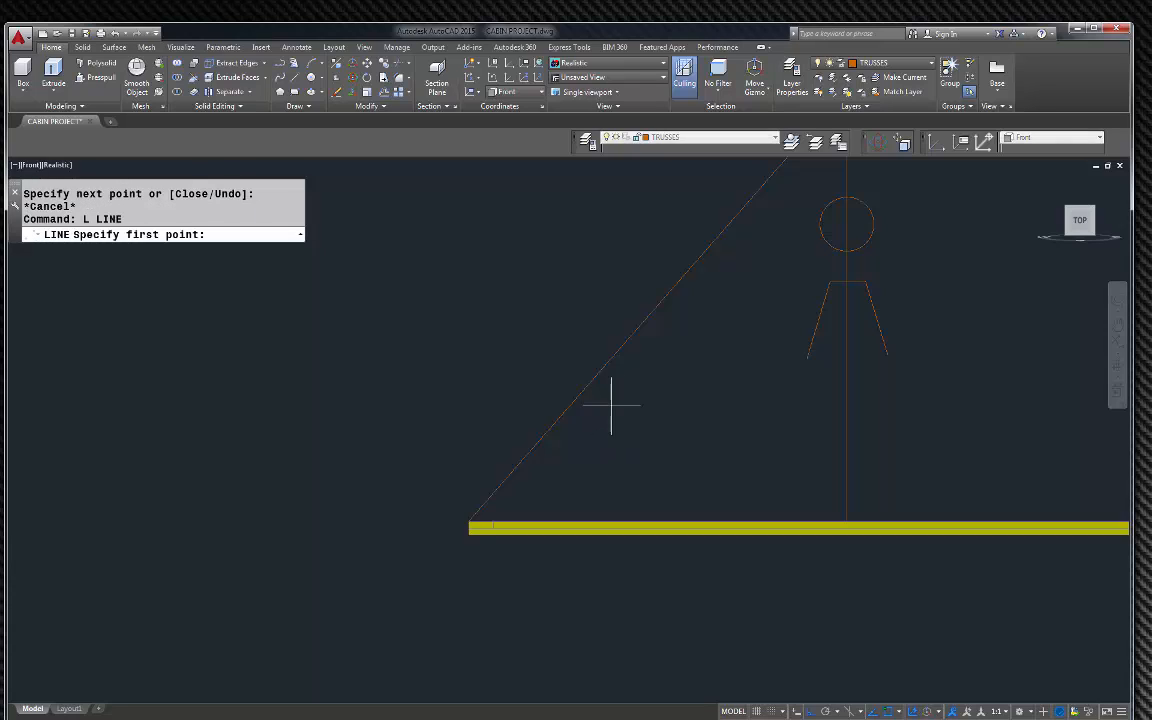
click(657, 305)
text(12)
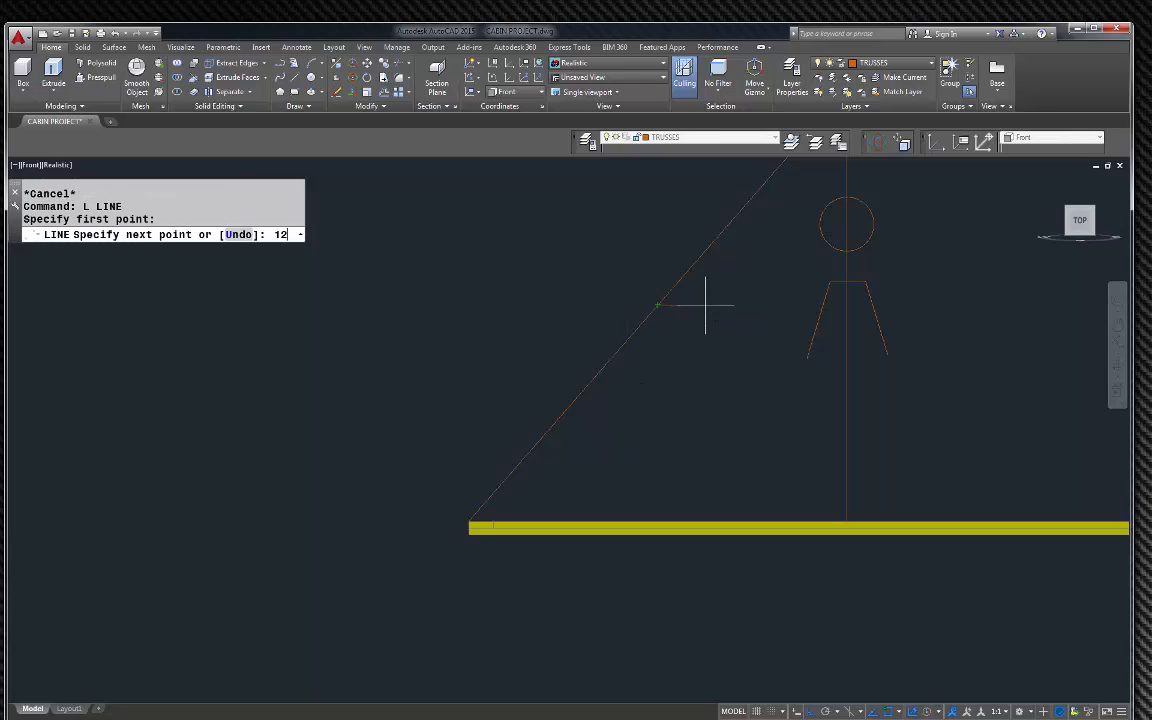
key(Return)
key(Return)
key(Return)
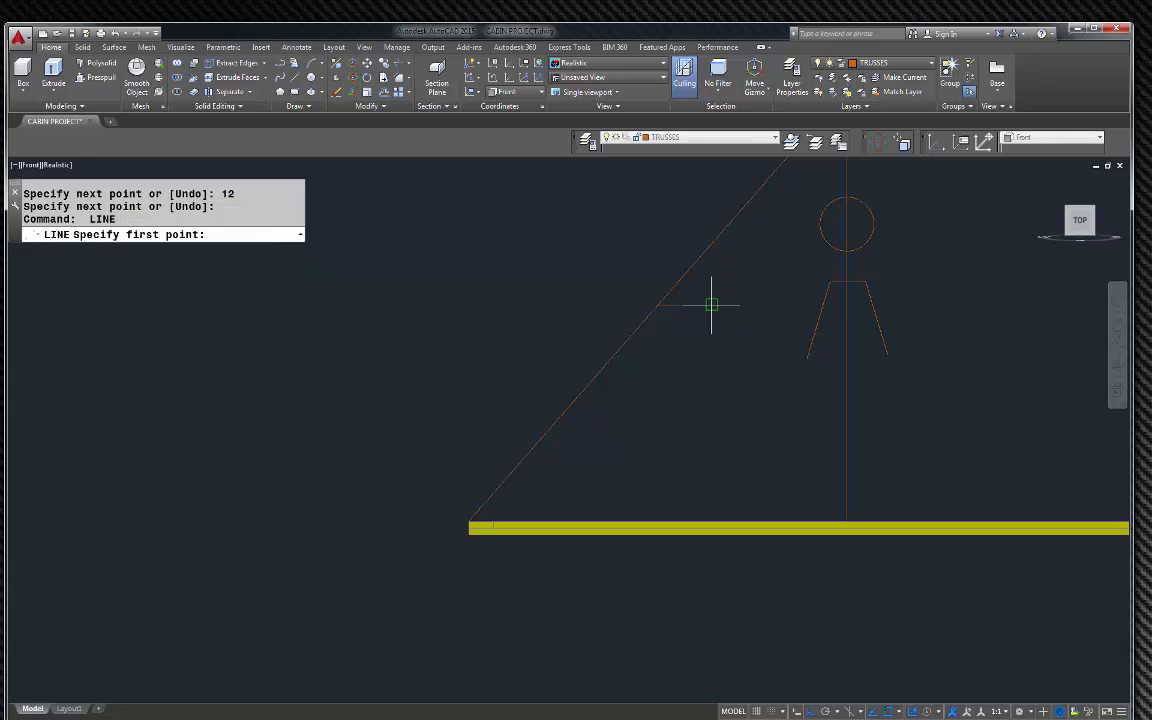
Step: Draw a vertical rise line from the horizontal run's free end up past the sloped line
click(708, 304)
click(711, 222)
key(Return)
scroll(734, 205, up, 4)
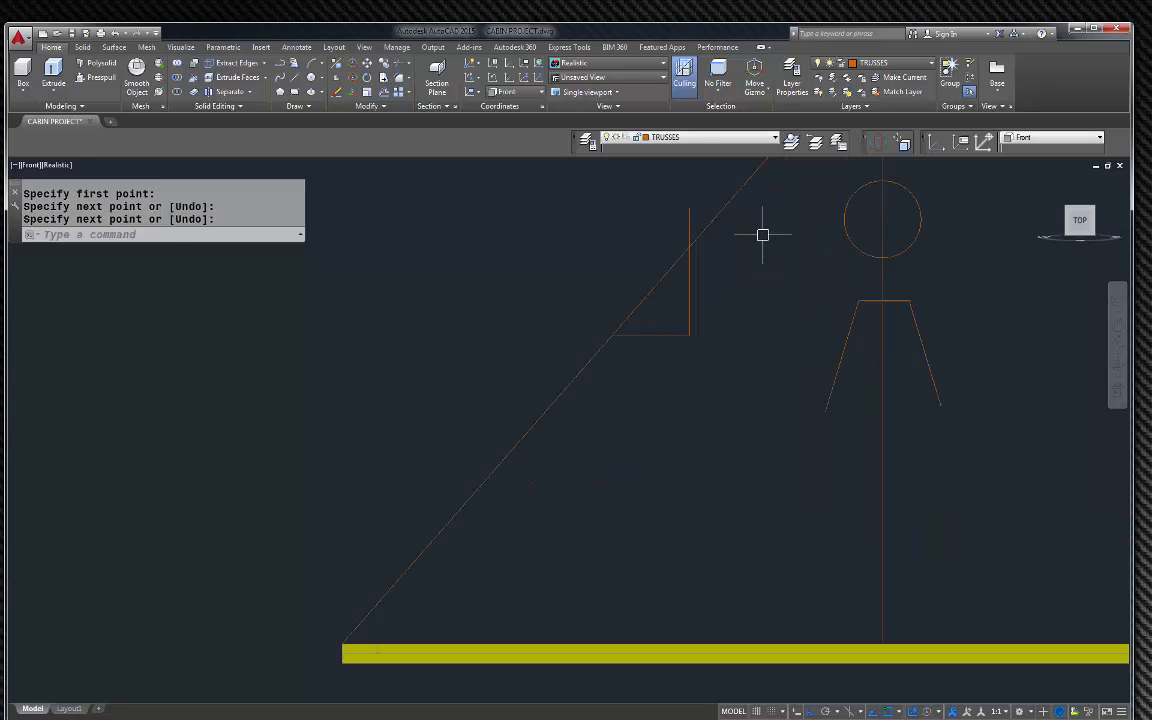
key(Escape)
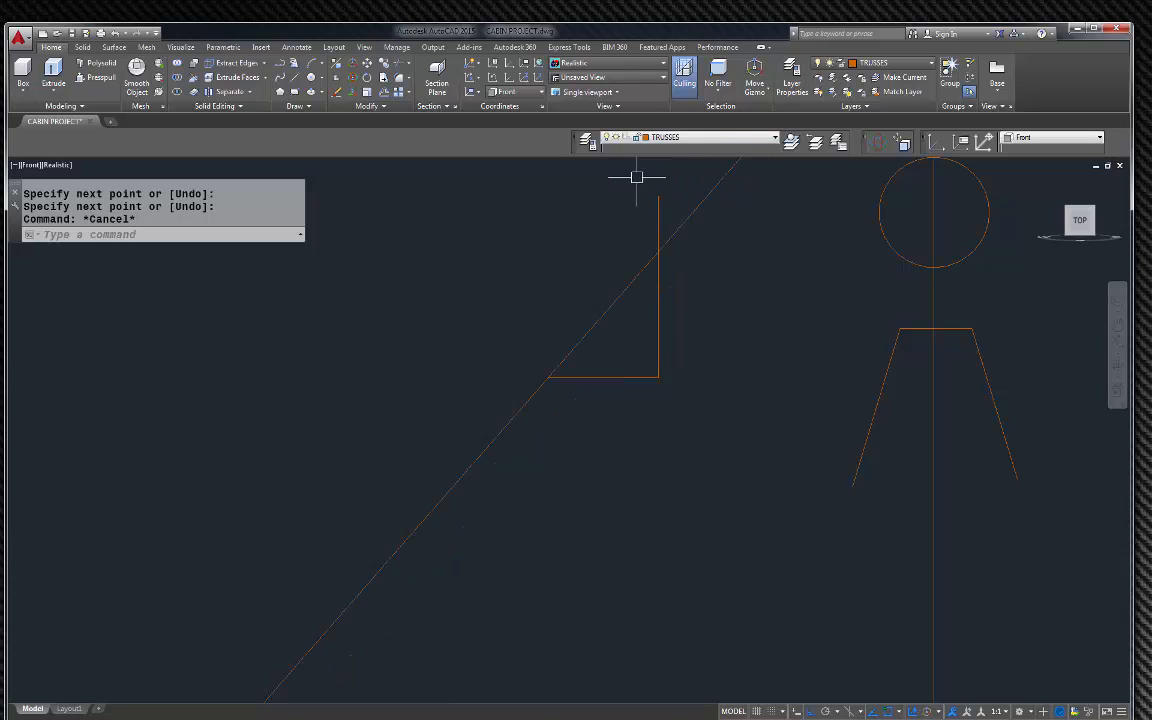
text(ATTREDEF)
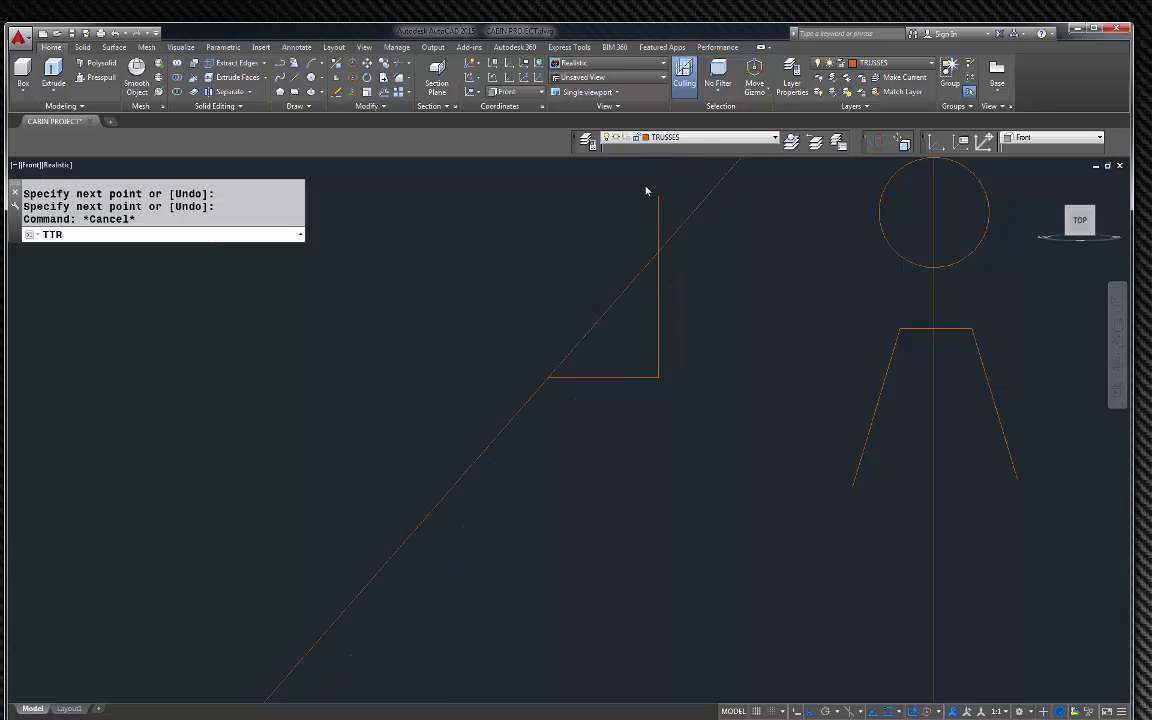
key(Return)
key(Escape)
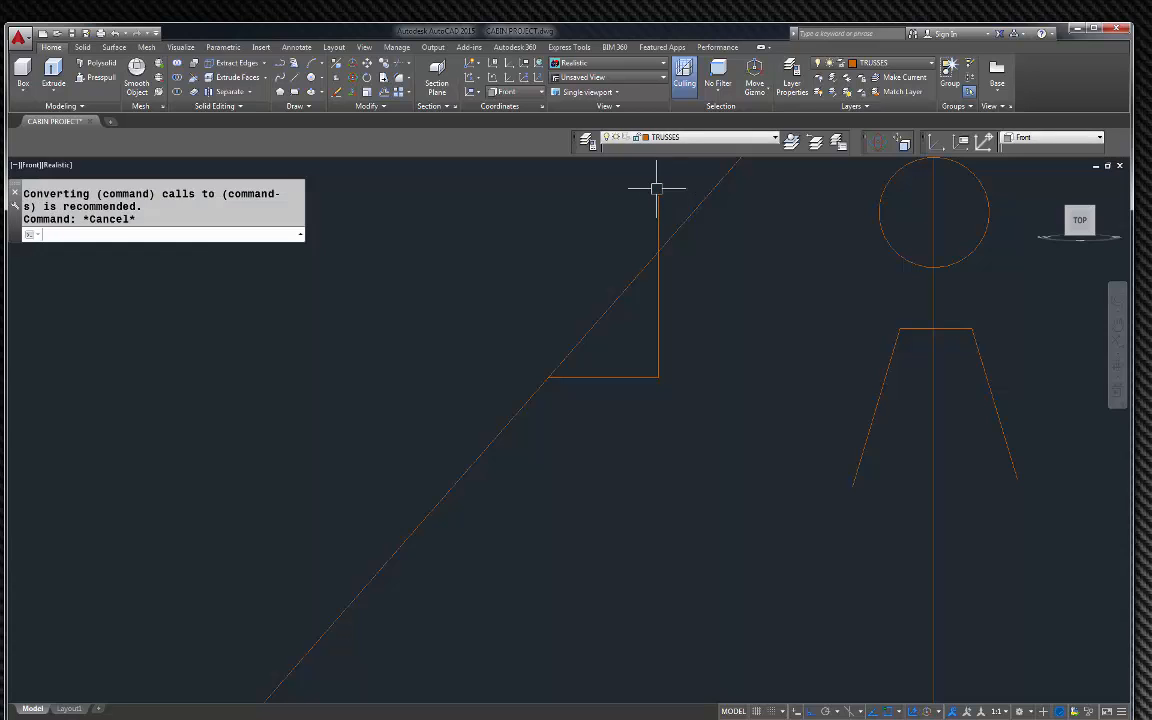
Step: Trim the rise line's excess above the sloped line
text(TR)
key(Return)
key(Return)
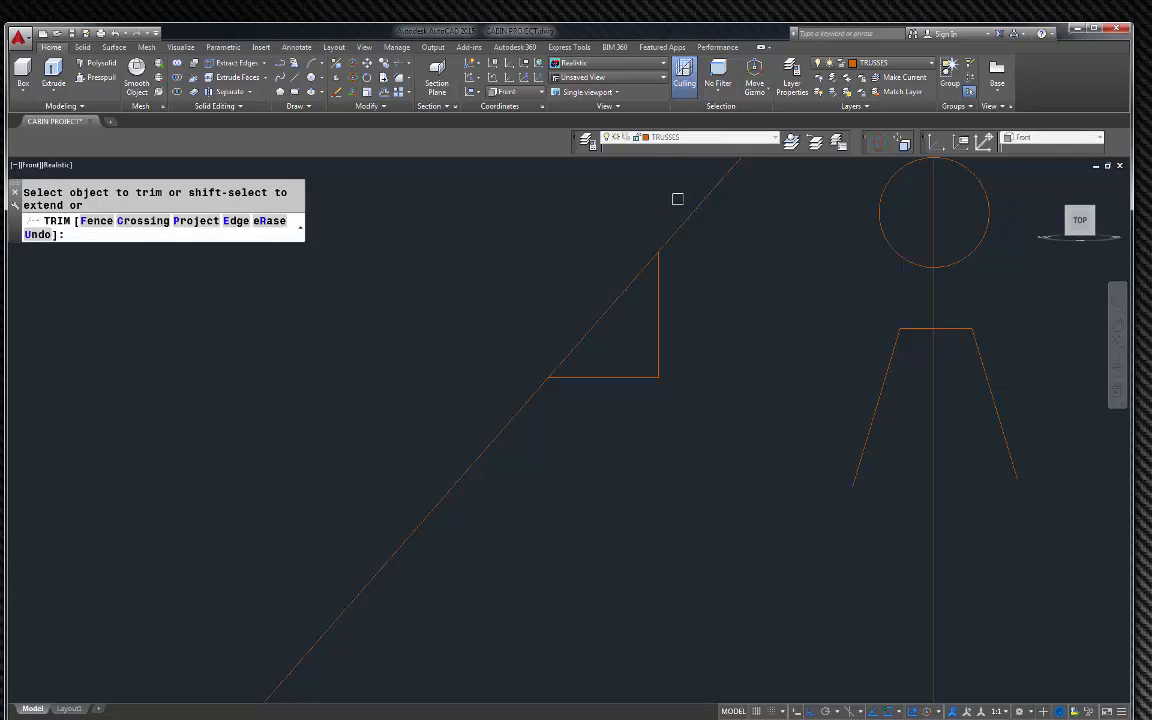
key(Escape)
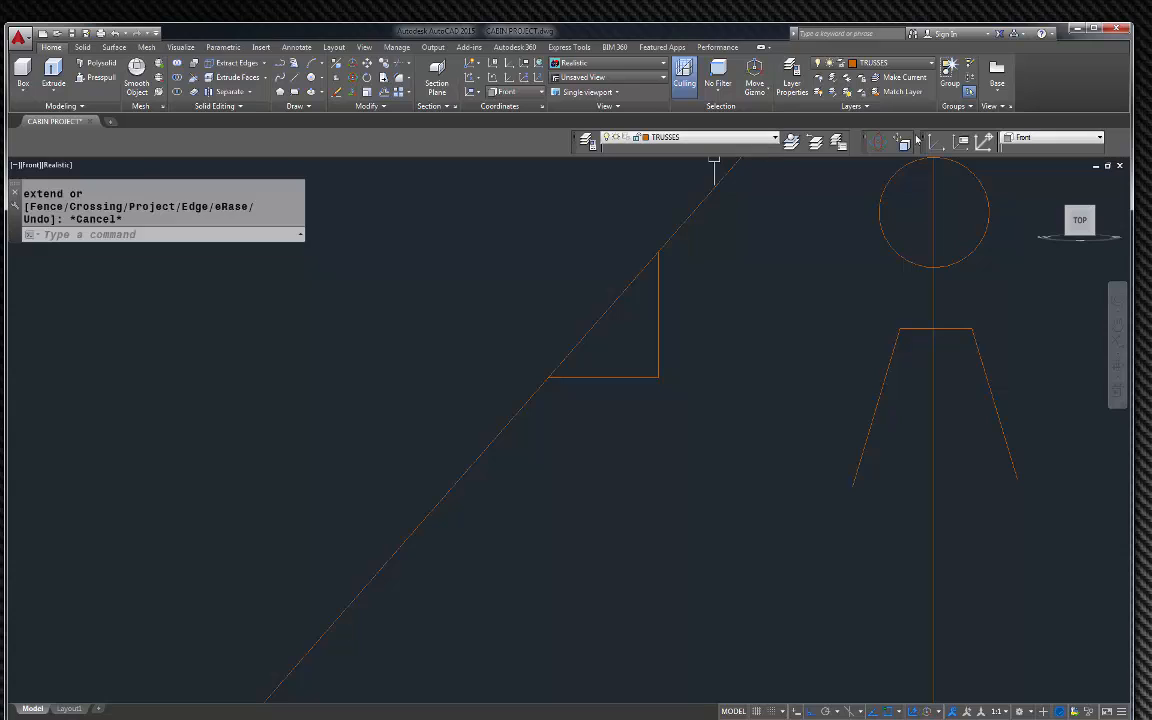
Step: Measure the slope triangle's vertical rise from the sloped line down to the horizontal run
text(DI)
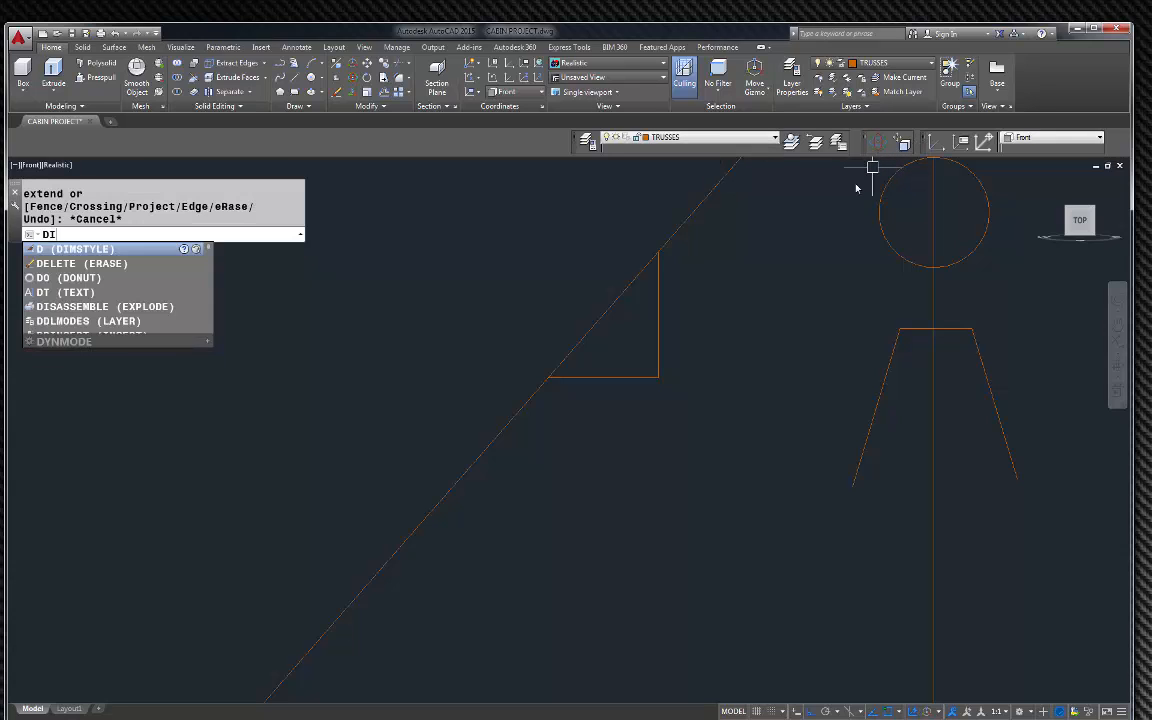
key(Return)
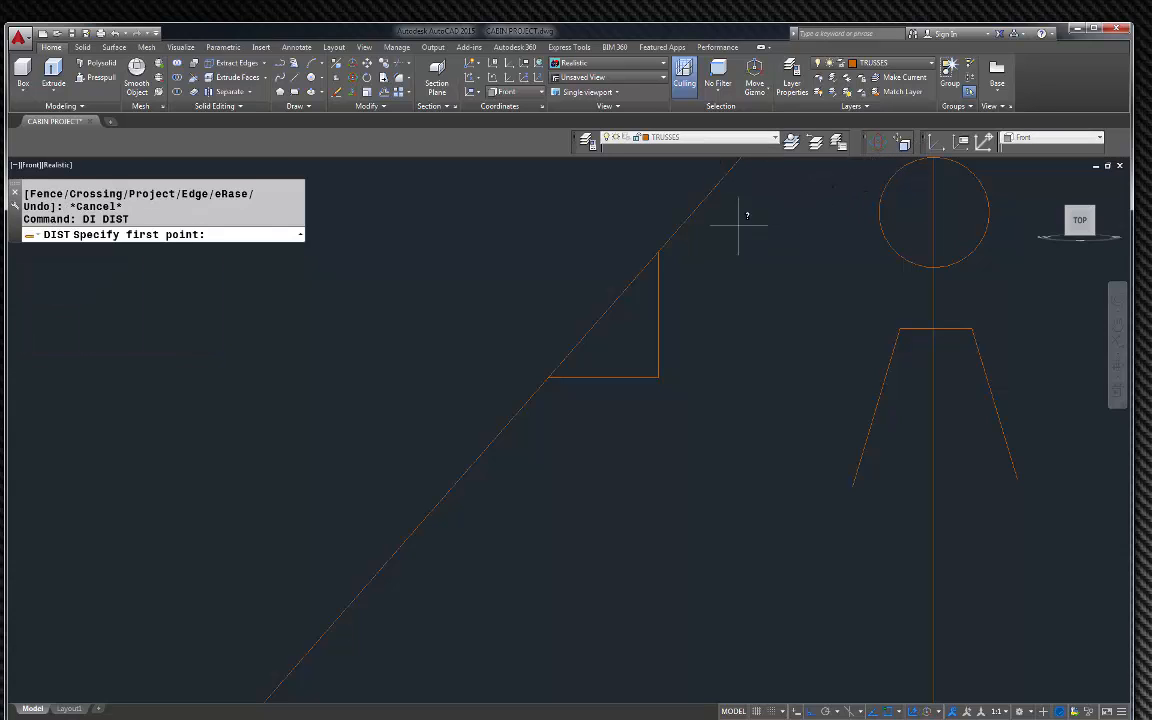
click(659, 253)
click(658, 377)
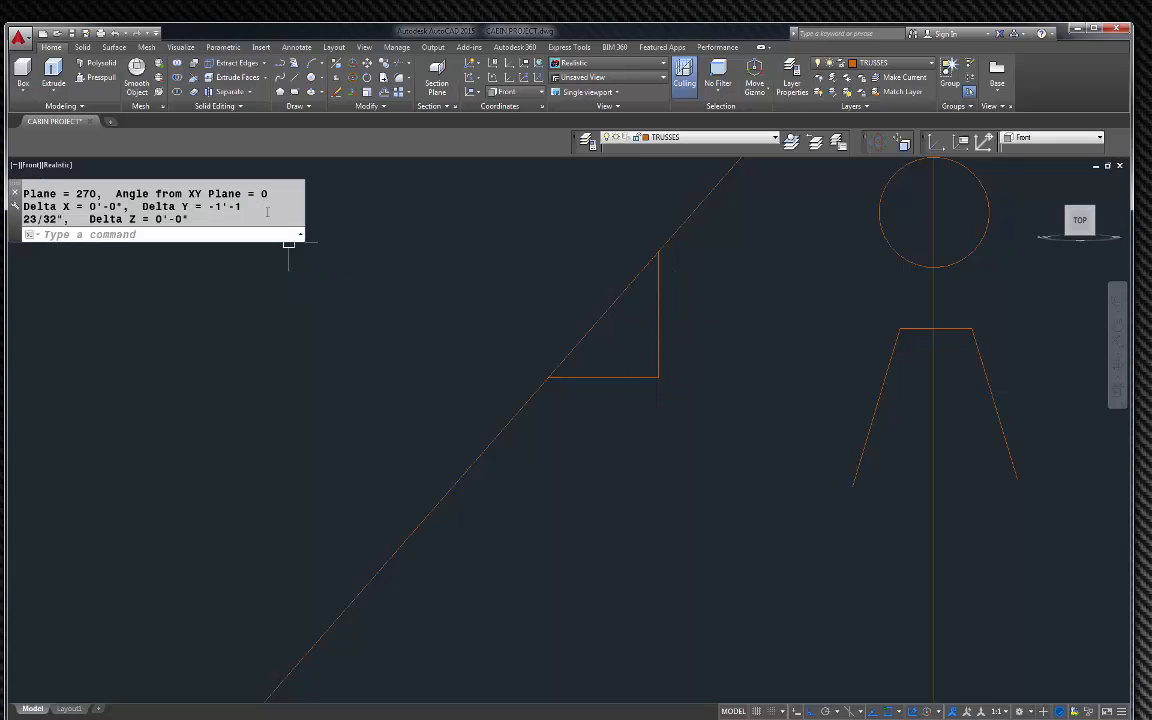
Step: Erase the slope triangle's vertical rise, the long sloped line and the 12-inch horizontal run
scroll(340, 295, down, 5)
scroll(390, 305, up, 2)
scroll(450, 307, down, 2)
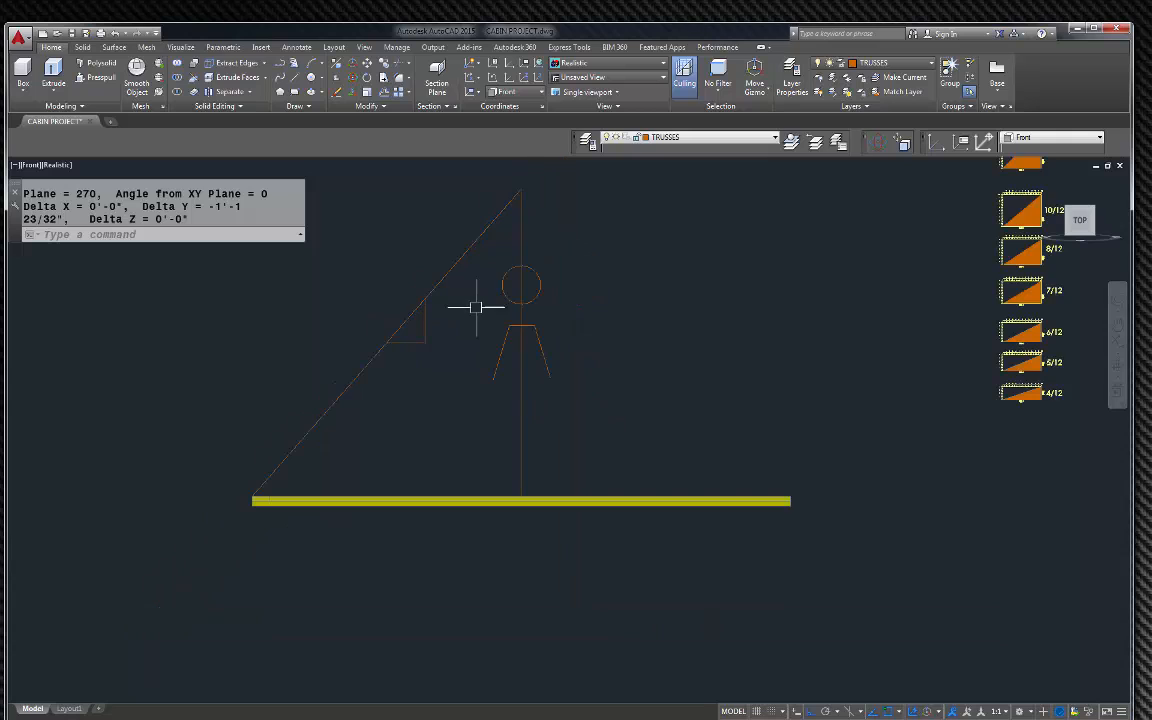
scroll(415, 290, up, 2)
scroll(428, 320, down, 3)
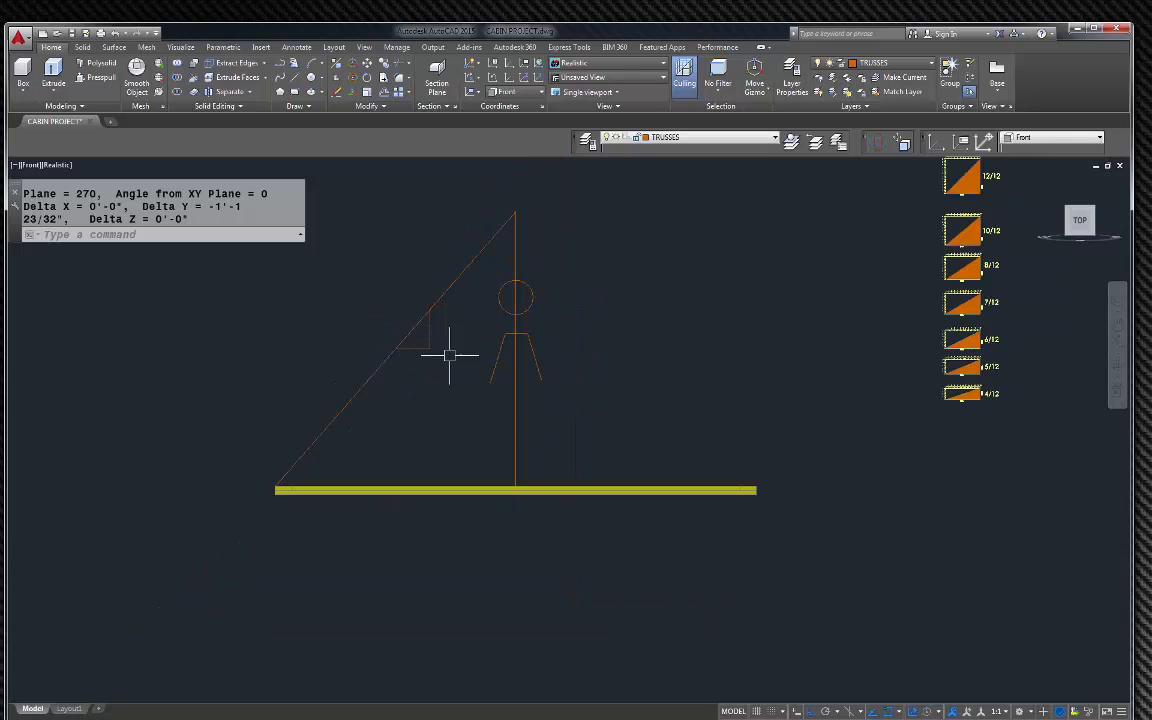
click(444, 356)
click(425, 330)
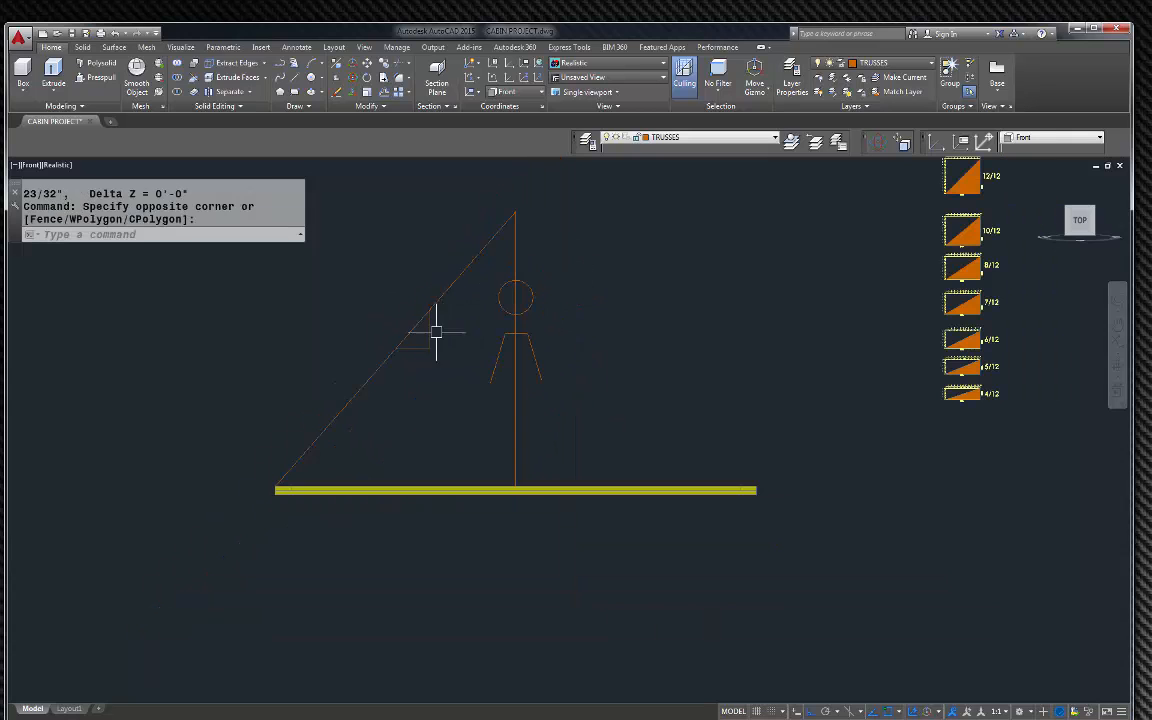
key(Delete)
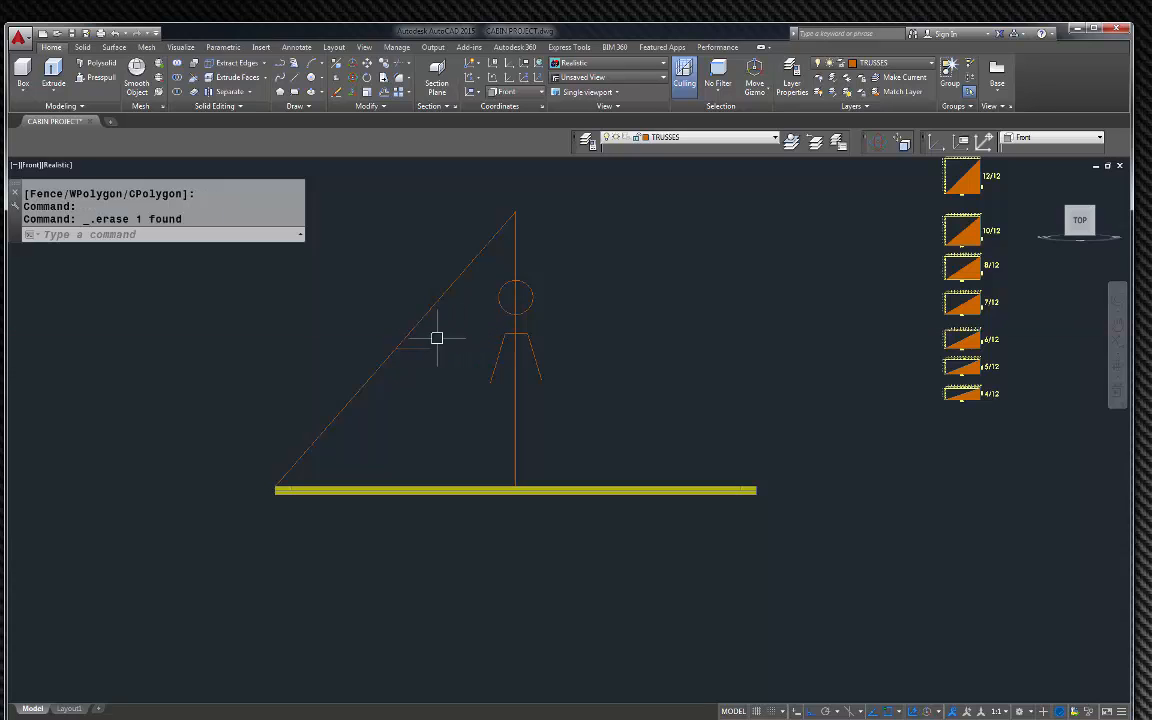
click(424, 321)
key(Delete)
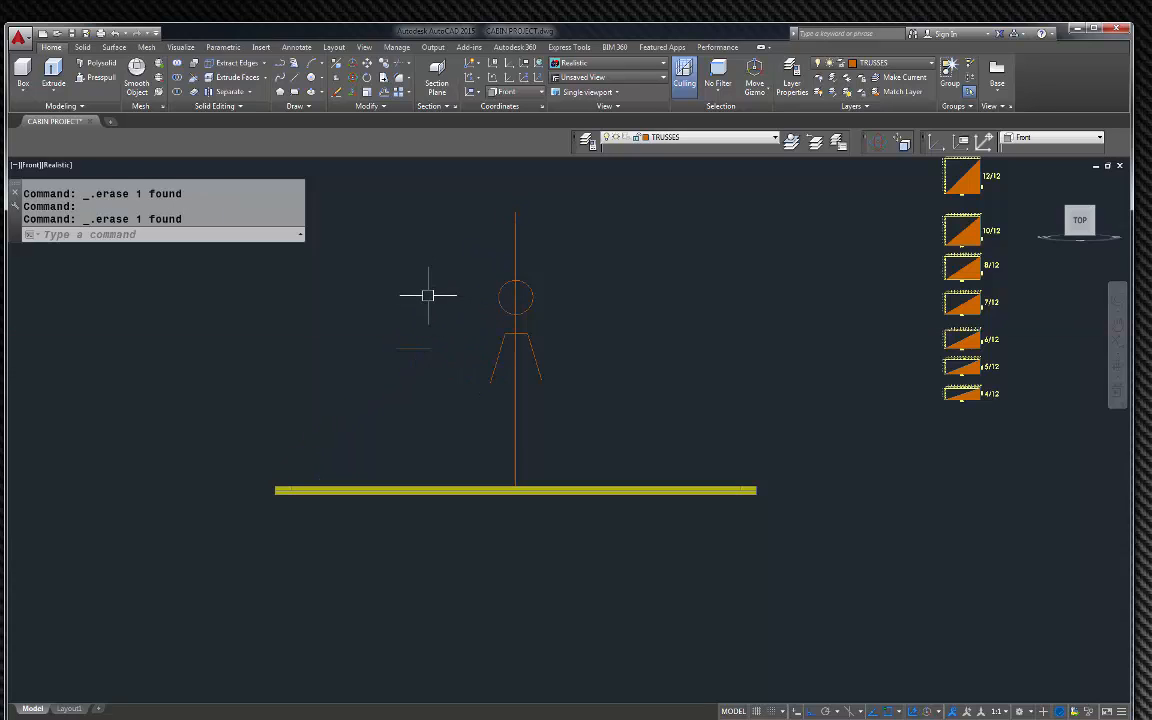
scroll(425, 345, up, 3)
click(489, 351)
click(485, 323)
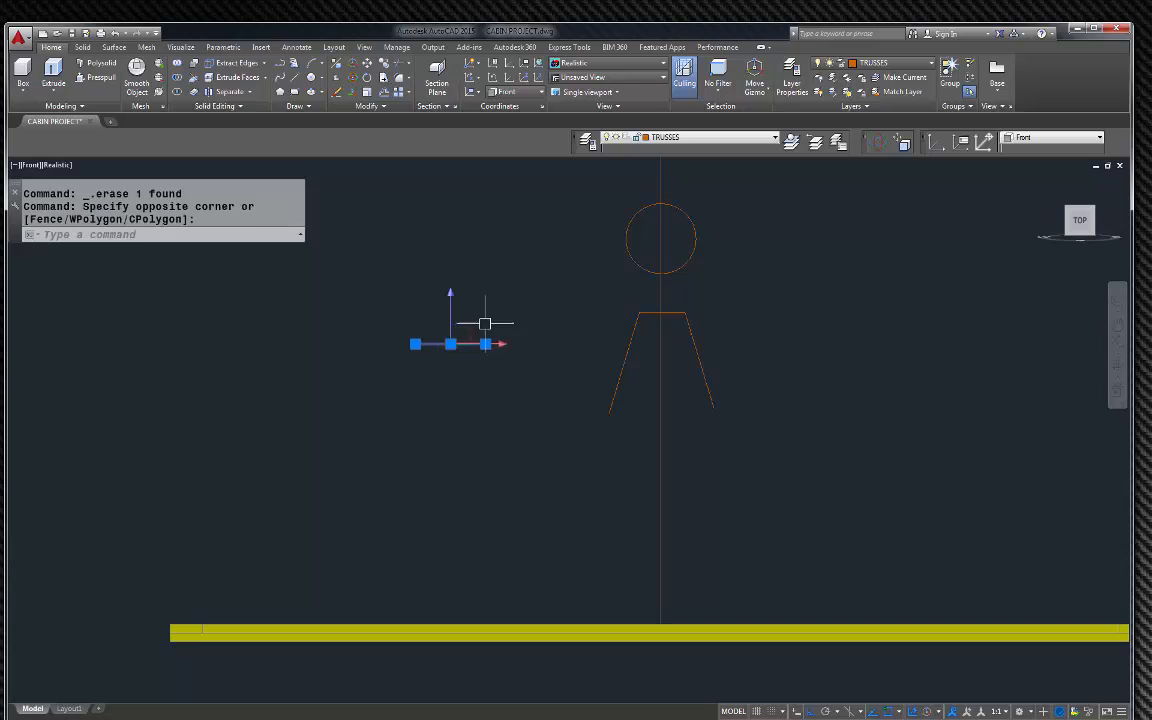
key(Delete)
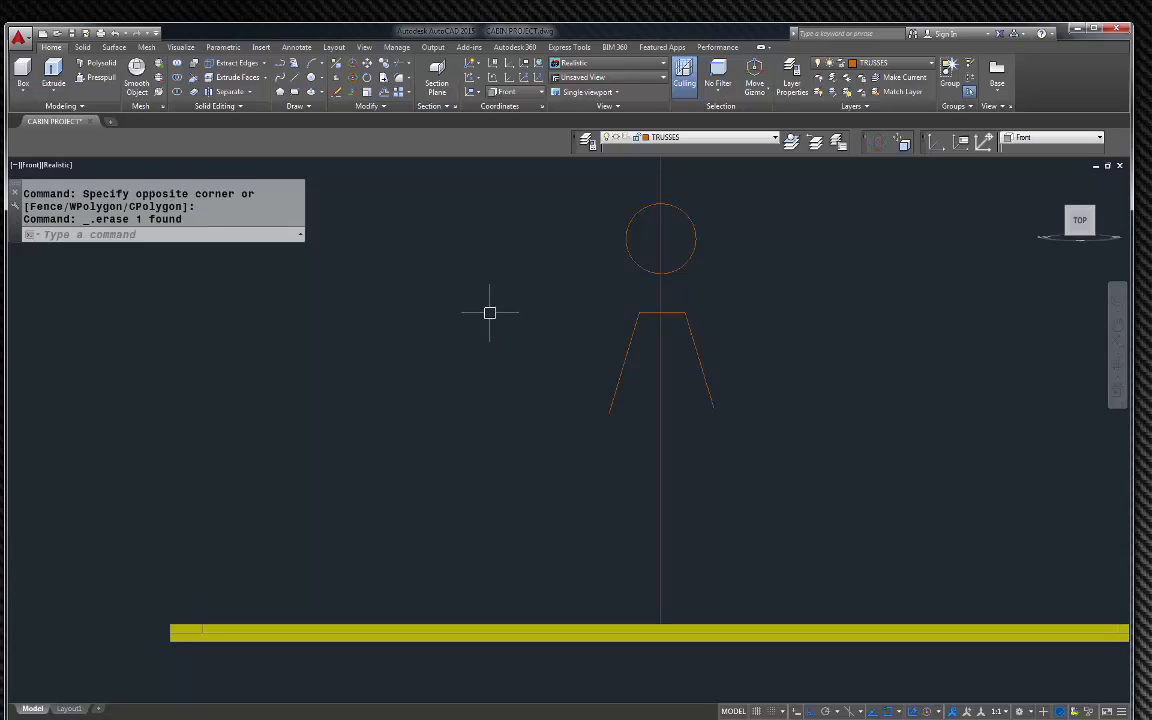
Step: Draw a slope triangle from the beam's upper-left corner with a 12-inch horizontal run, a 12-inch vertical rise and a closing sloped line
text(l)
key(Return)
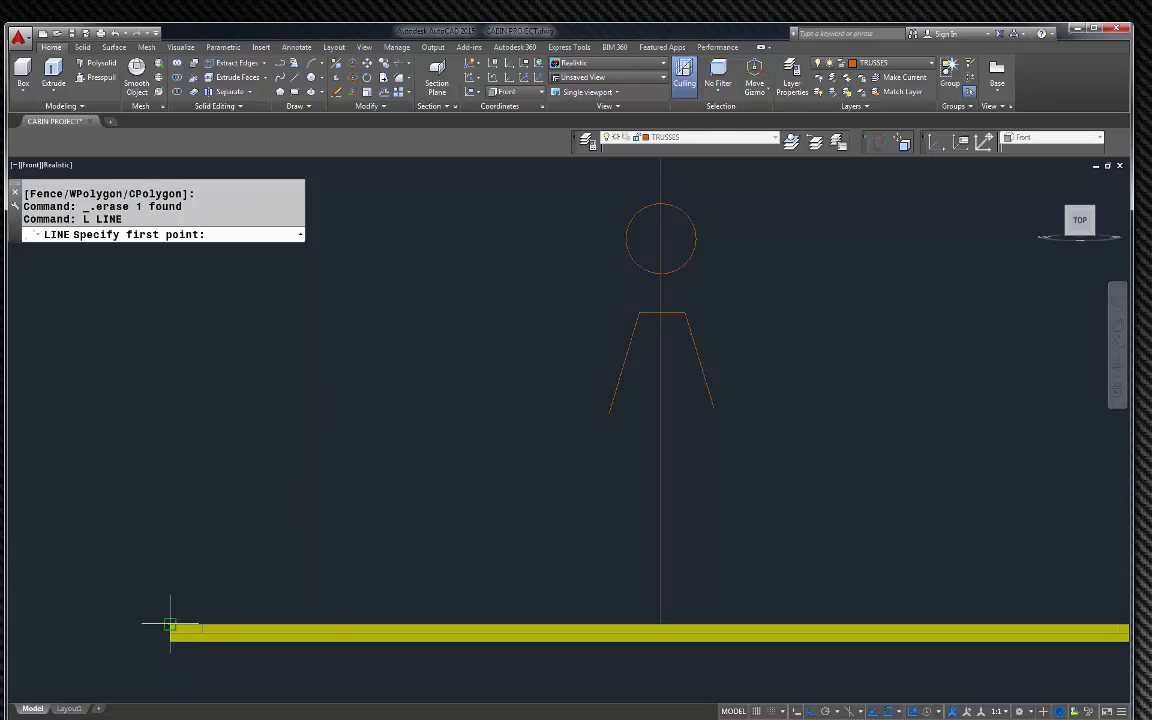
click(170, 626)
text(12)
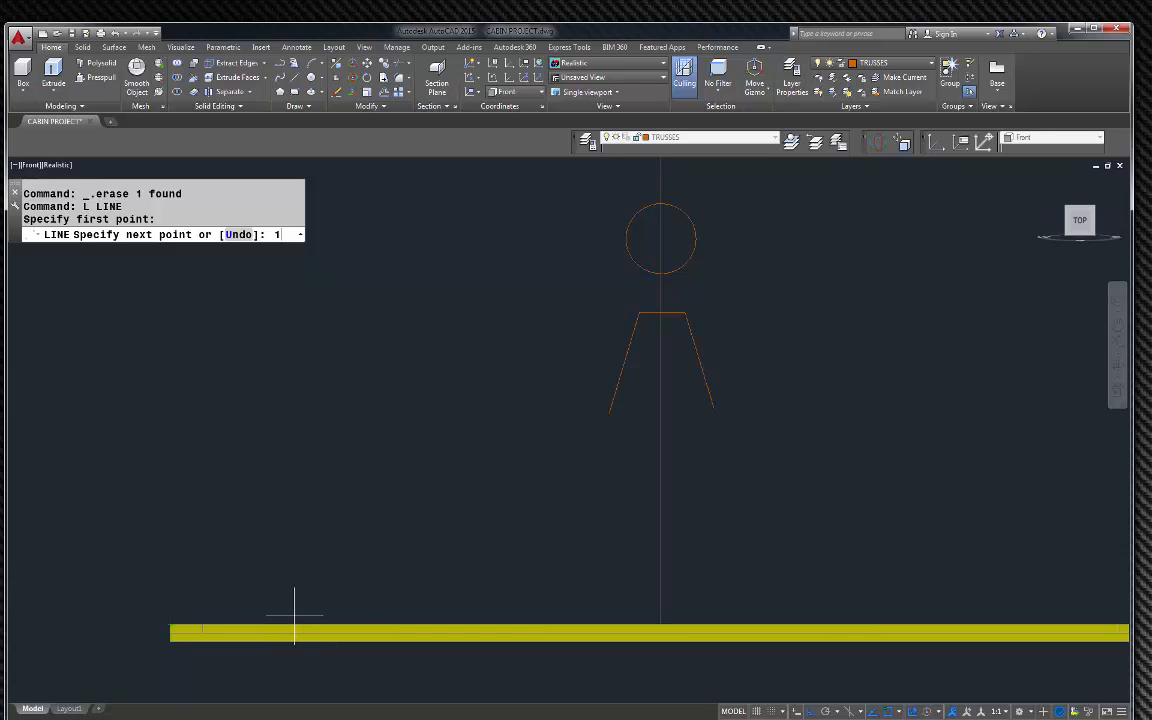
key(Return)
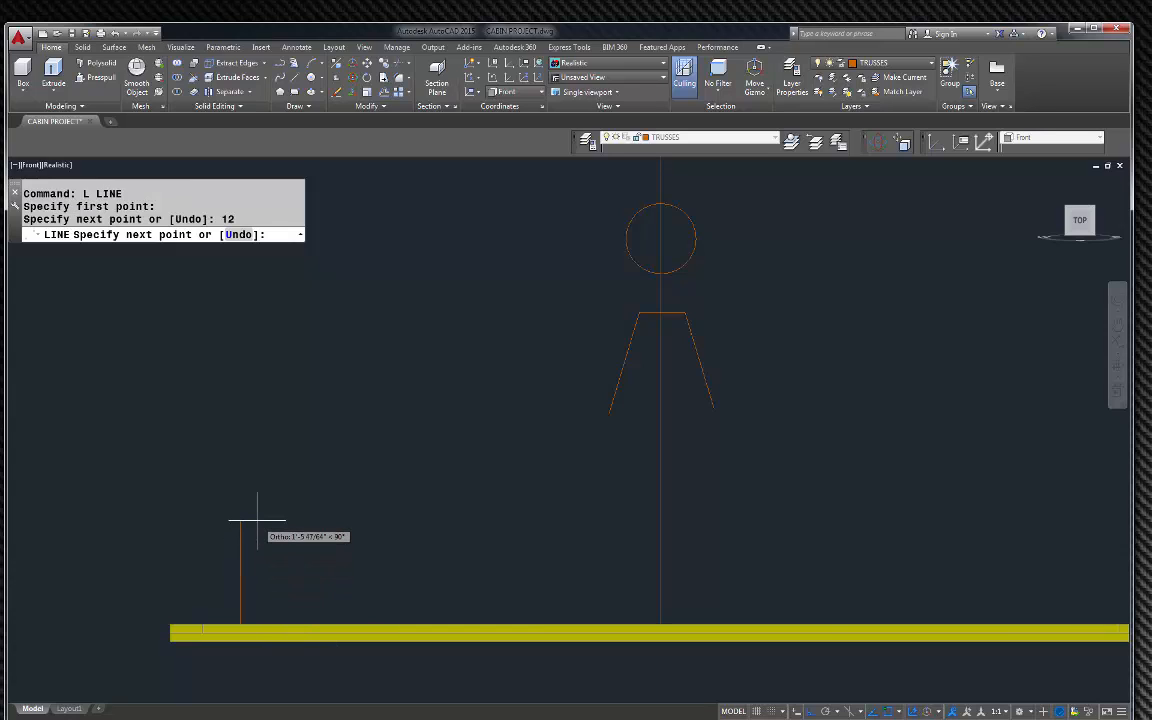
text(1)
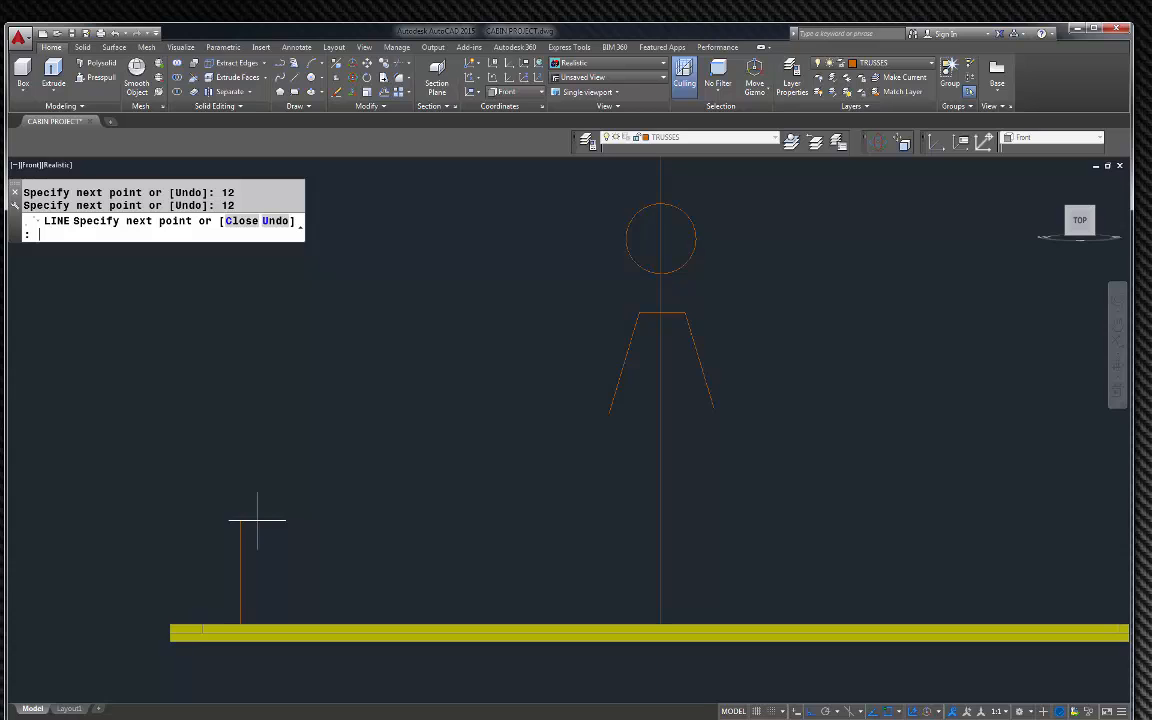
key(Return)
click(233, 560)
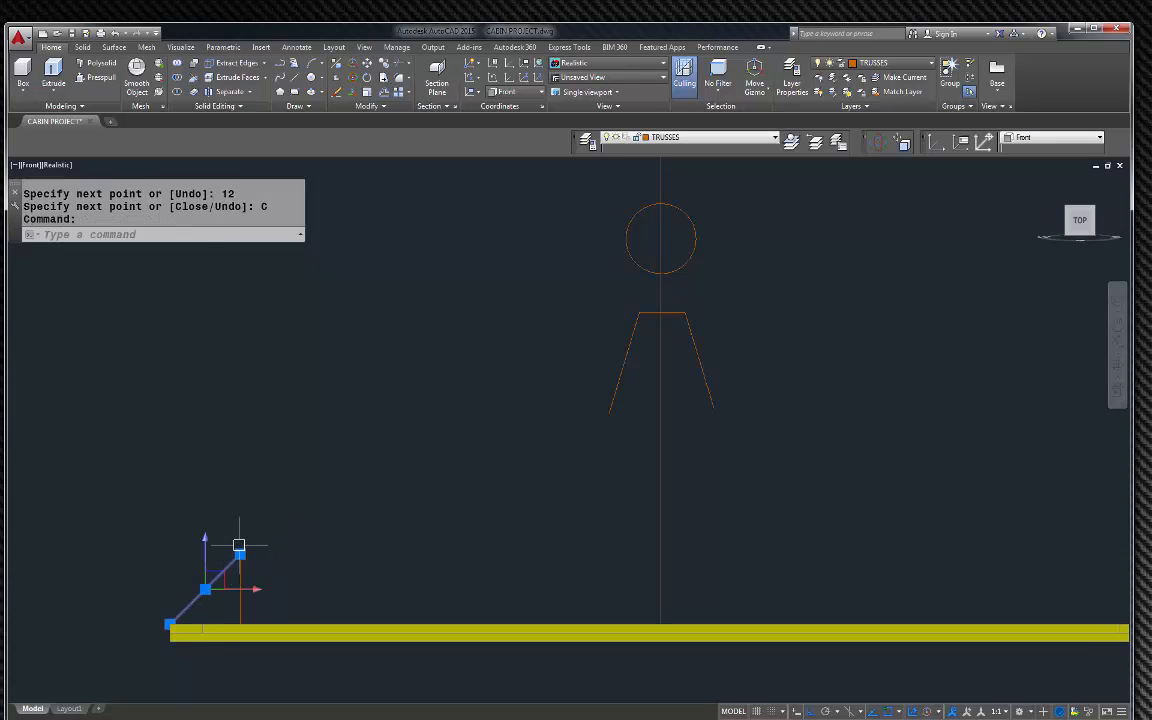
scroll(318, 583, down, 2)
key(Escape)
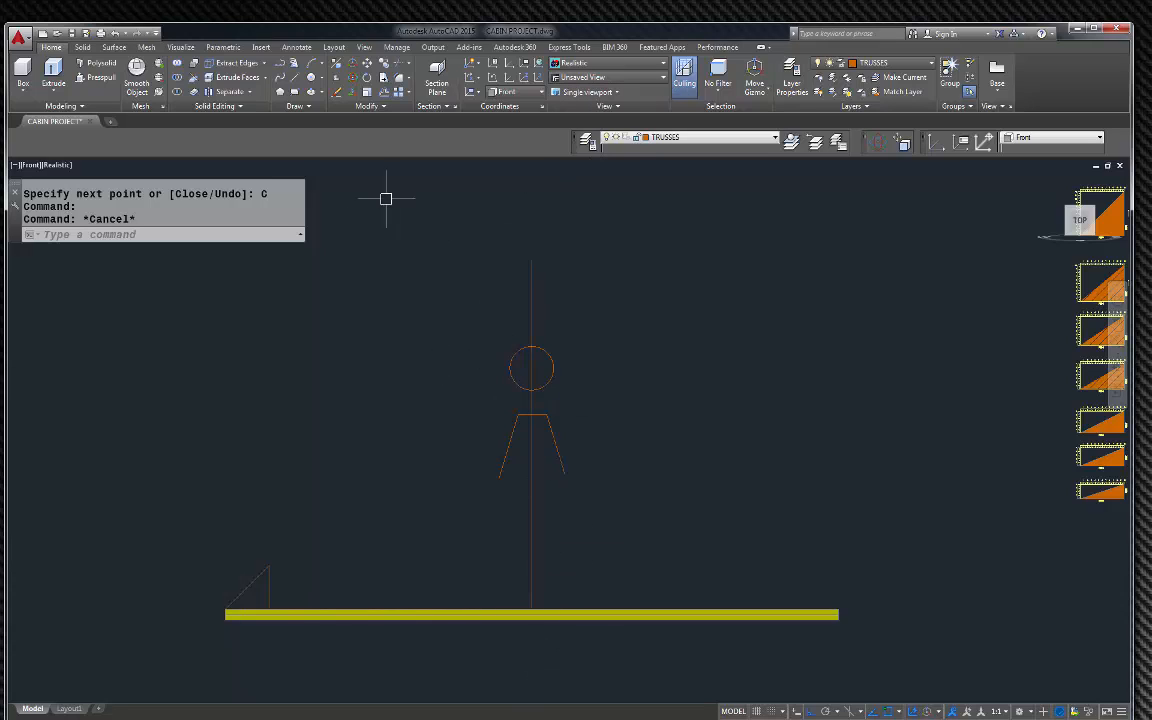
Step: Extend the 12/12 sloped line to the vertical centre line, and erase the triangle's 12-inch vertical rise
click(409, 66)
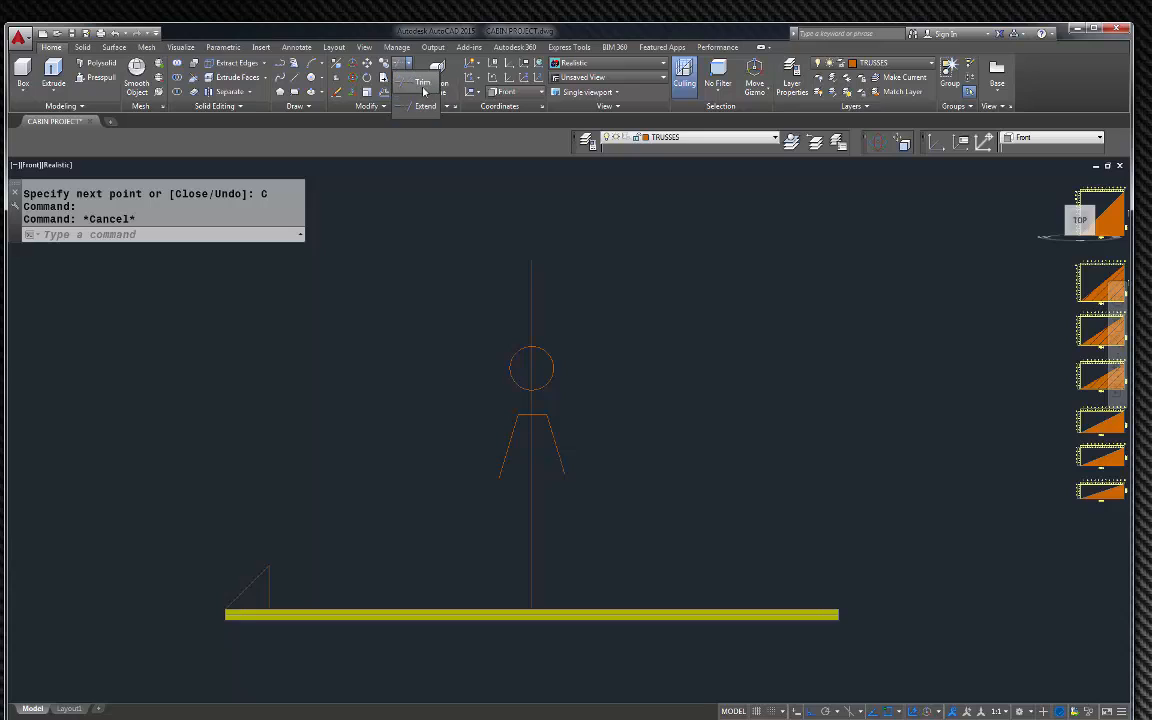
click(426, 105)
click(535, 286)
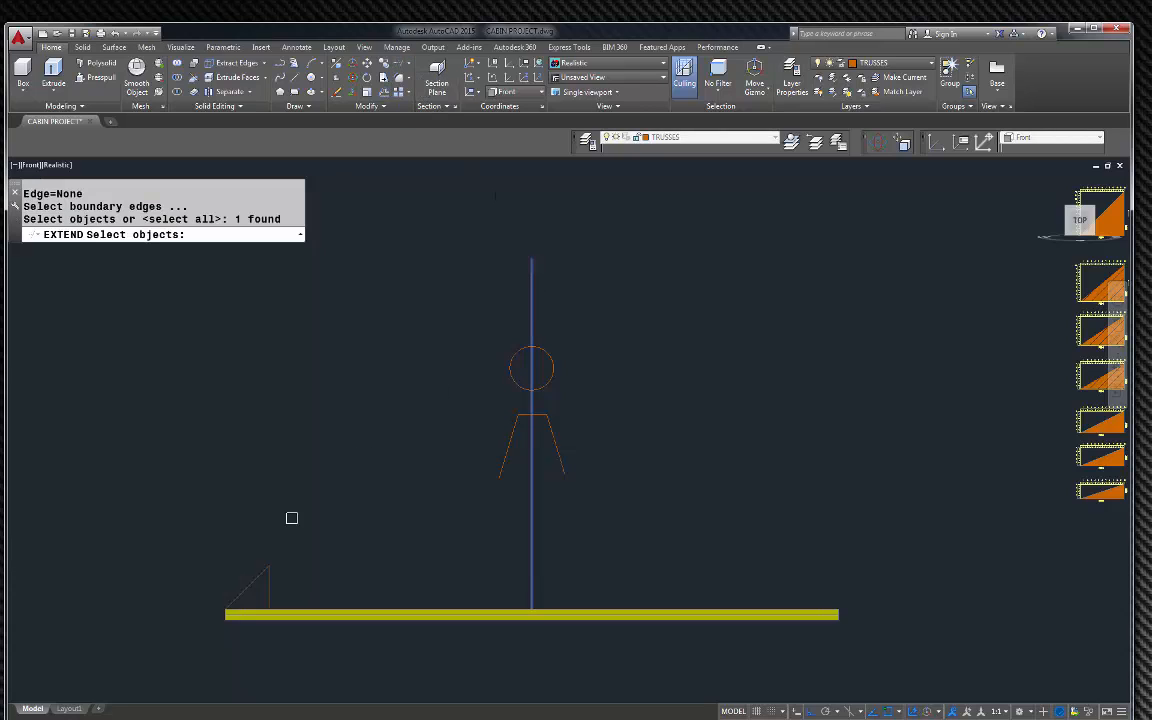
key(Return)
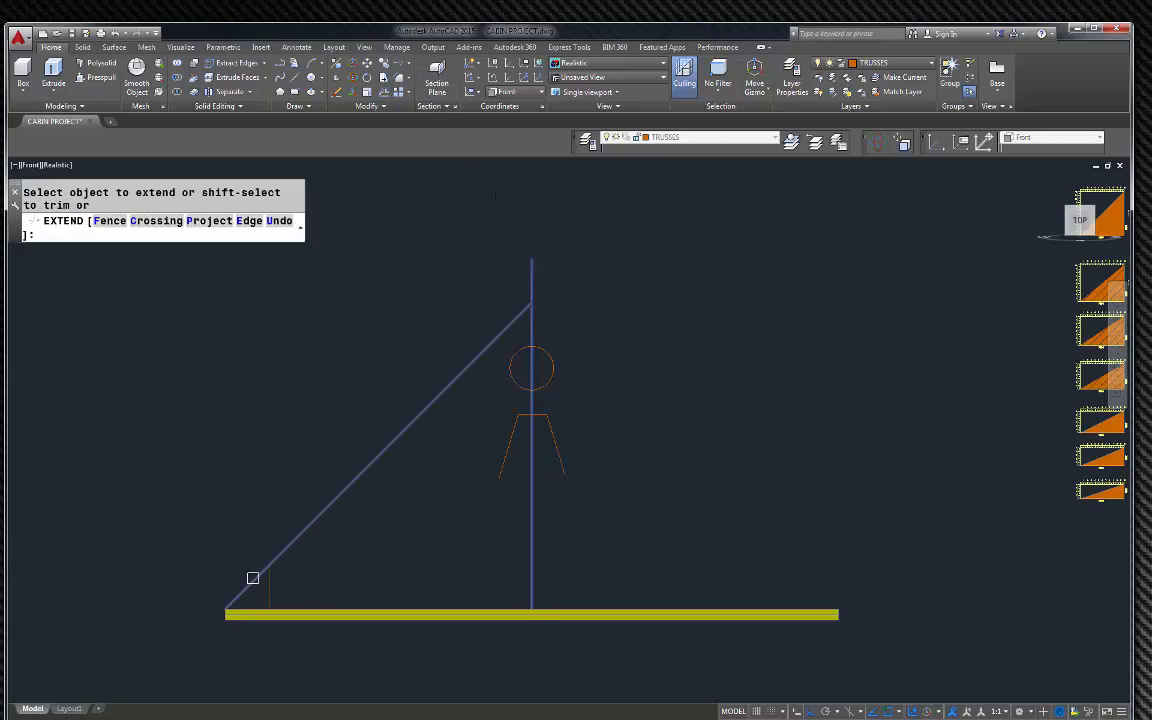
click(252, 577)
key(Escape)
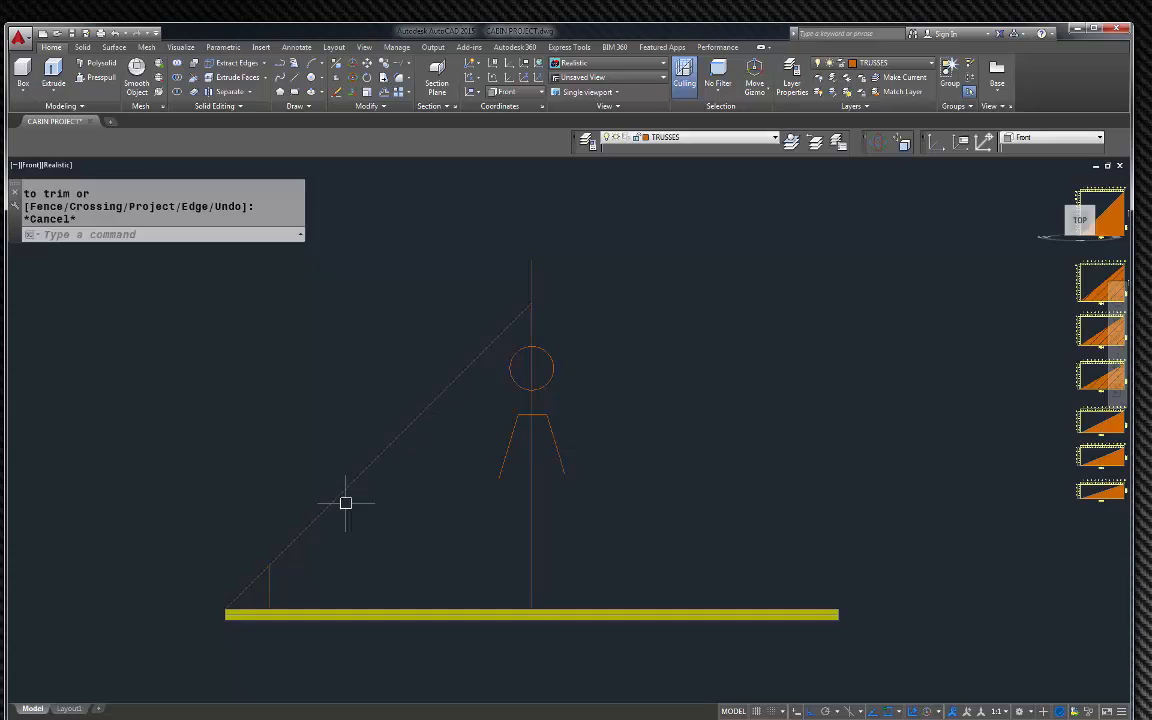
click(268, 582)
key(Delete)
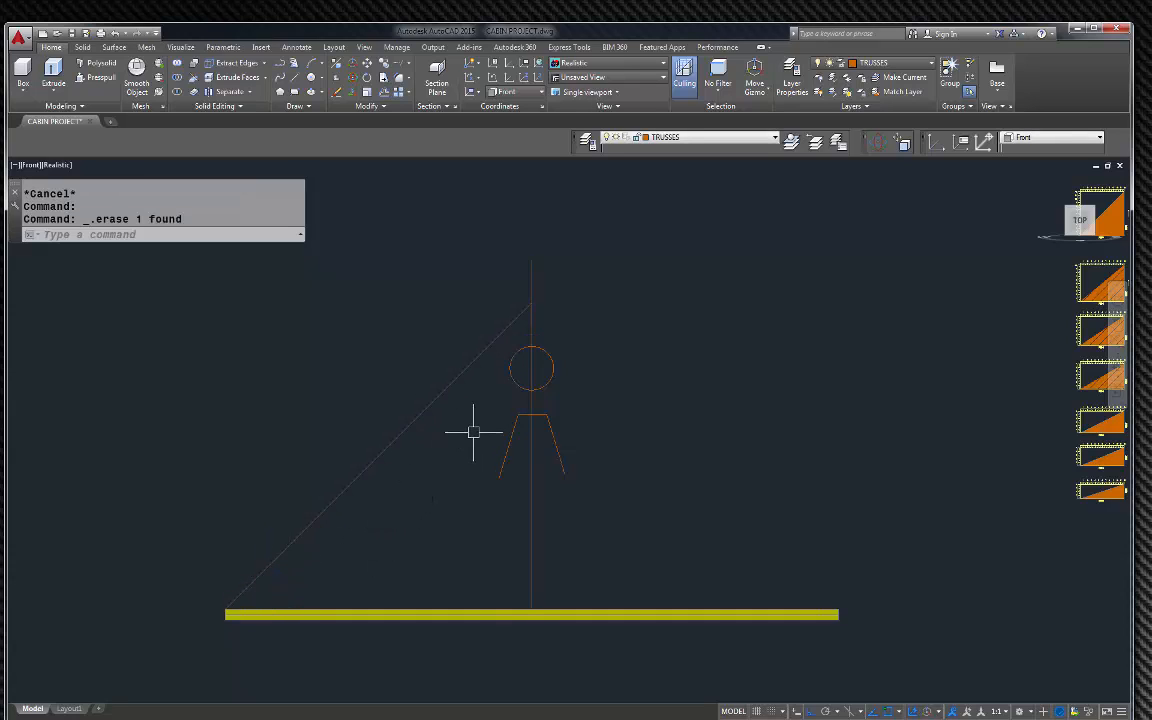
scroll(470, 400, down, 2)
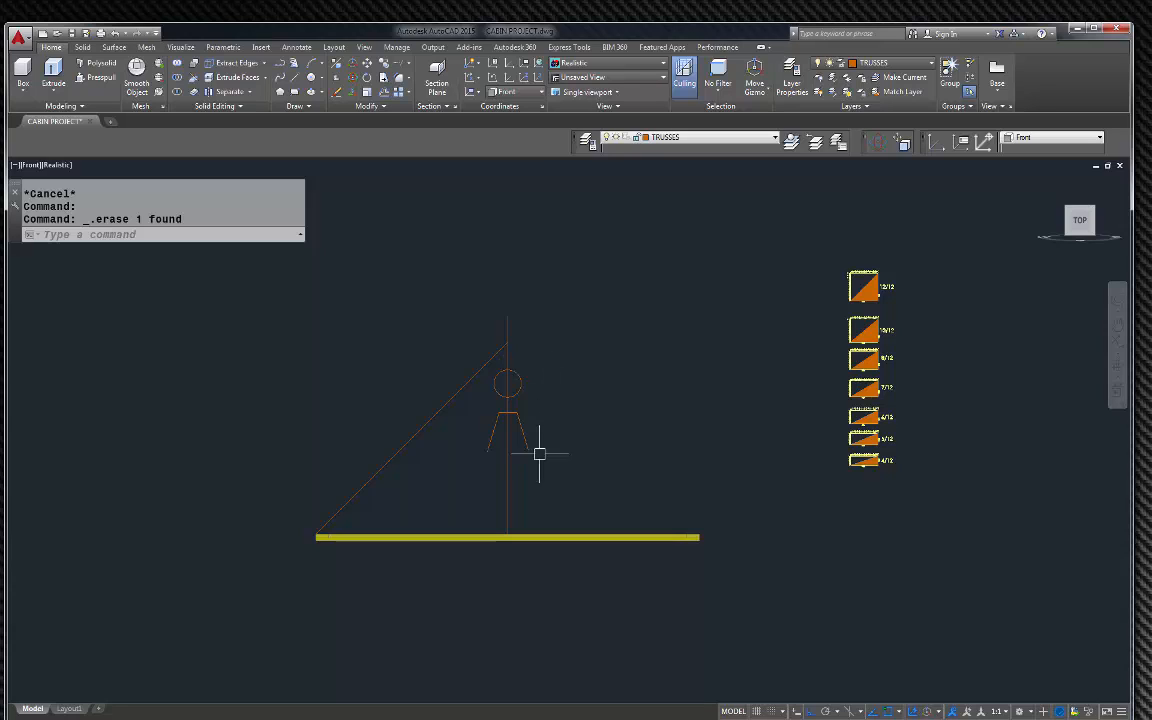
scroll(892, 357, up, 2)
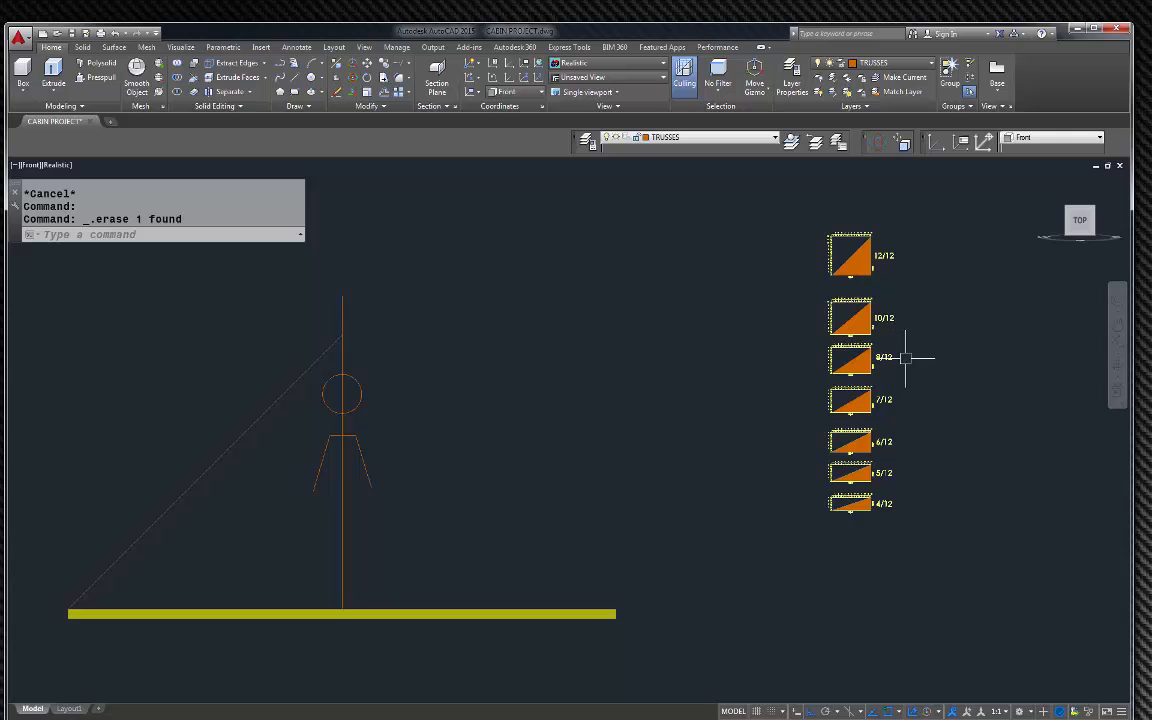
scroll(699, 398, down, 3)
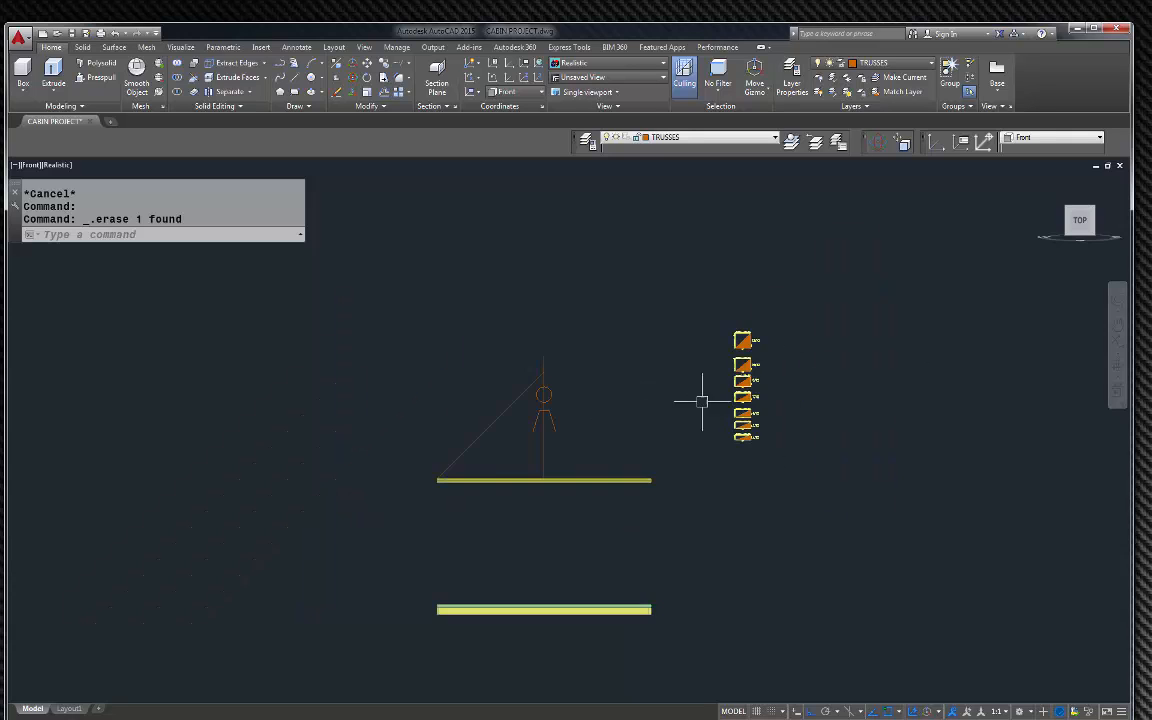
scroll(489, 443, up, 2)
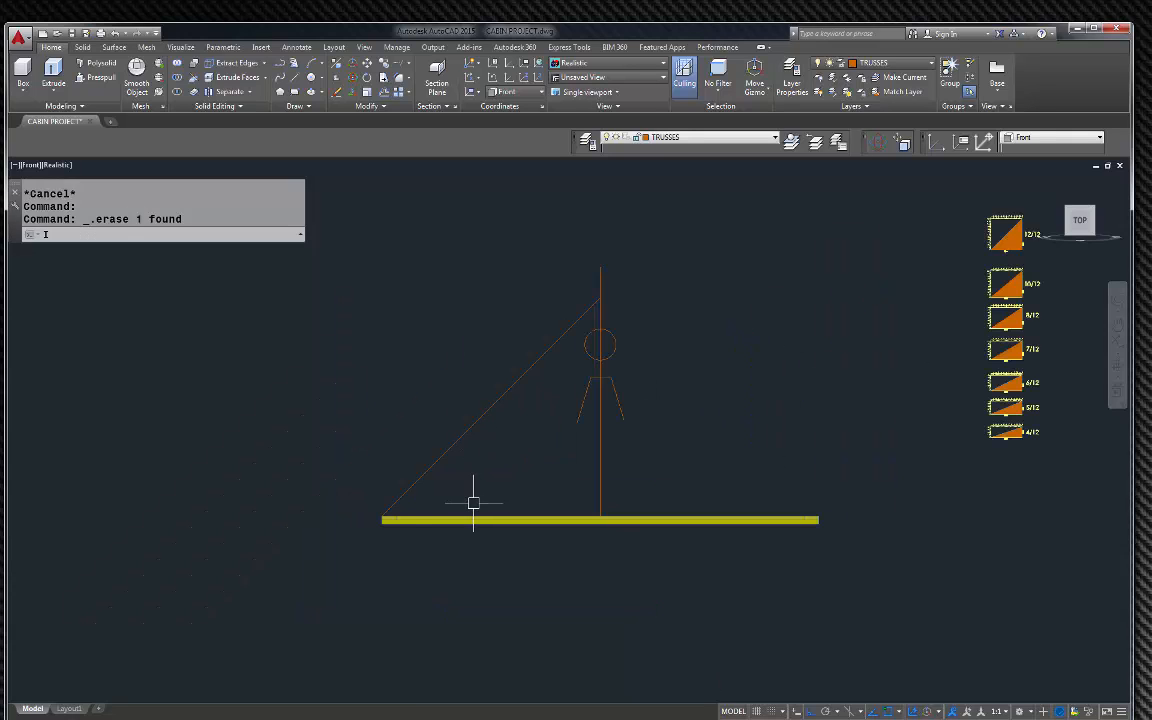
key(Return)
key(Escape)
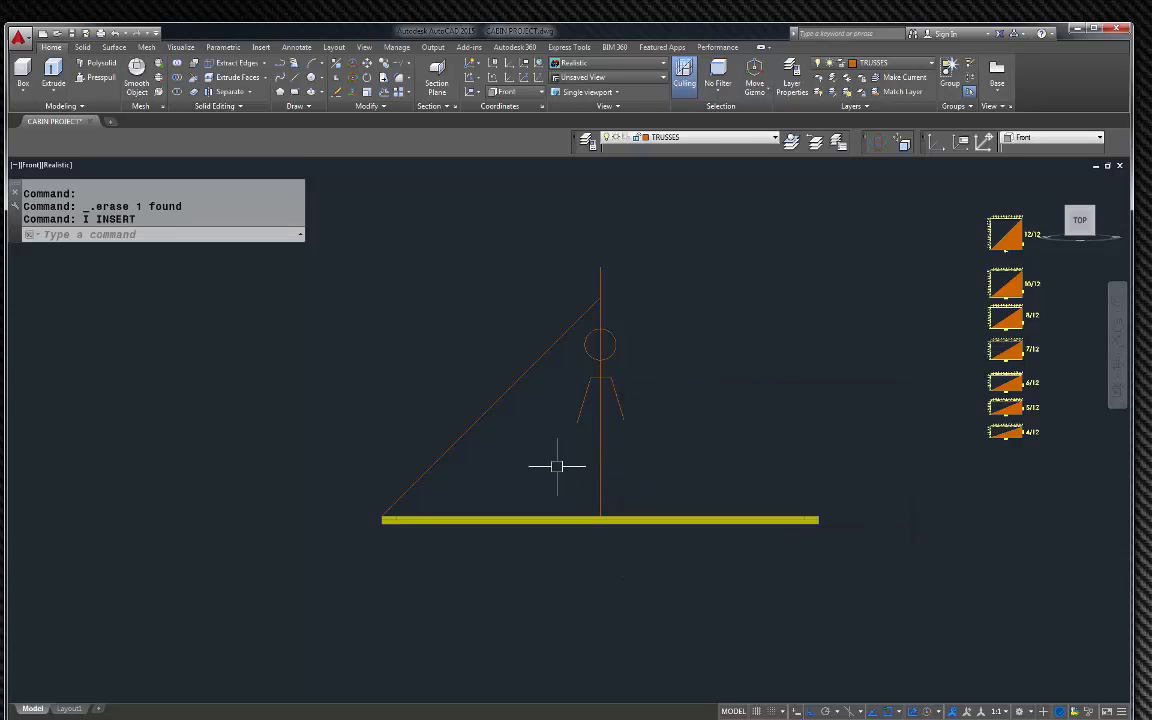
Step: Draw an 8-inch vertical rise from the 12-inch run's free end, with a sloped line back to the beam's upper-left corner
text(L)
key(Return)
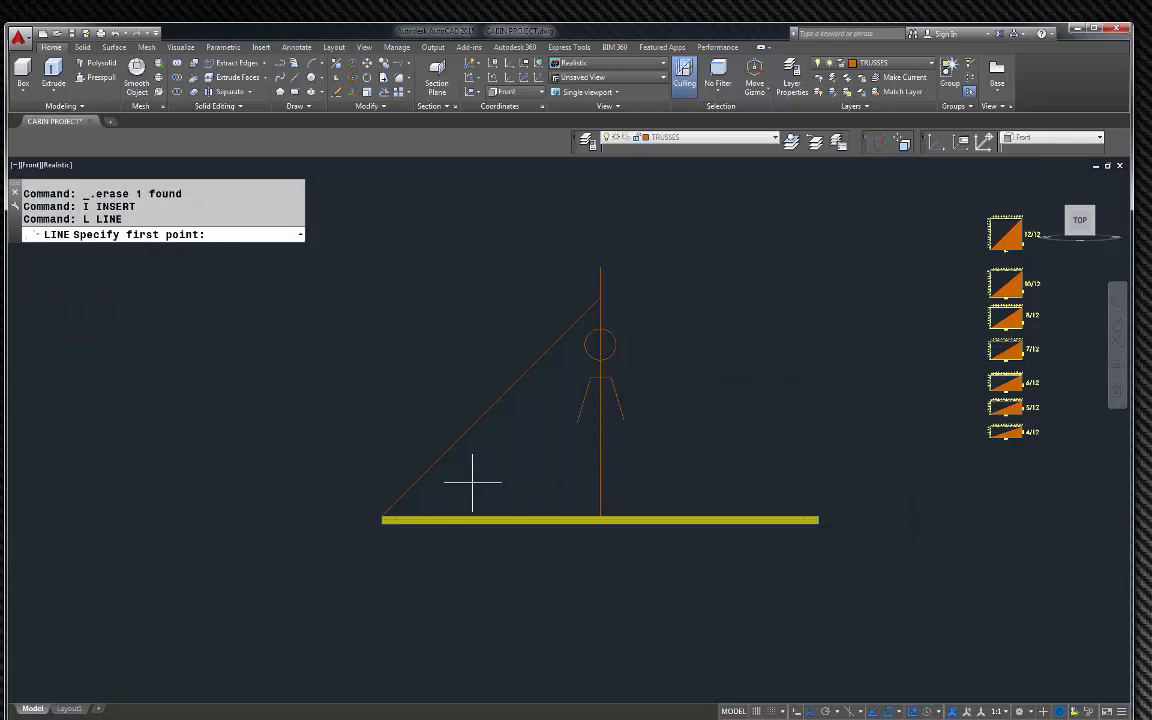
scroll(425, 510, up, 4)
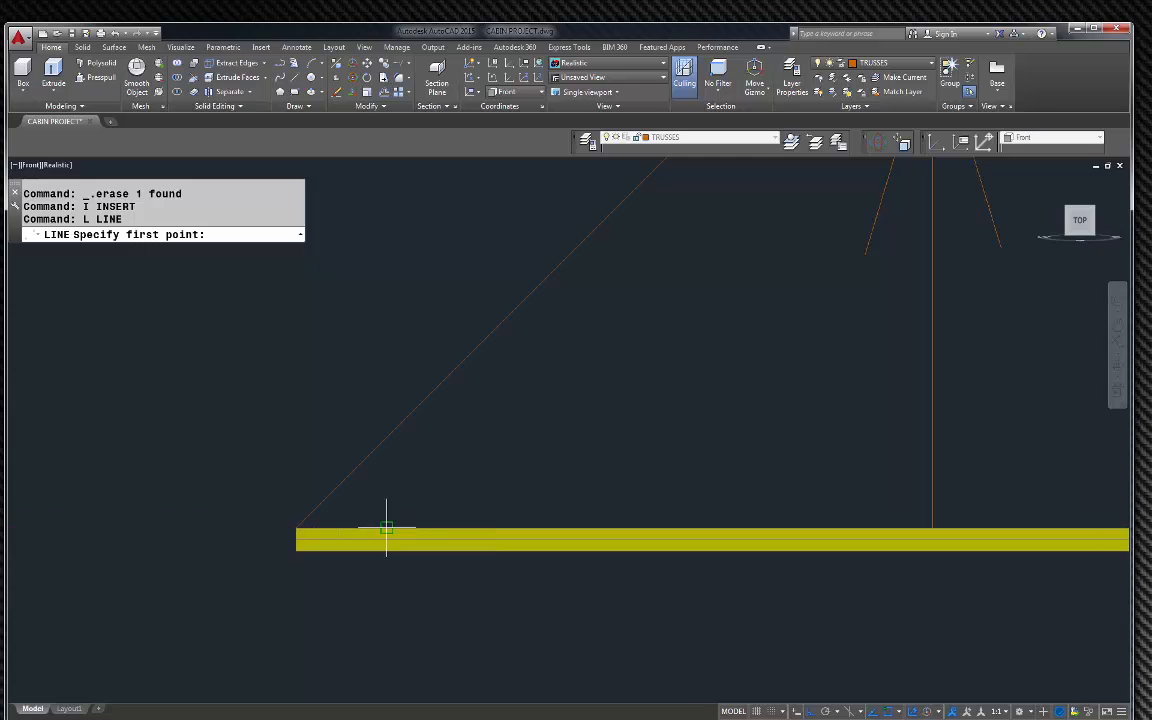
click(386, 528)
text(8)
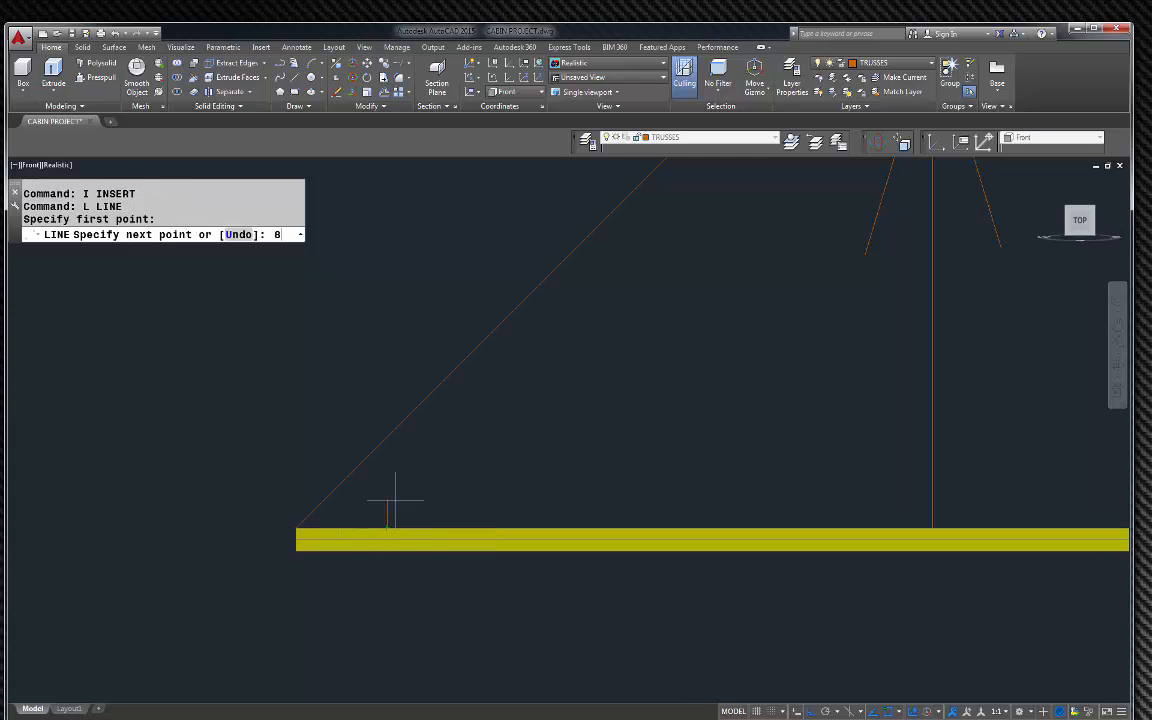
key(Return)
click(298, 527)
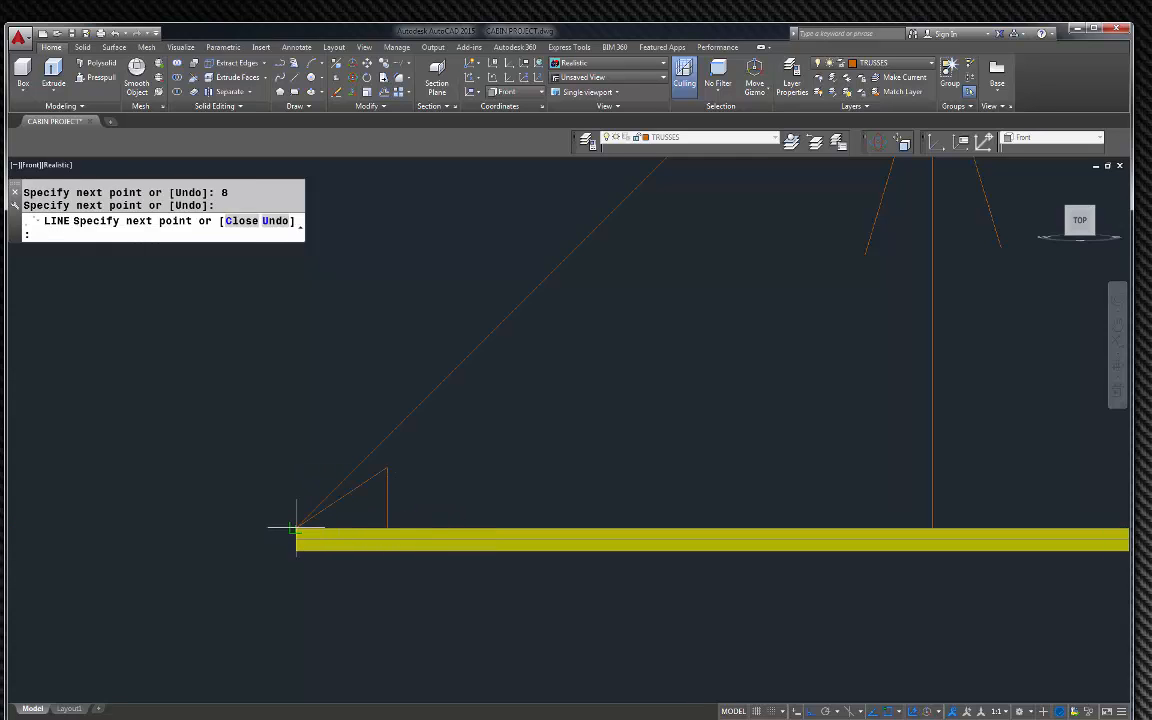
key(Return)
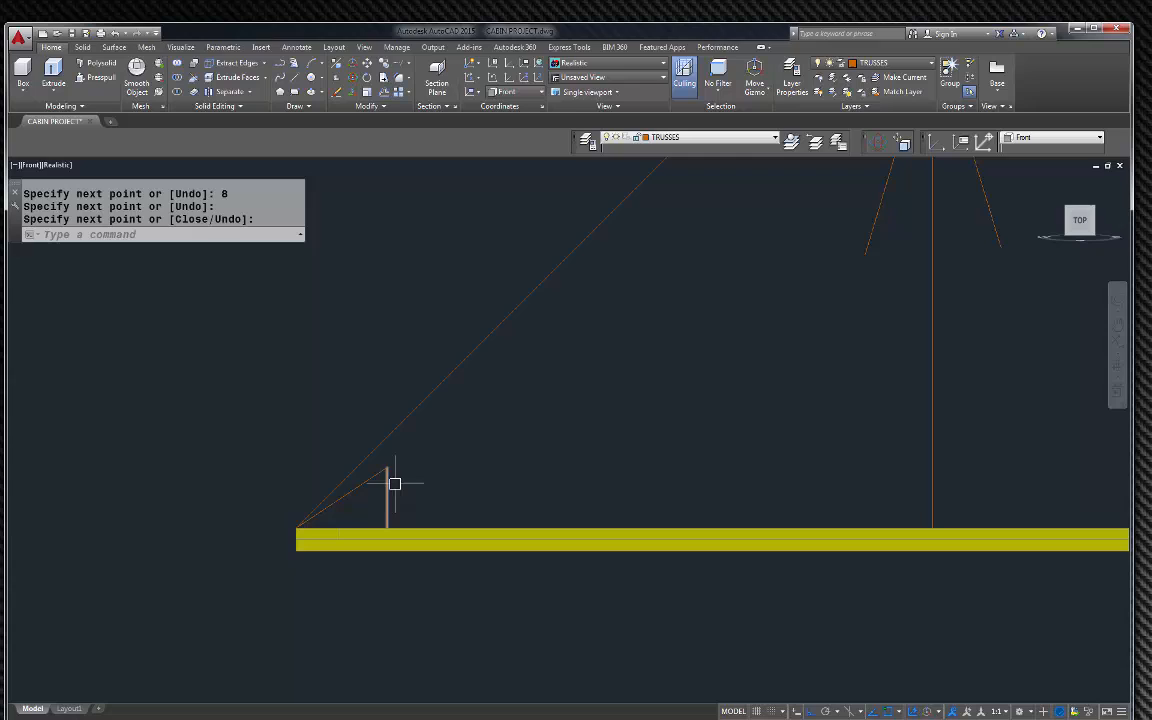
Step: Extend the 8/12 sloped line up to the vertical centre line
click(405, 63)
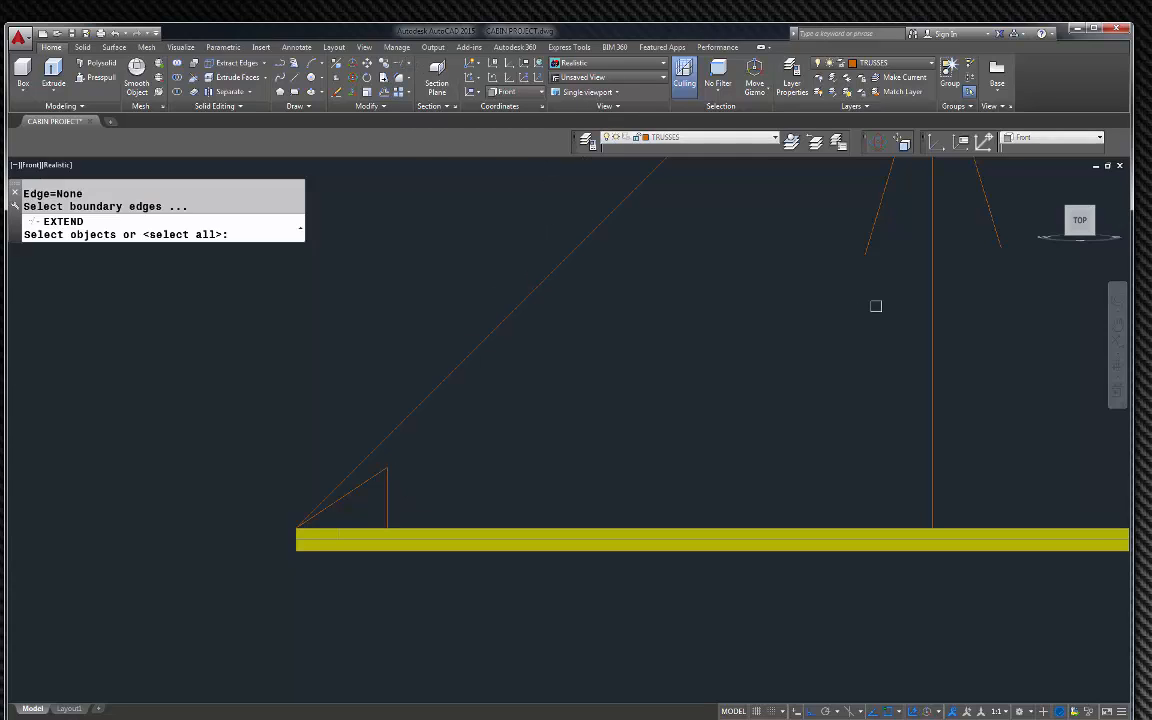
click(931, 312)
key(Return)
click(370, 481)
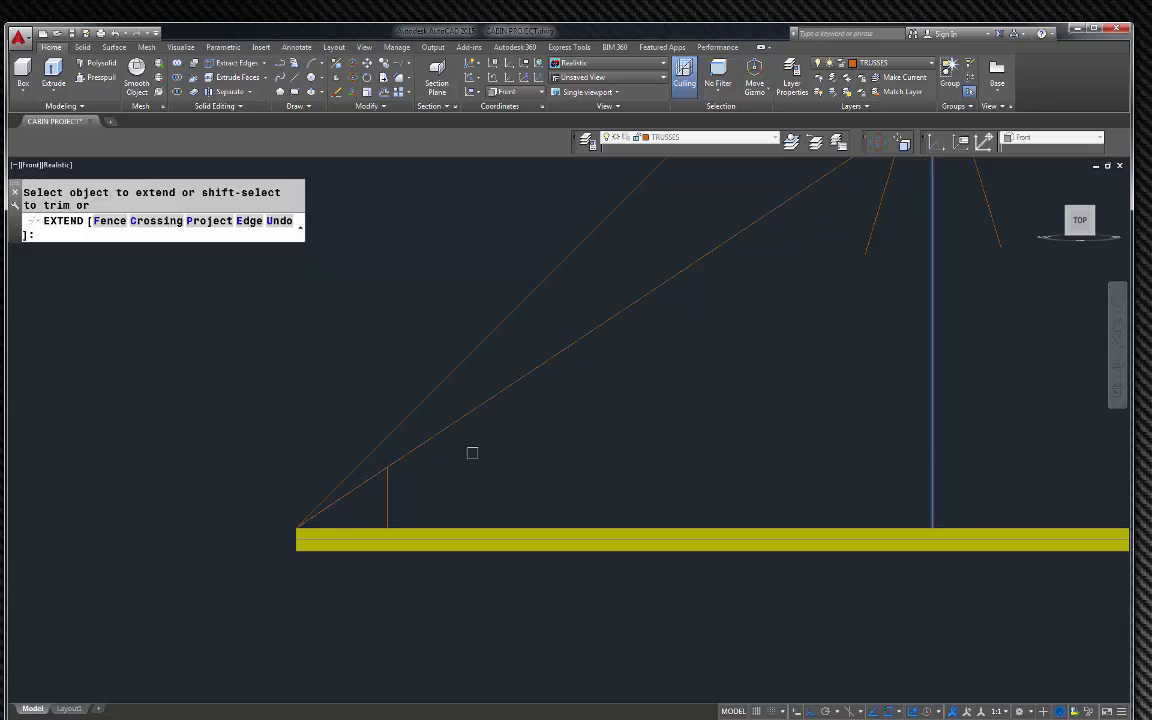
scroll(463, 442, down, 3)
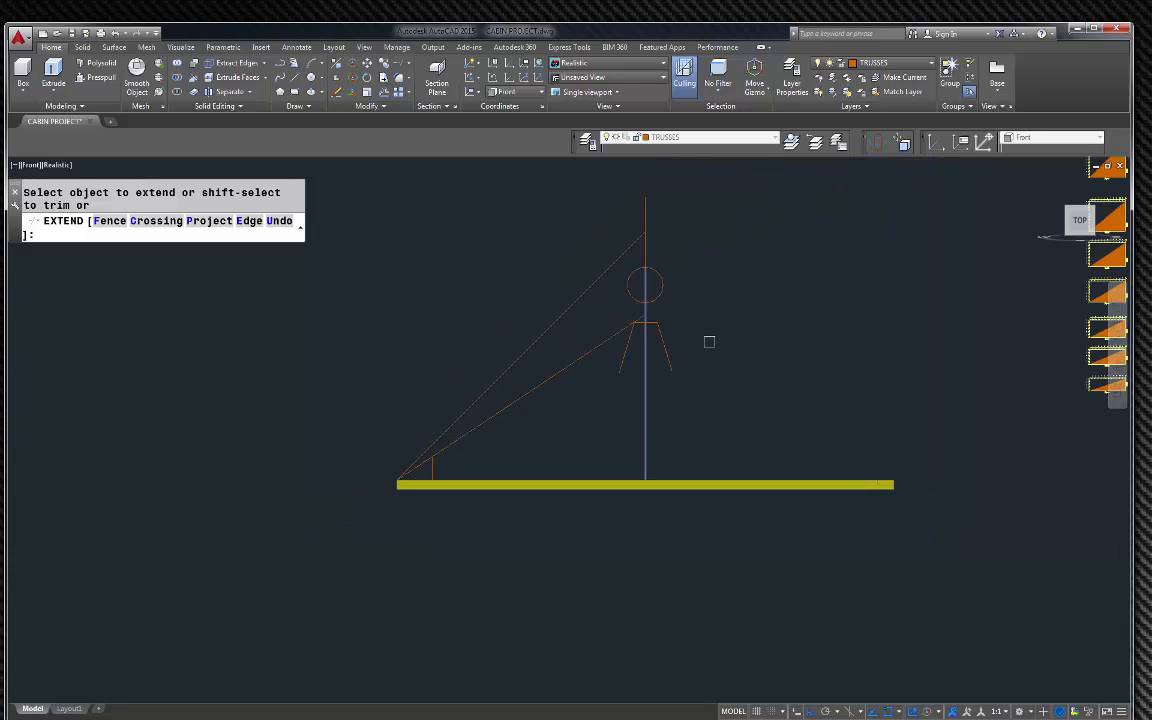
key(Escape)
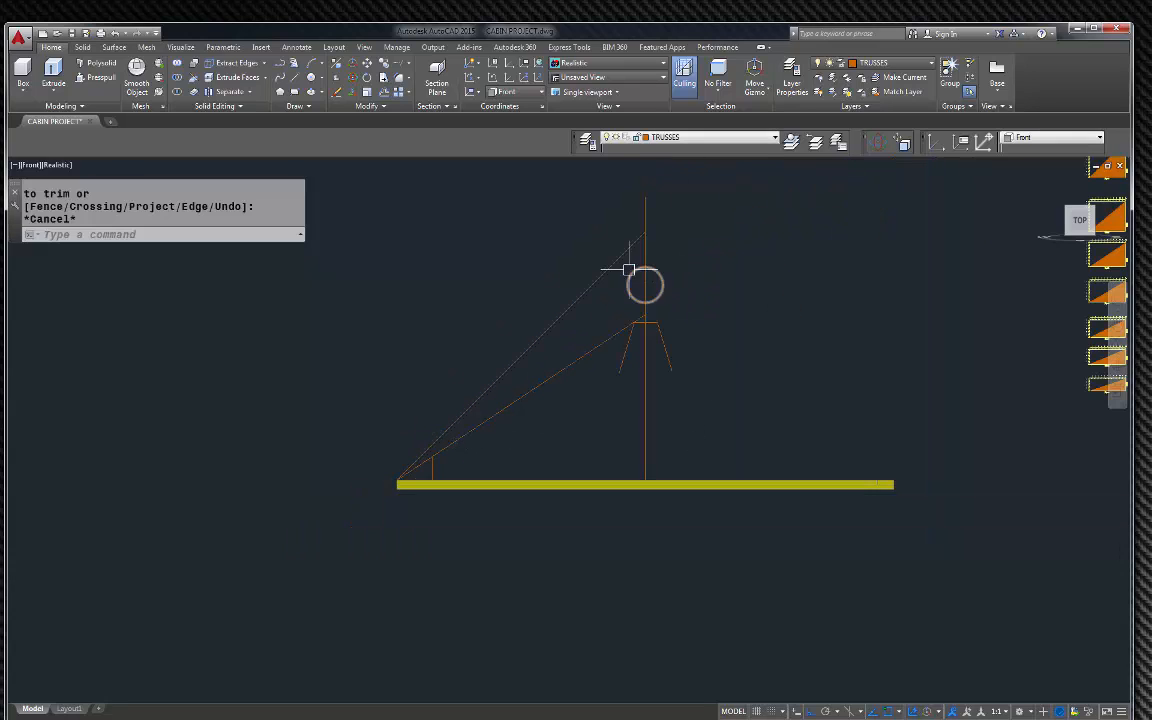
Step: Move the stick figure's head, shoulders and arms straight down about 2 feet, below the 8/12 sloped line
scroll(625, 265, up, 2)
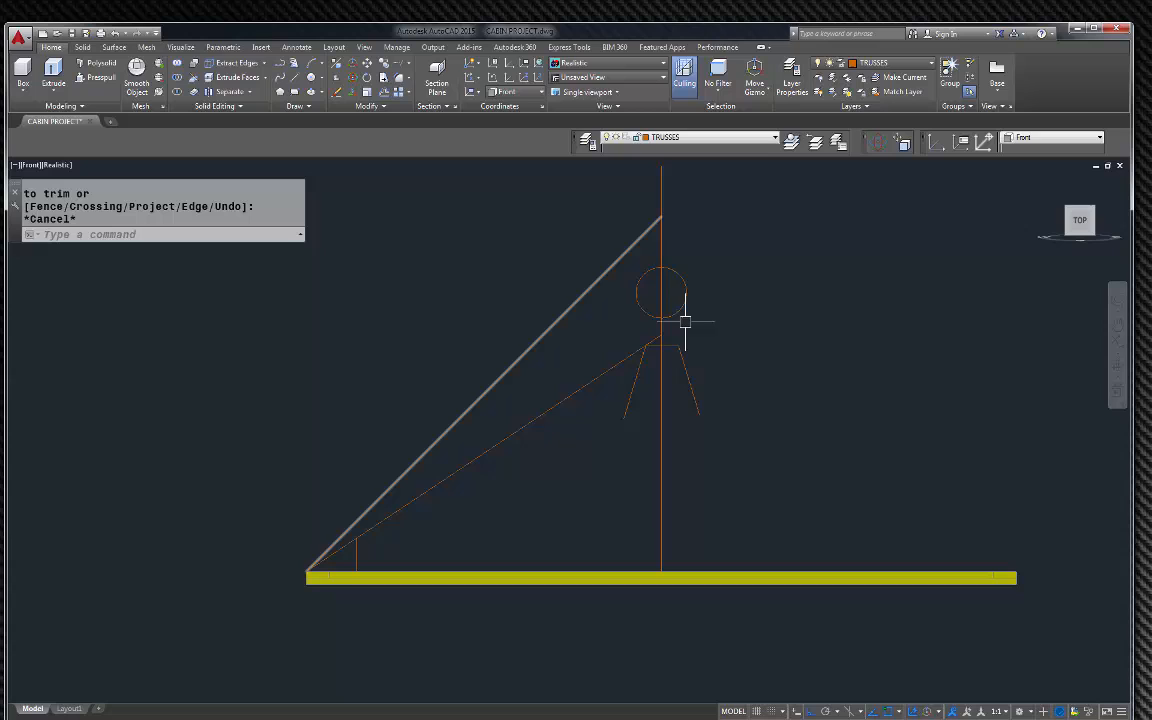
click(555, 249)
click(763, 401)
text(m)
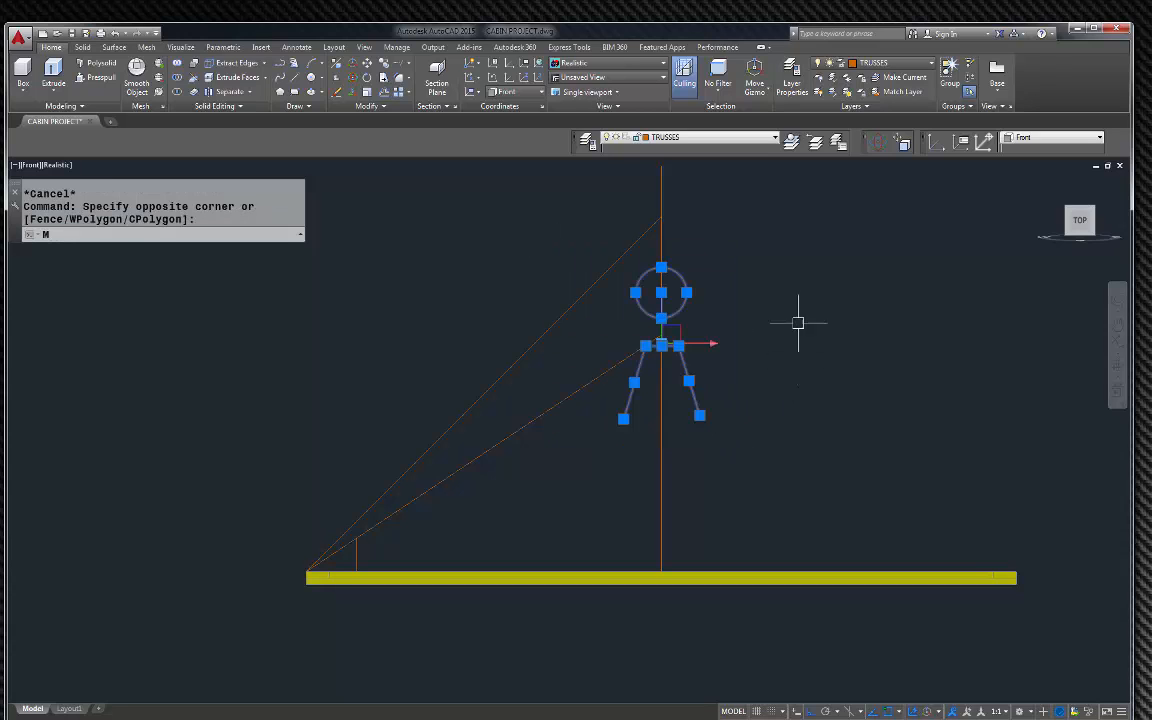
key(Return)
click(793, 293)
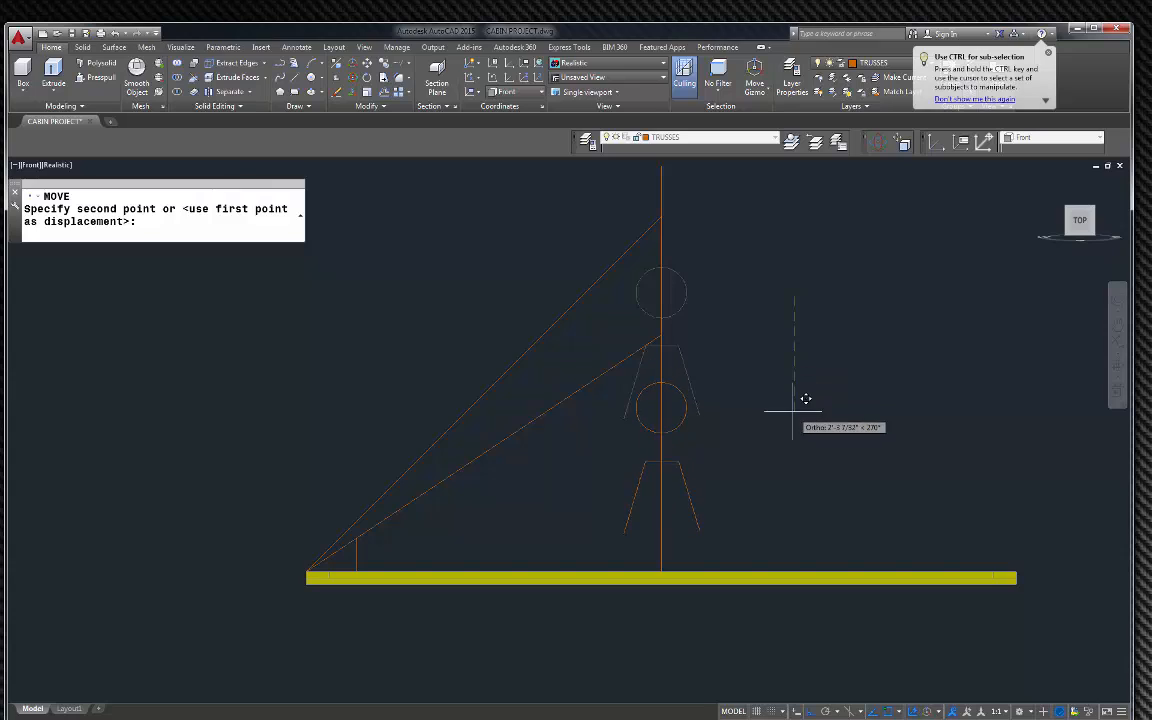
click(793, 407)
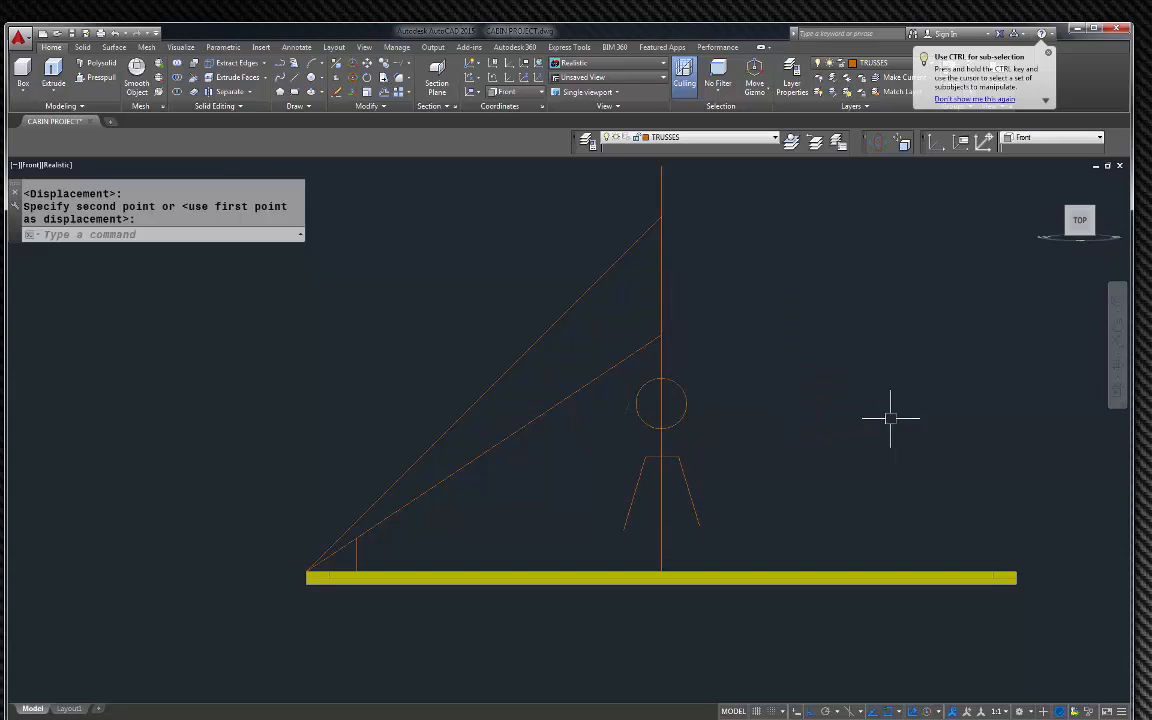
Step: Erase the 8-inch vertical rise of the 8/12 slope triangle
click(355, 548)
key(Delete)
scroll(518, 486, down, 4)
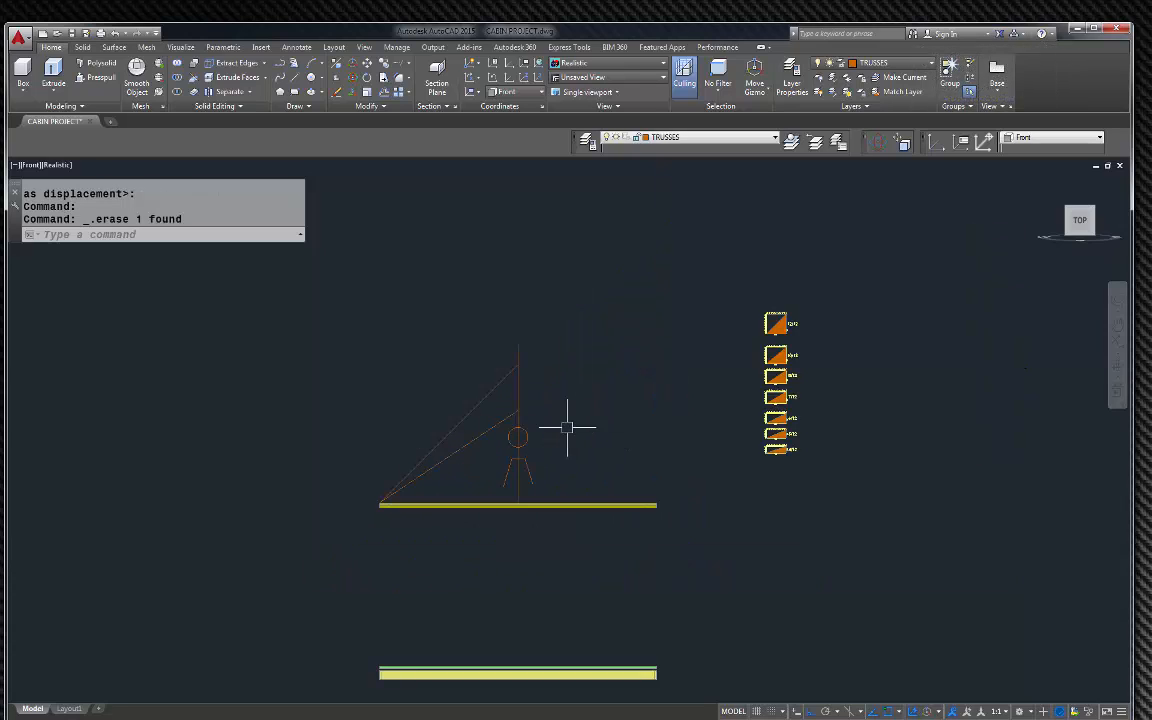
scroll(485, 418, up, 3)
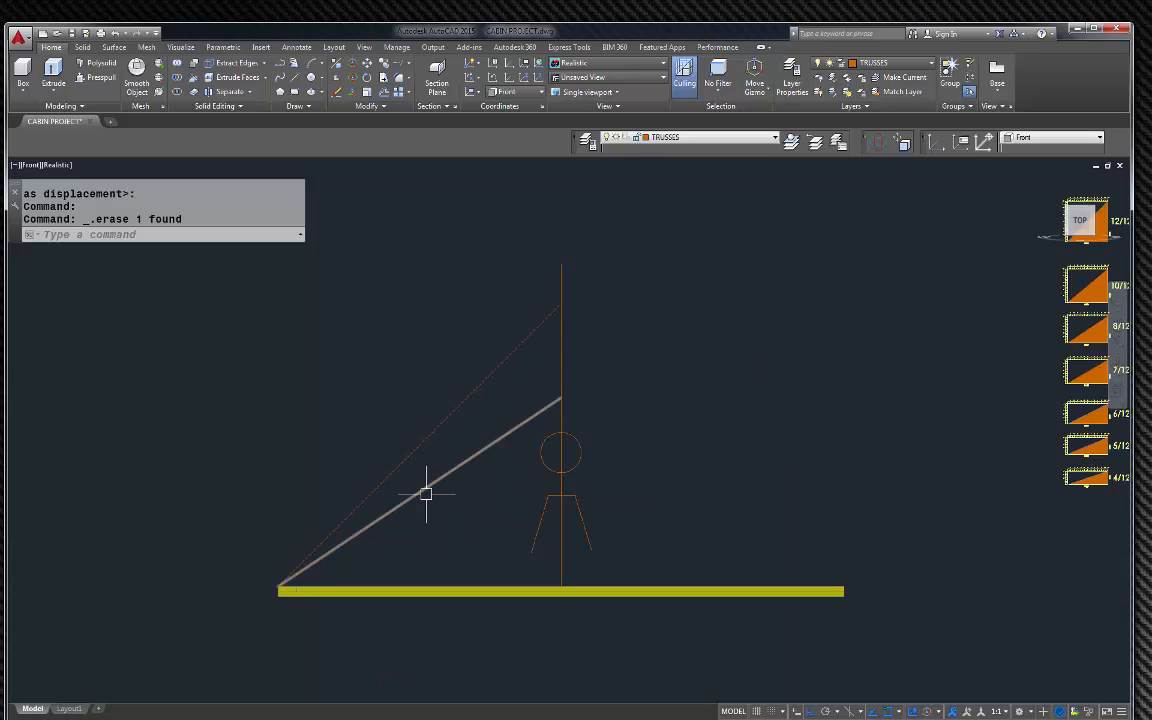
Step: Draw a 10-inch vertical line up from the midpoint of the 12-inch run on the beam's top edge
text(l)
key(Return)
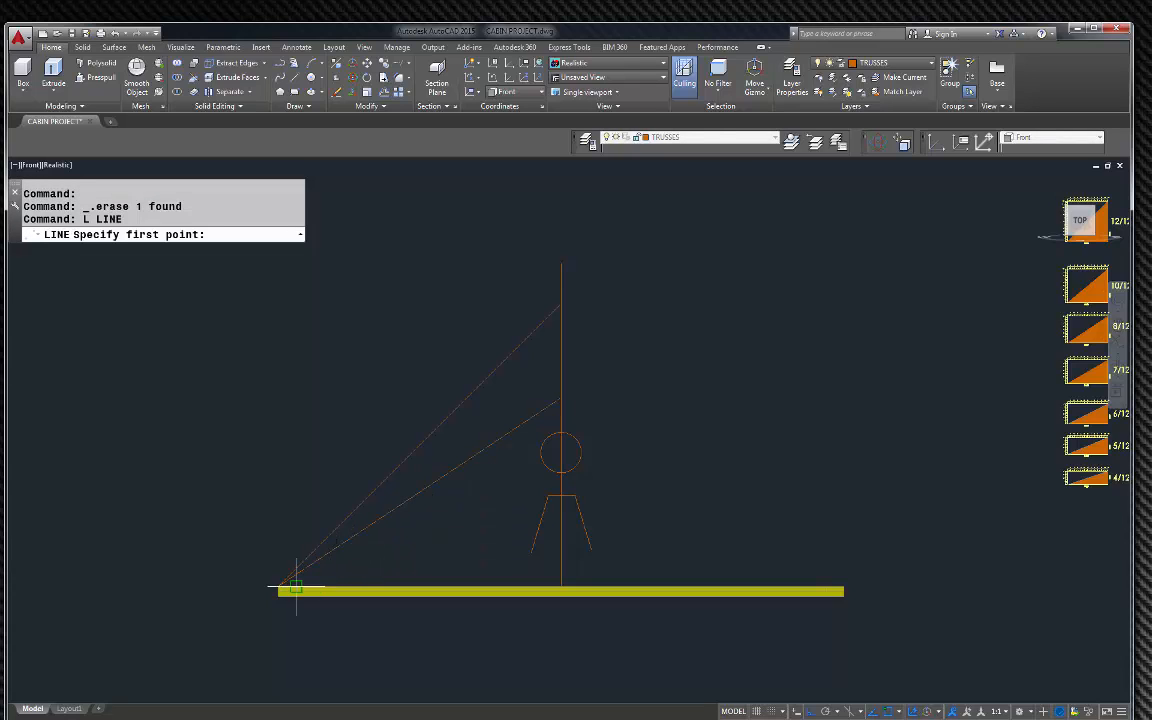
scroll(295, 587, up, 3)
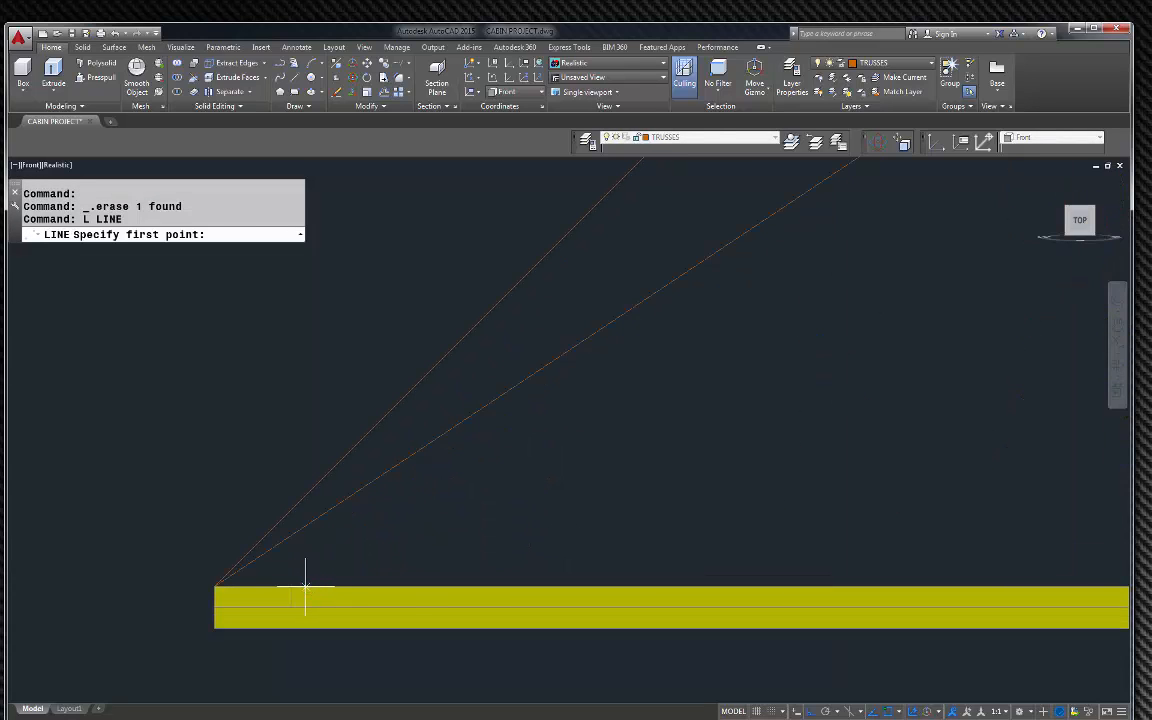
click(299, 587)
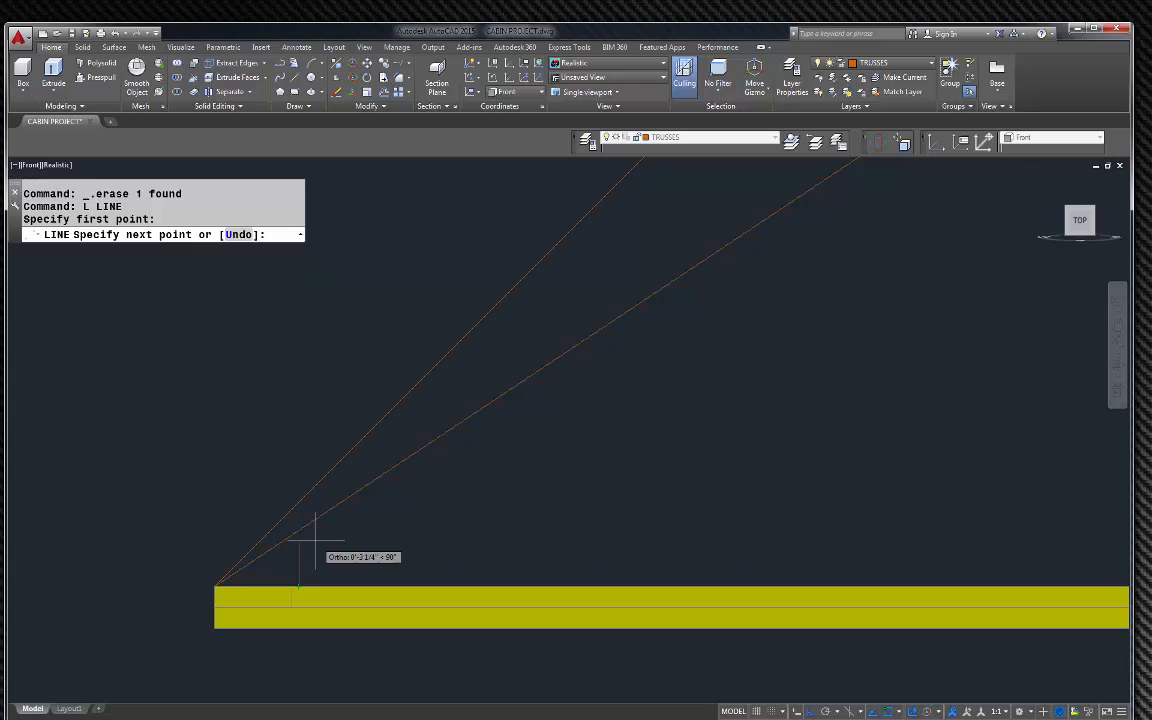
text(10)
key(Return)
key(Return)
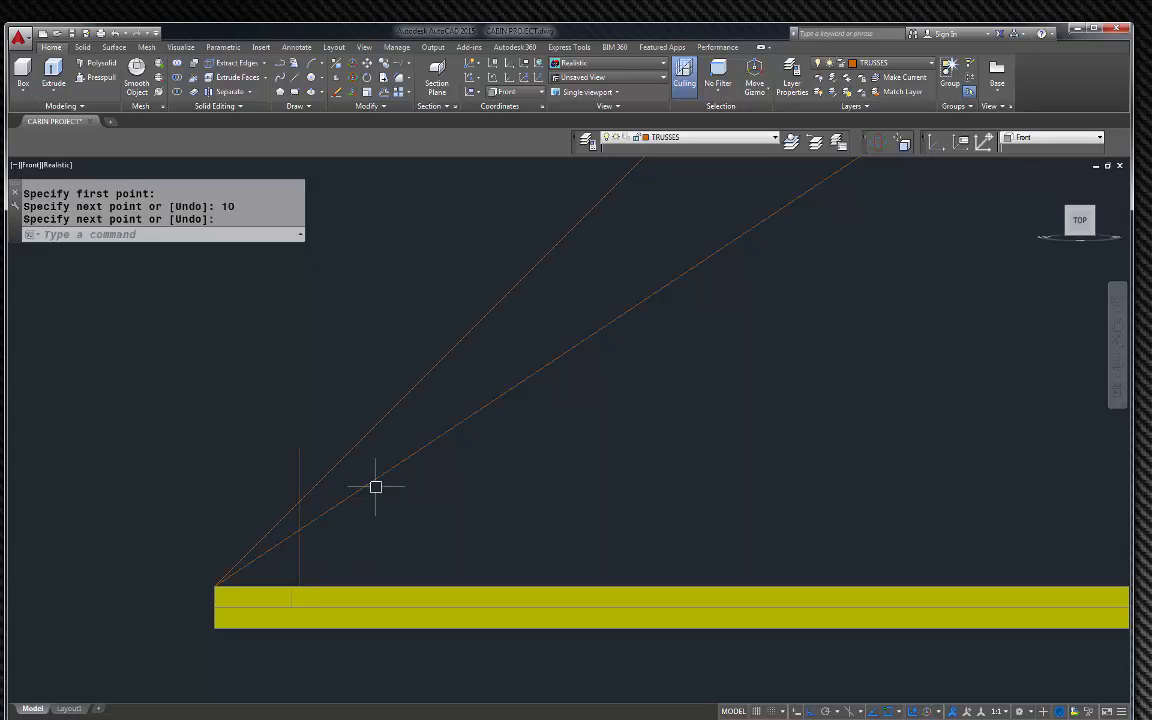
Step: Replace the misplaced 10-inch line with one rising from the end of the 12-inch run, and join its upper end to the beam's upper corner
click(302, 545)
key(Delete)
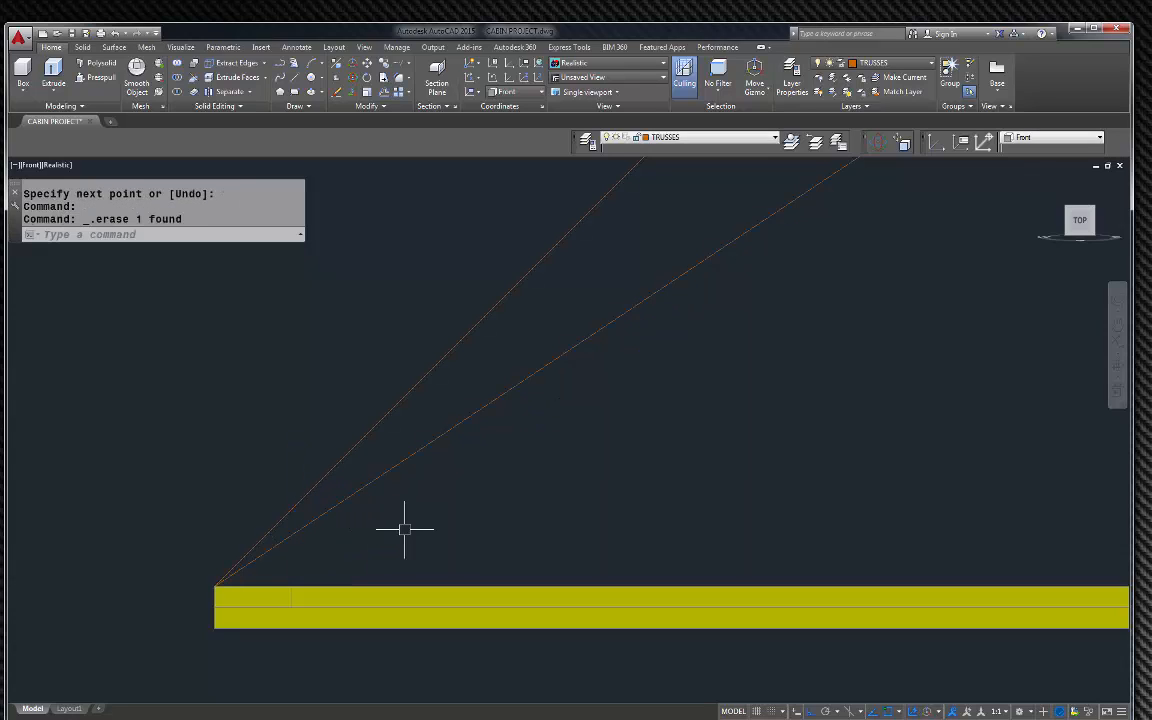
text(l)
key(Return)
click(380, 586)
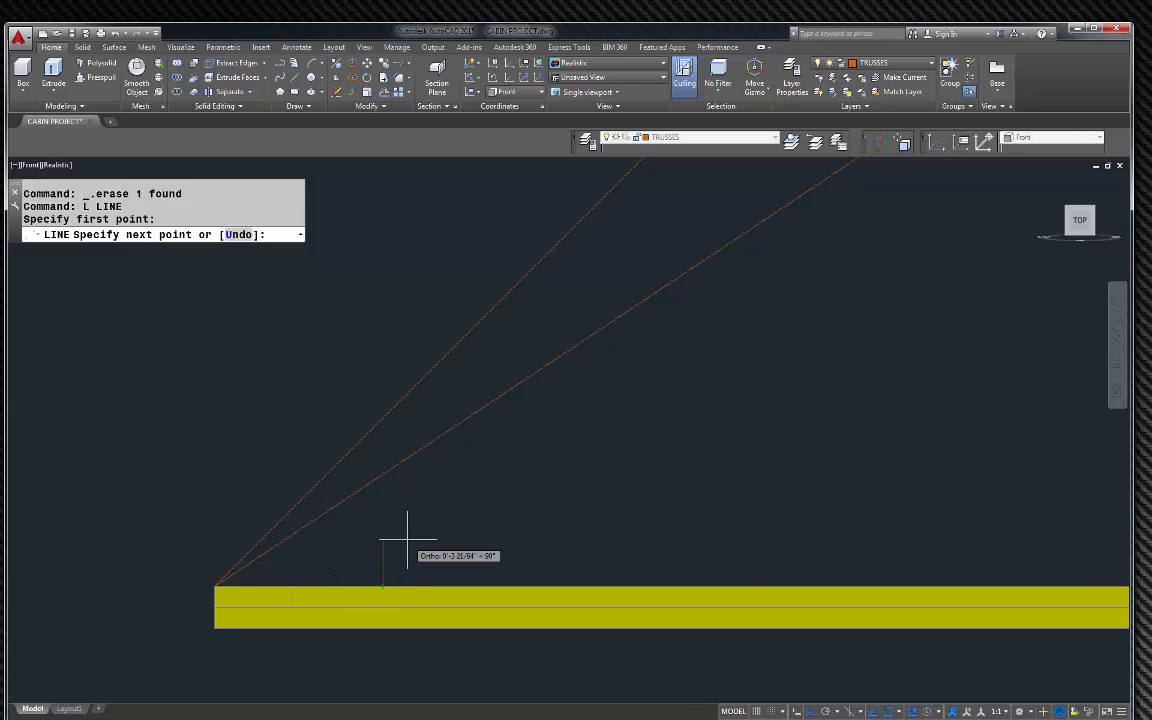
text(10)
key(Return)
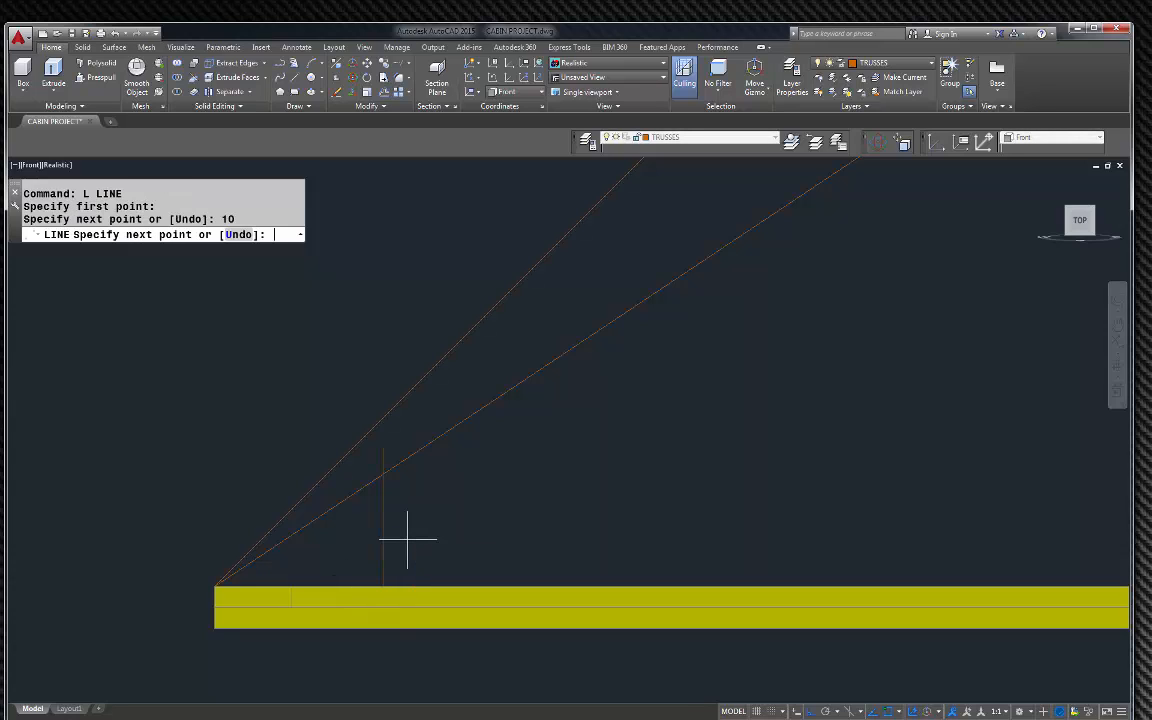
click(213, 585)
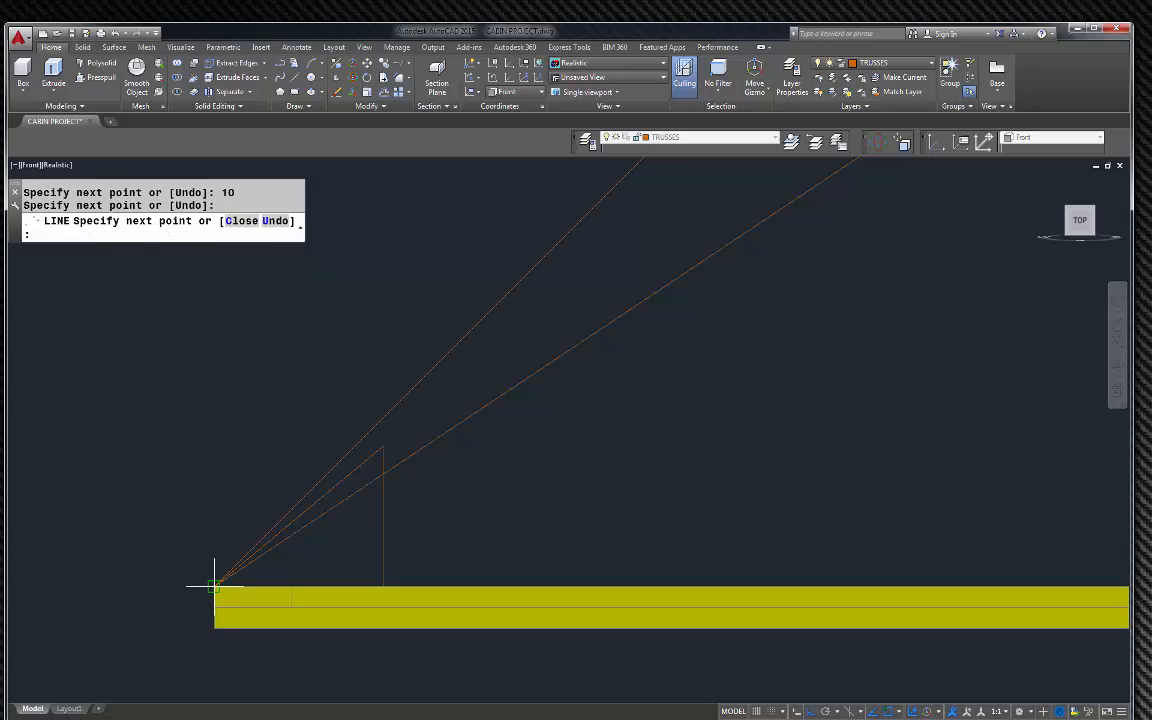
key(Escape)
Step: Erase the two long sloped lines of the 12/12 and 8/12 pitches
click(501, 463)
click(429, 329)
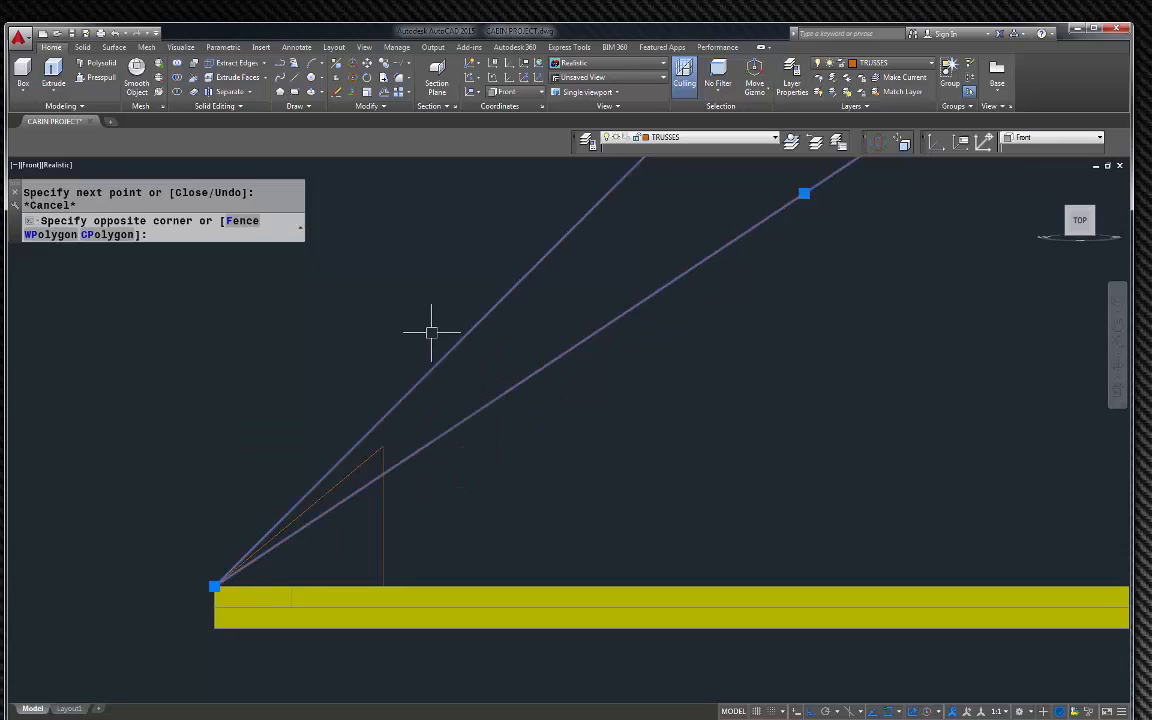
key(Delete)
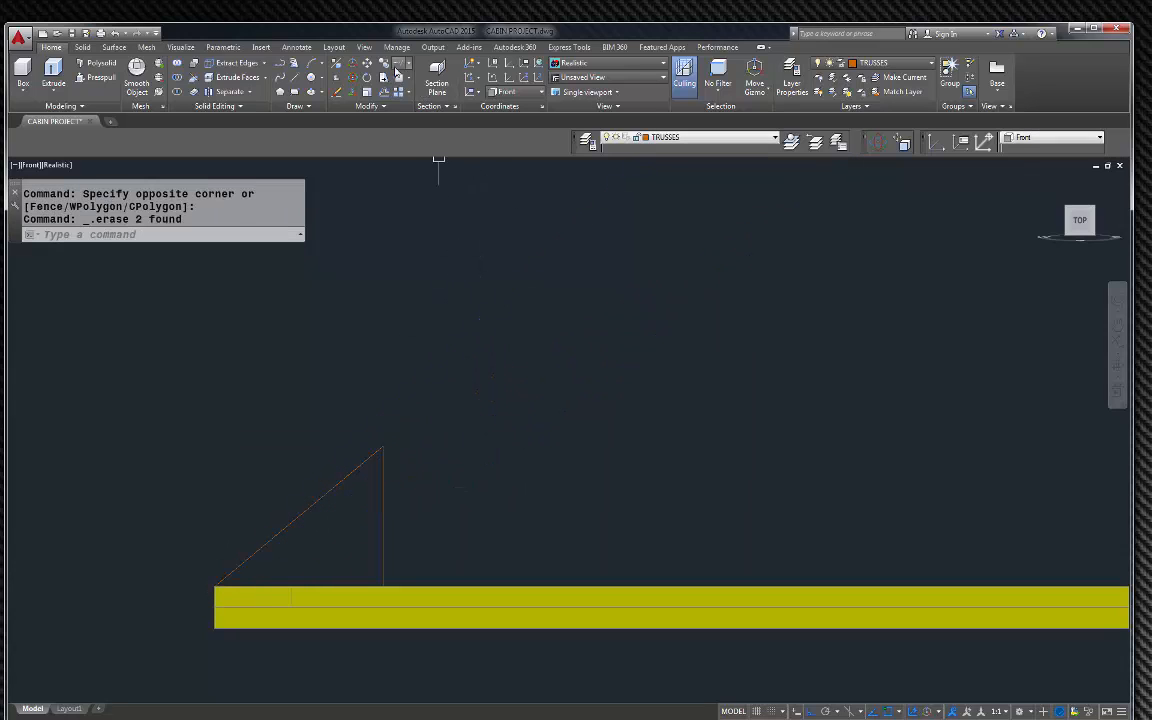
click(357, 62)
scroll(571, 367, down, 2)
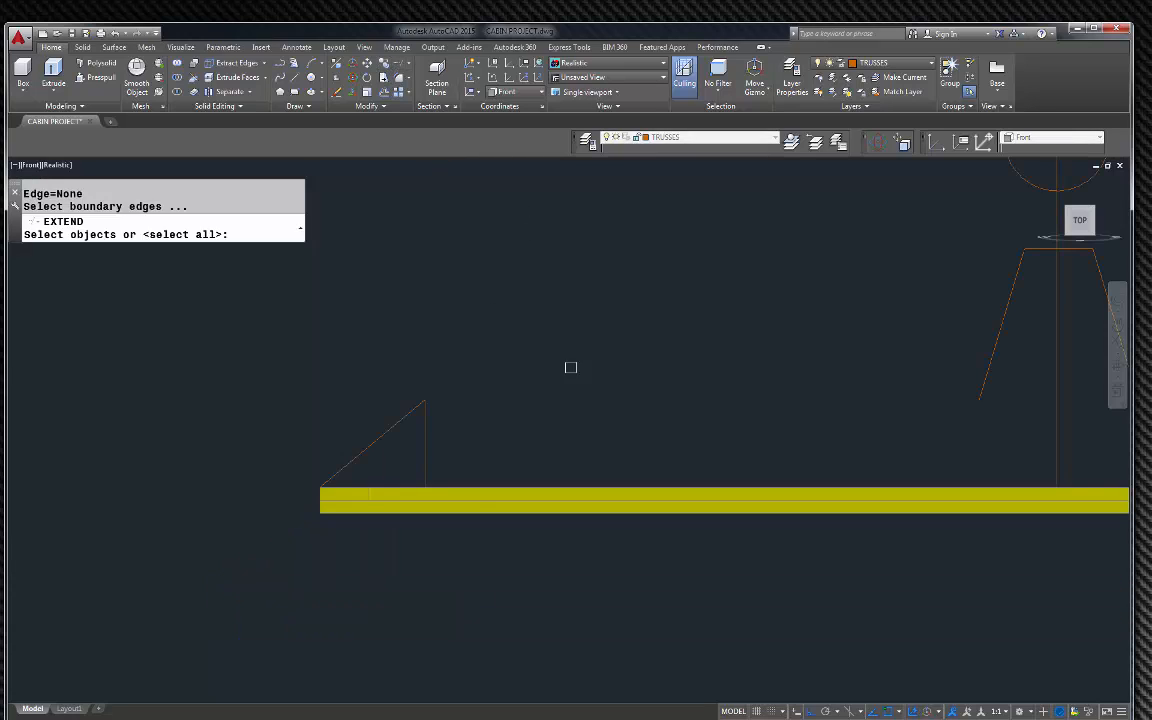
scroll(805, 424, down, 3)
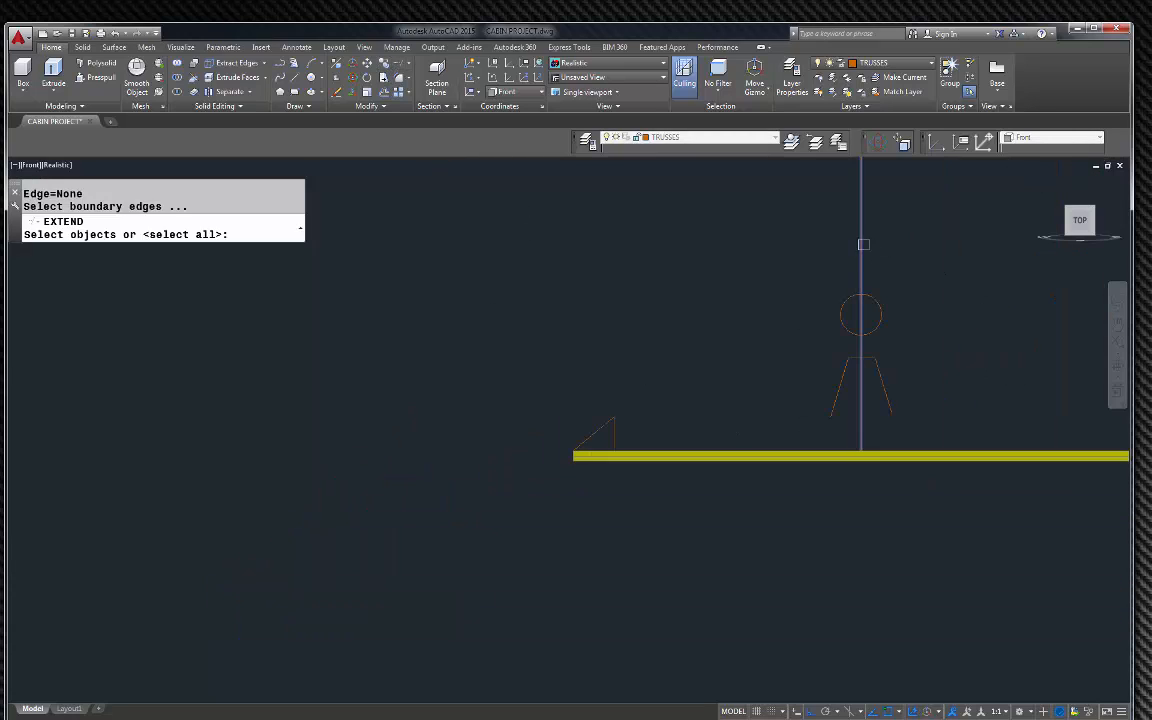
click(862, 246)
click(601, 423)
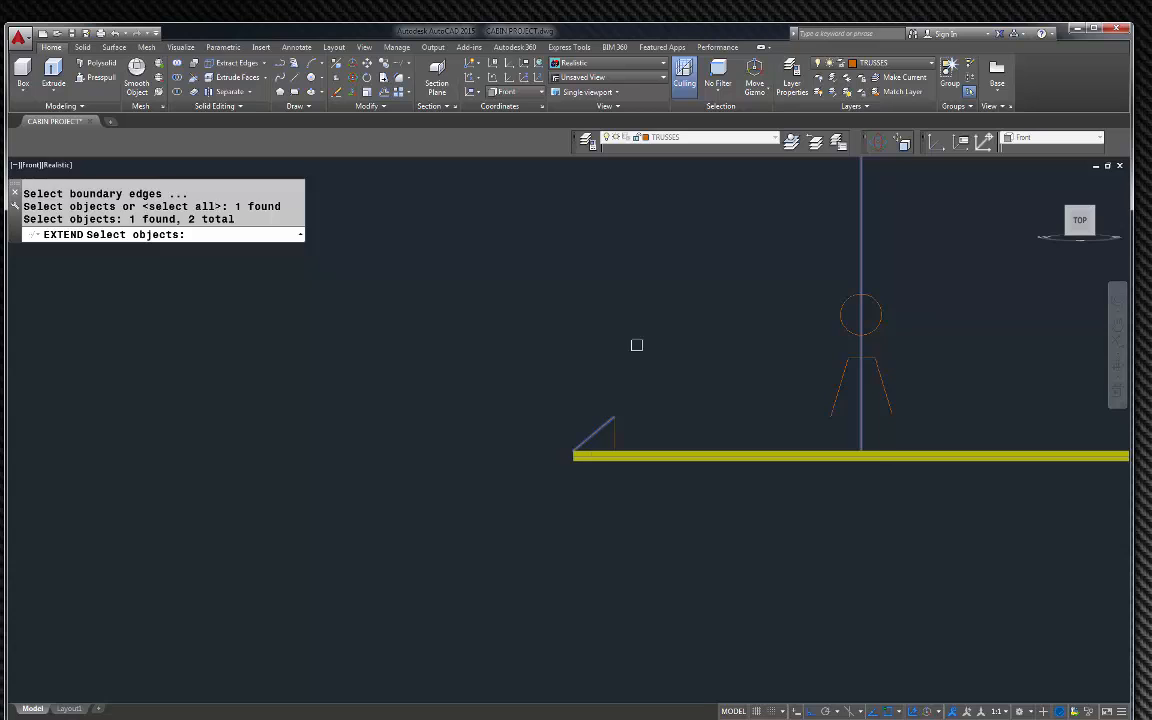
key(Escape)
key(Escape)
Step: Extend the 10/12 sloped line up to the vertical centre line and erase the 10-inch vertical rise
click(400, 77)
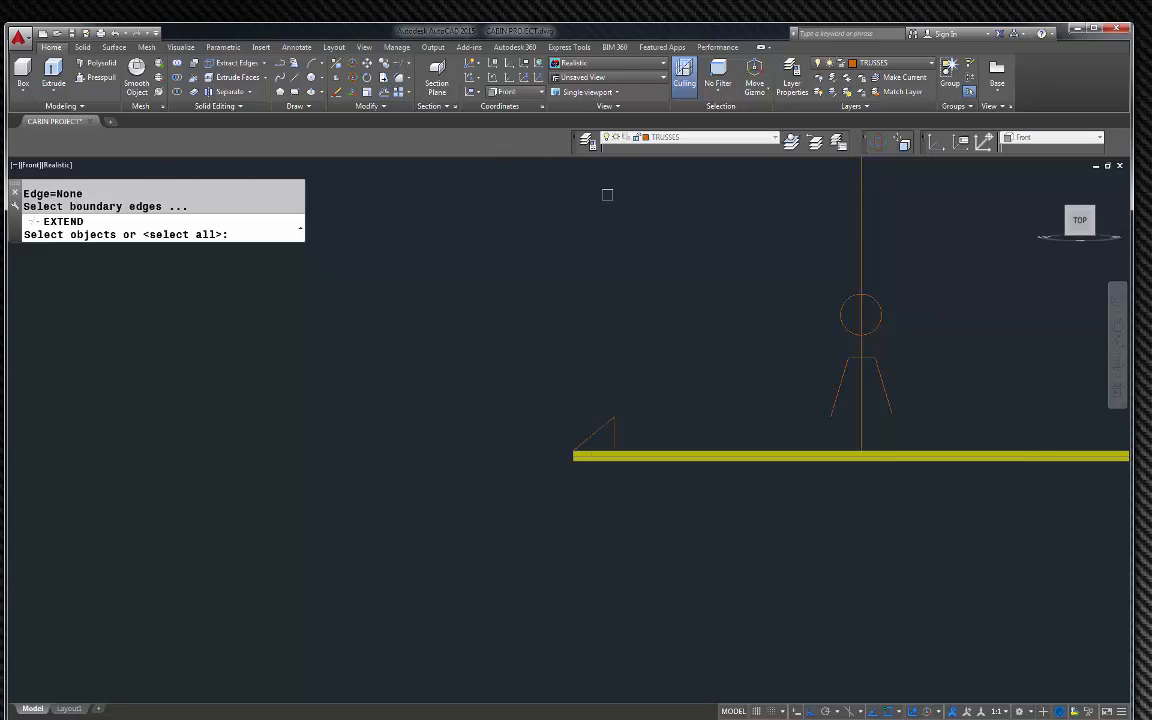
click(860, 252)
key(Return)
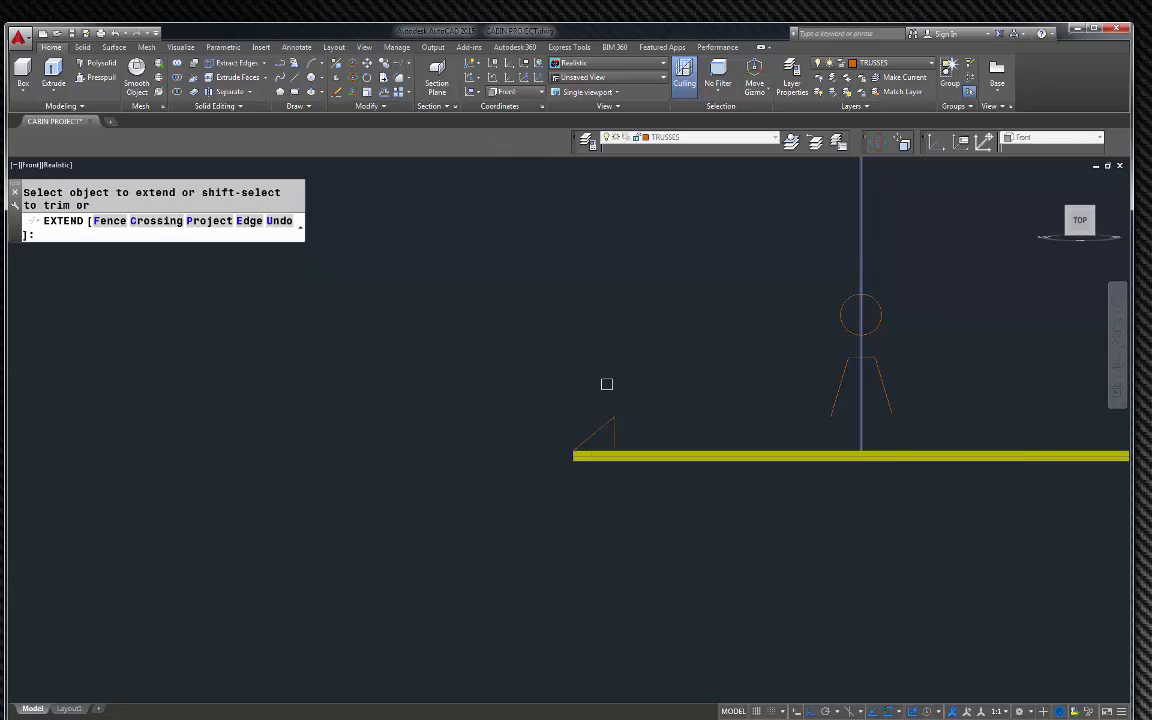
click(600, 417)
key(Escape)
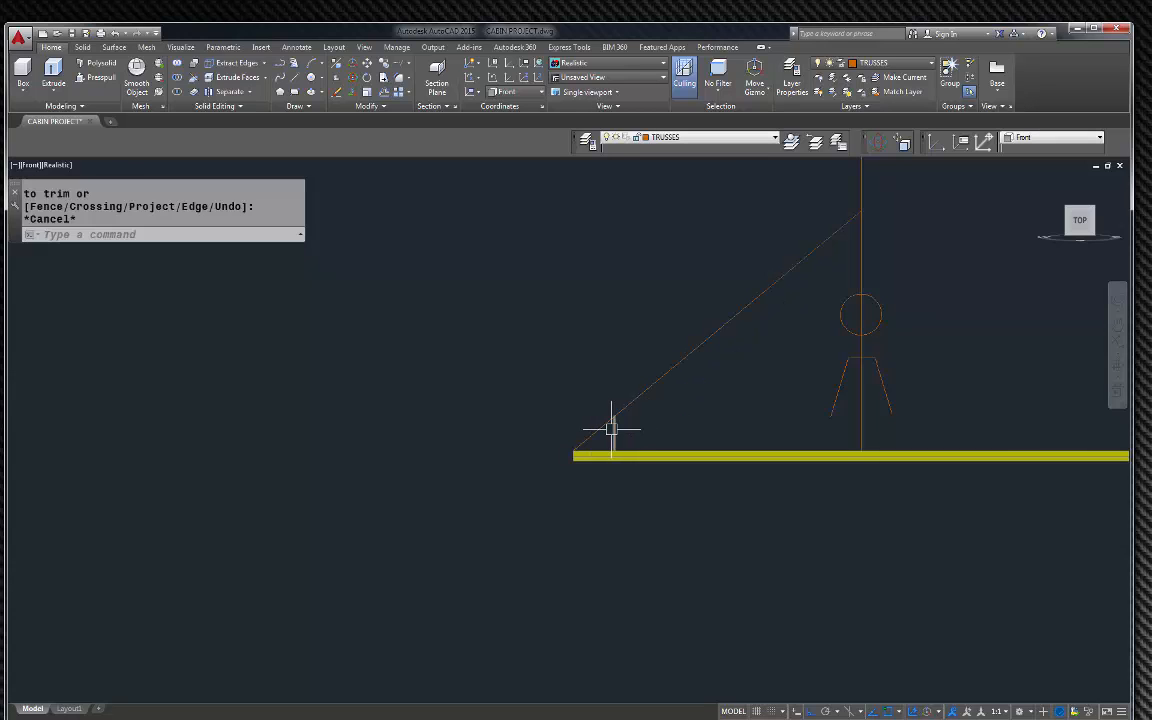
click(614, 425)
key(Delete)
Step: Draw a circle around the 8/12 diagram in the roof slope chart, centred on its slope line
scroll(434, 405, down, 4)
scroll(855, 338, up, 5)
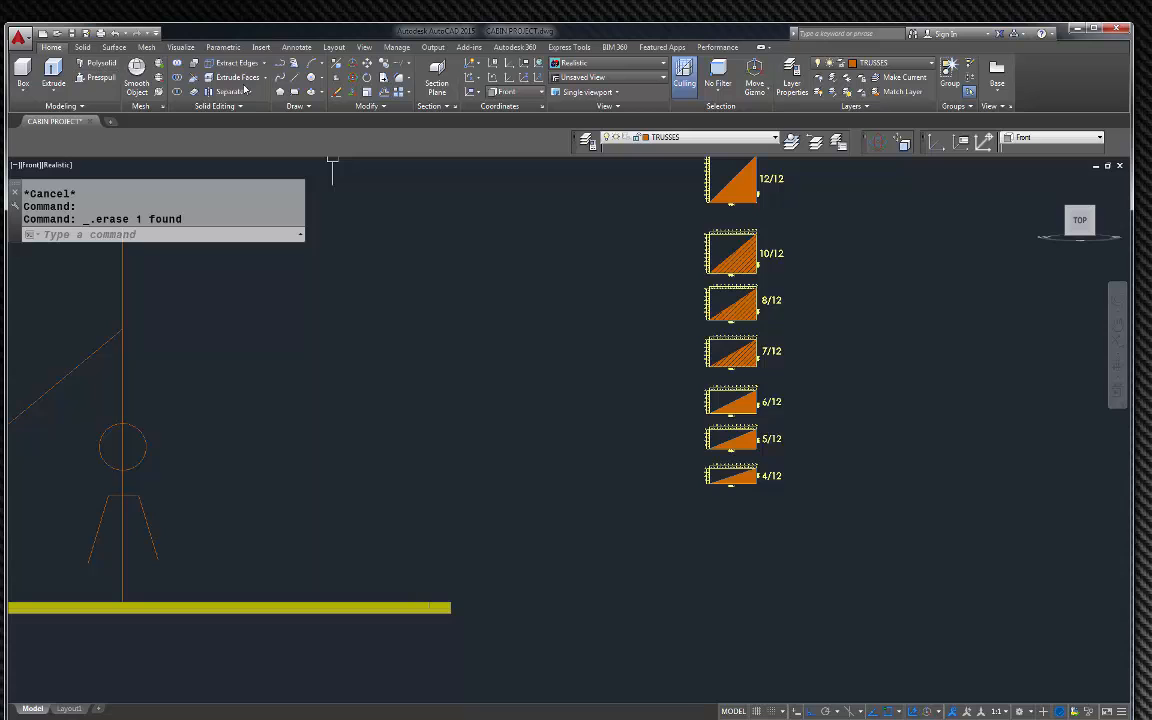
click(311, 77)
scroll(707, 305, up, 4)
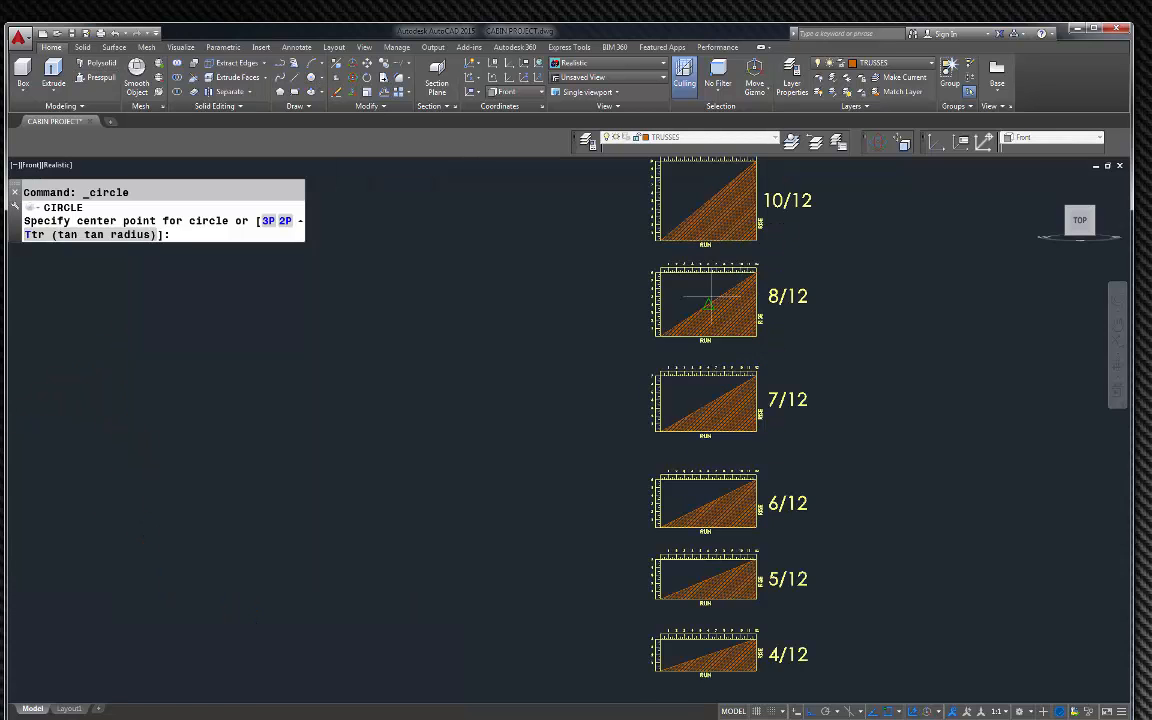
click(707, 307)
click(861, 327)
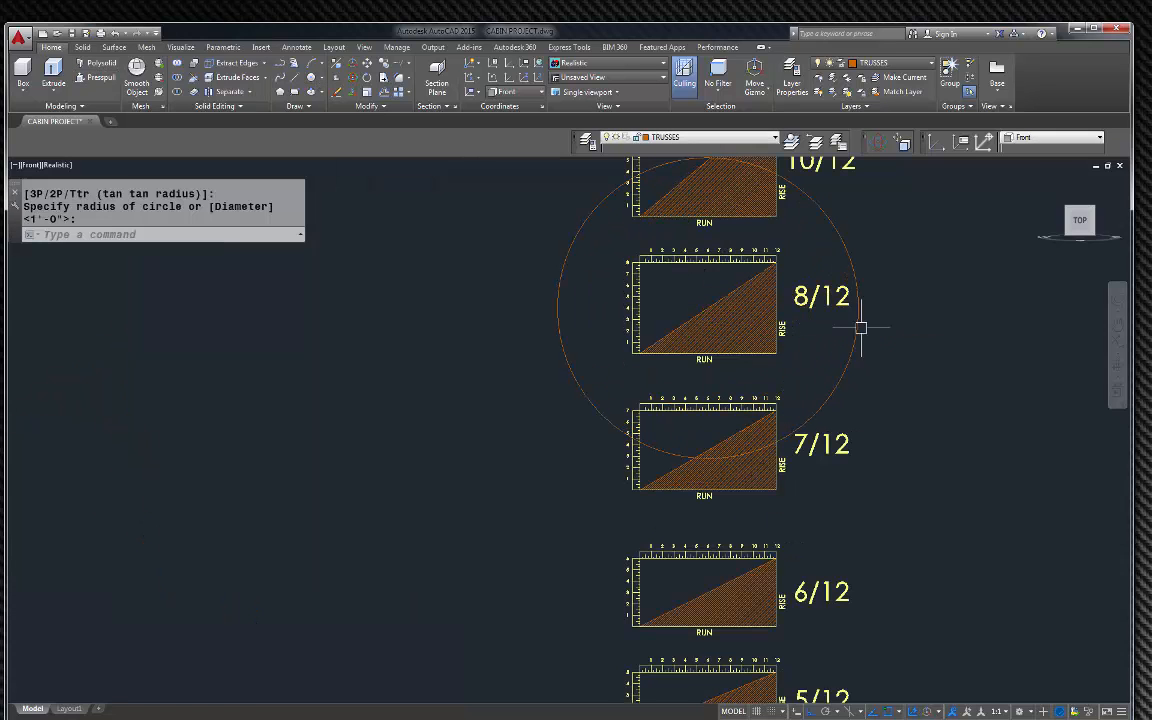
scroll(845, 419, down, 2)
scroll(990, 483, down, 4)
key(Escape)
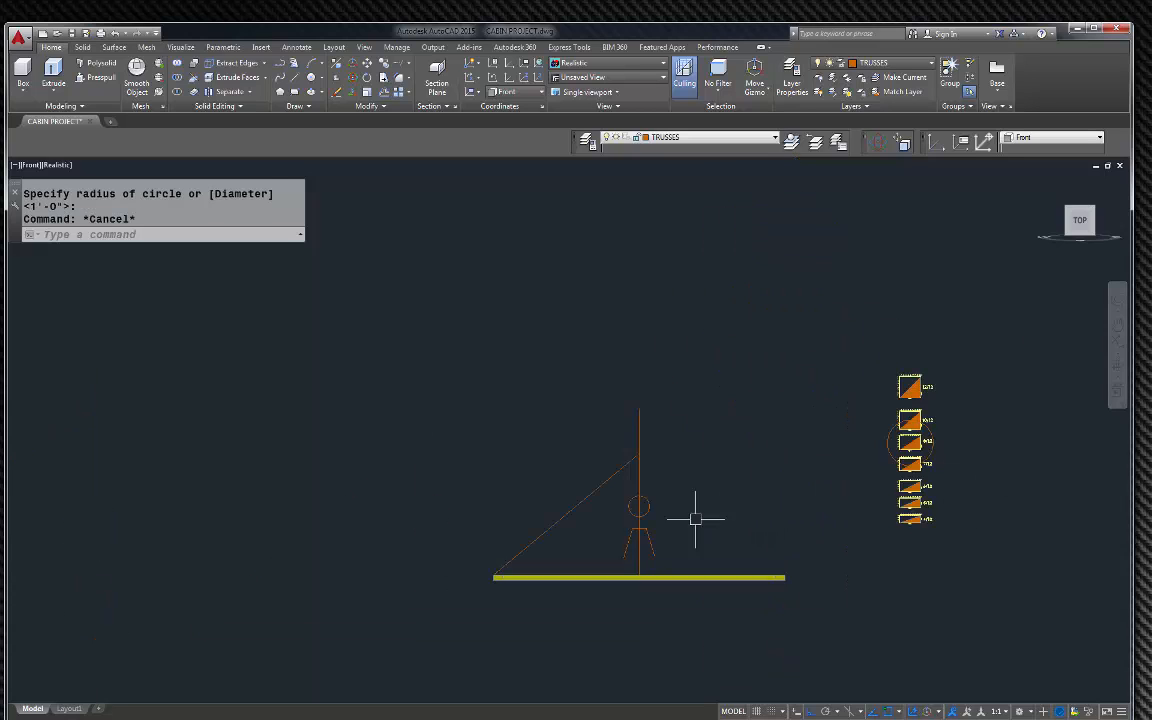
Step: Mirror the 10/12 sloped line about the vertical centre line, keeping the original
scroll(694, 519, up, 3)
click(550, 428)
click(501, 404)
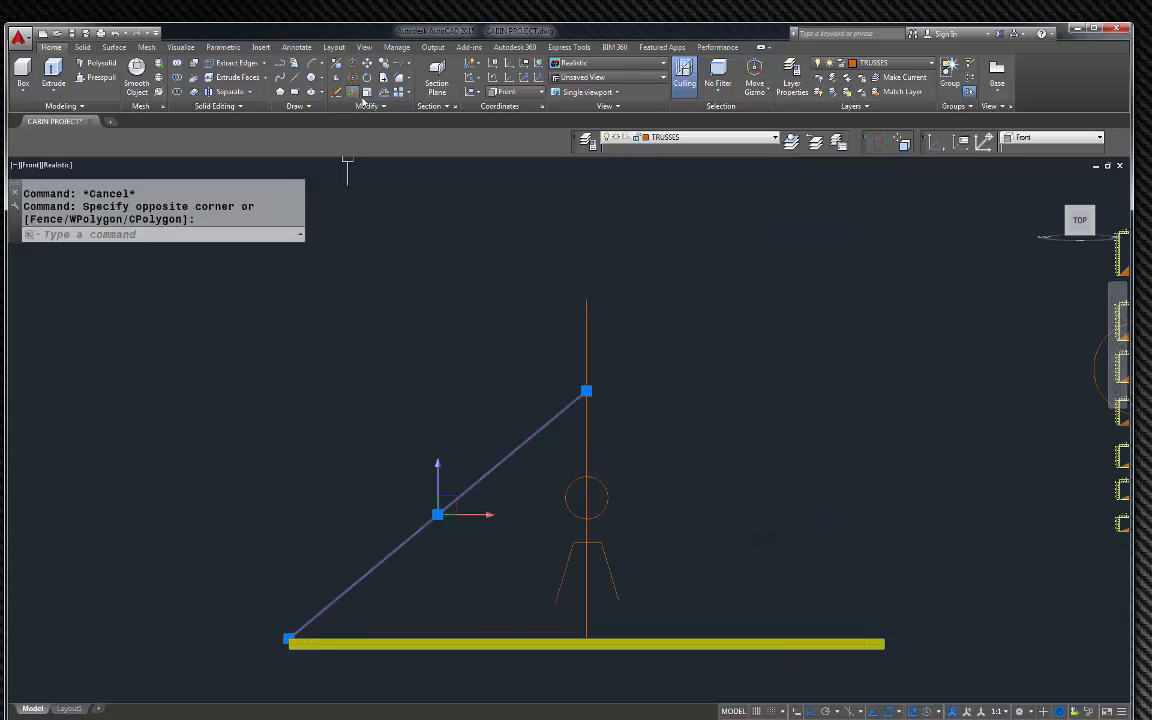
click(382, 107)
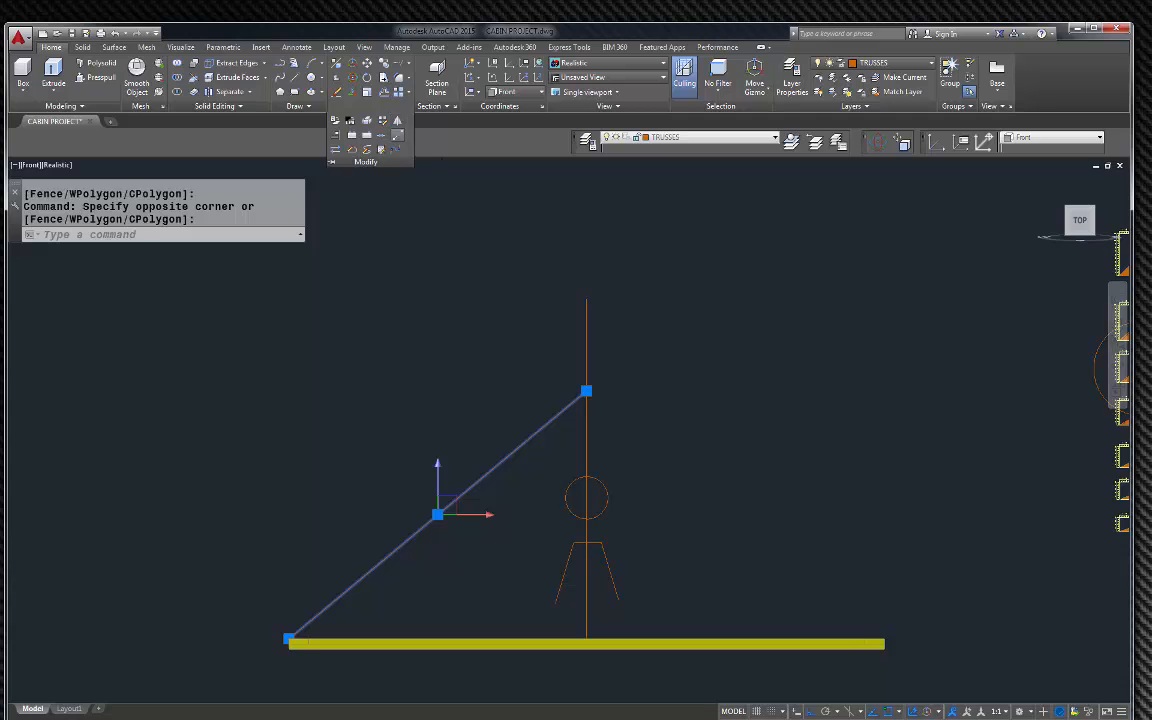
click(398, 131)
click(586, 391)
click(623, 449)
key(Return)
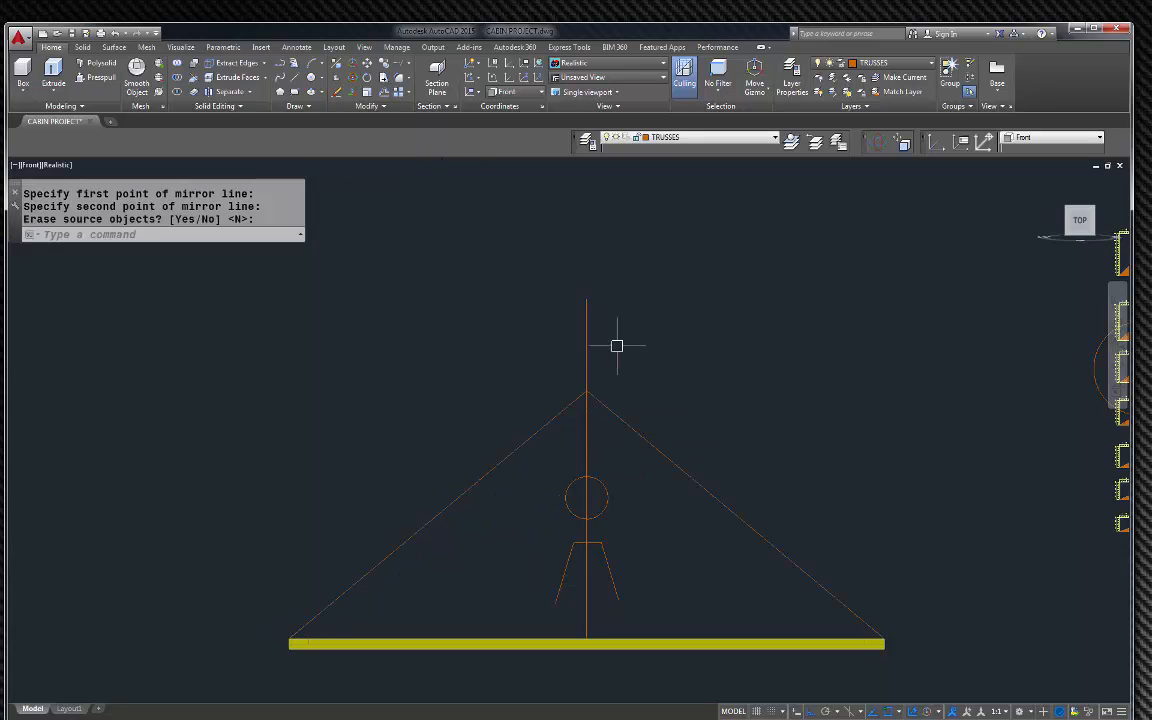
Step: Erase both overlapping vertical centre lines at the roof peak, leaving the slopes and stick figure
click(596, 337)
click(510, 298)
key(Delete)
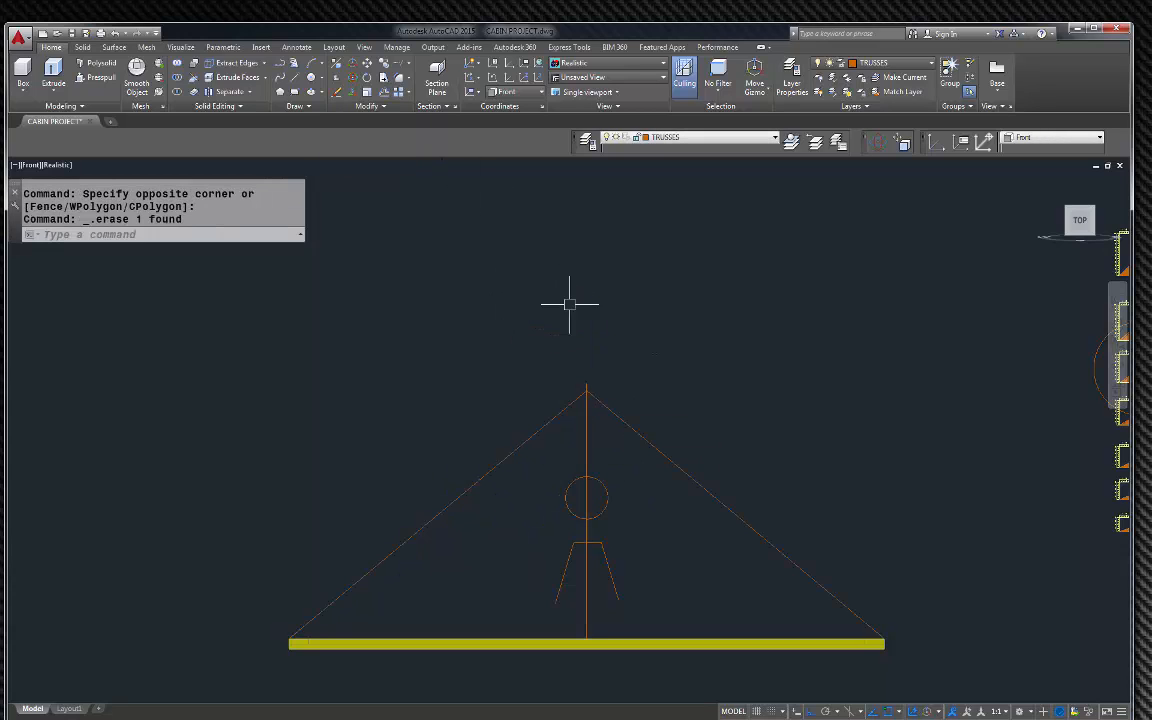
click(587, 432)
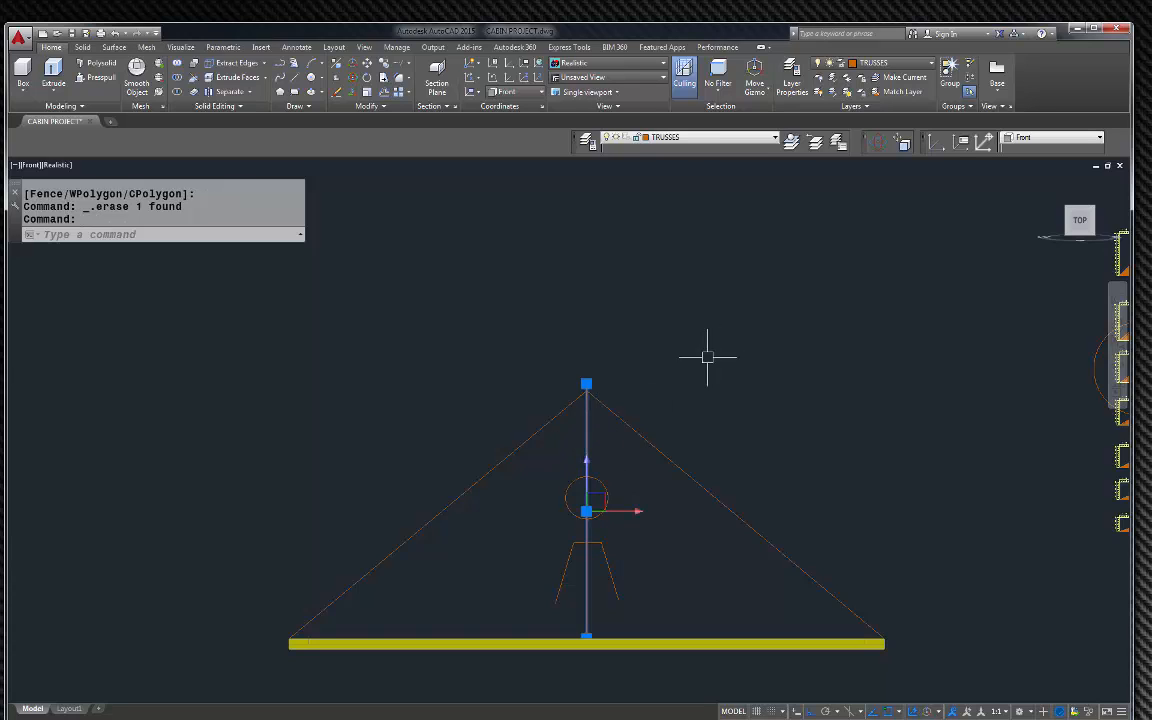
key(Delete)
scroll(620, 340, down, 2)
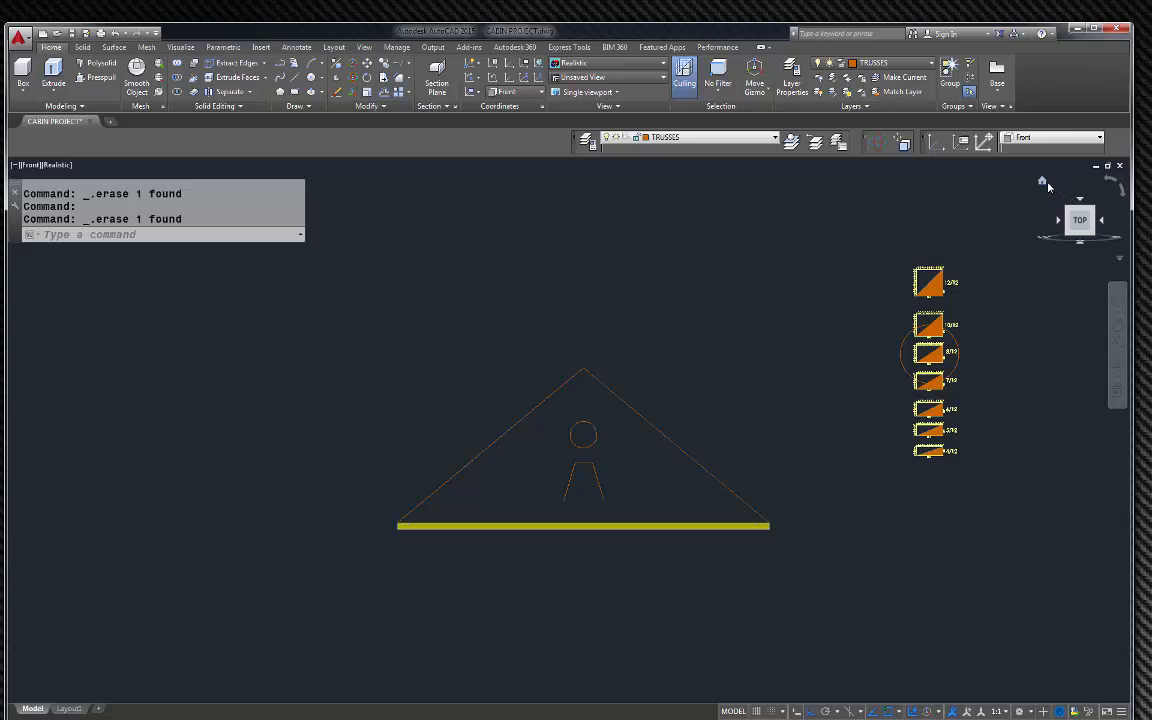
Step: Set the coordinate system to World from a 3D view and return to the front view of the truss
click(1068, 200)
scroll(766, 340, up, 8)
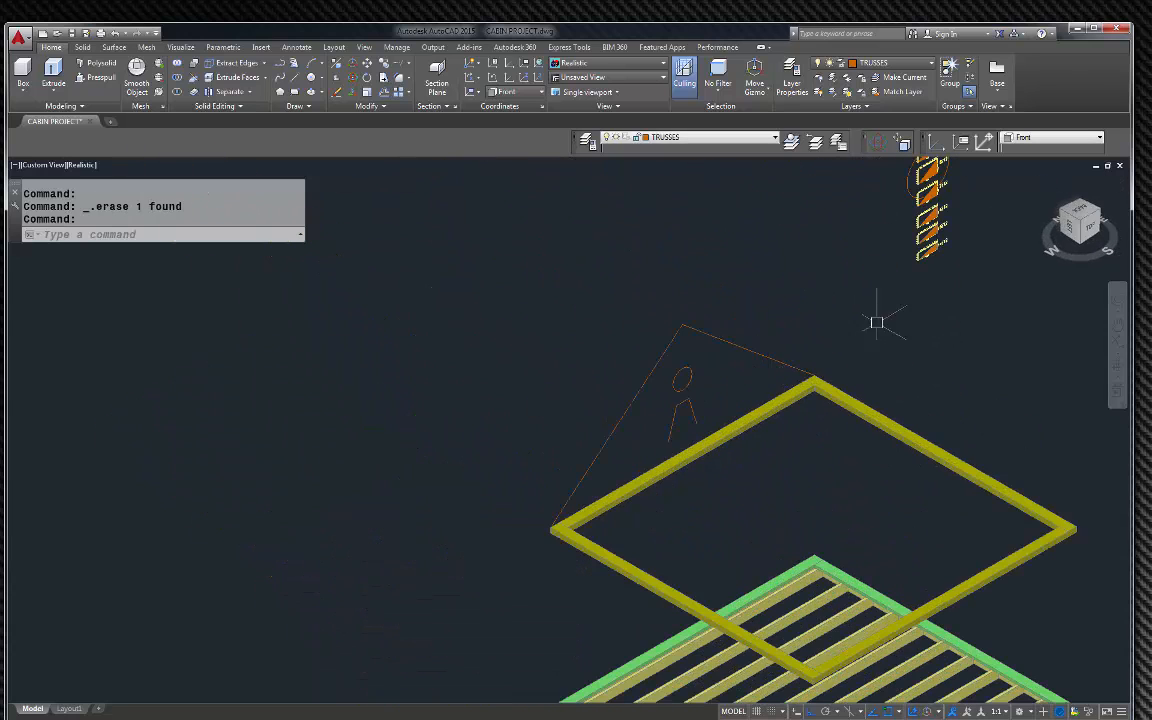
click(1048, 140)
click(1030, 151)
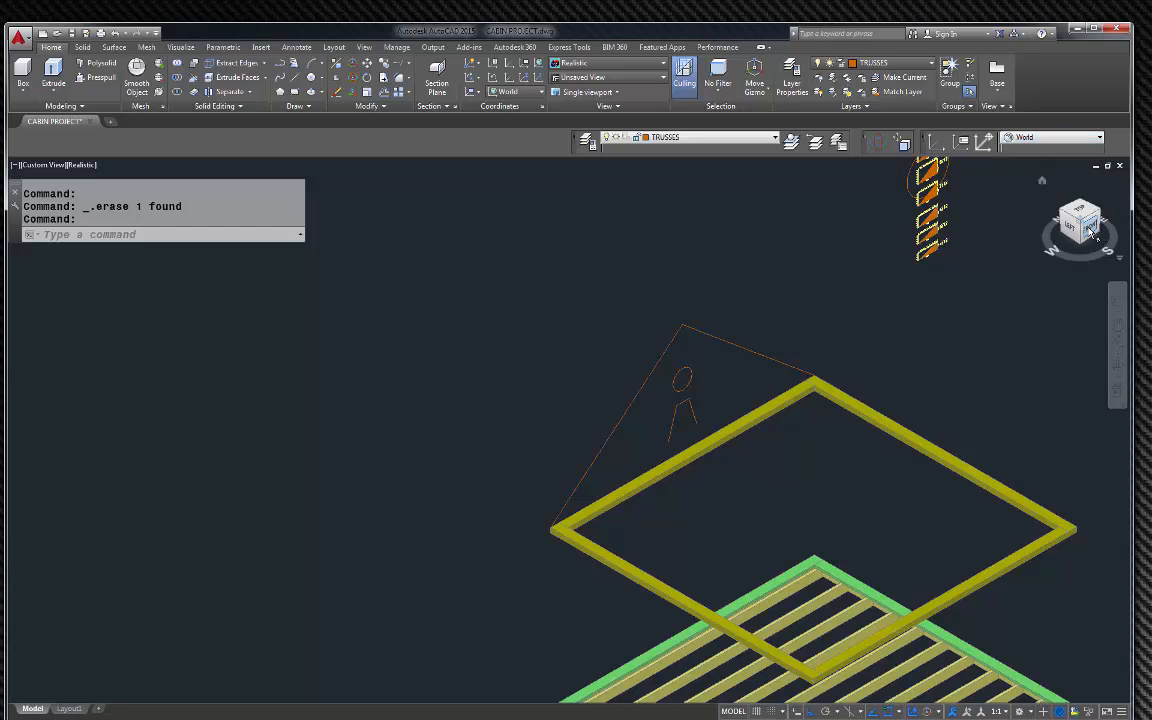
click(1090, 228)
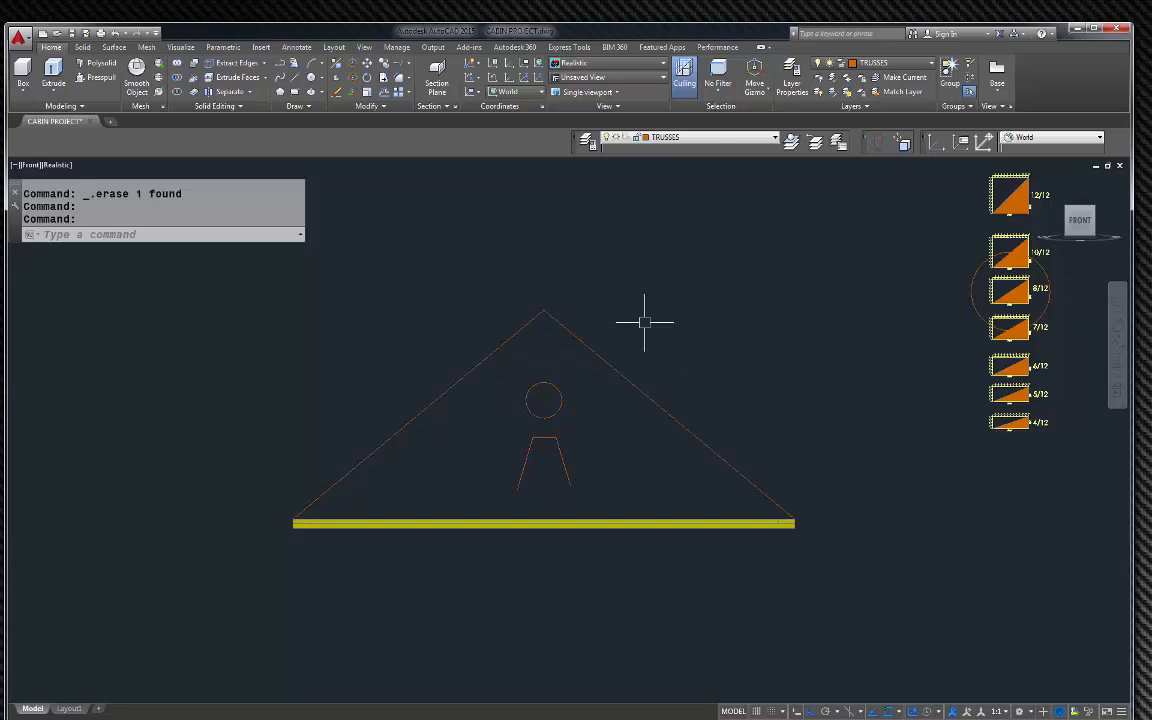
key(Escape)
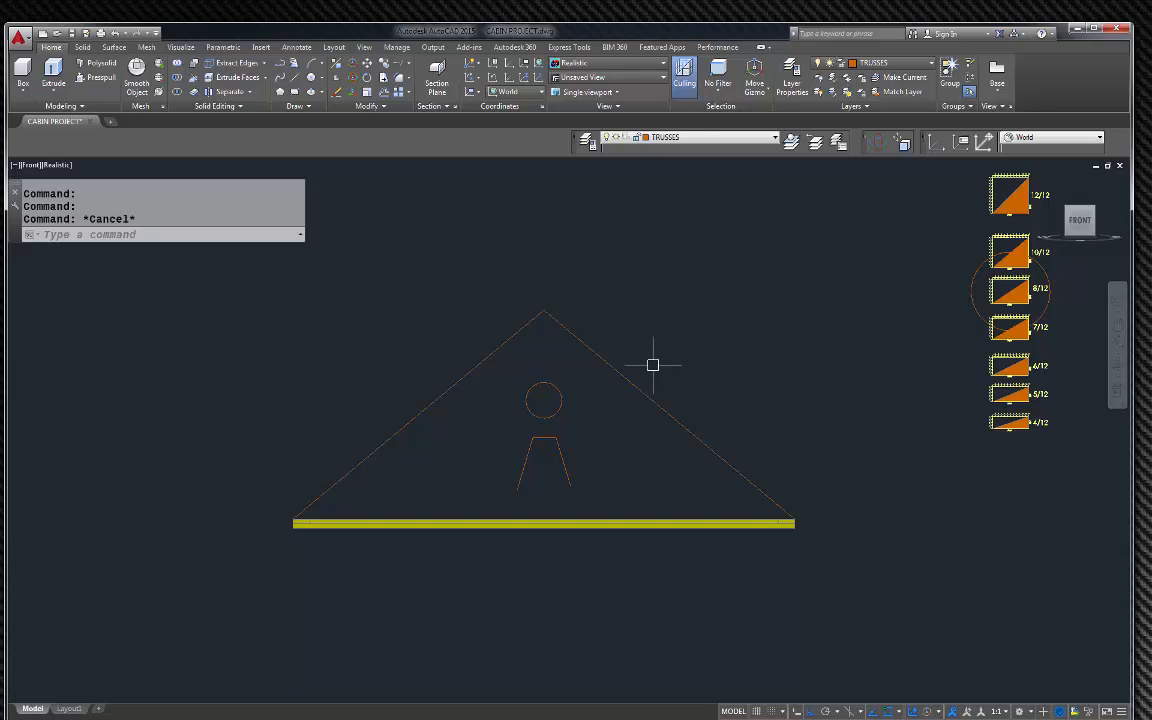
Step: Offset both 10/12 sloped lines 7.5 inches outward to form the upper edges of the rafters
scroll(621, 350, up, 3)
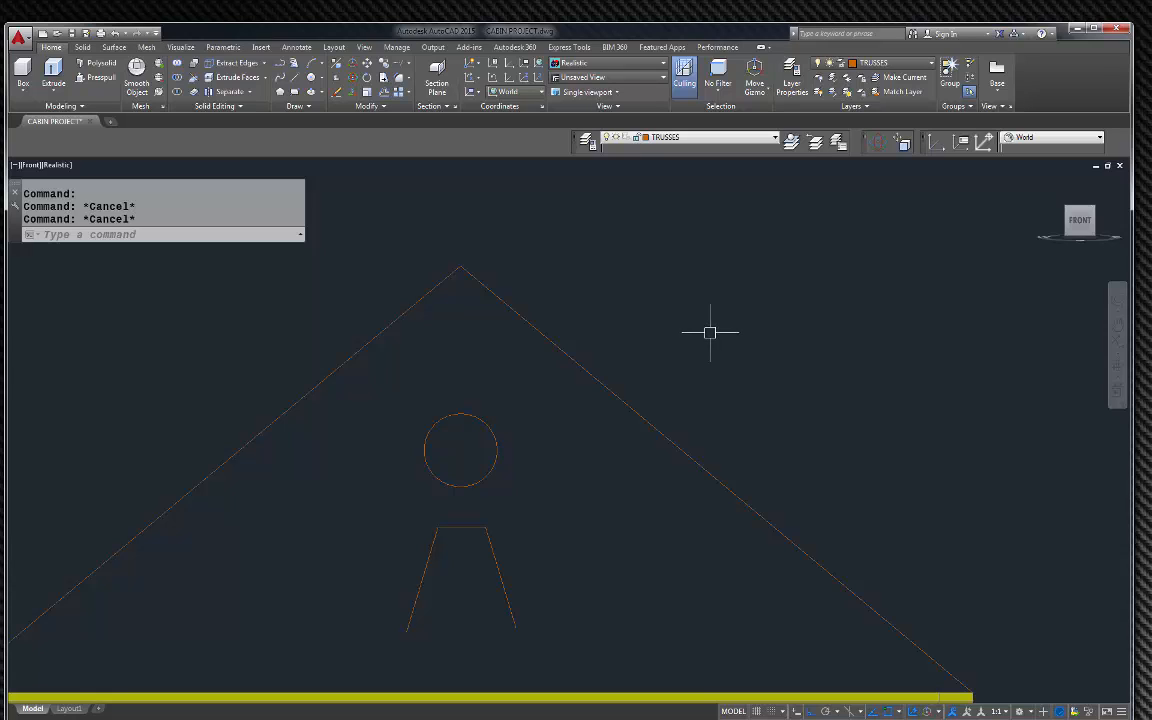
key(Escape)
text(o)
key(Return)
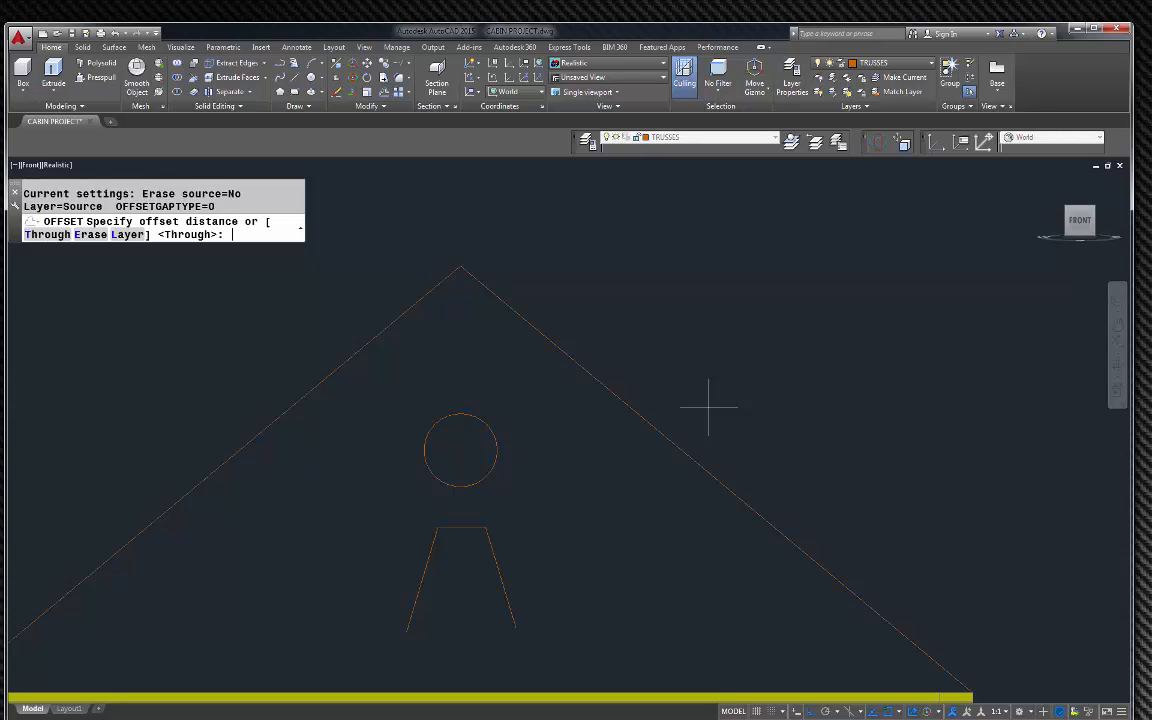
text(7.5)
key(Return)
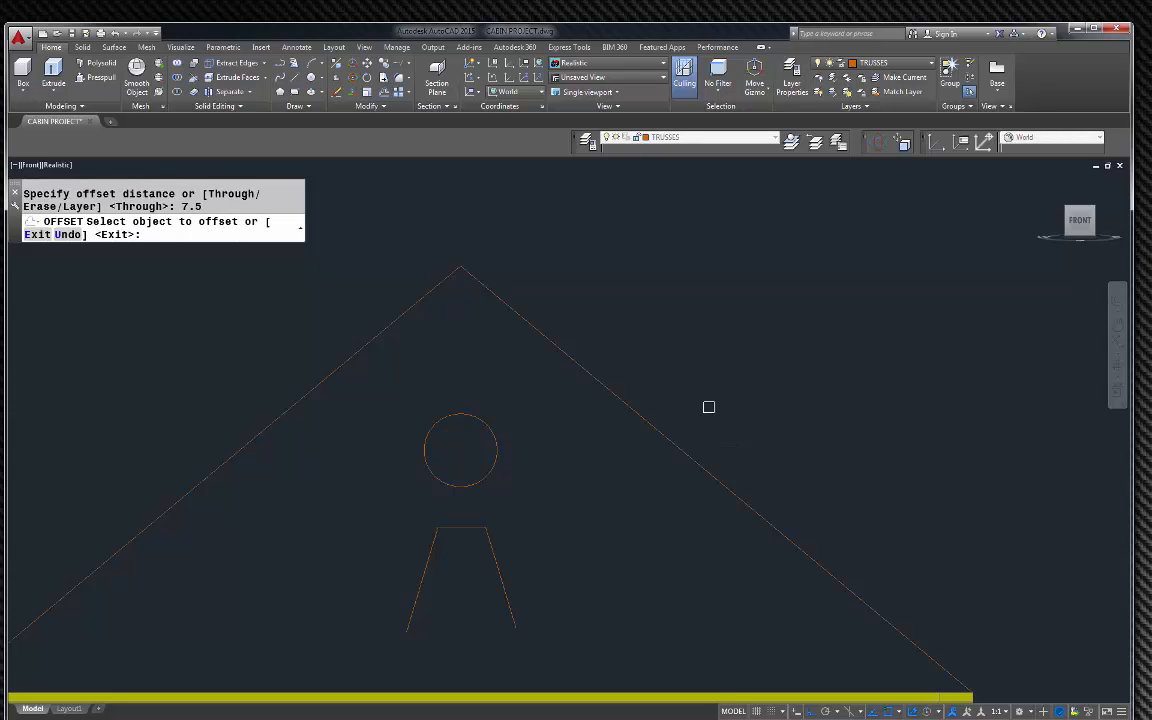
click(654, 430)
click(690, 362)
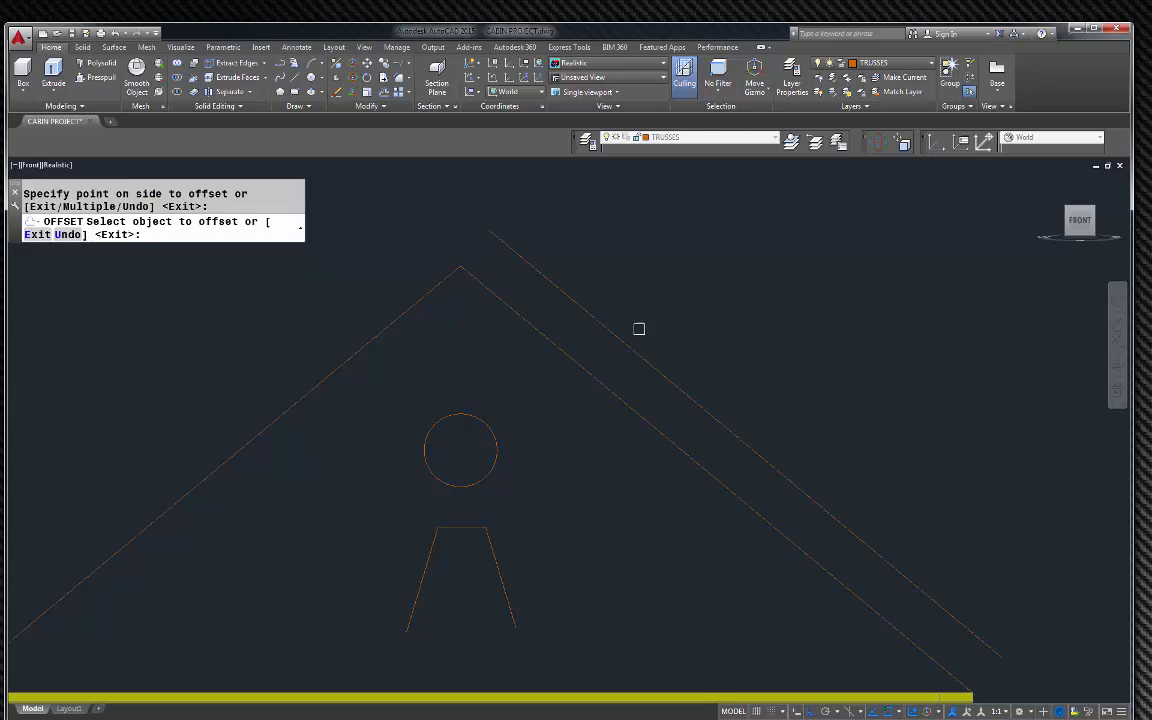
click(424, 298)
click(388, 262)
key(Escape)
scroll(635, 327, down, 2)
scroll(507, 293, up, 2)
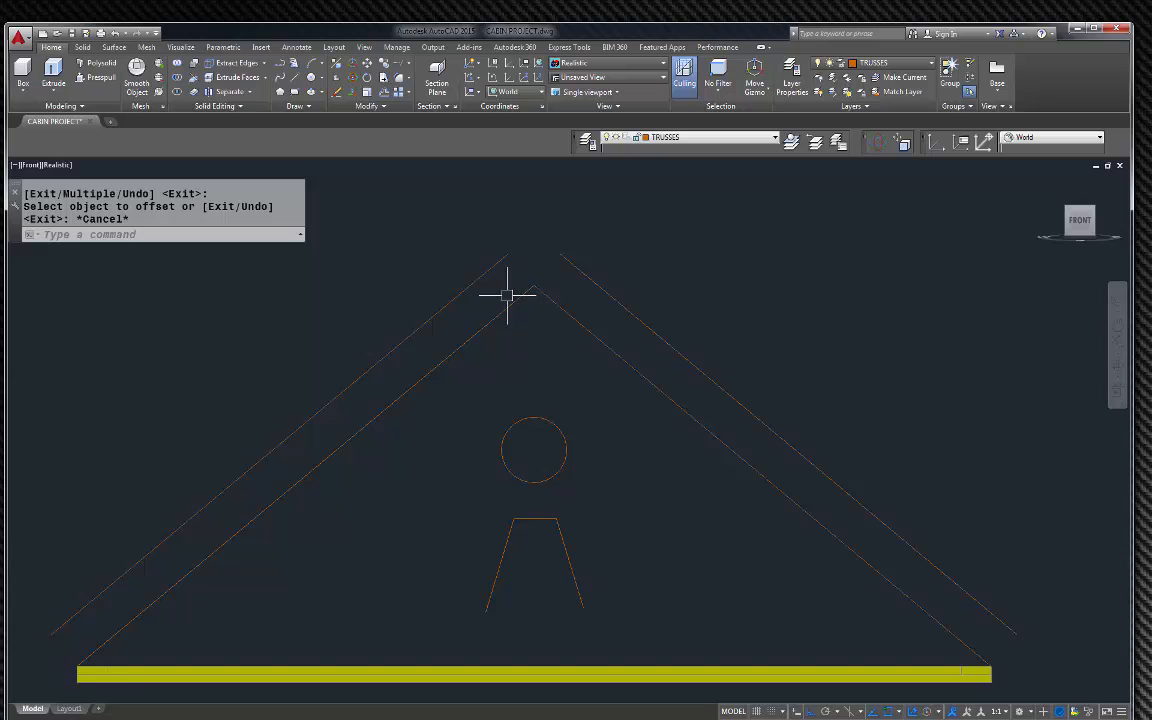
Step: Draw a horizontal line outward from the upper corner at the beam's left end, past the rafter lines
scroll(677, 292, down, 4)
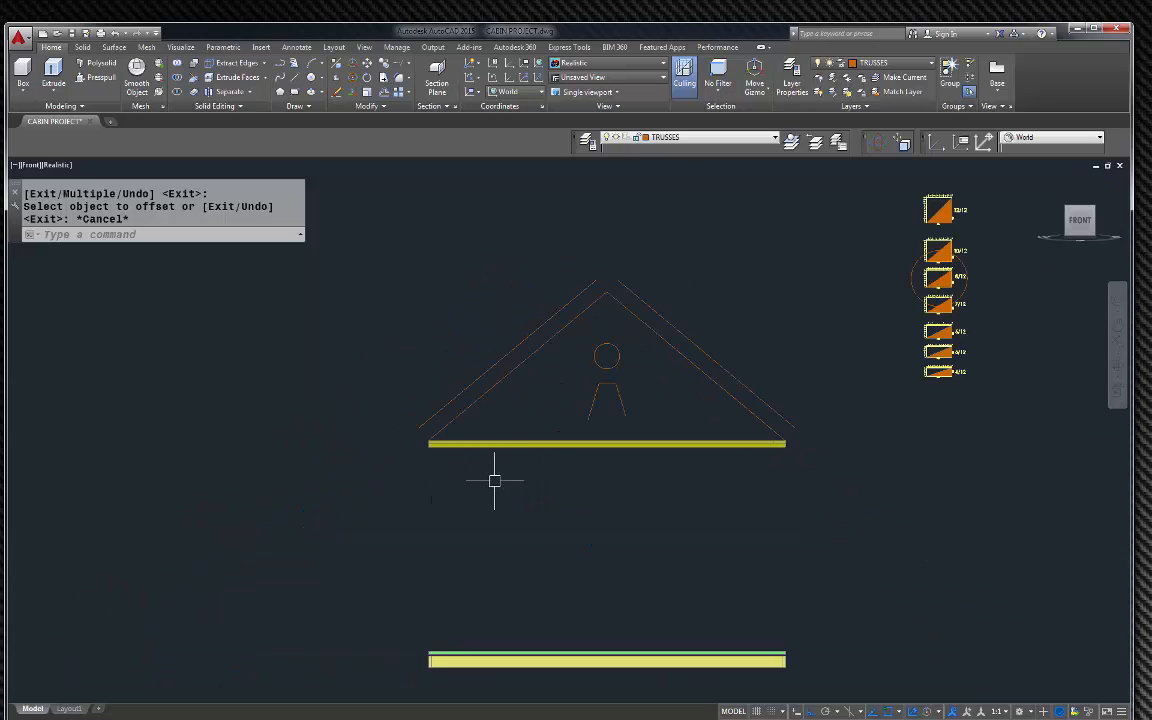
text(l)
key(Return)
scroll(366, 432, up, 3)
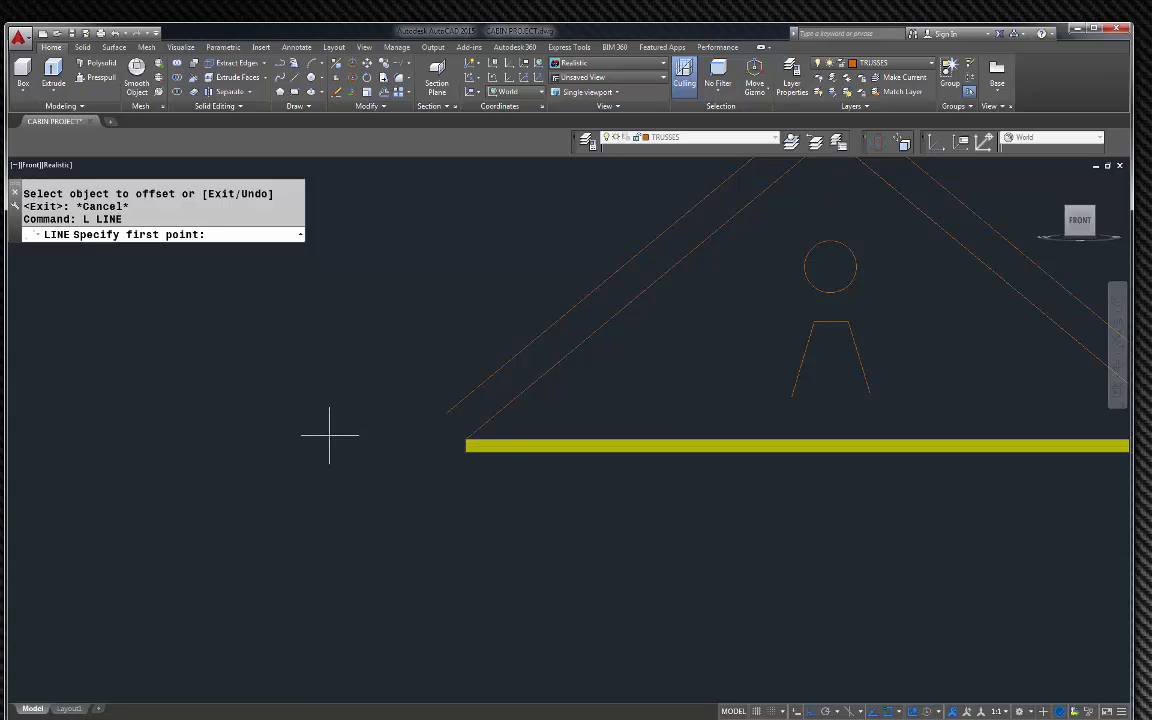
click(466, 439)
click(310, 442)
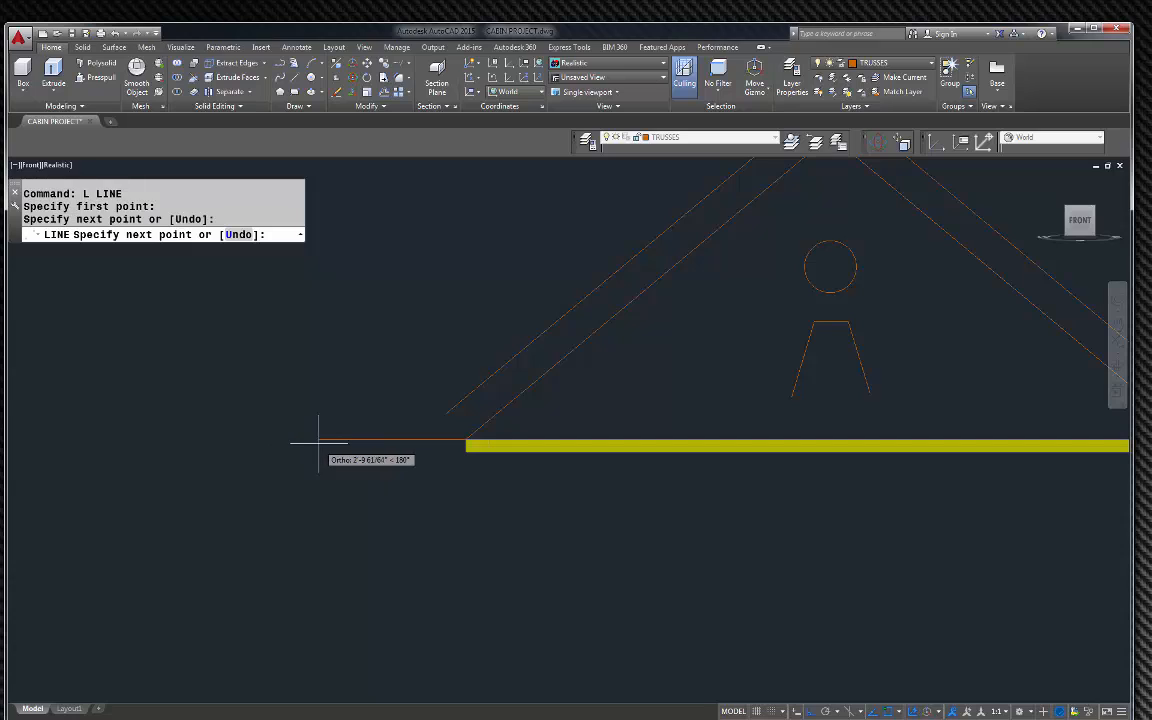
click(257, 452)
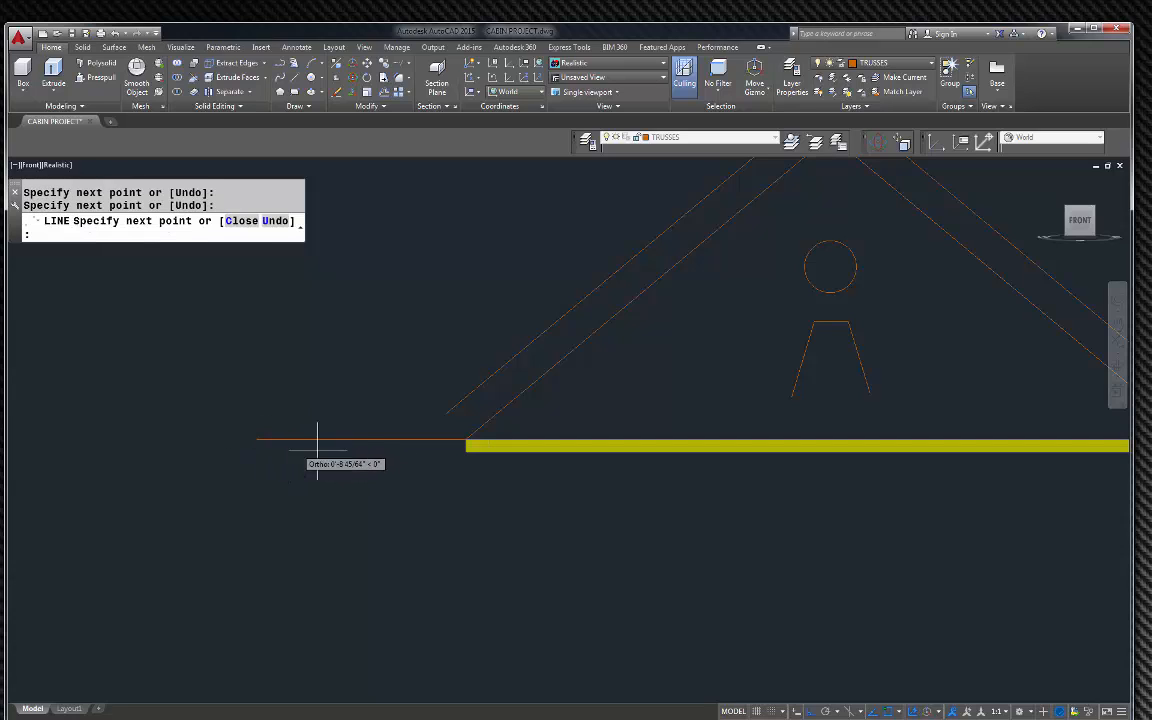
key(Escape)
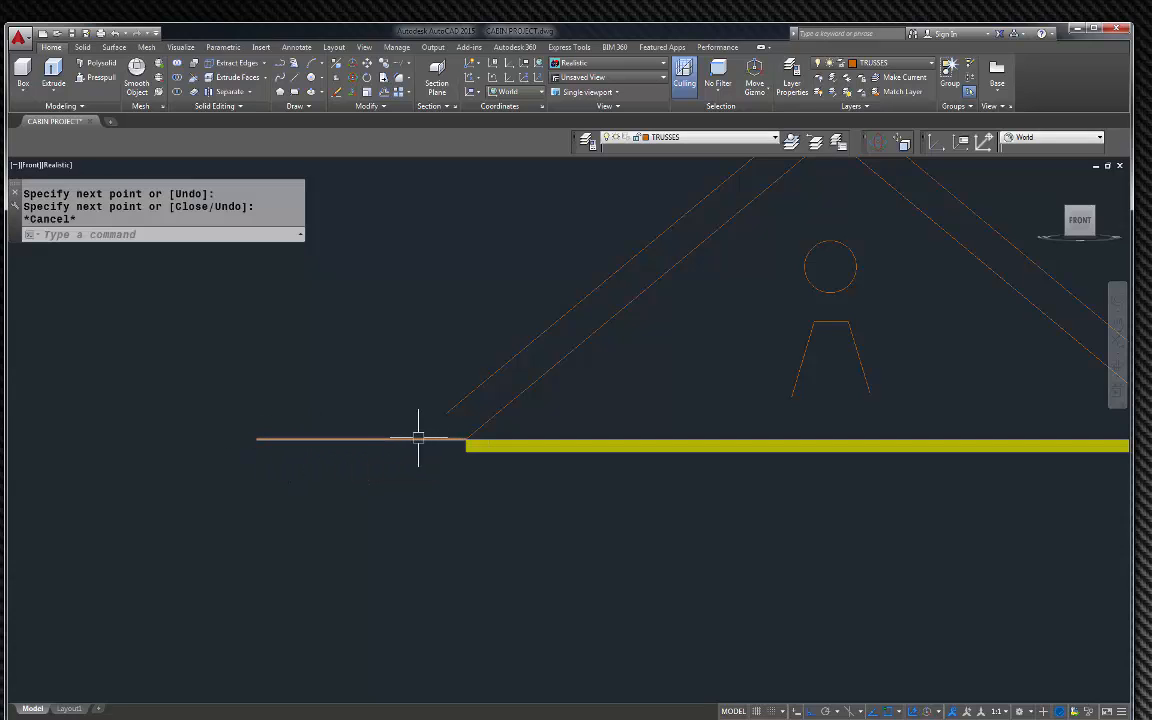
click(418, 438)
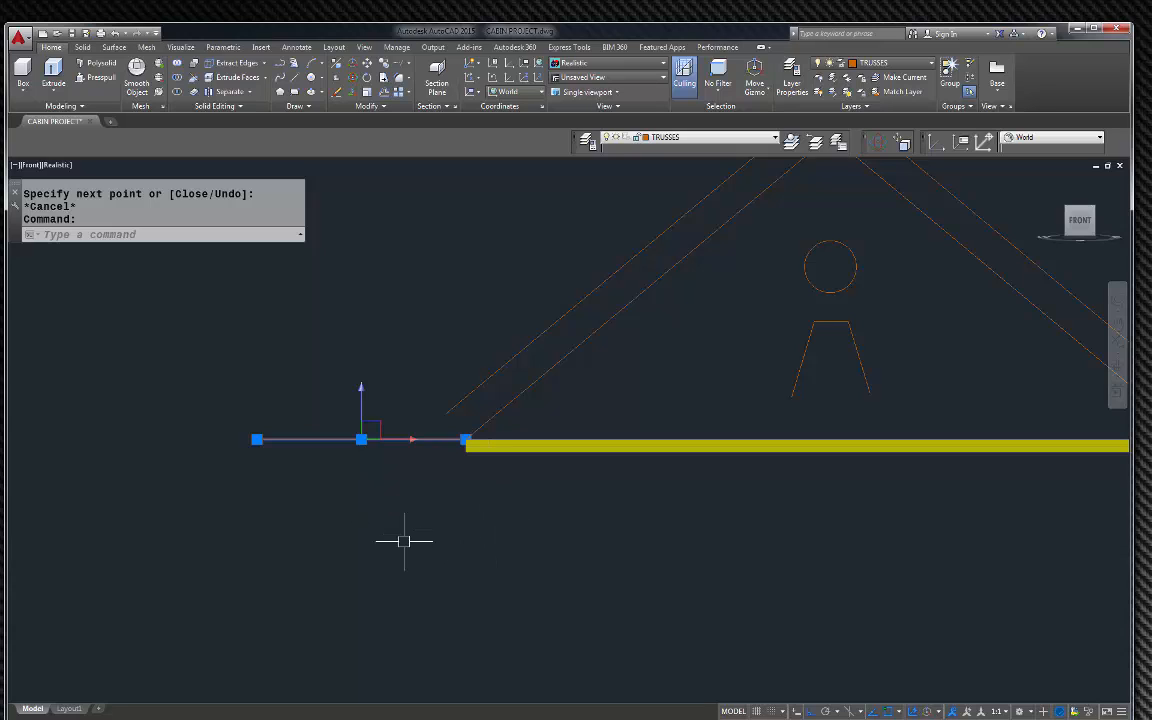
key(Escape)
click(401, 437)
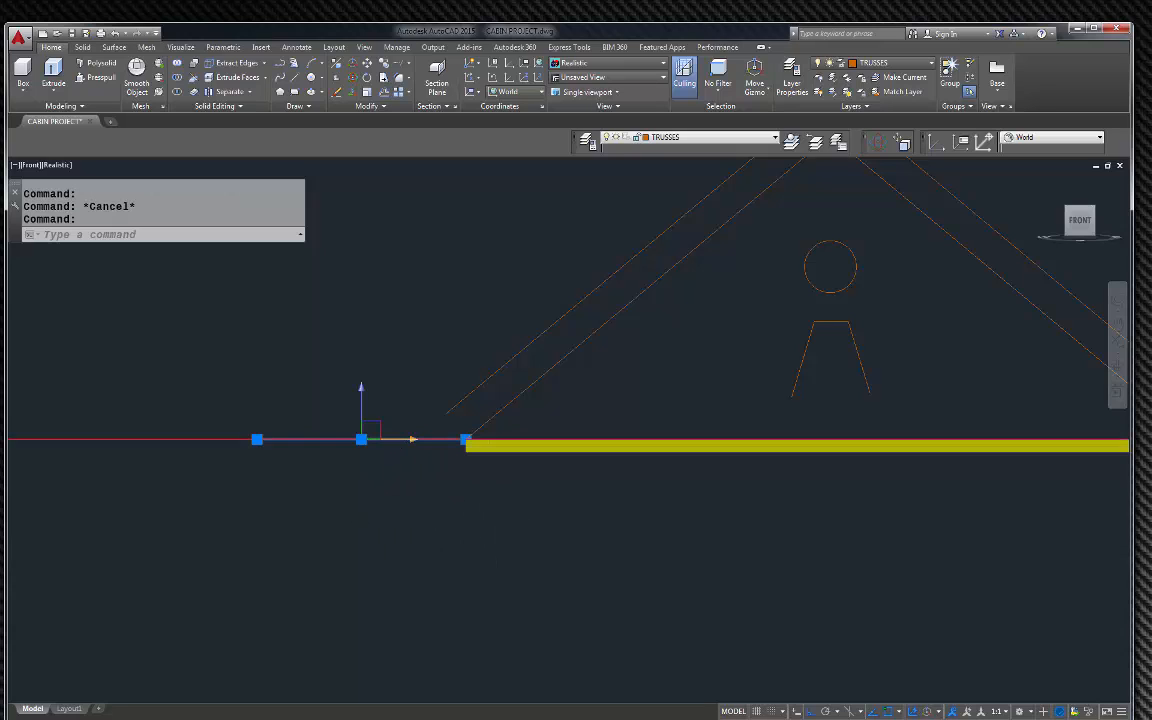
text(M)
key(Return)
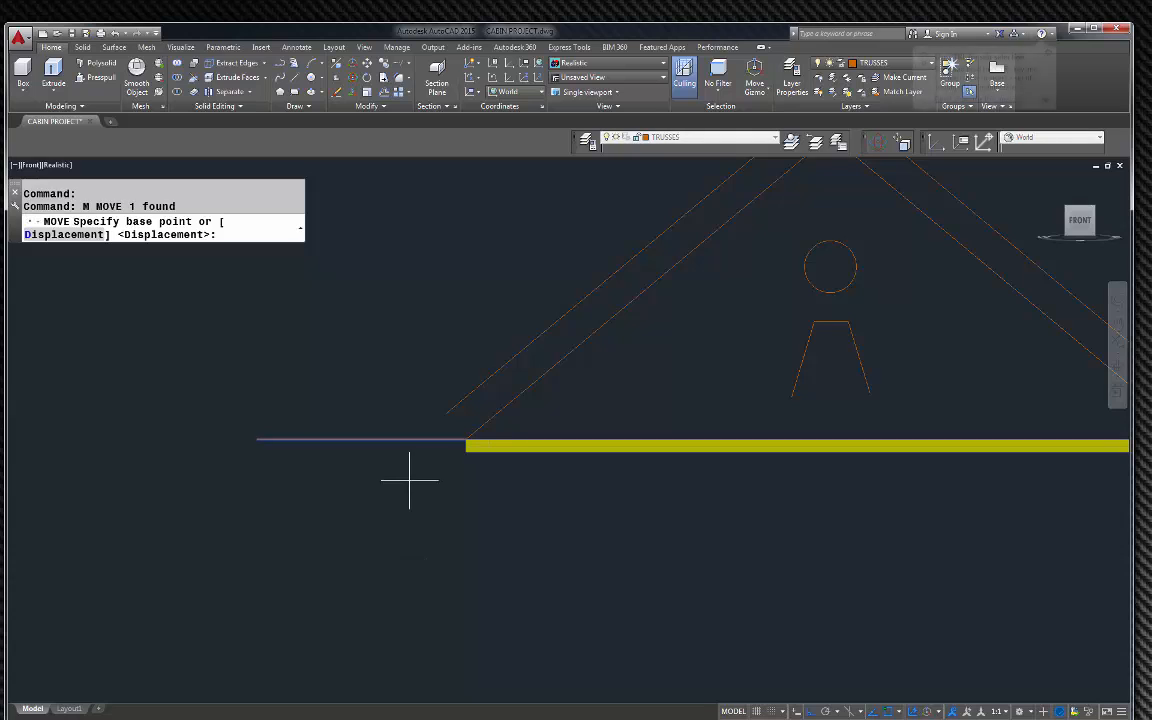
click(408, 477)
key(Escape)
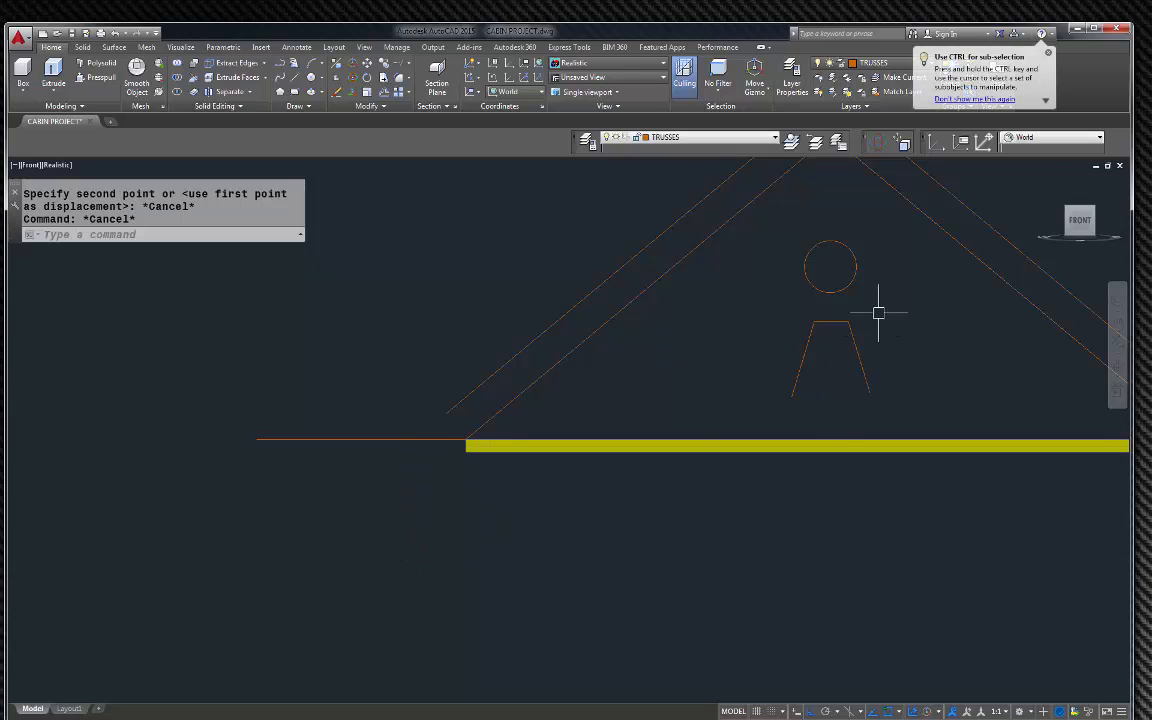
Step: Set the coordinate system to Front and move the horizontal line straight down 18 inches
click(1086, 140)
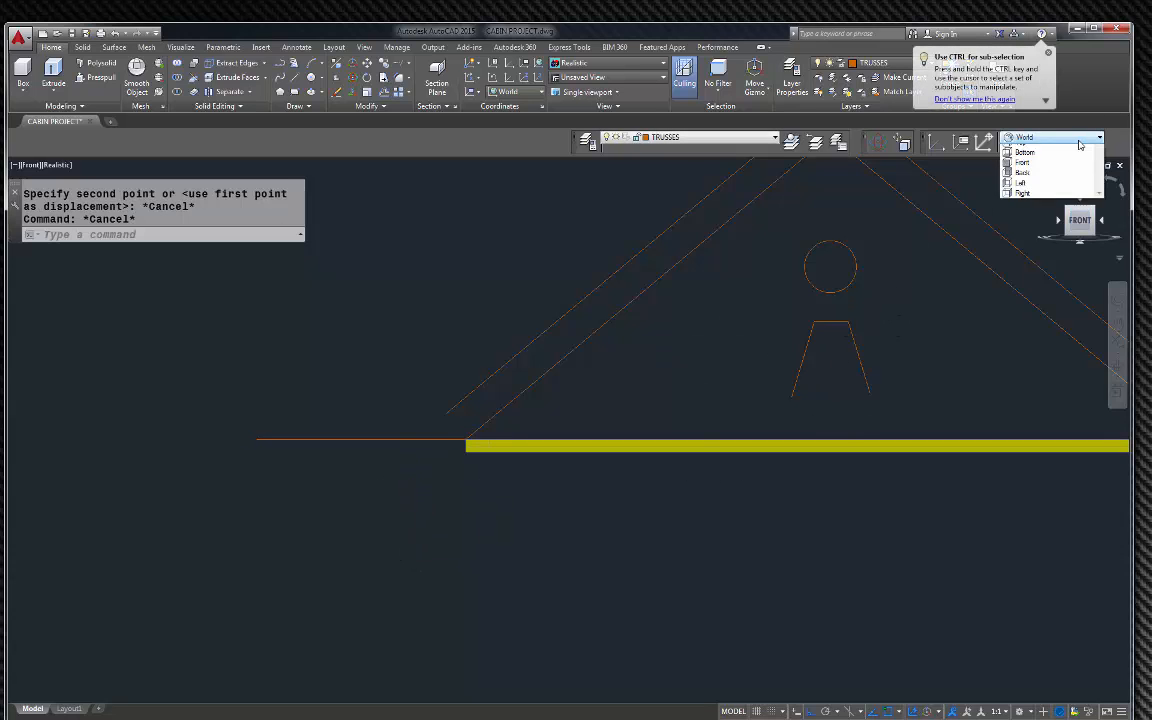
click(1030, 191)
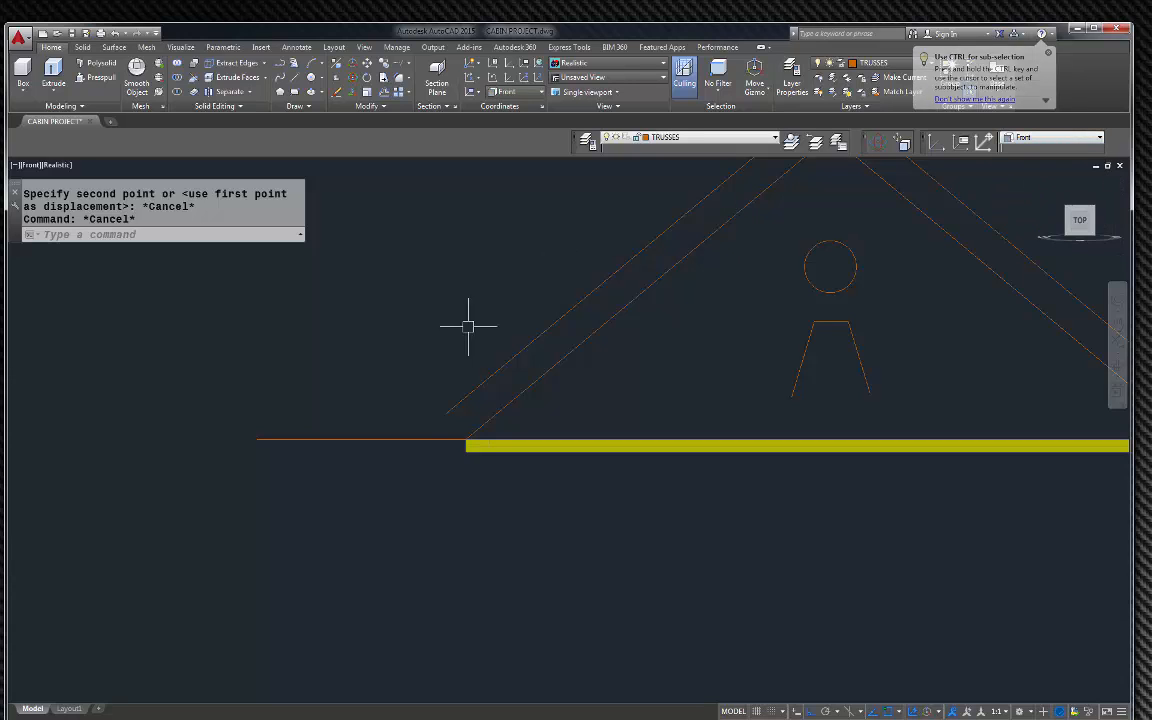
click(398, 440)
text(m)
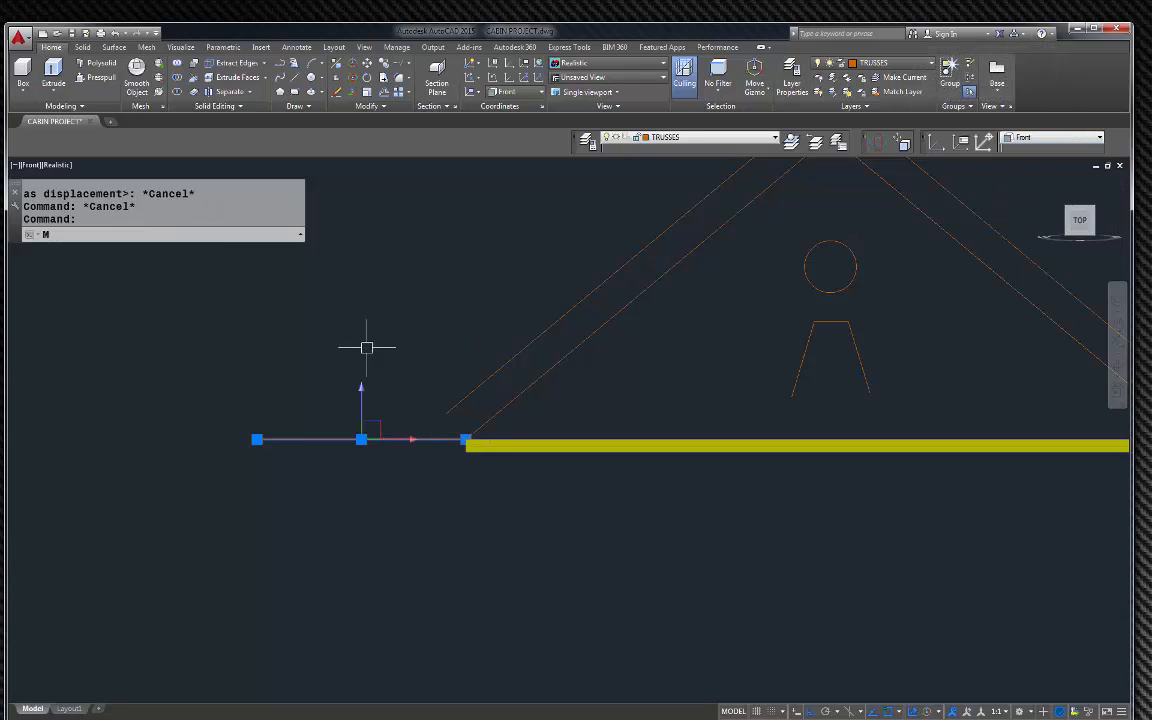
key(Return)
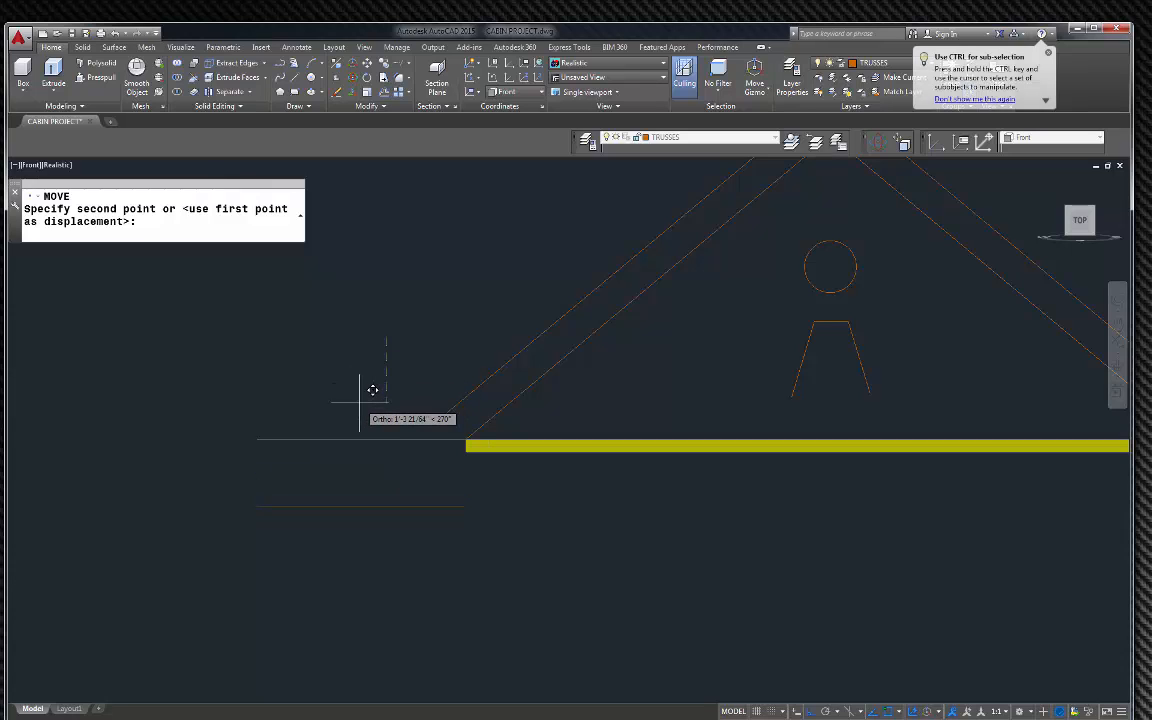
text(1)
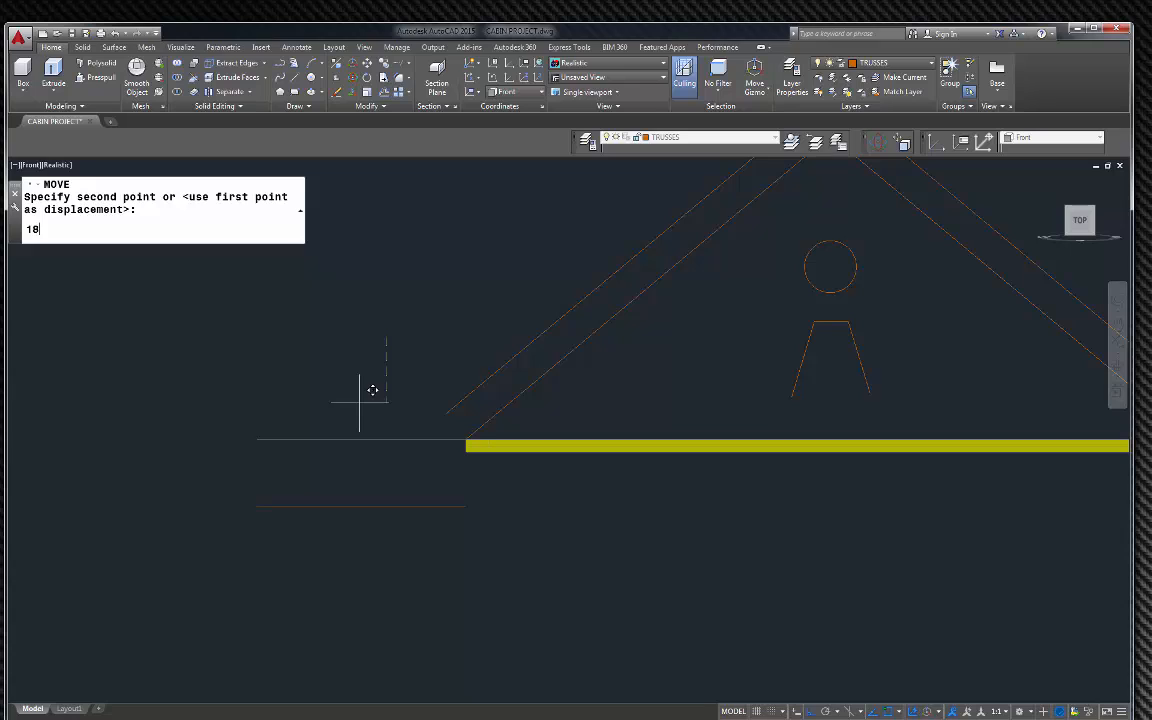
text(8)
key(Return)
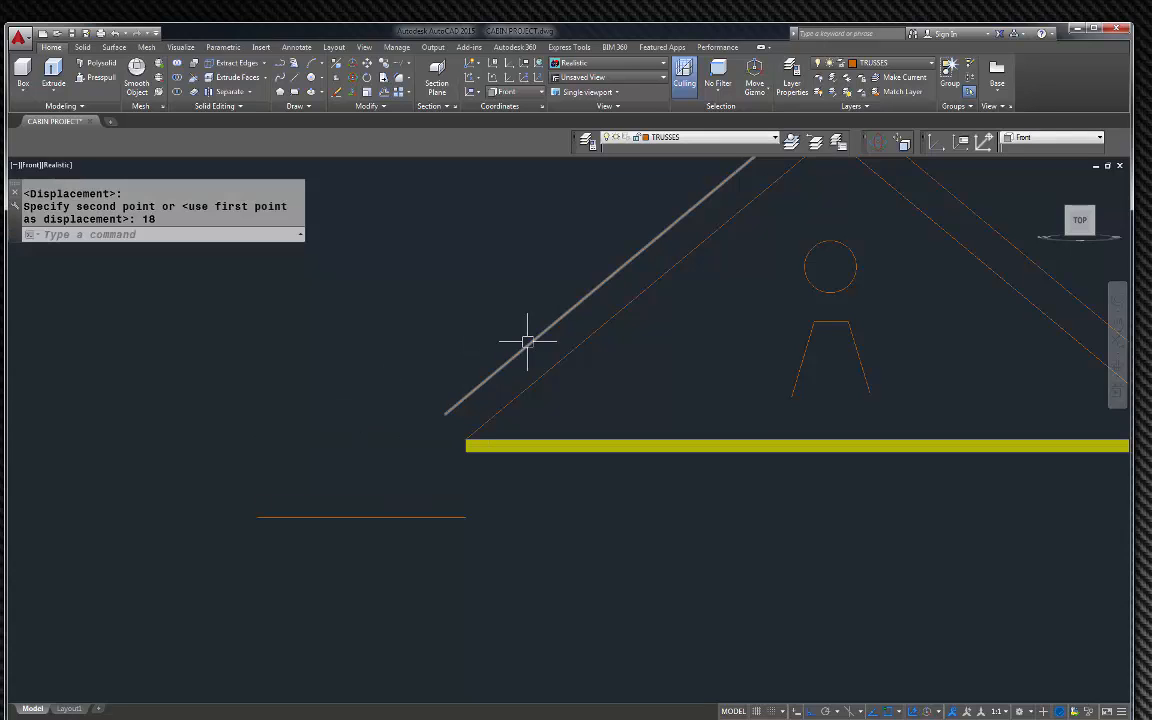
key(Escape)
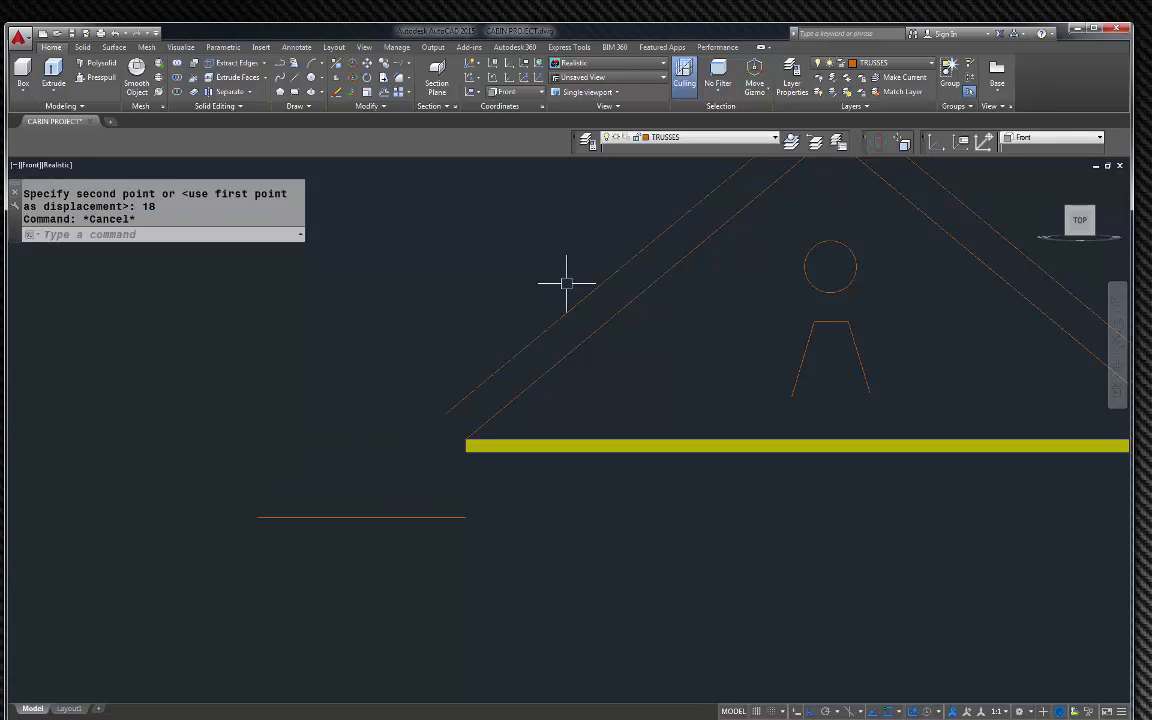
Step: Stretch the inner end of the lowered horizontal line horizontally beneath the beam until it passes beyond the opposite rafter
click(461, 517)
click(465, 517)
scroll(450, 517, down, 6)
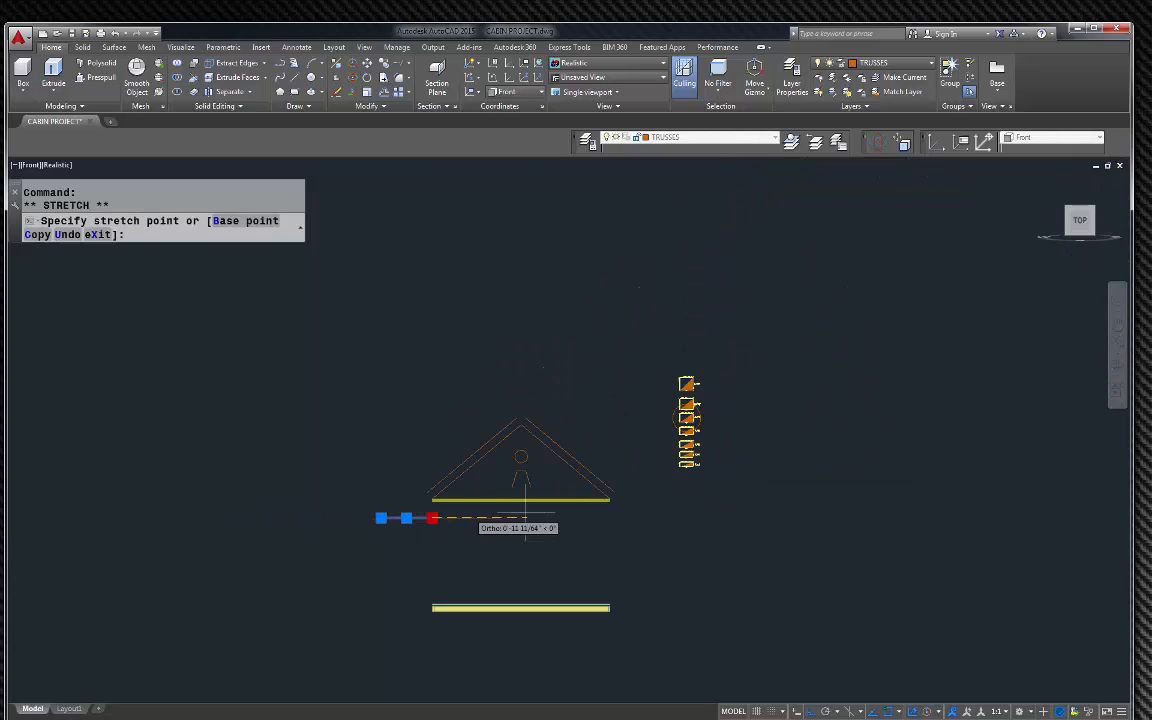
key(Escape)
scroll(590, 480, up, 3)
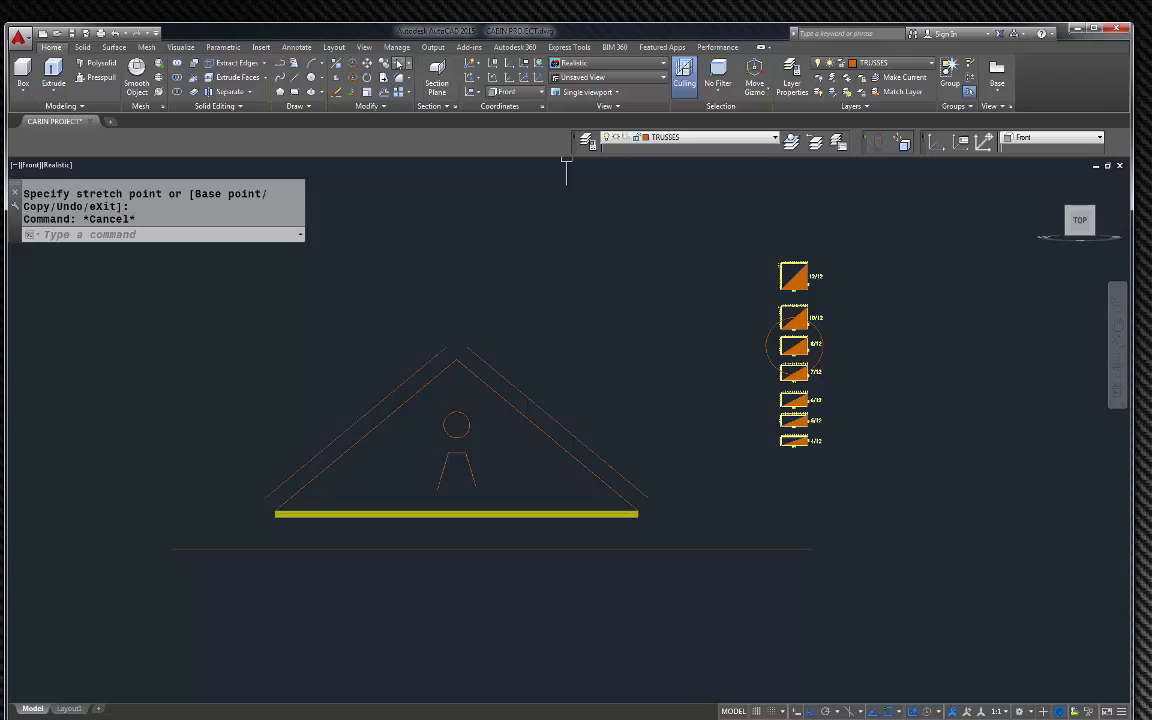
Step: Extend all four sloped rafter lines down to the long horizontal line below the beam
click(400, 63)
click(300, 516)
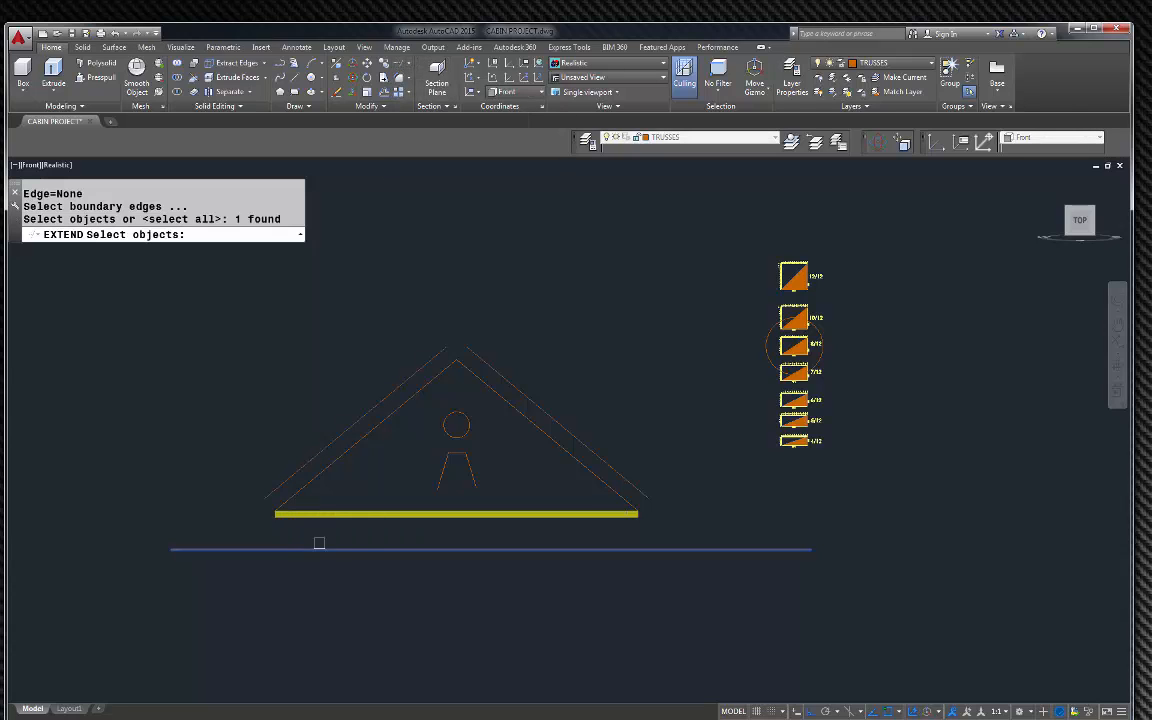
key(Return)
click(326, 469)
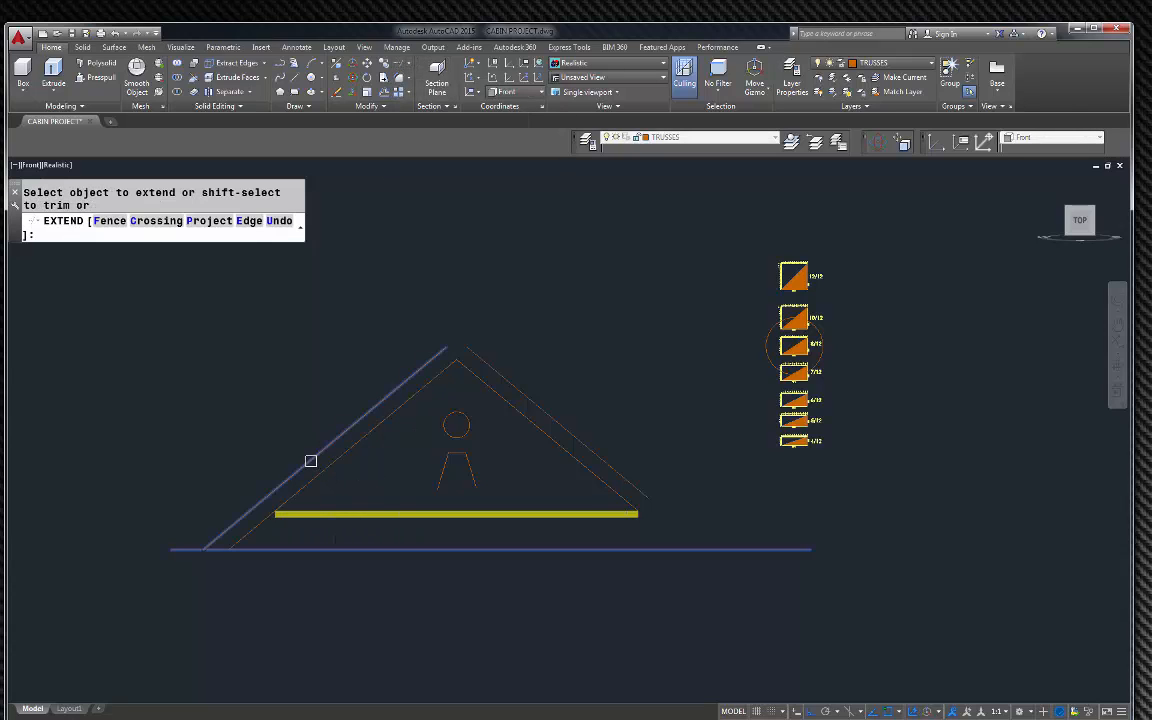
click(310, 460)
click(581, 467)
click(609, 465)
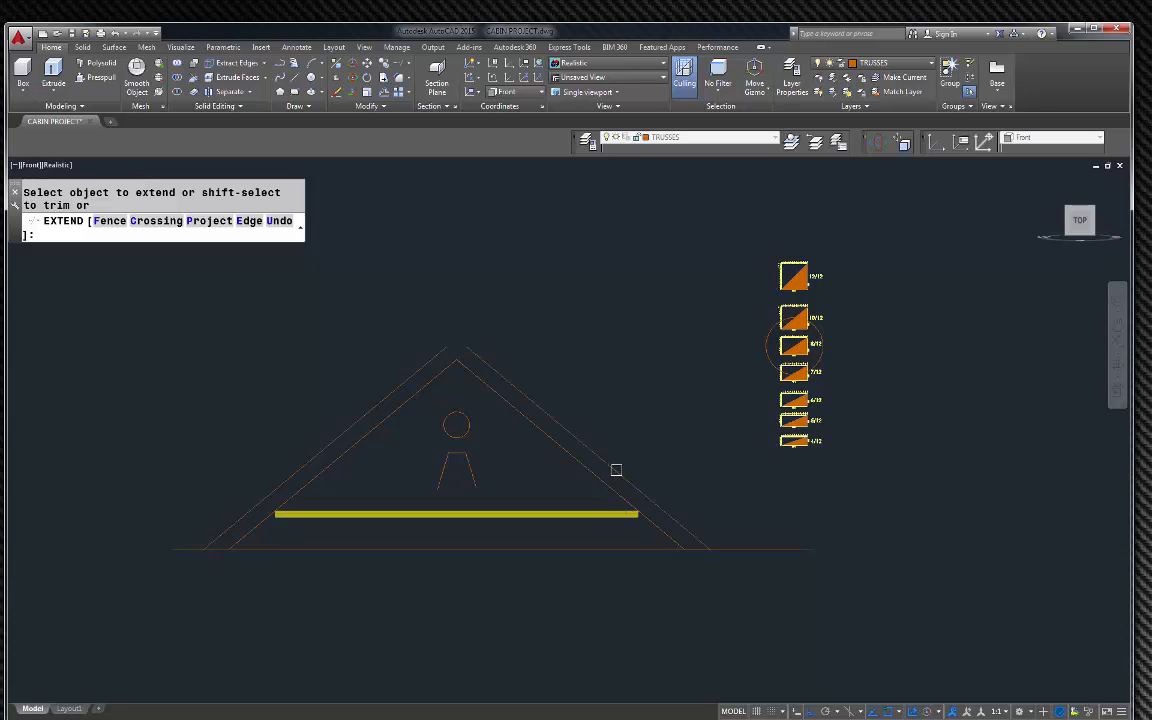
key(Escape)
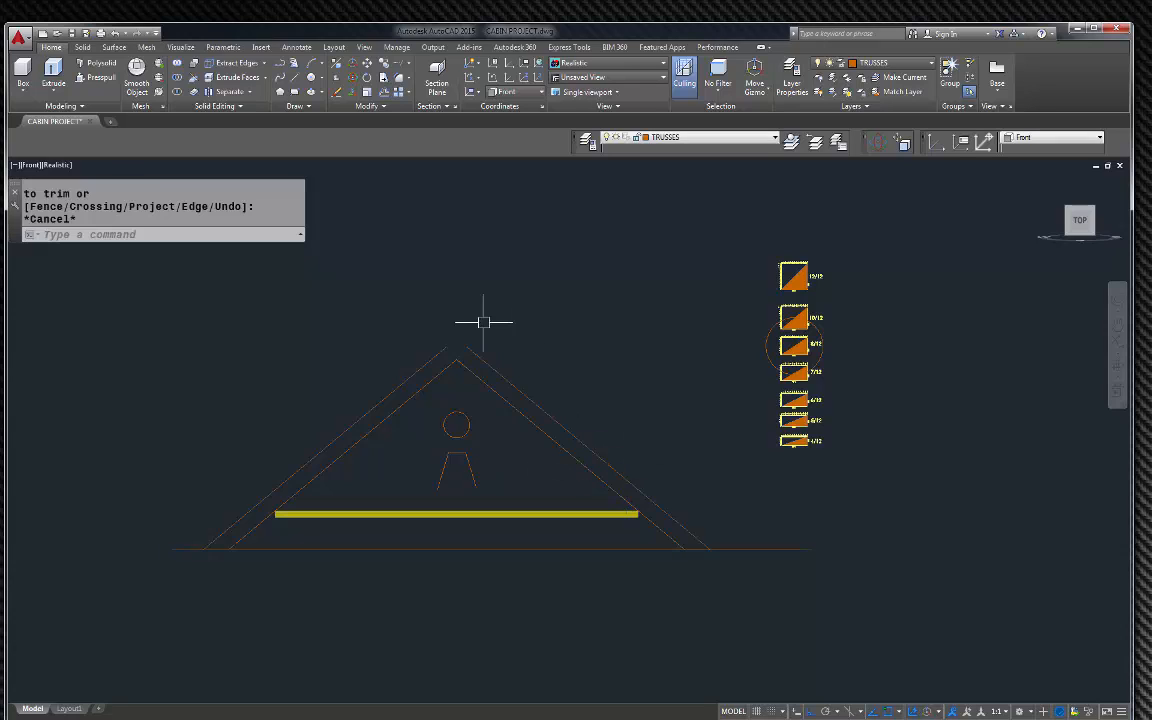
Step: Join the two outer rafter lines in a sharp peak using Chamfer with both distances set to 0
scroll(443, 336, up, 3)
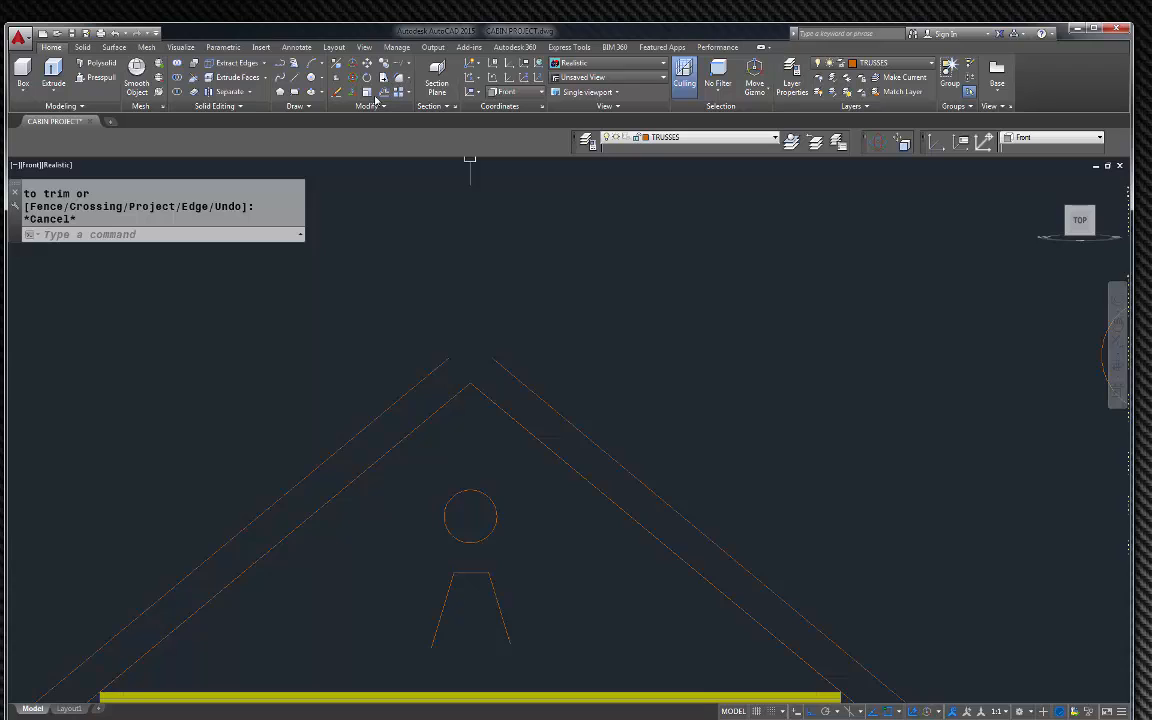
click(410, 82)
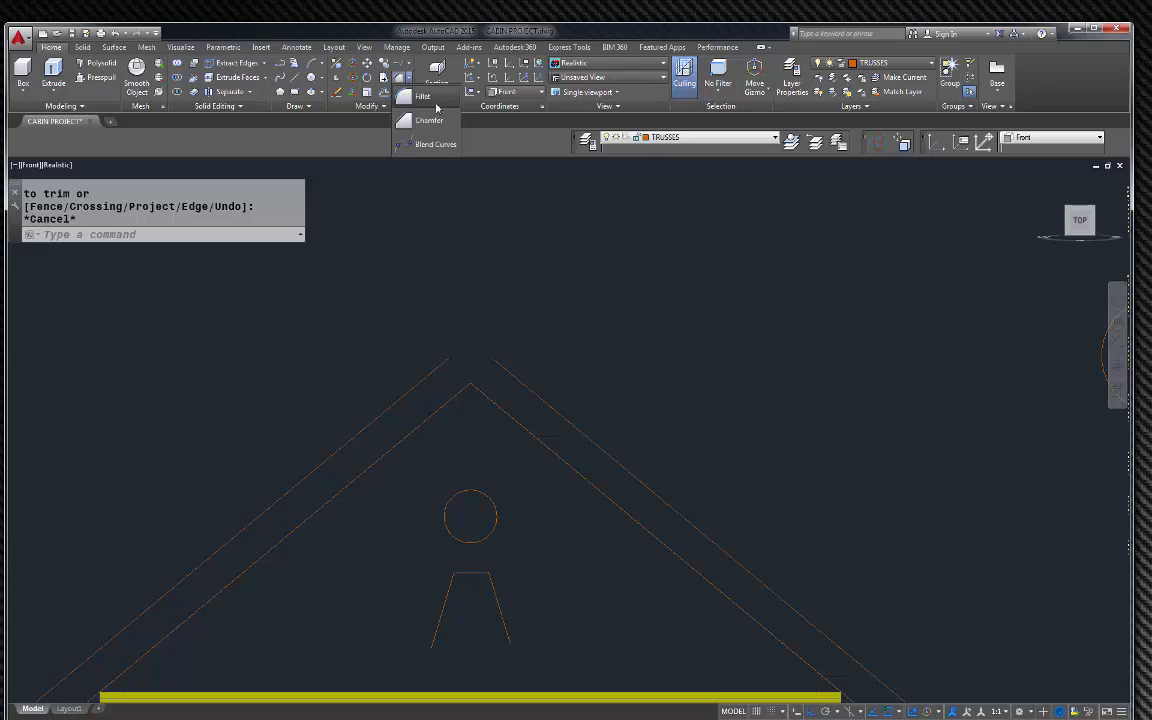
click(400, 113)
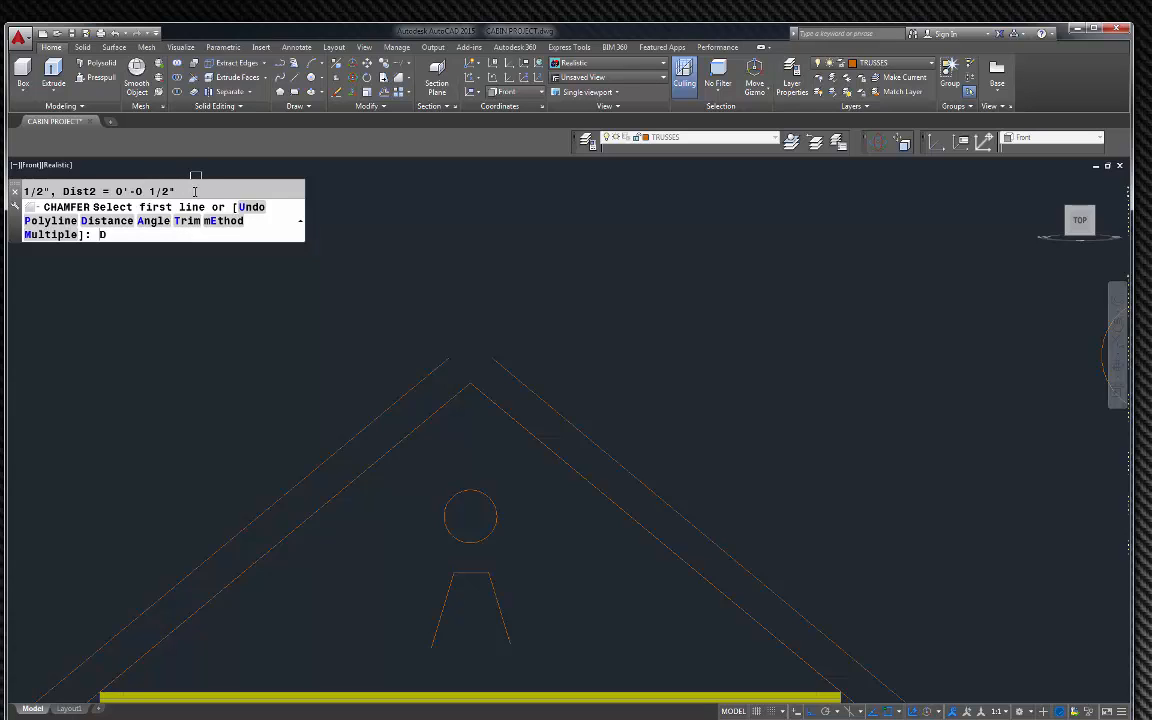
text(D)
key(Return)
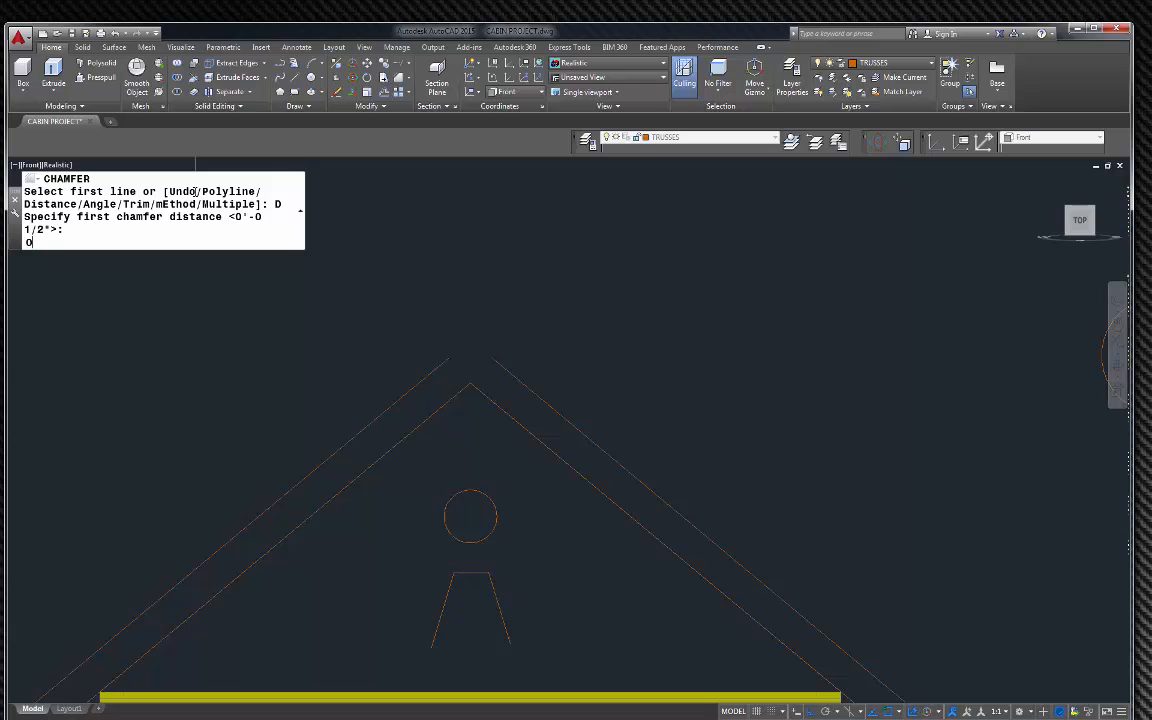
text(0)
key(Return)
key(Return)
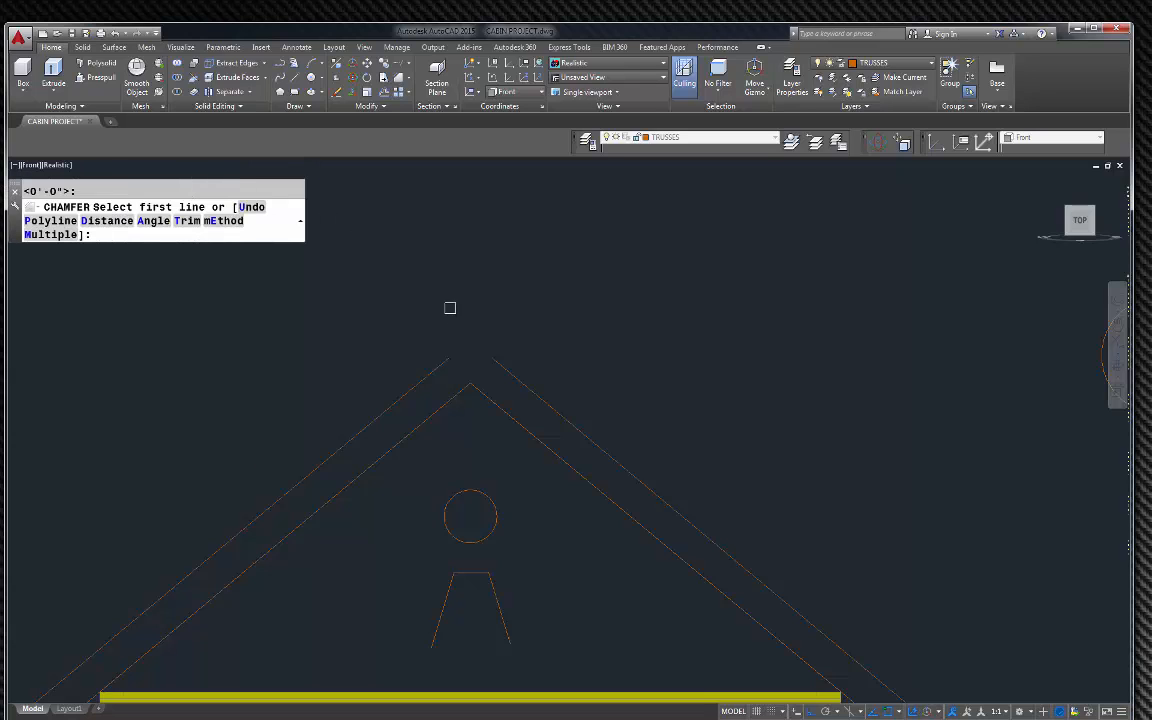
click(500, 360)
click(445, 363)
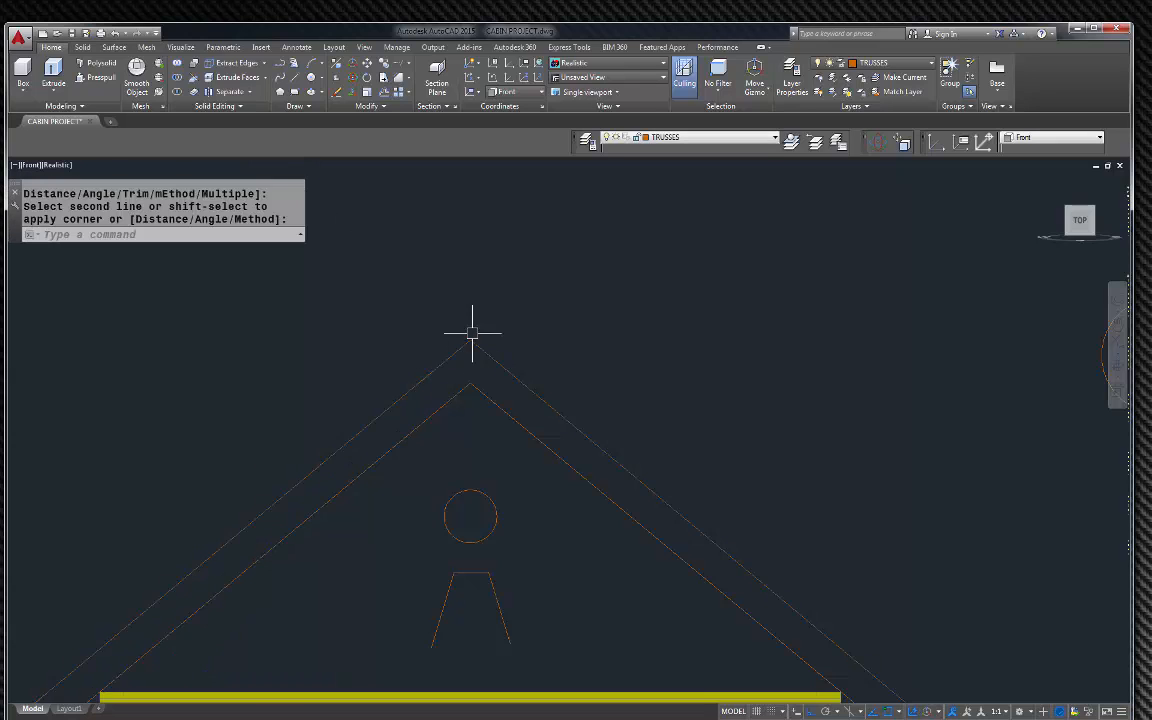
key(Escape)
Step: Trim the long horizontal line against the four rafter lines, keeping only the short segments that close the rafter tails
scroll(480, 312, down, 3)
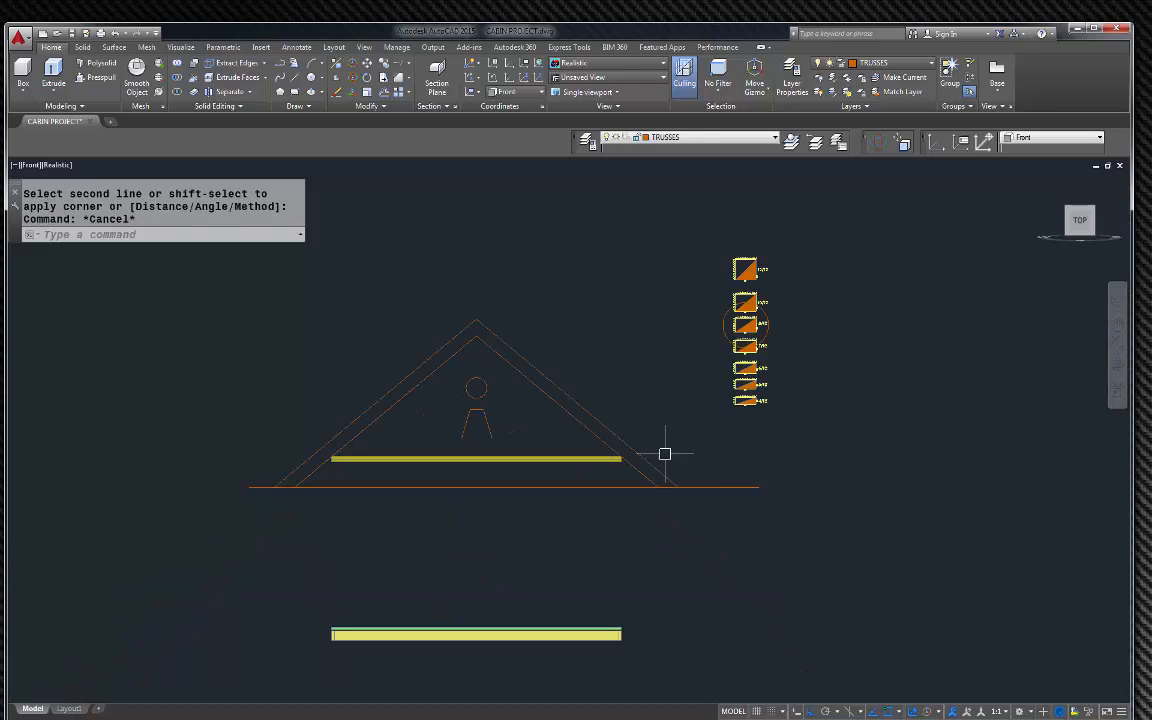
click(399, 63)
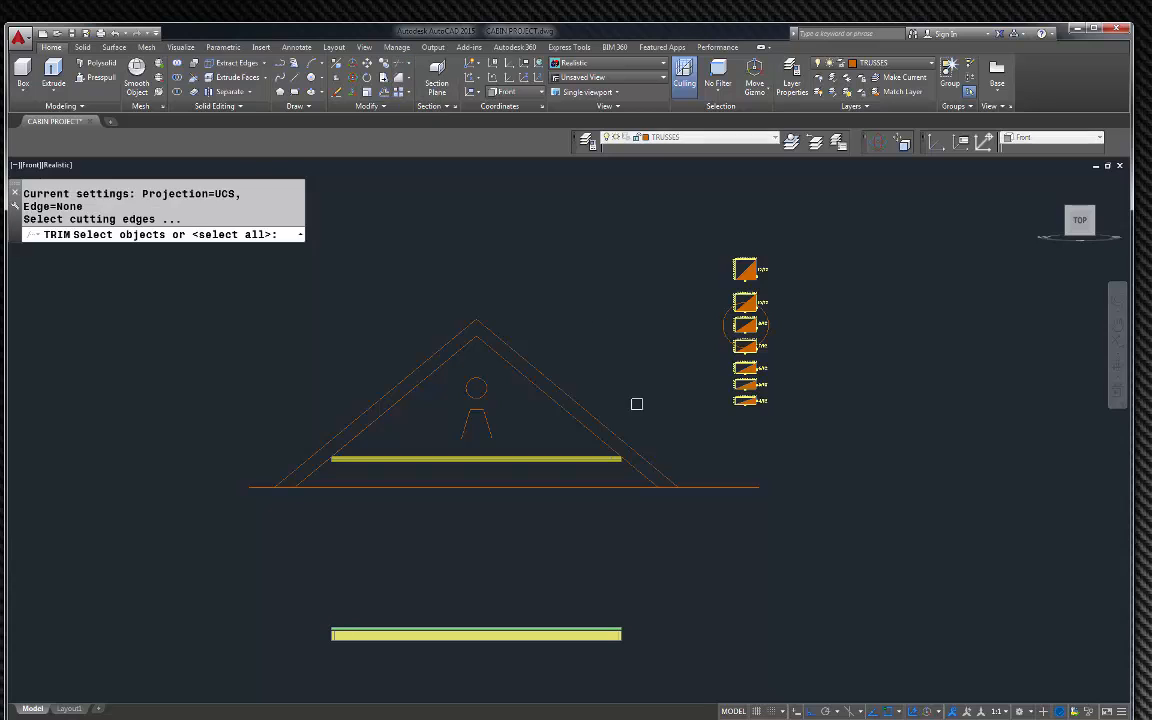
click(679, 461)
click(638, 474)
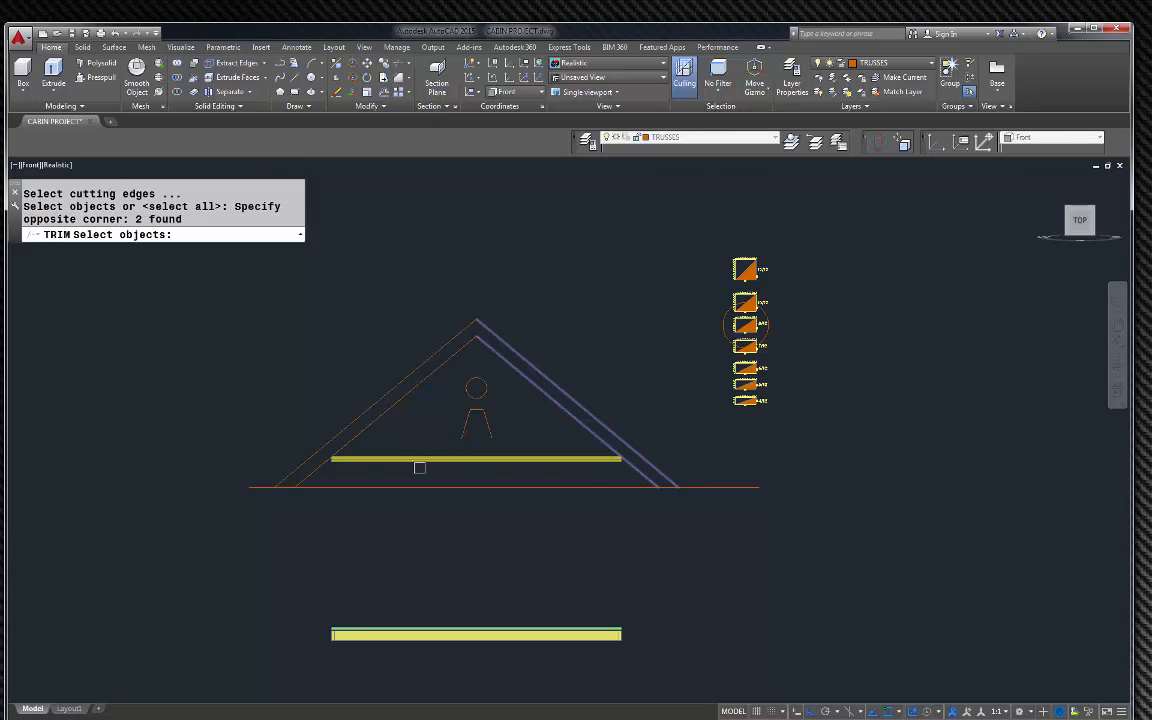
scroll(317, 482, up, 3)
click(319, 472)
click(198, 455)
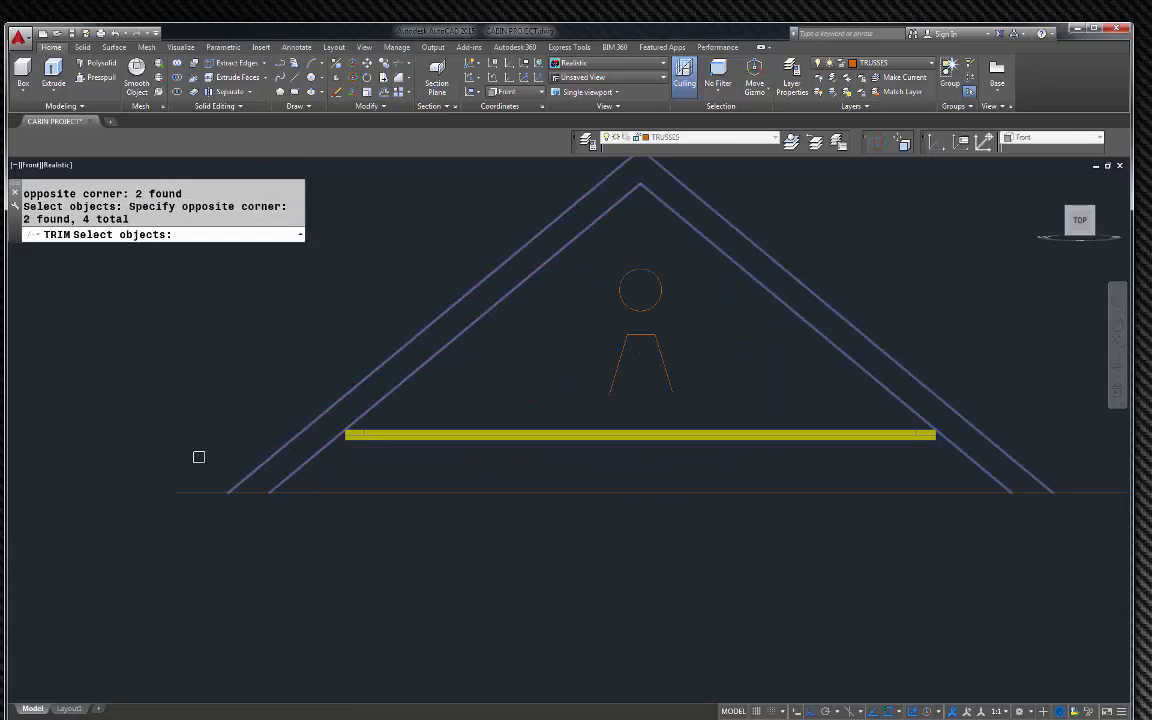
key(Return)
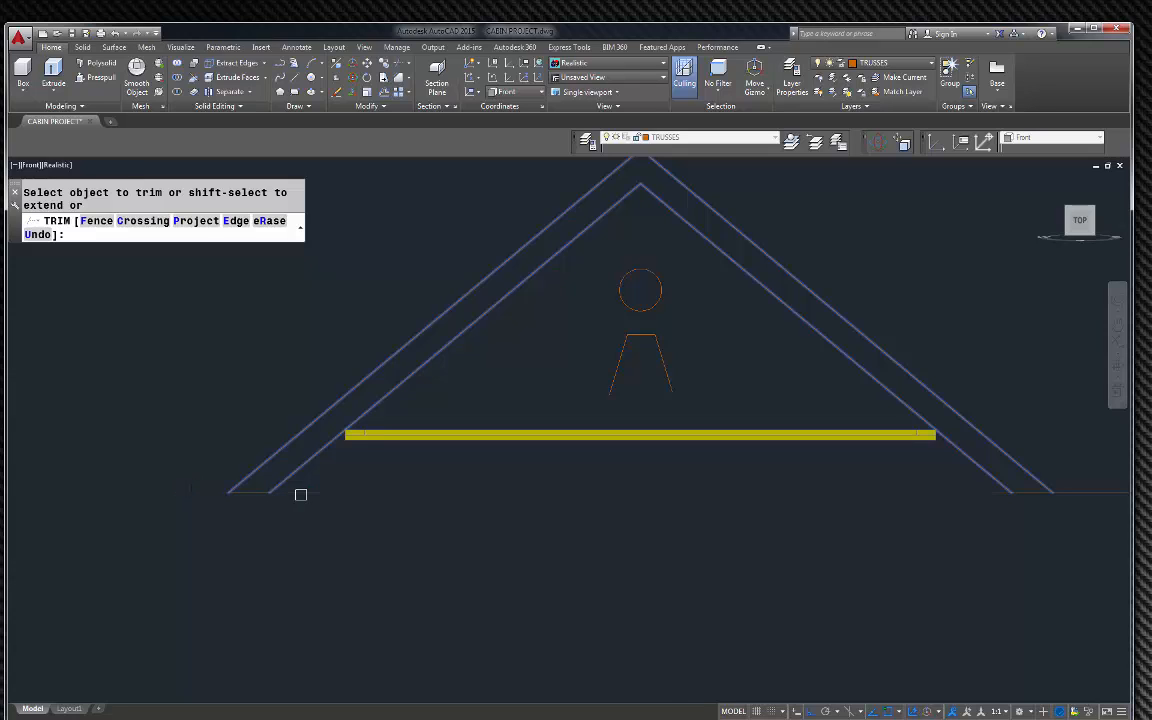
scroll(301, 491, down, 2)
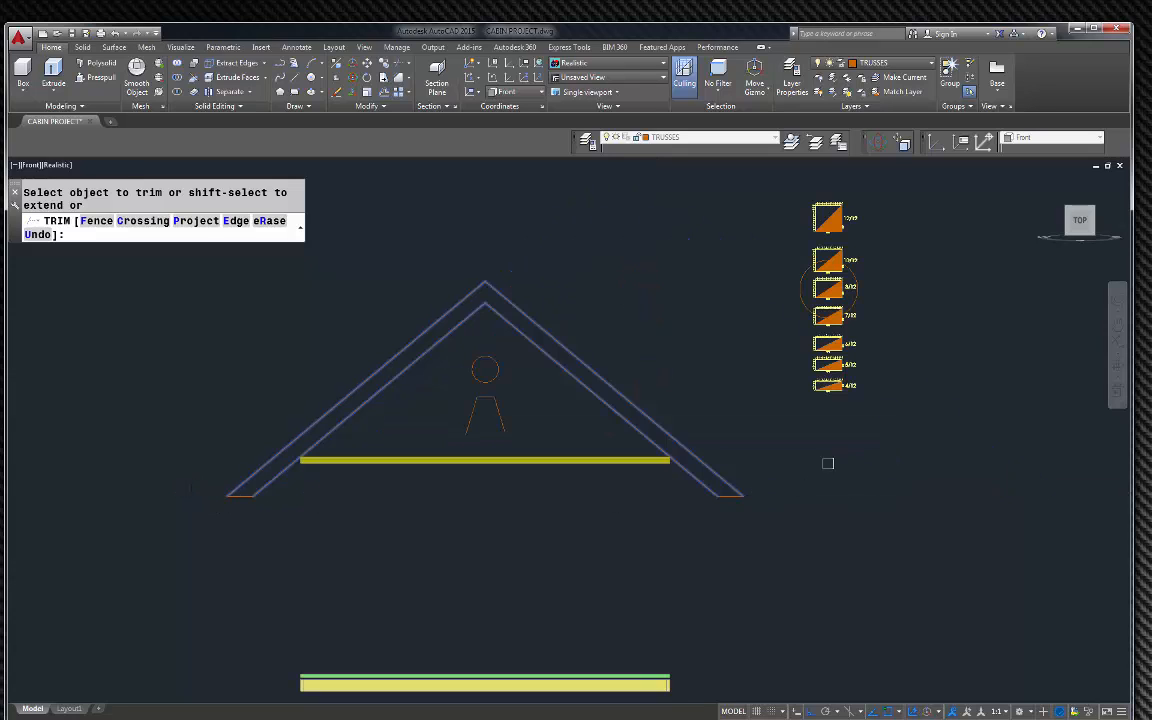
key(Escape)
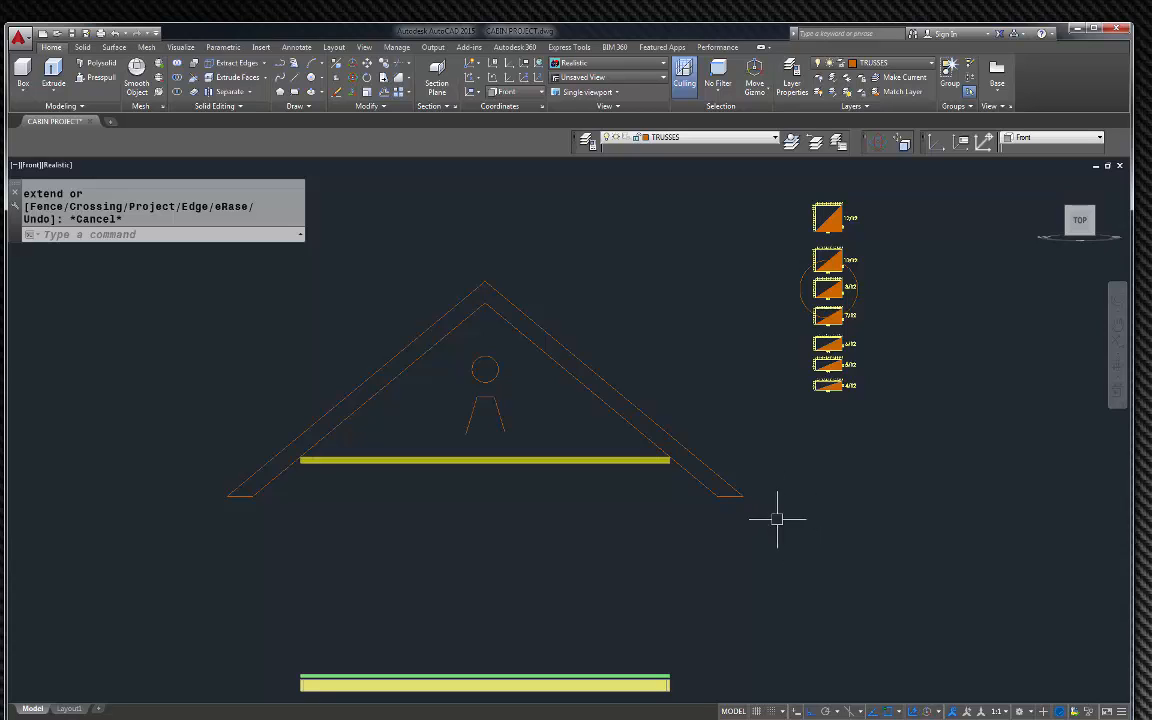
Step: Join the four sloped rafter lines and the two short tail segments with the Join command
click(581, 325)
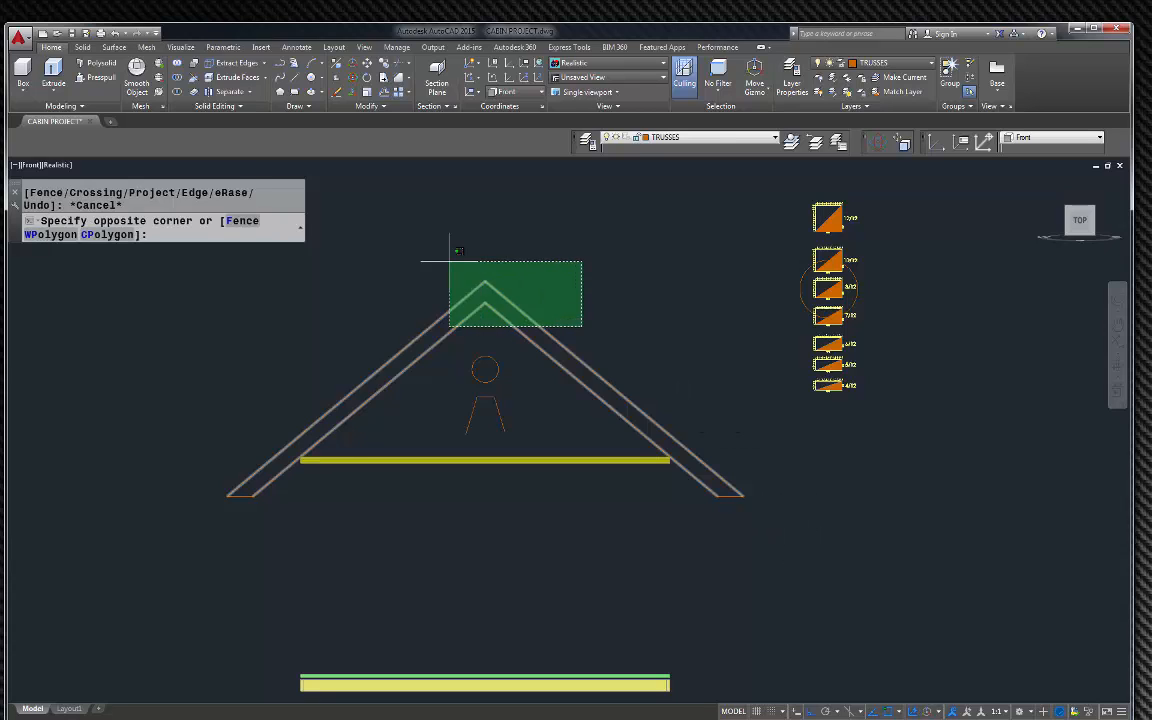
click(450, 255)
click(270, 540)
click(182, 482)
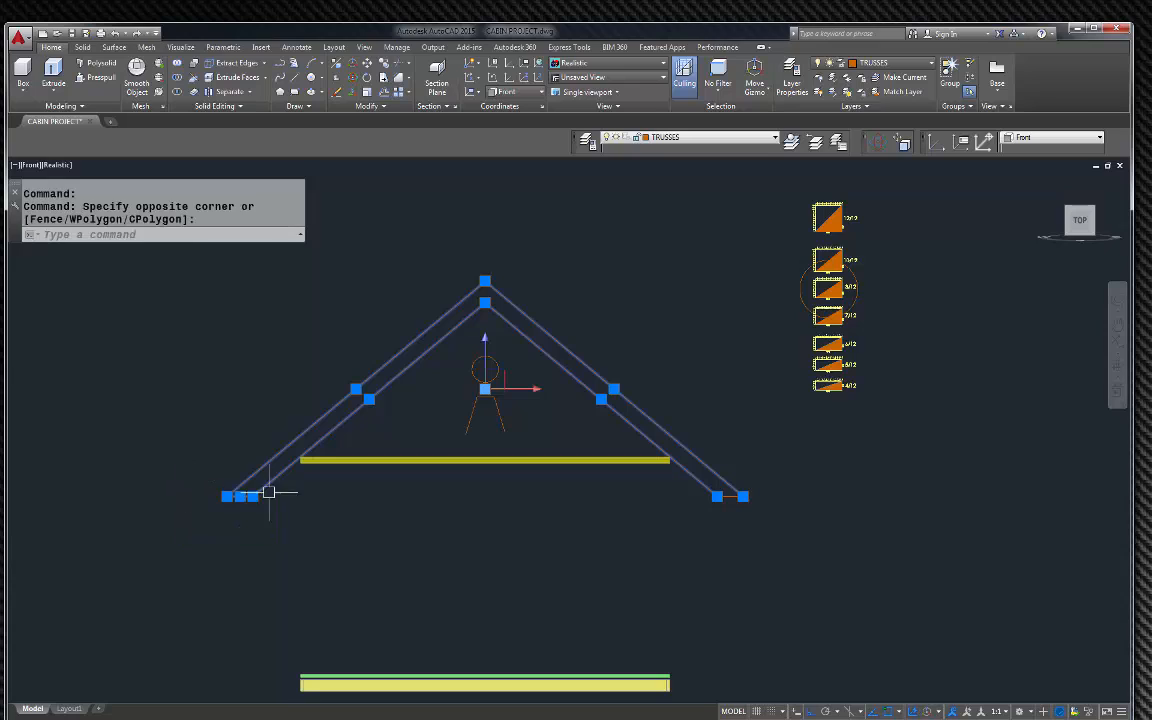
click(790, 541)
click(707, 468)
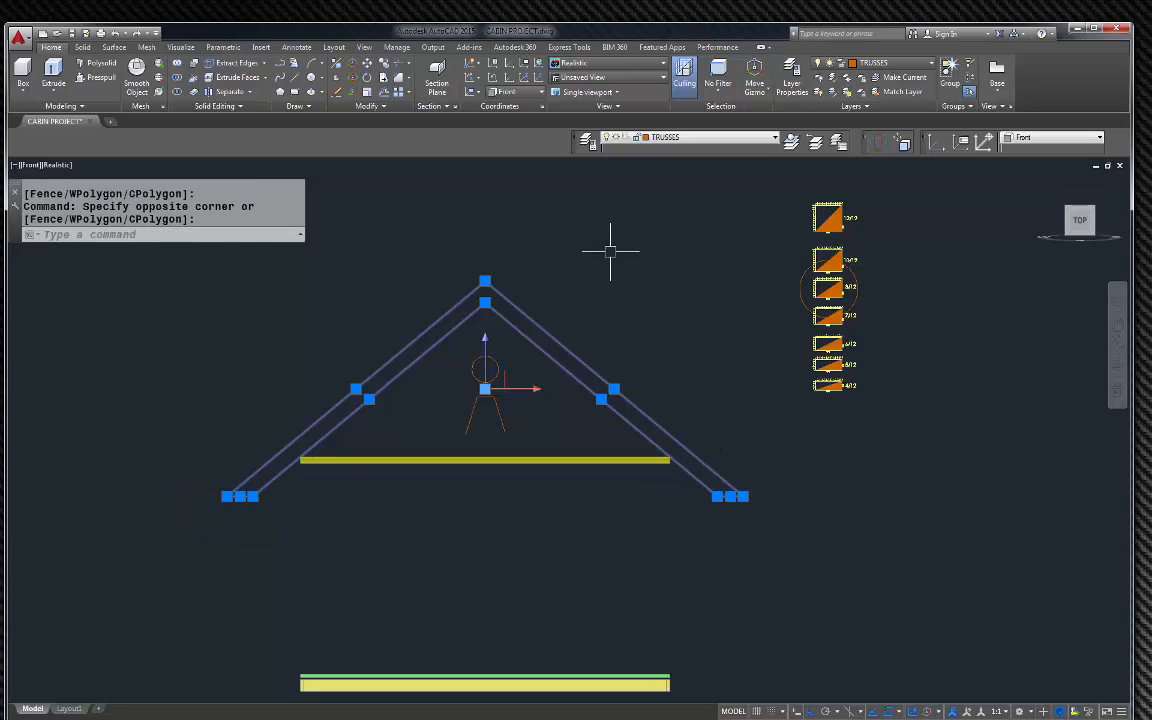
text(J)
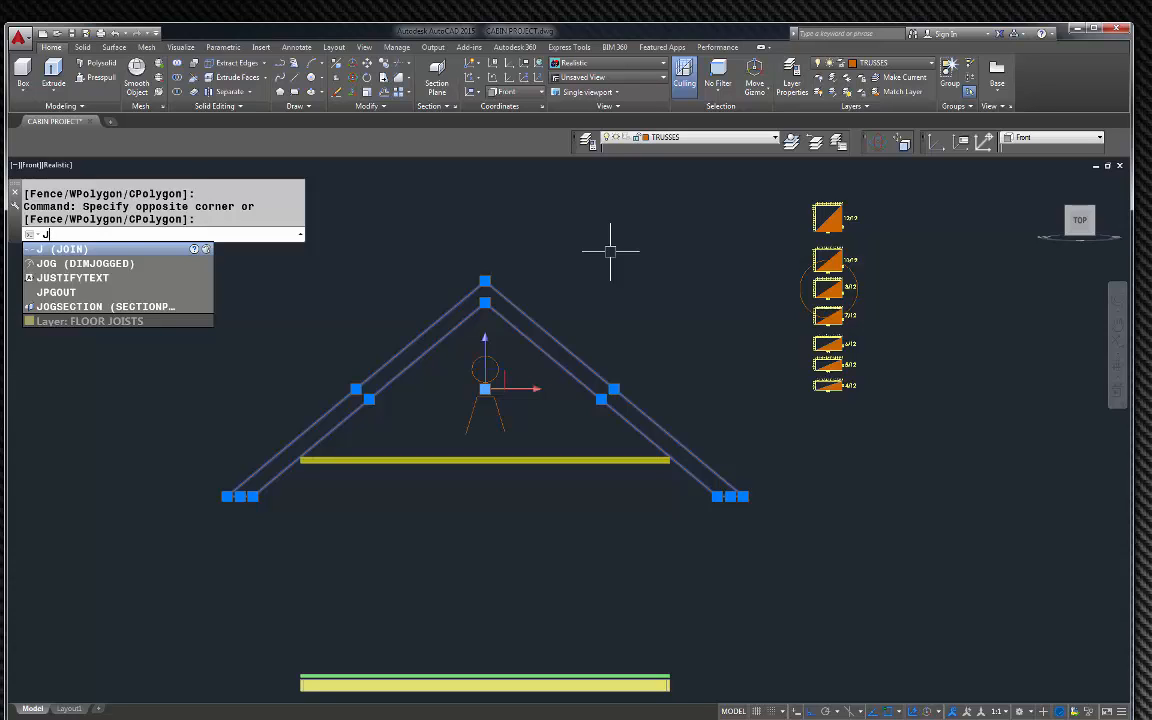
key(Return)
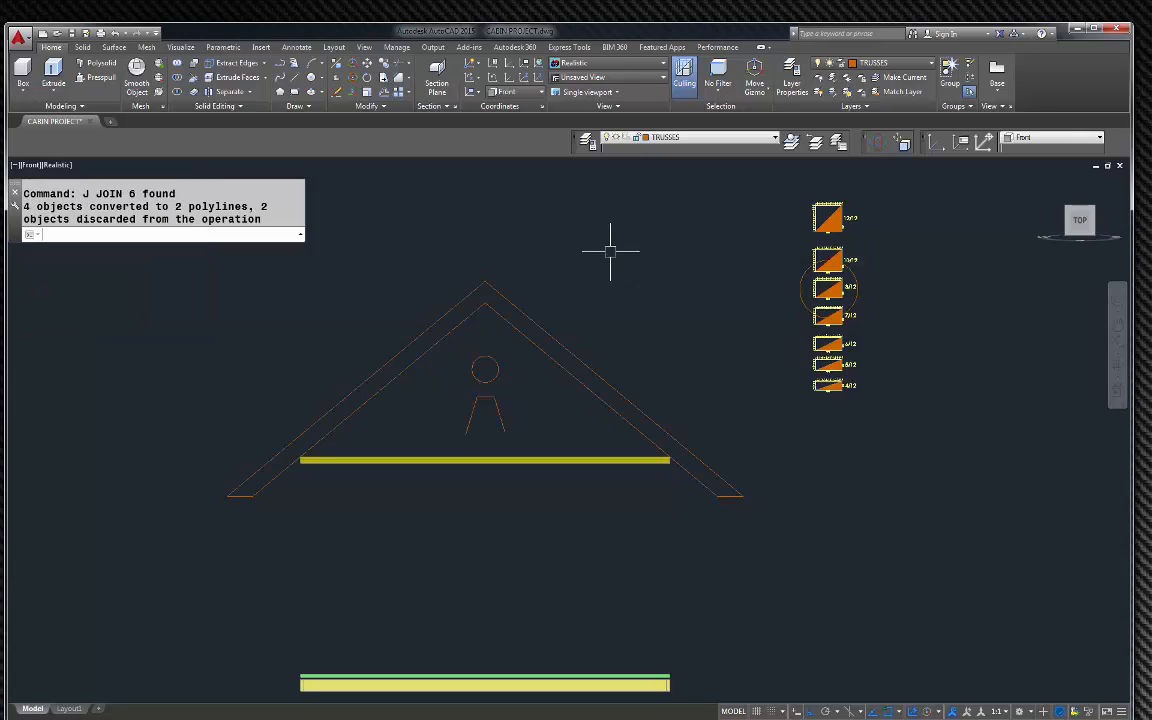
Step: Try to join the two rafter polylines and both short tail segments into a single closed outline
click(558, 335)
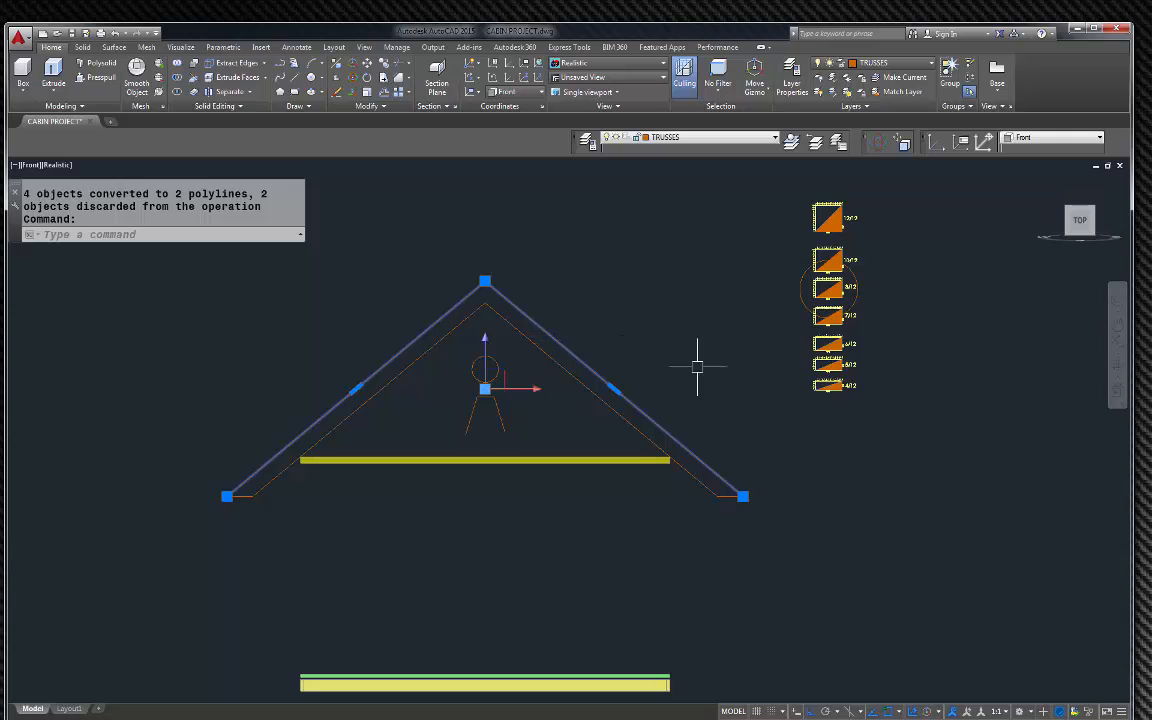
key(Escape)
click(766, 515)
click(697, 487)
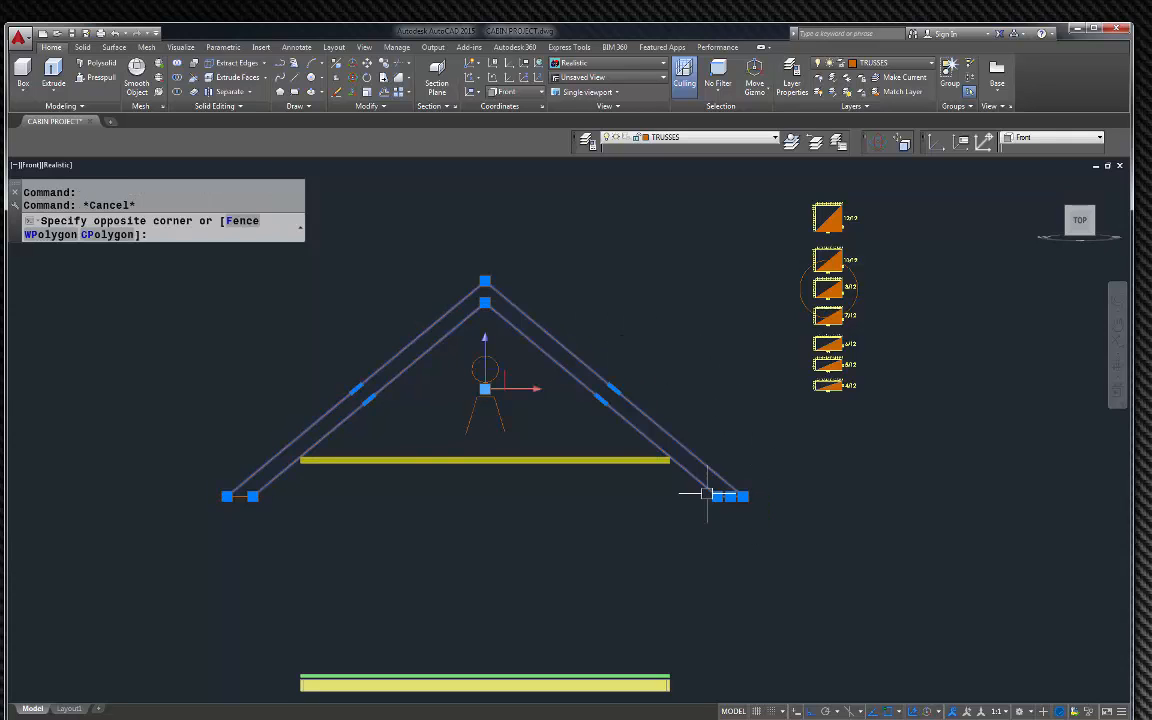
click(290, 545)
click(193, 478)
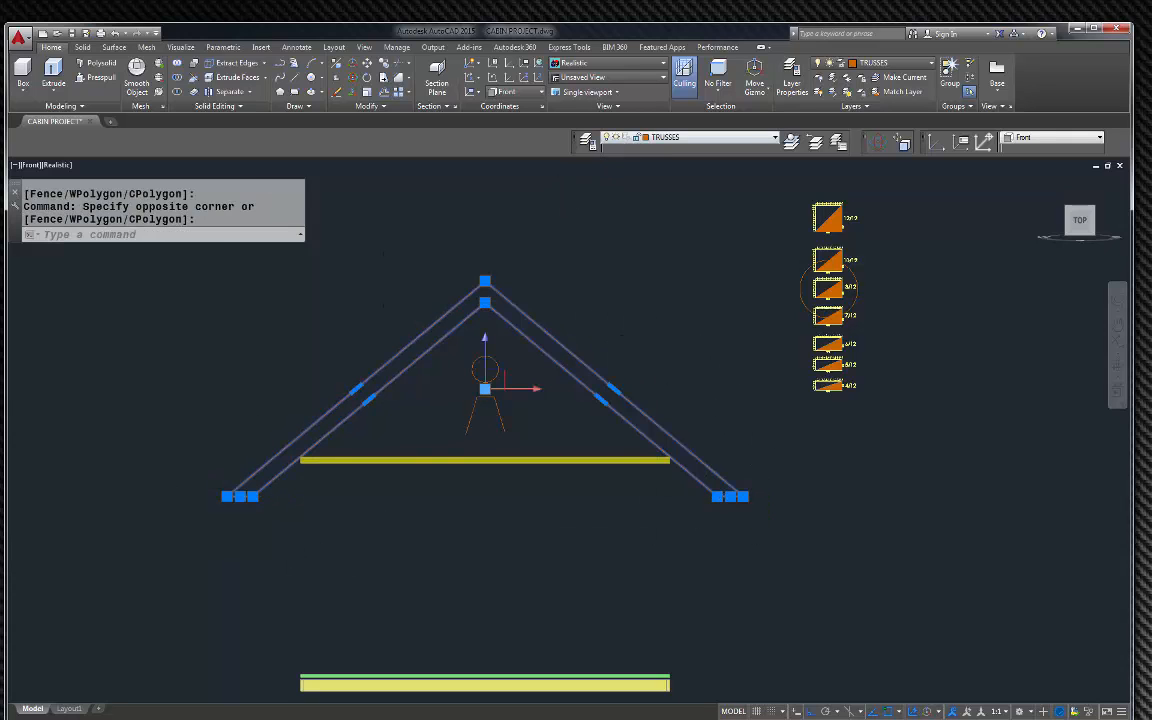
text(j)
key(Return)
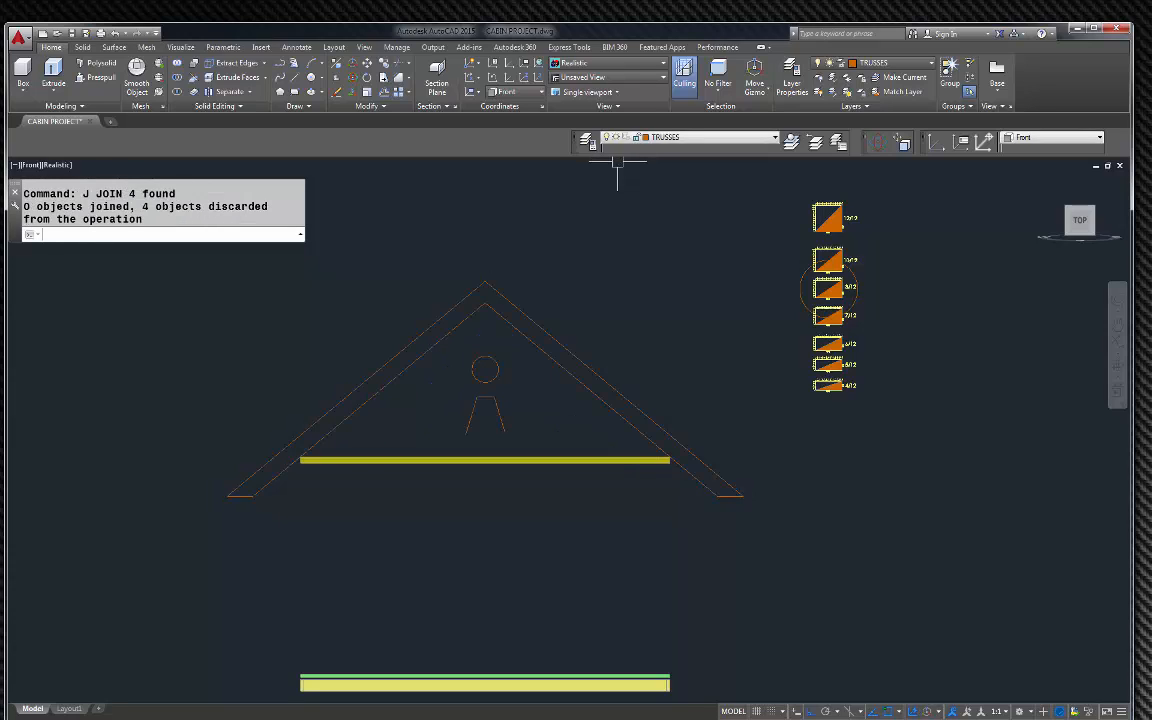
key(Return)
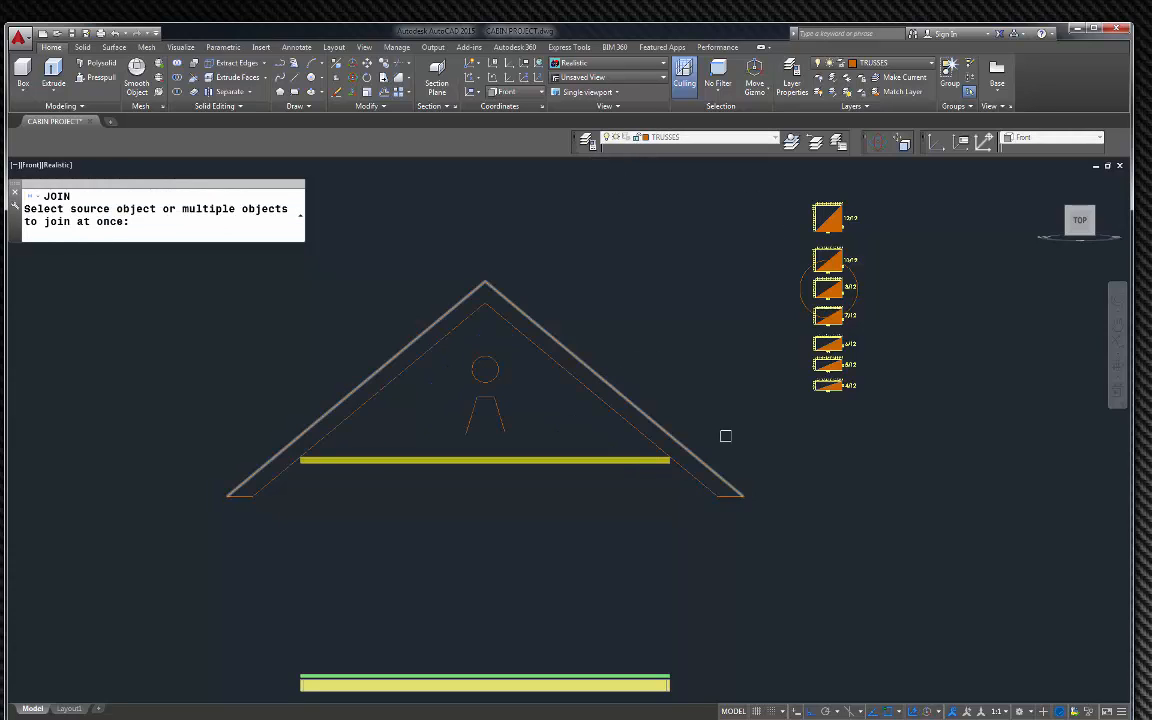
key(Escape)
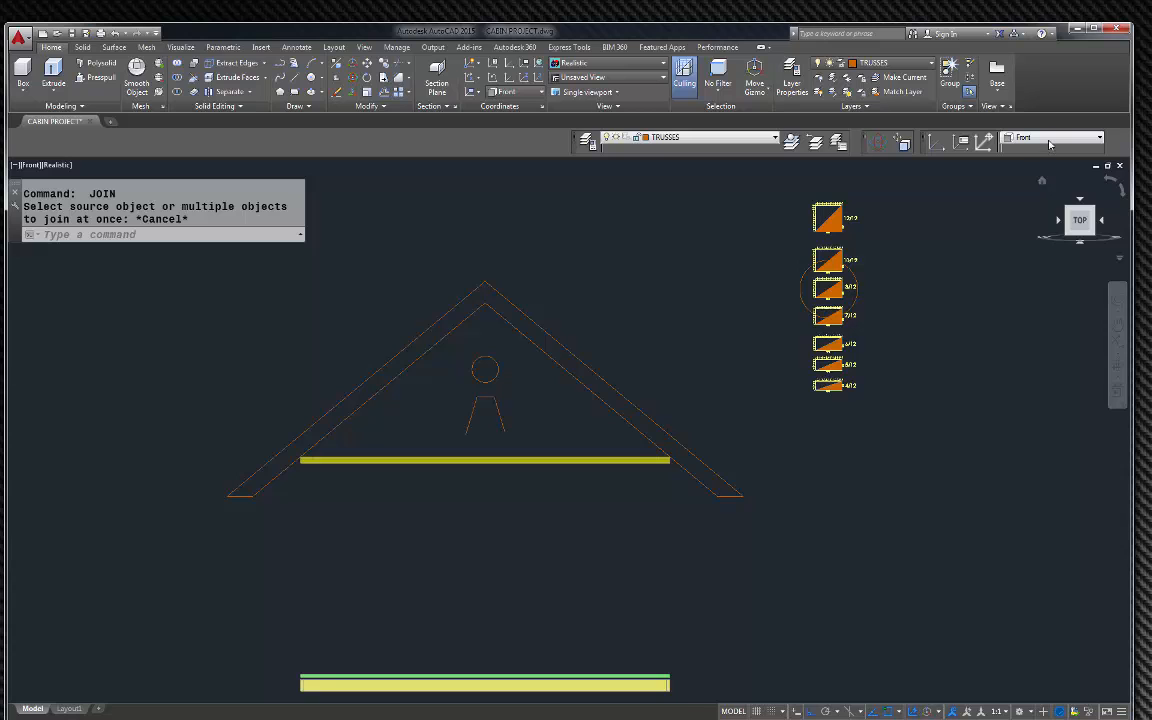
Step: Set the UCS to World and switch to the home isometric view to inspect the tail segments' alignment with the rafters
click(1049, 142)
click(1030, 150)
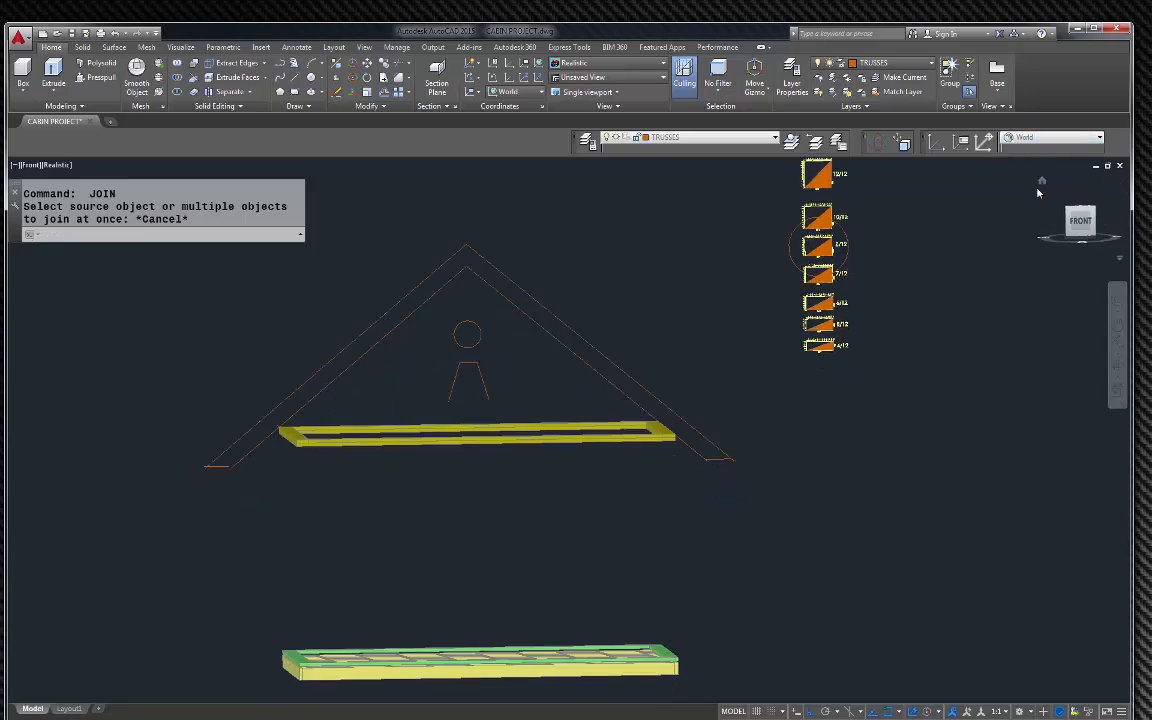
click(1041, 181)
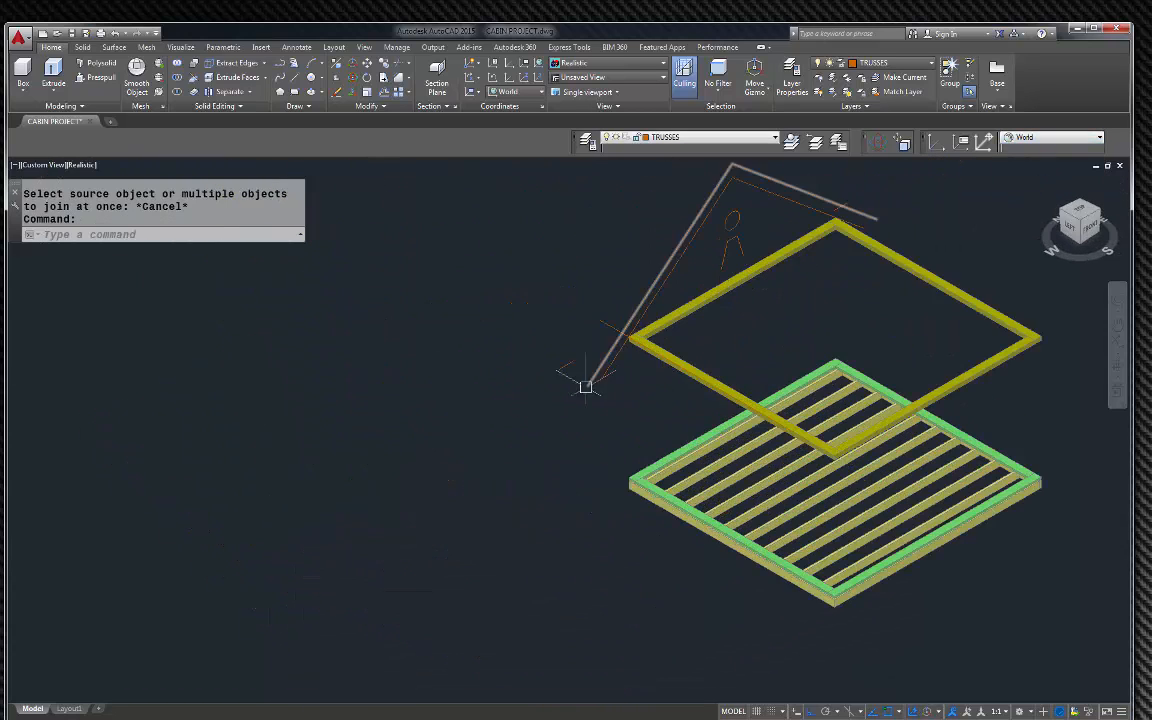
scroll(725, 224, up, 5)
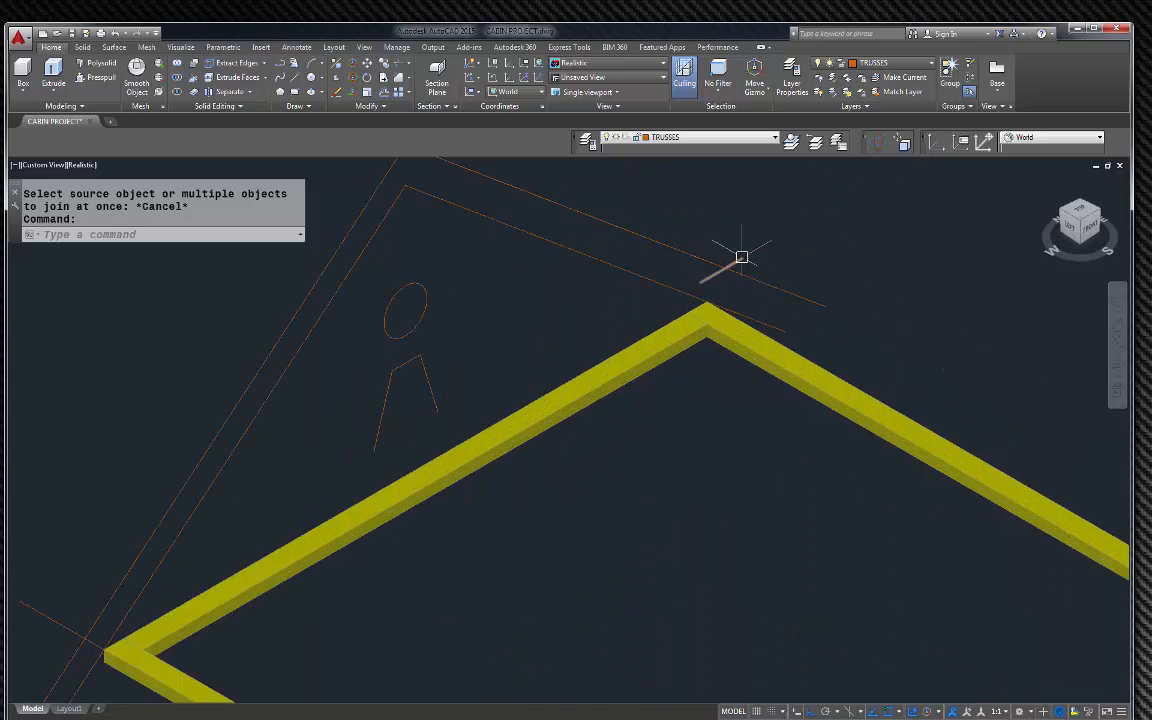
click(741, 257)
key(Escape)
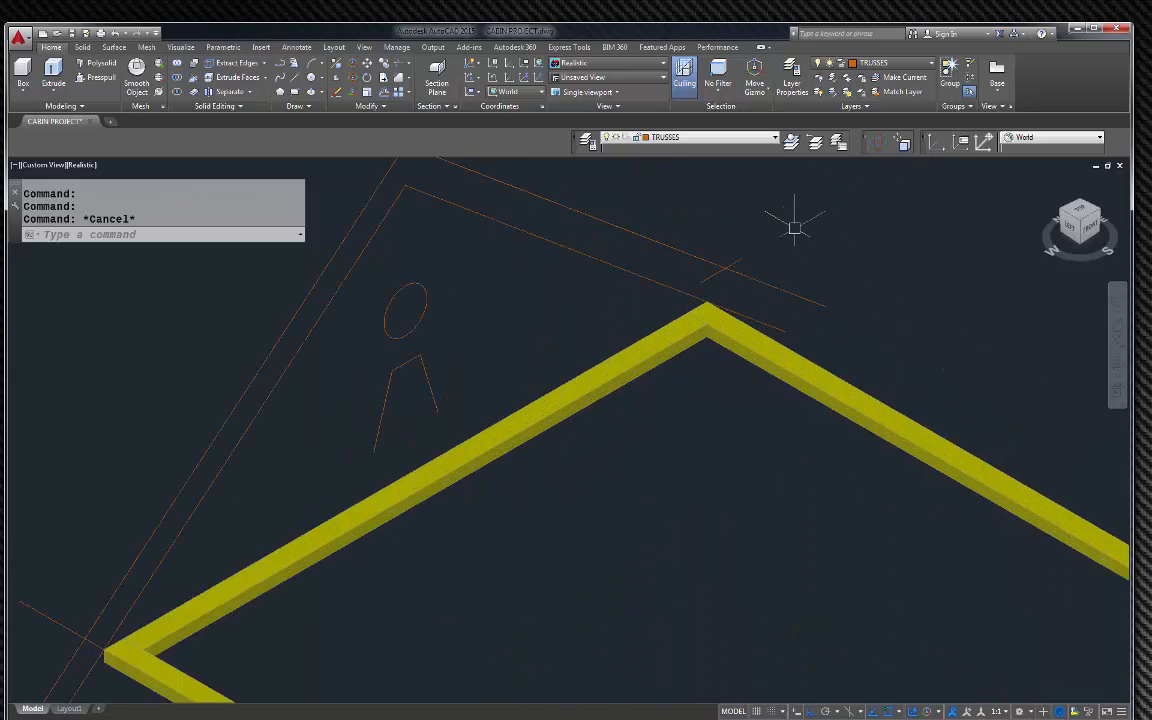
Step: Move the tail segment near the beam frame's back corner by its endpoint onto the matching rafter end, closing that tail
scroll(795, 227, down, 2)
click(760, 249)
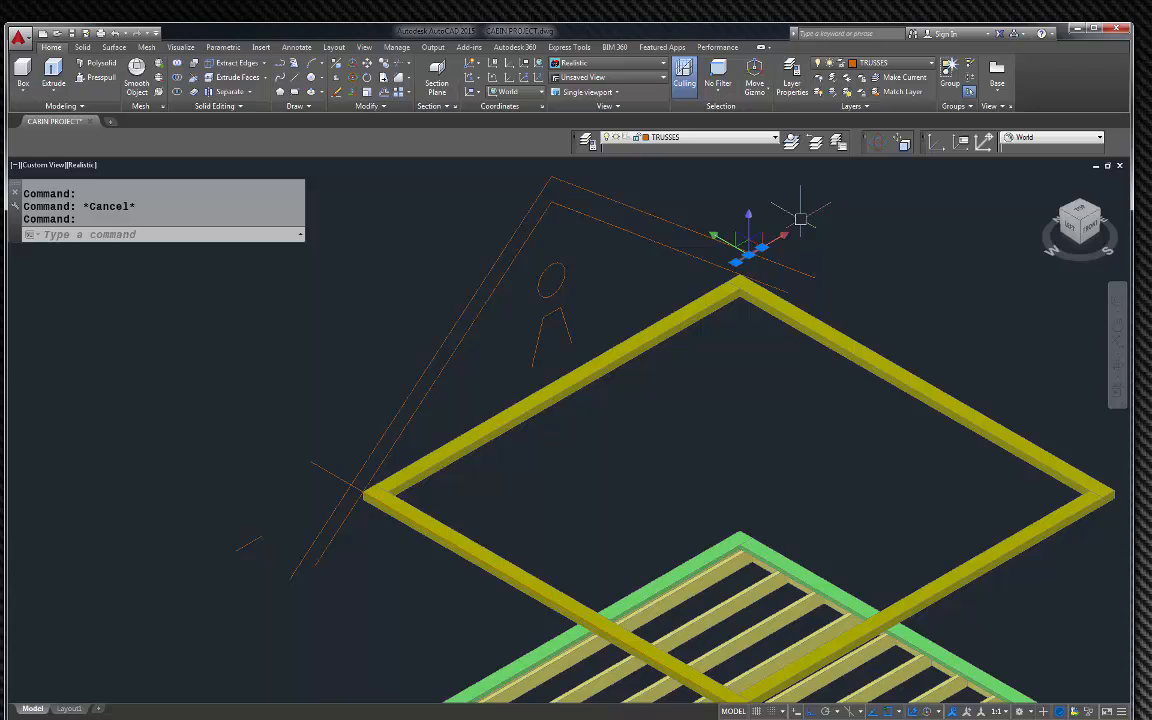
text(m)
key(Return)
click(758, 247)
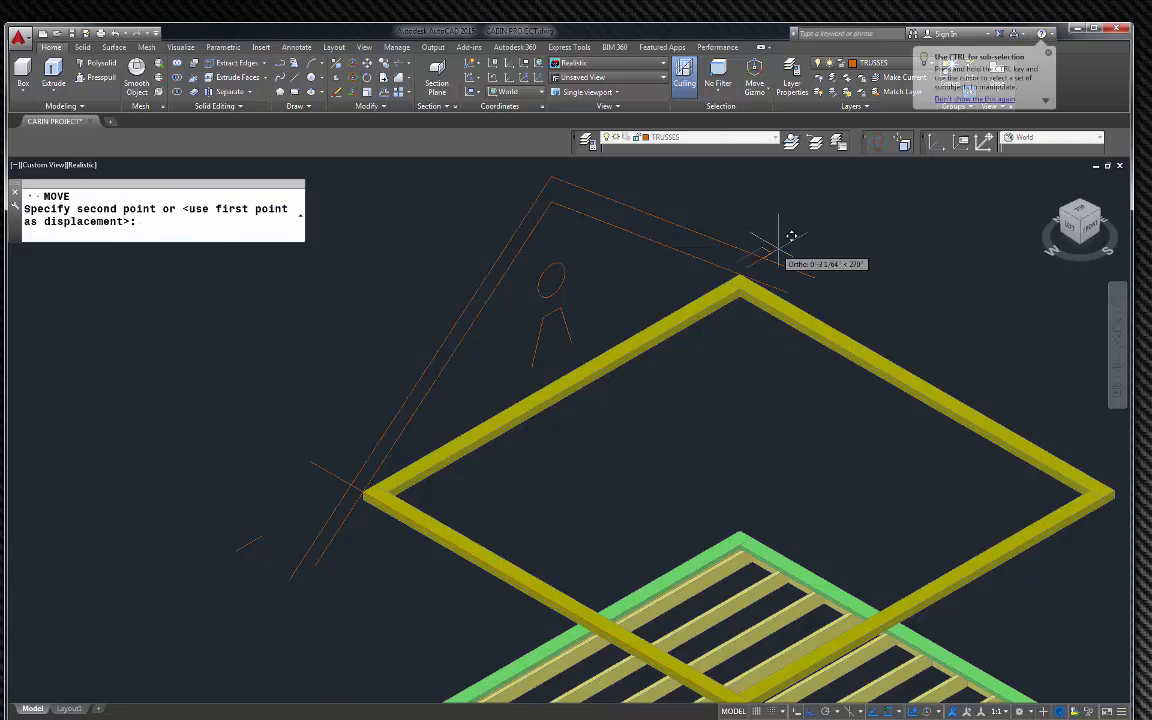
click(813, 267)
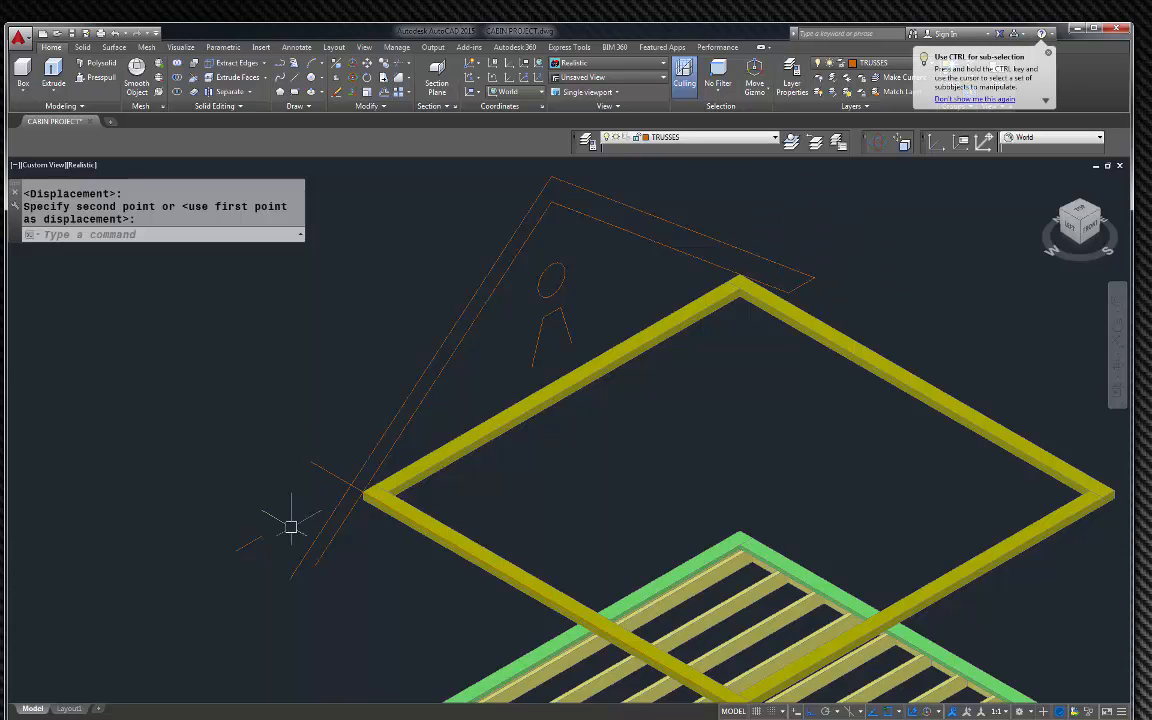
Step: Move the remaining detached tail segment from its inner endpoint to the inner rafter polyline's open end
click(247, 542)
text(m)
key(Return)
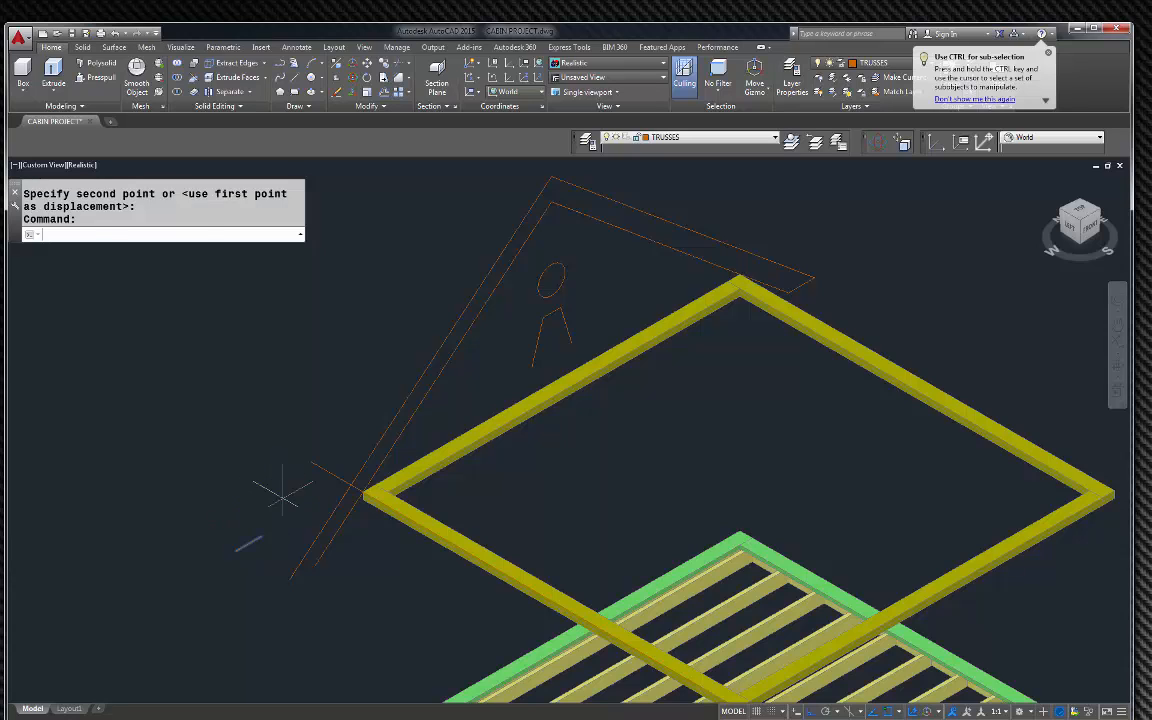
click(260, 537)
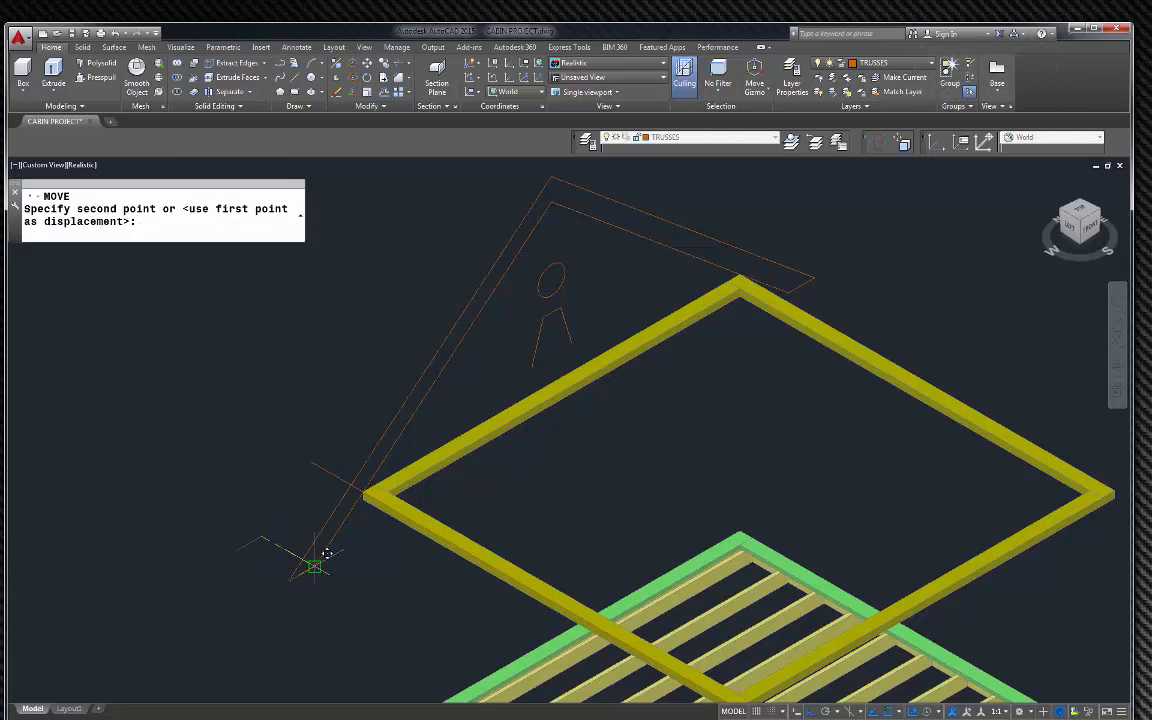
click(314, 566)
Step: Join the two rafter polylines and both realigned tail segments into one closed truss outline
click(342, 611)
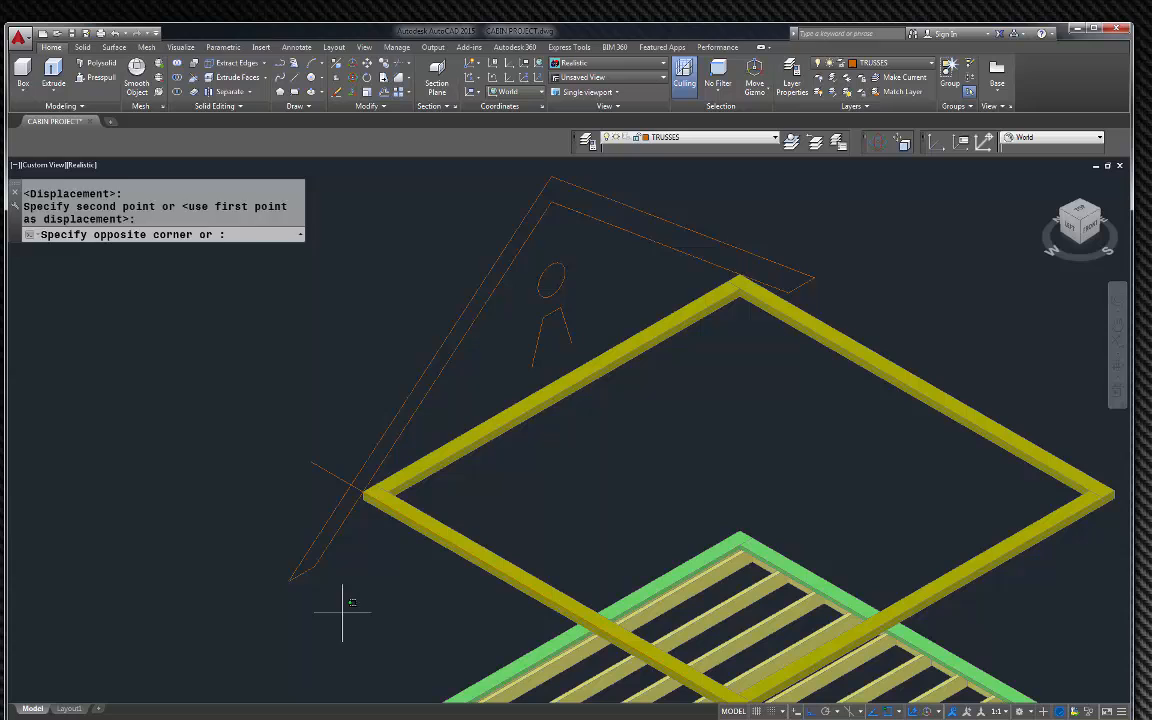
click(243, 558)
click(818, 275)
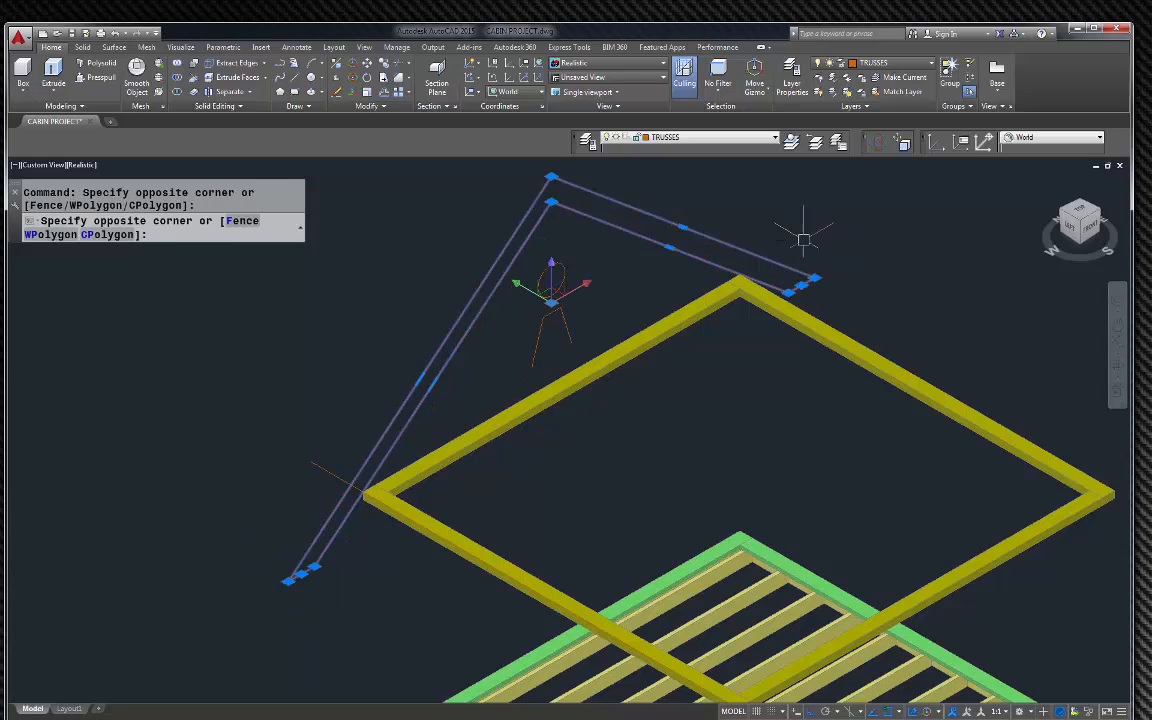
click(805, 230)
text(j)
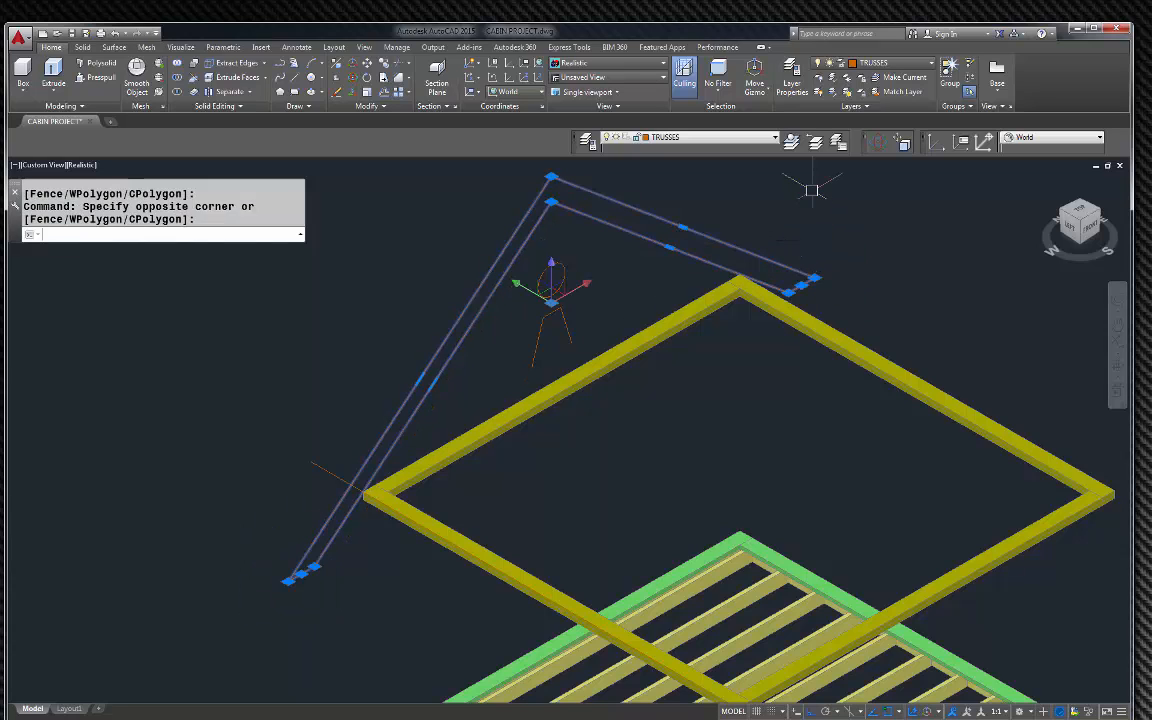
key(Return)
click(744, 247)
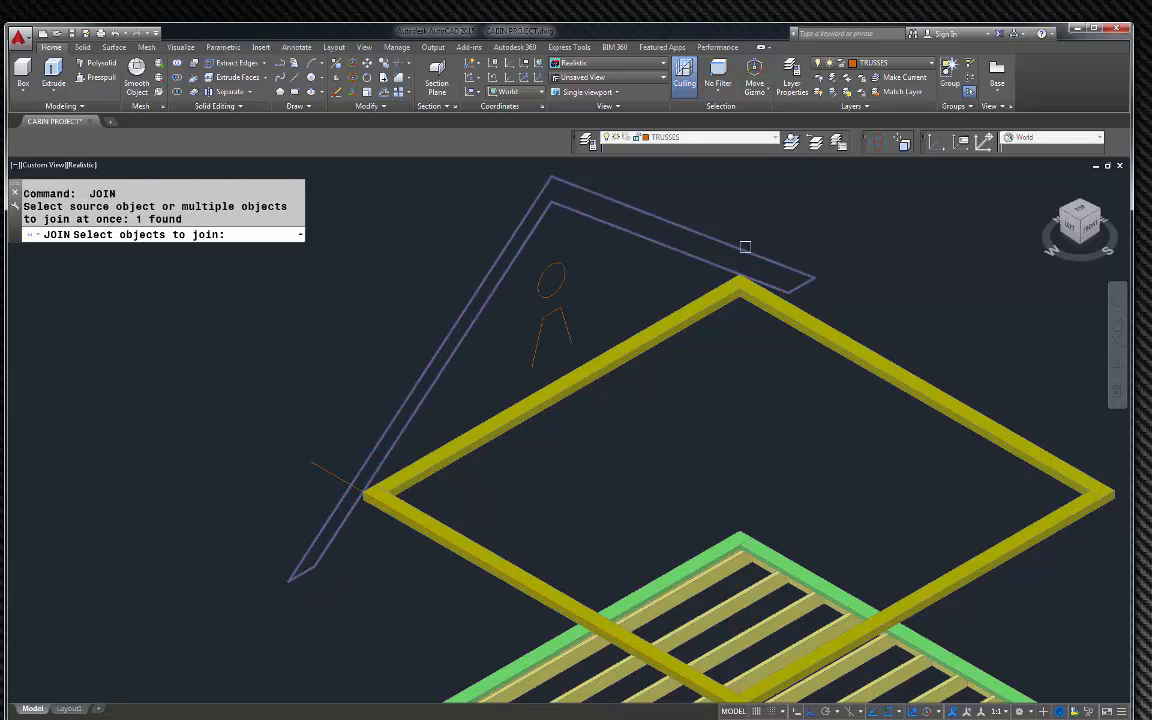
key(Escape)
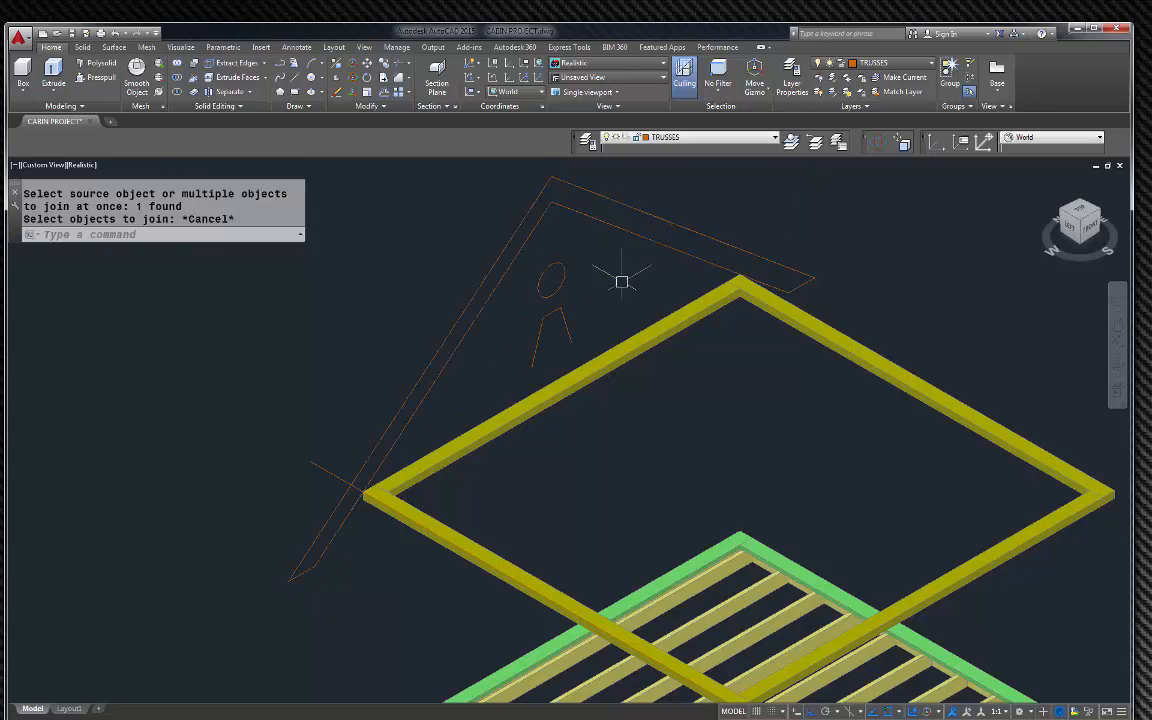
click(648, 214)
key(Escape)
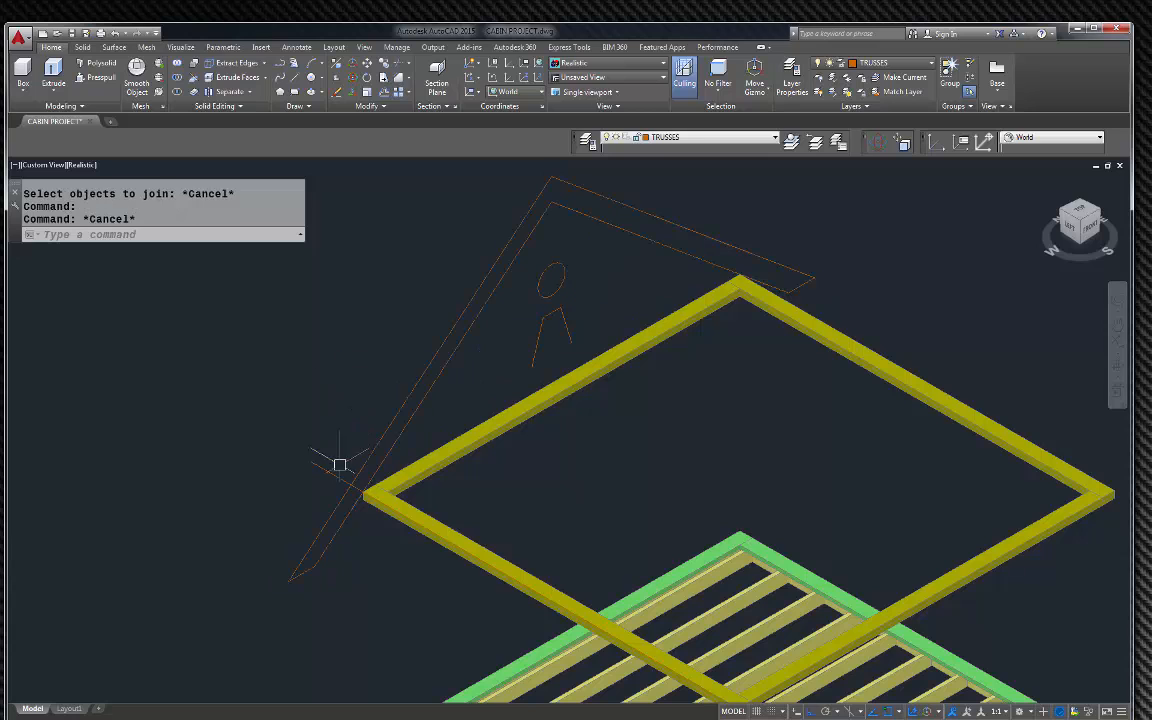
Step: Erase the leftover construction line projecting outward from the beam frame's corner beside the rafter
click(322, 468)
key(Delete)
scroll(663, 278, down, 4)
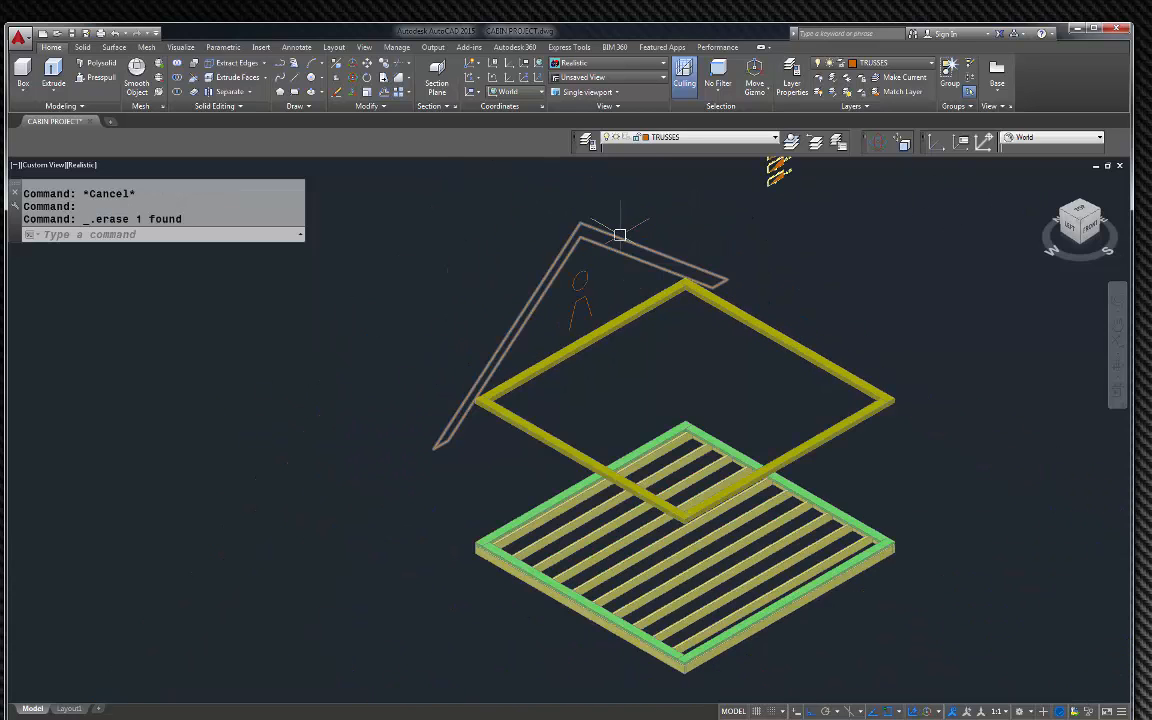
click(579, 214)
key(Escape)
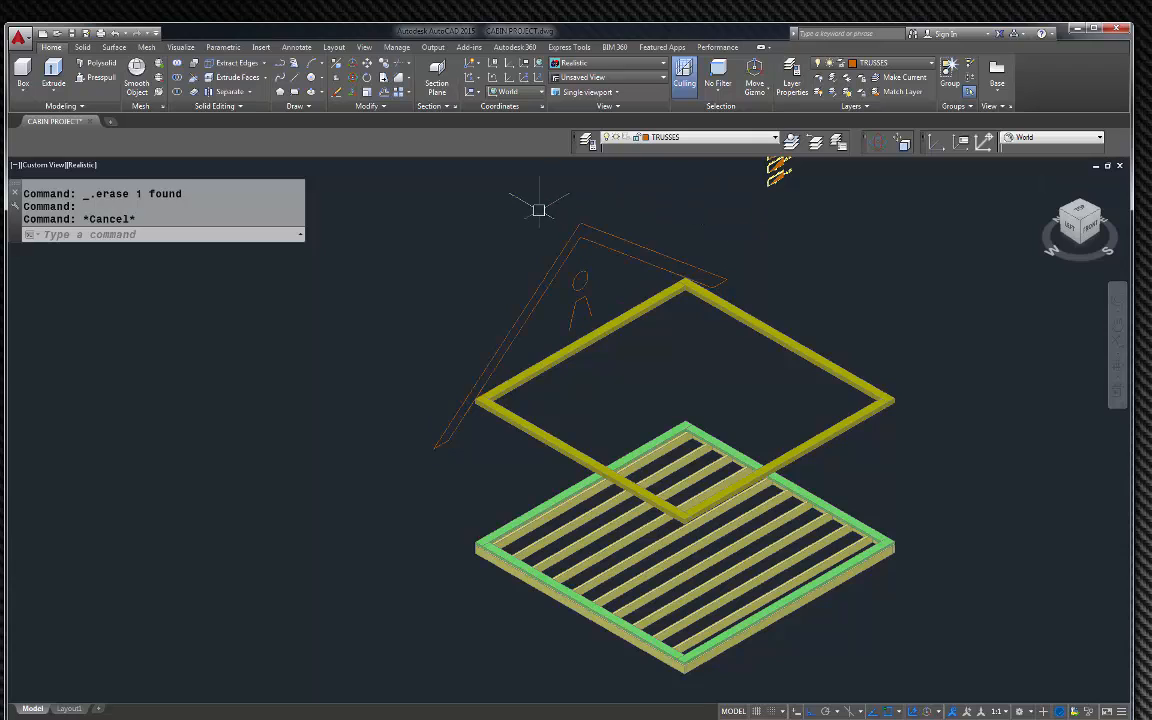
Step: Extrude the closed truss outline across the beam frame, ending it at the frame's far corner
click(53, 68)
scroll(640, 220, up, 4)
click(601, 247)
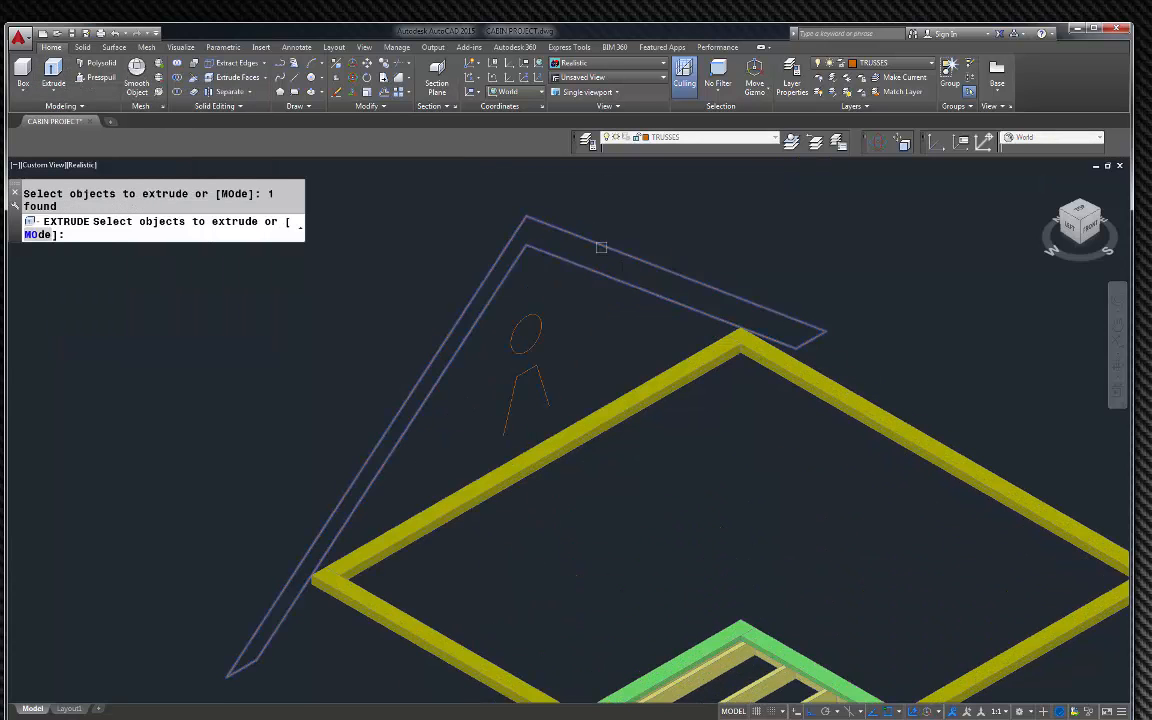
key(Return)
scroll(592, 193, down, 5)
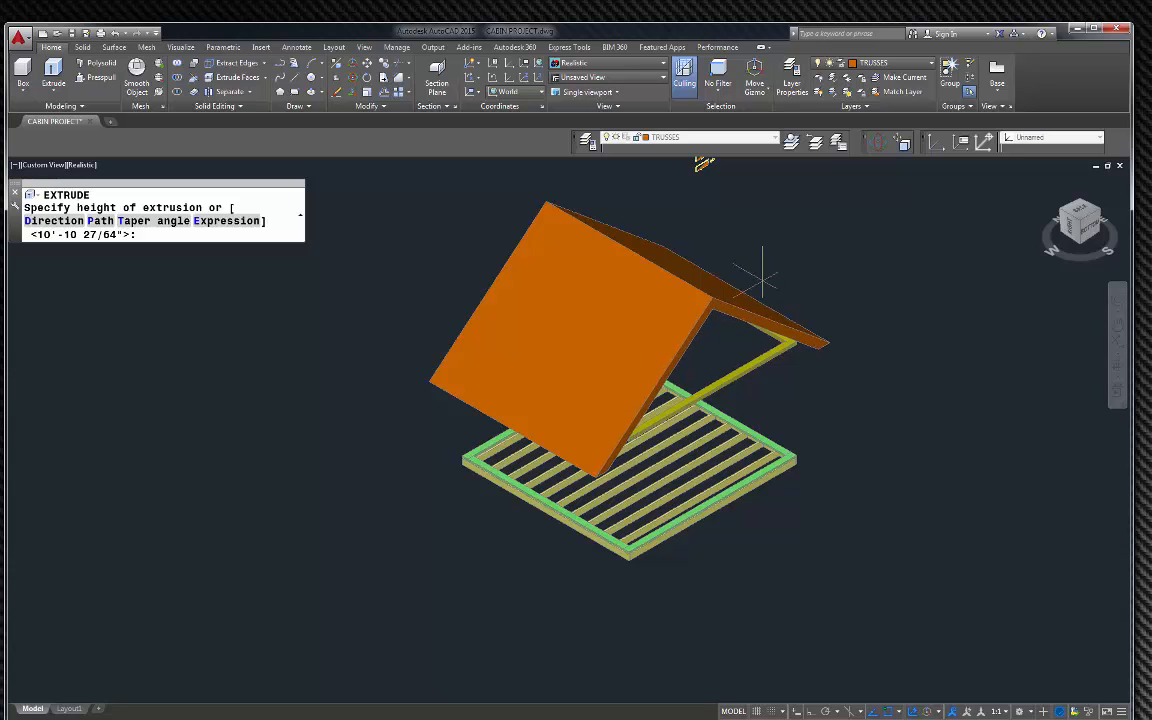
scroll(805, 328, up, 4)
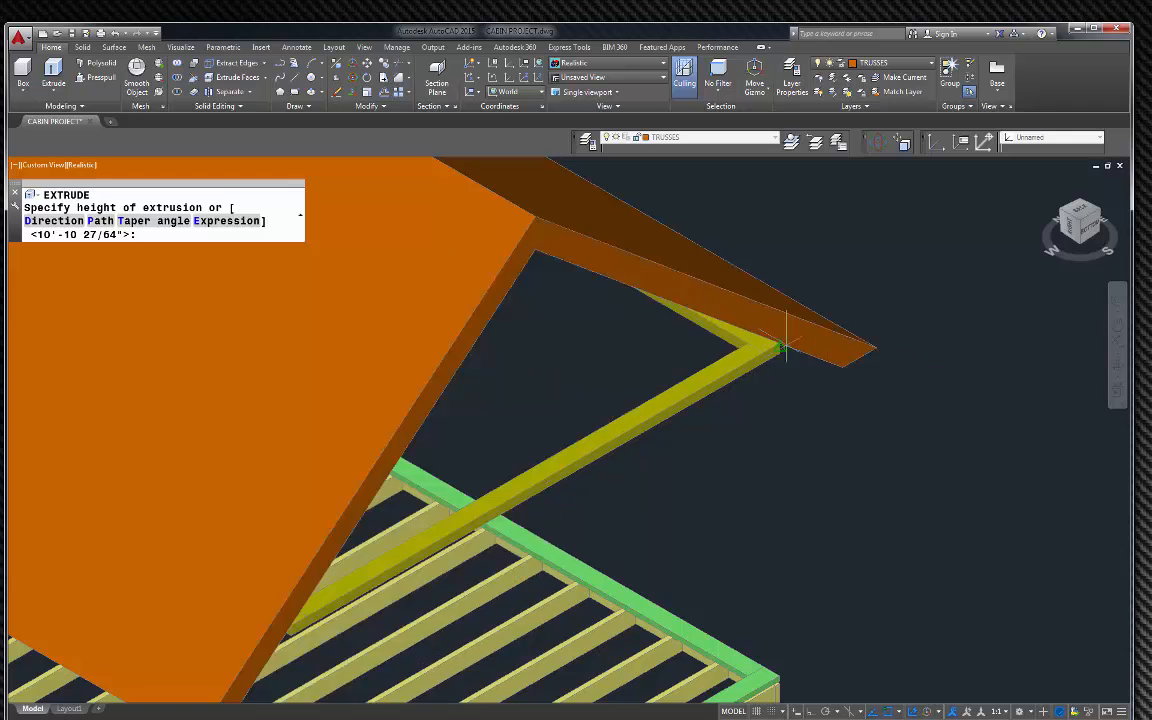
scroll(785, 340, down, 5)
click(778, 335)
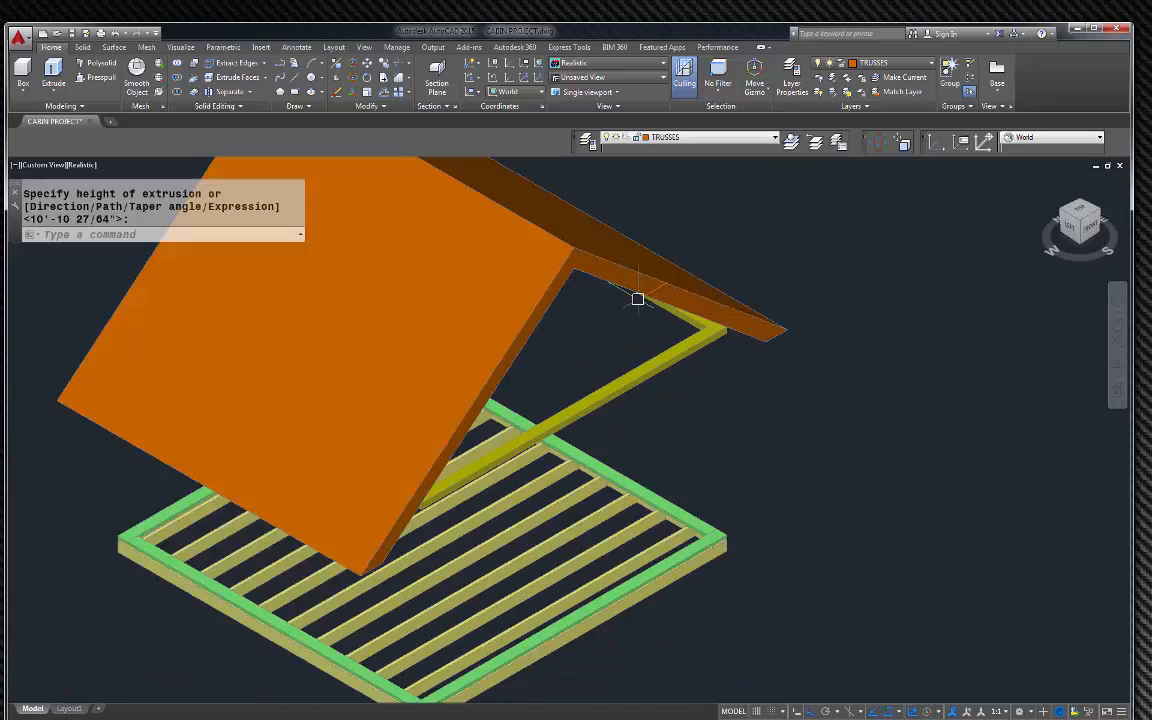
click(1094, 227)
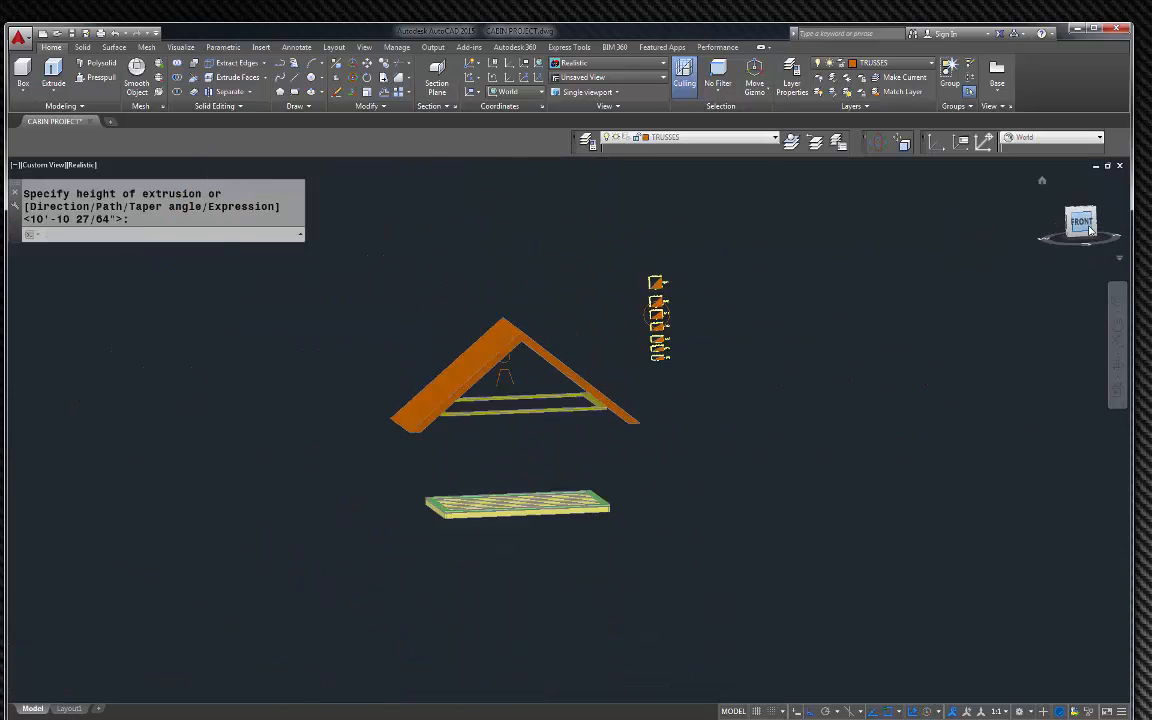
click(1097, 216)
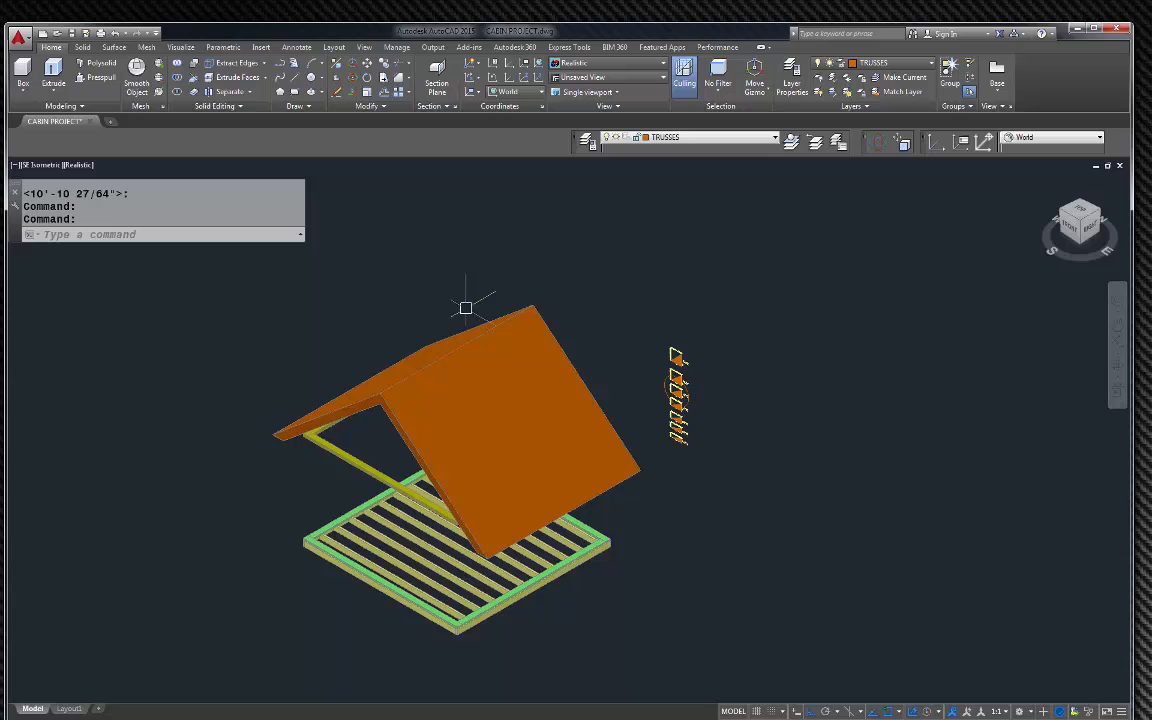
scroll(390, 328, down, 2)
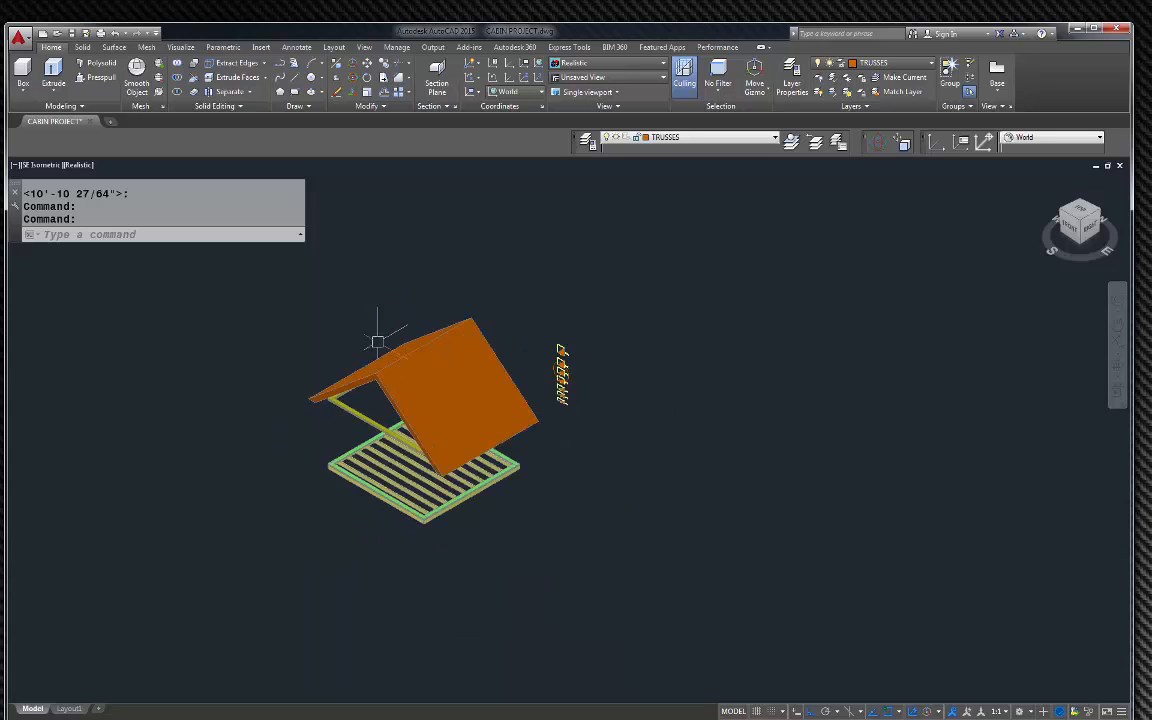
scroll(373, 400, up, 3)
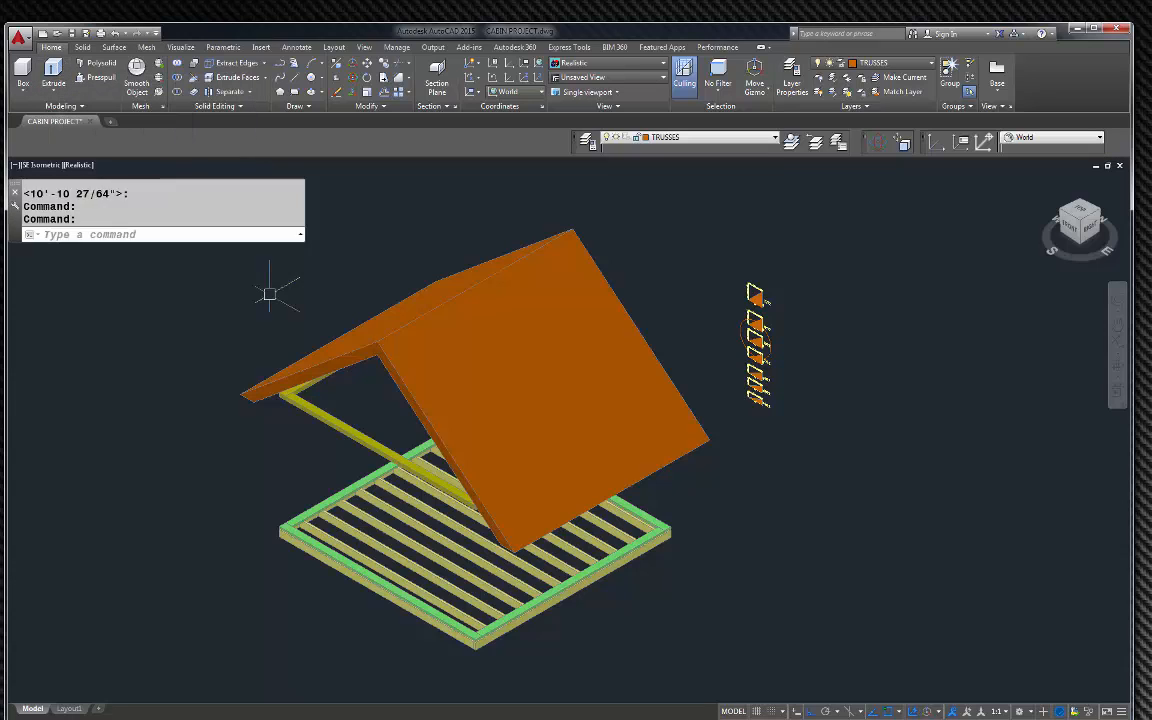
Step: Undo the recent view changes and the solid extrusion of the roof profile
text(u)
key(Return)
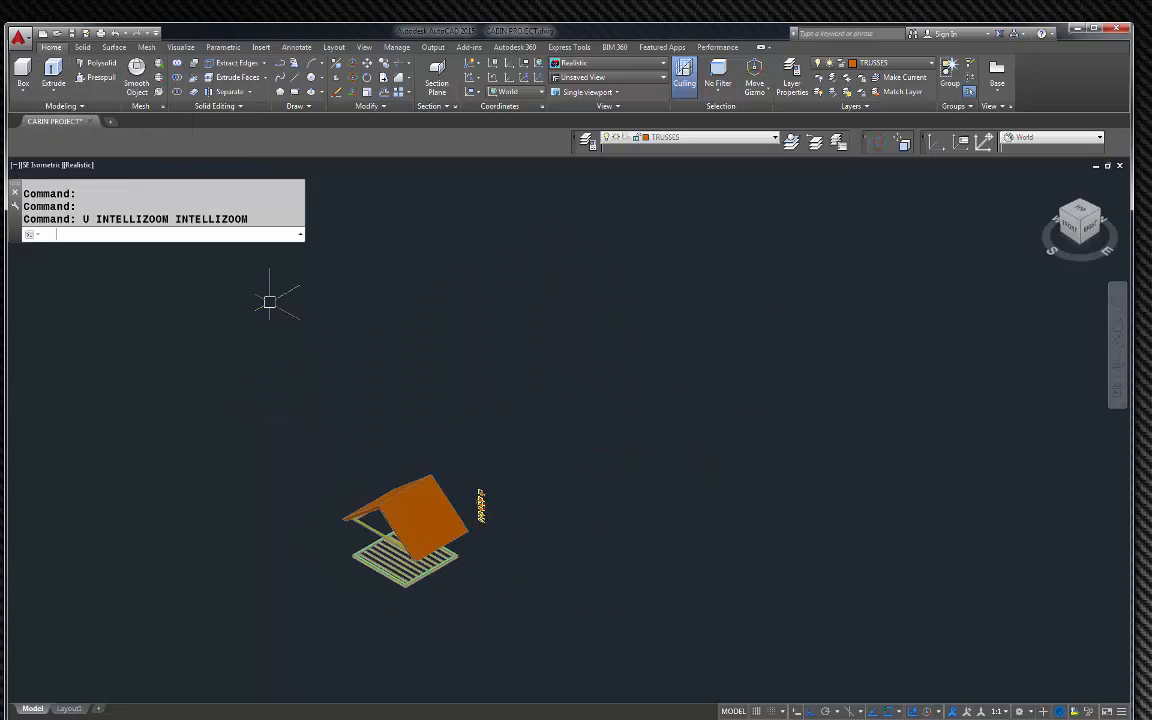
text(u)
key(Return)
text(u)
key(Return)
text(u)
key(Return)
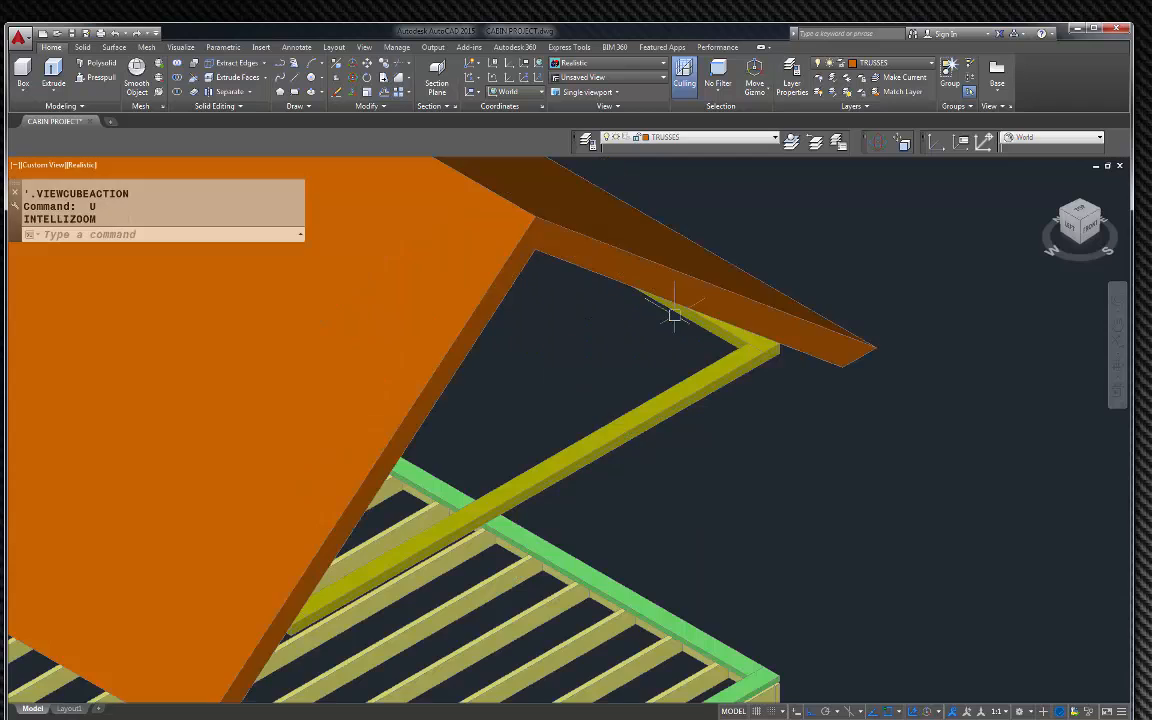
text(u)
key(Return)
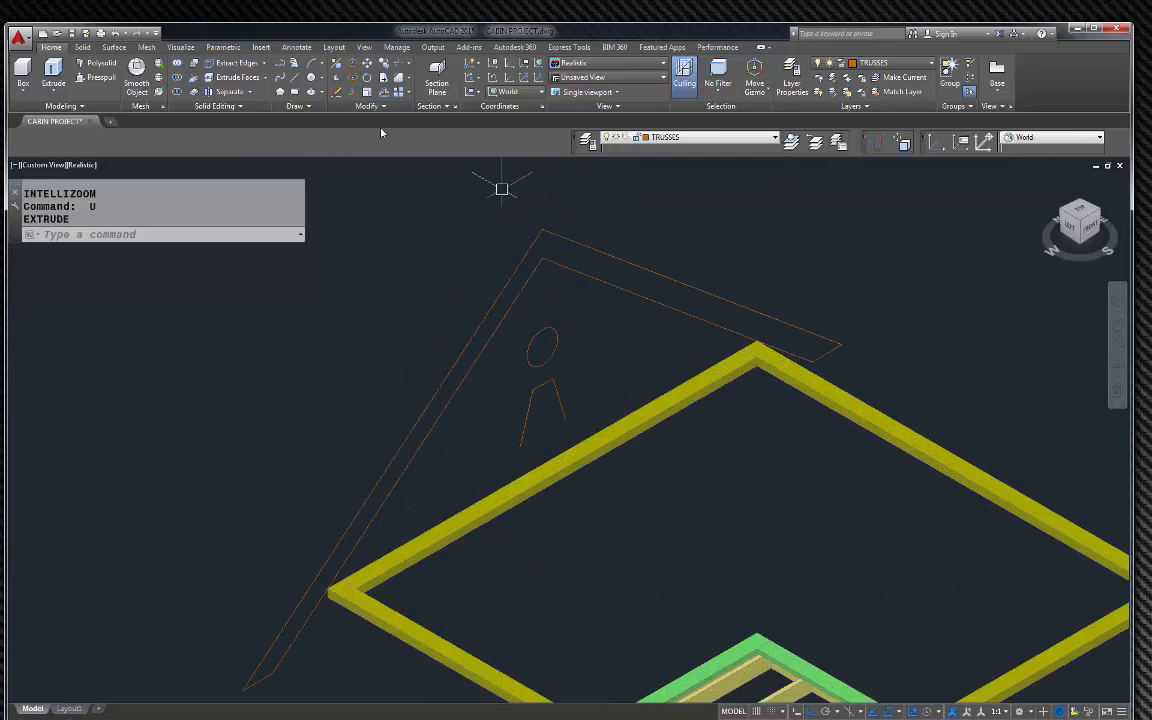
Step: Extrude the closed truss profile at the end of the wall plates by 1.5 inches
click(53, 70)
click(561, 231)
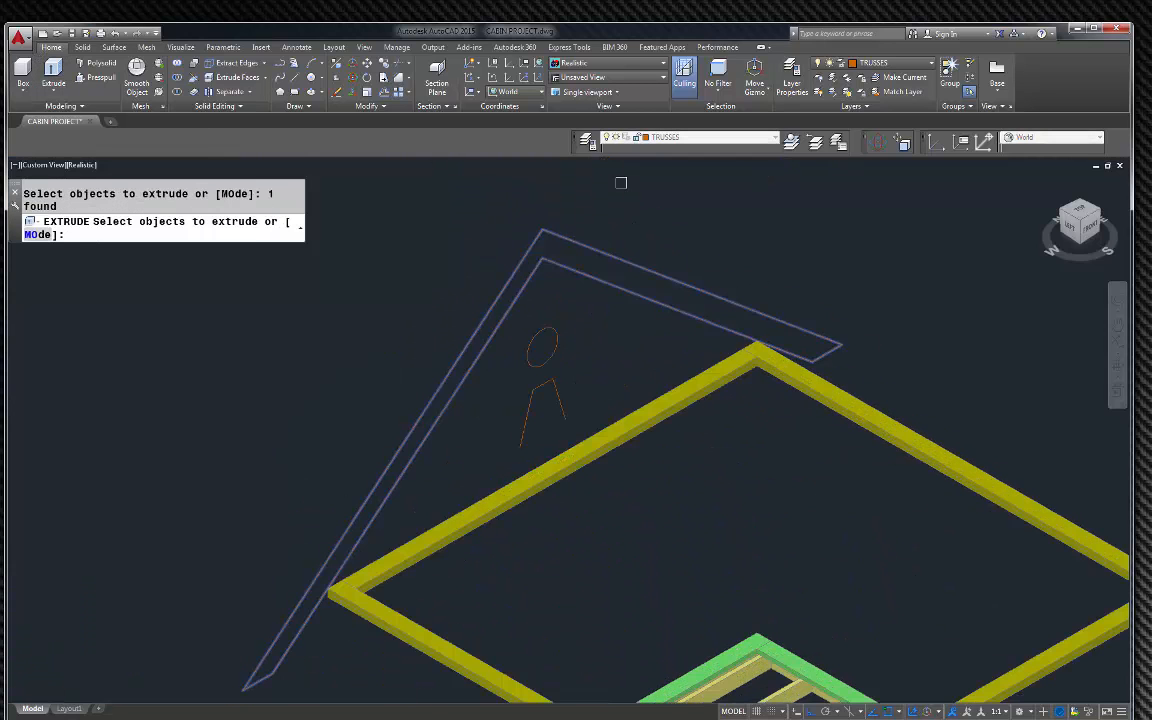
key(Return)
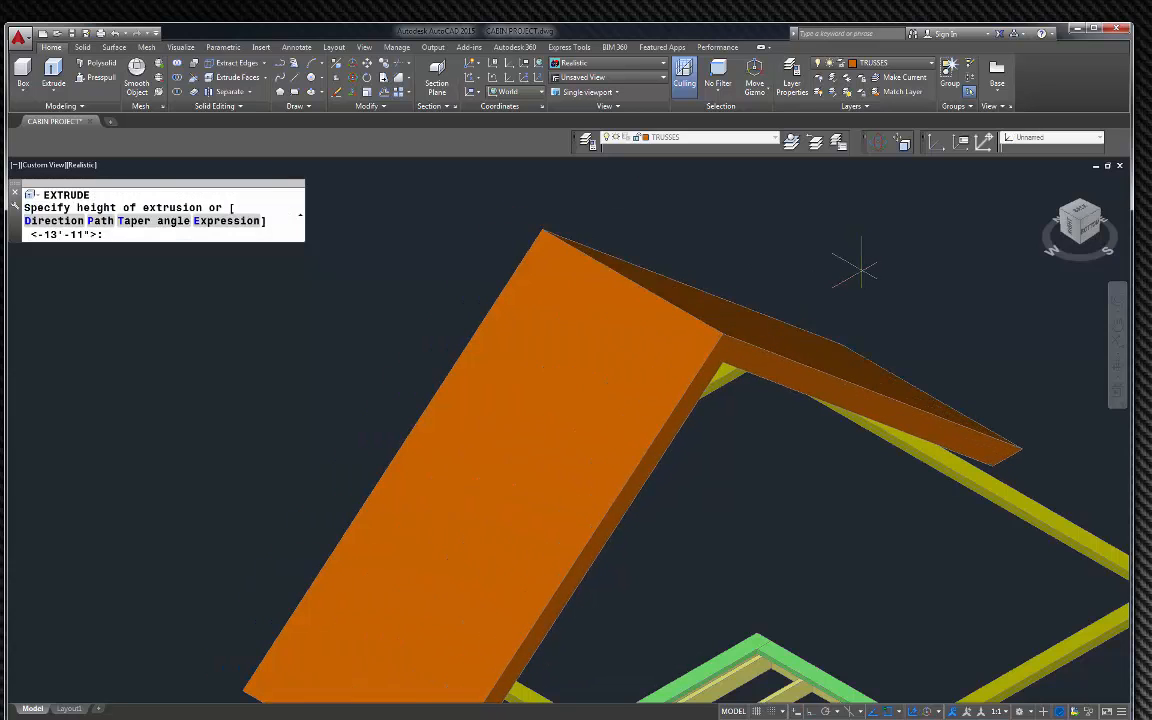
text(1.5)
key(Return)
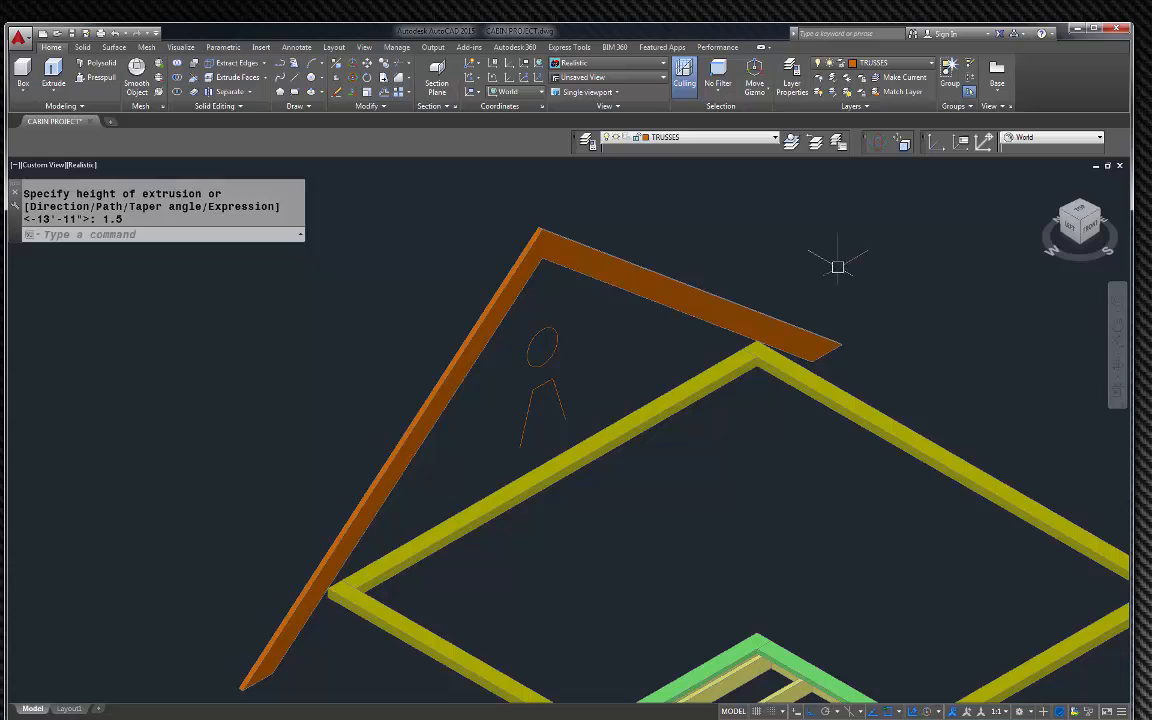
scroll(760, 257, down, 2)
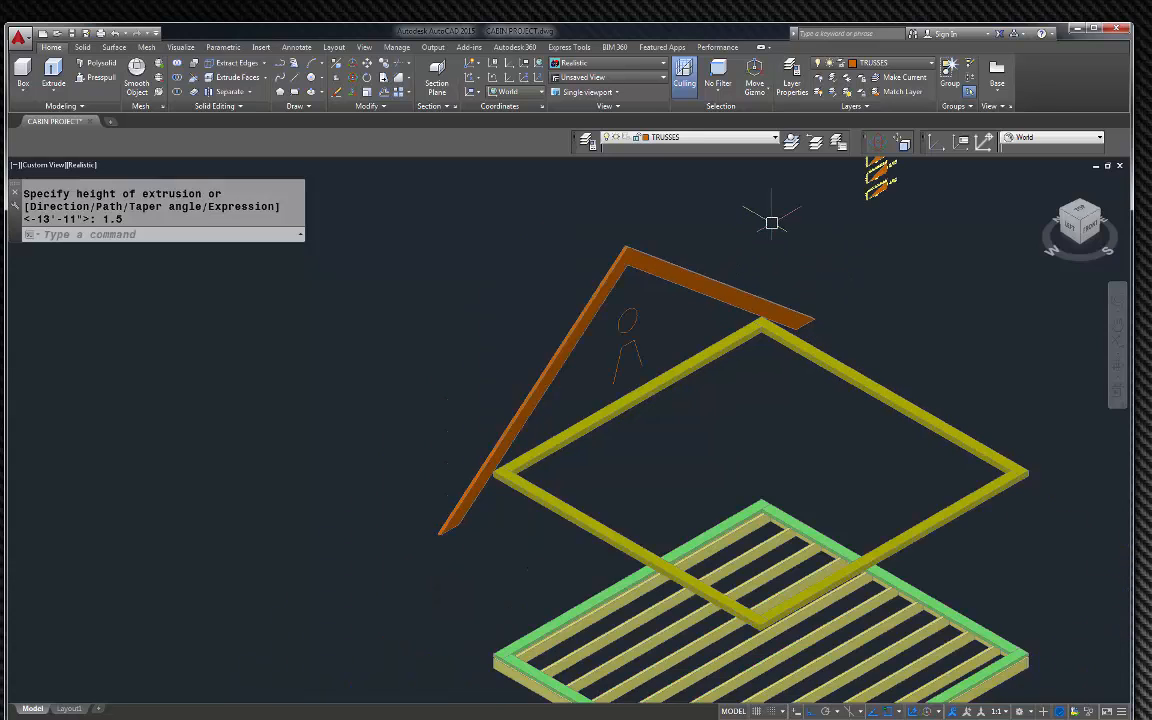
click(663, 255)
scroll(663, 255, up, 2)
scroll(651, 208, down, 4)
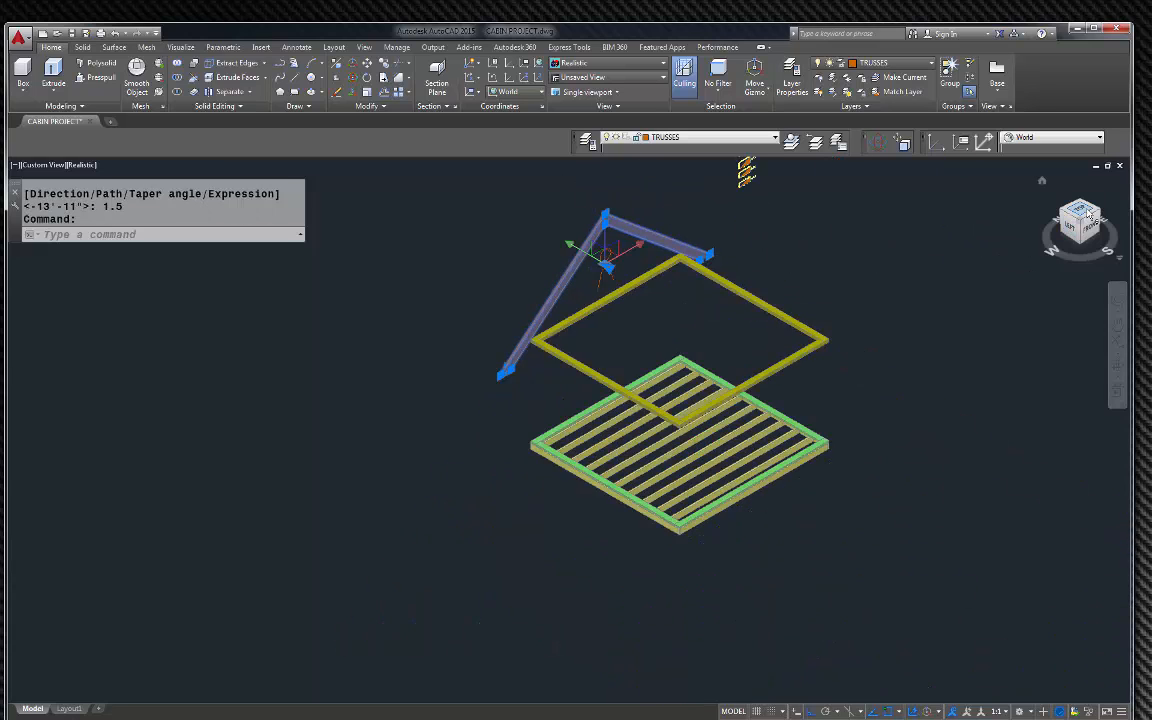
key(Escape)
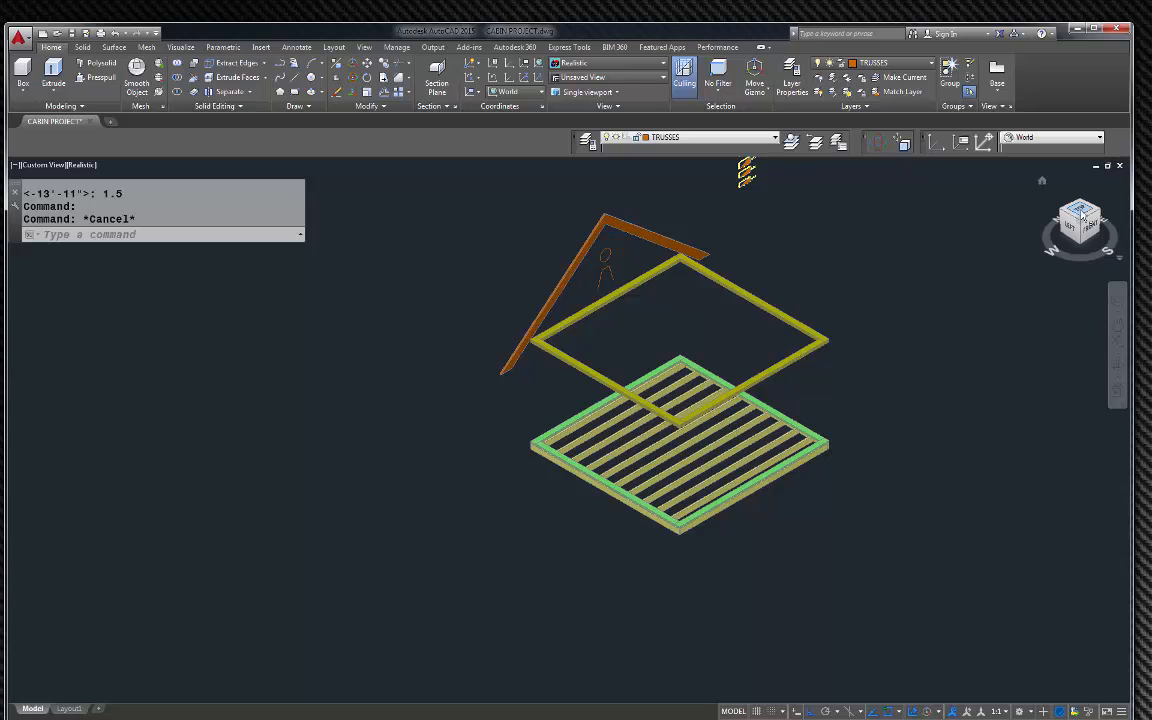
Step: In the top view, set up a classic rectangular array with 11 rows, 1 column and a 24-inch row offset
click(1081, 214)
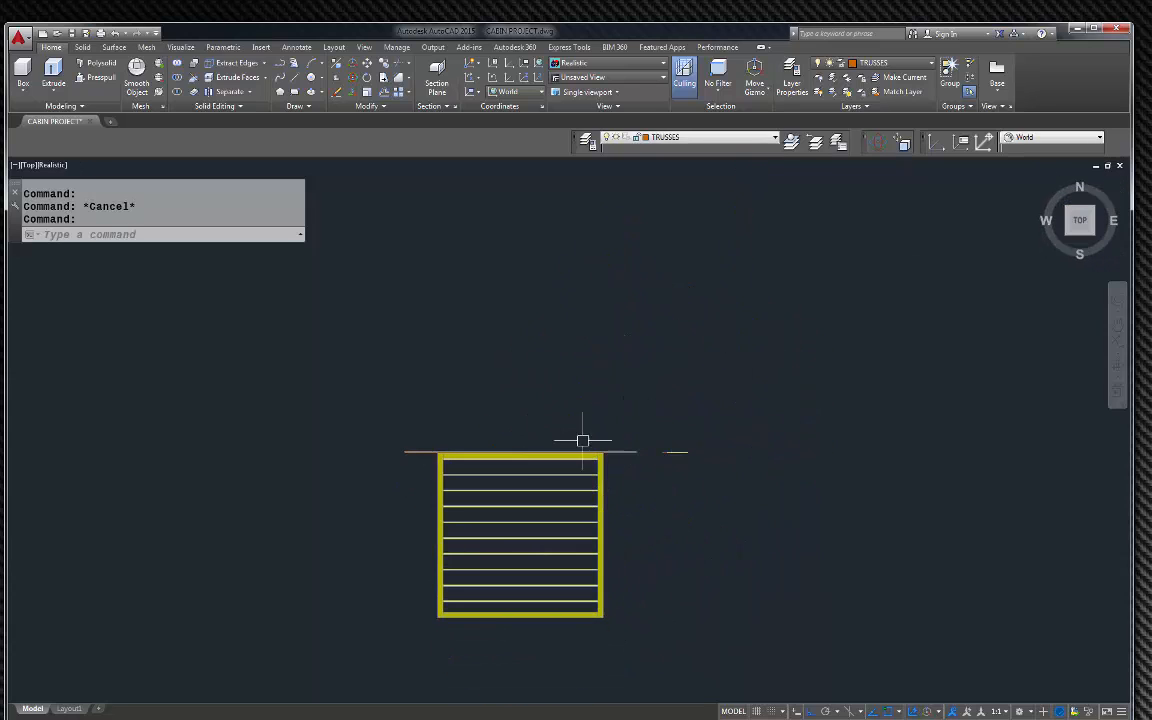
scroll(630, 458, up, 2)
scroll(679, 455, up, 1)
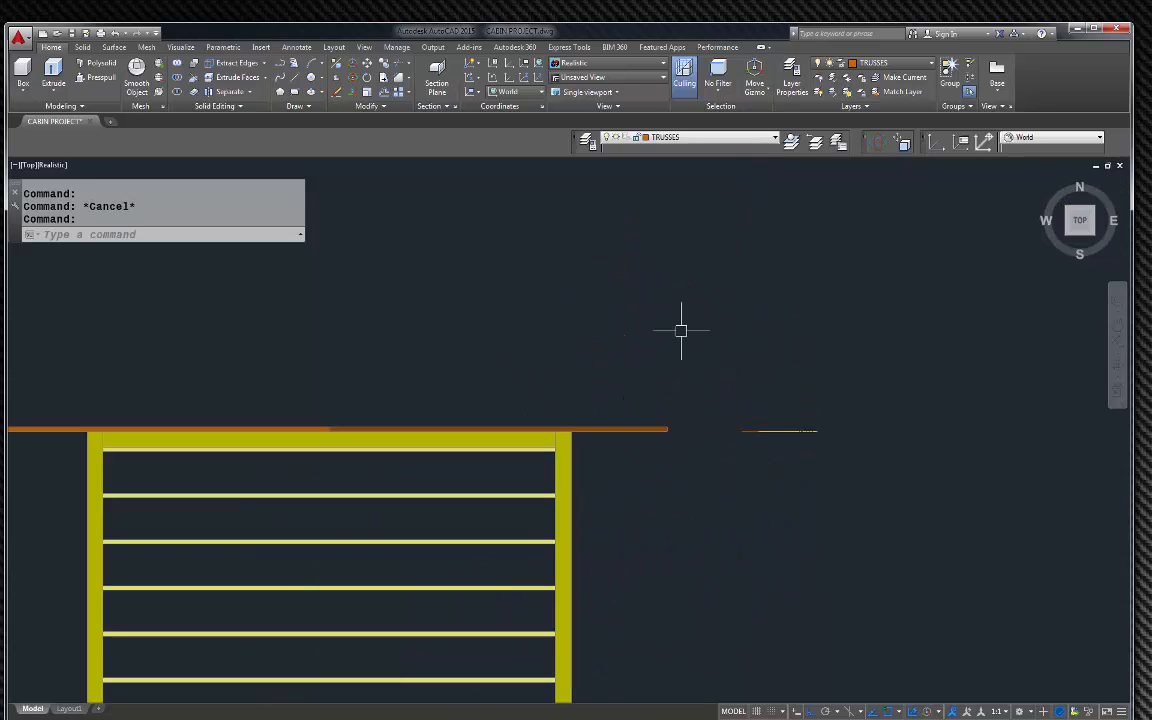
text(ARR)
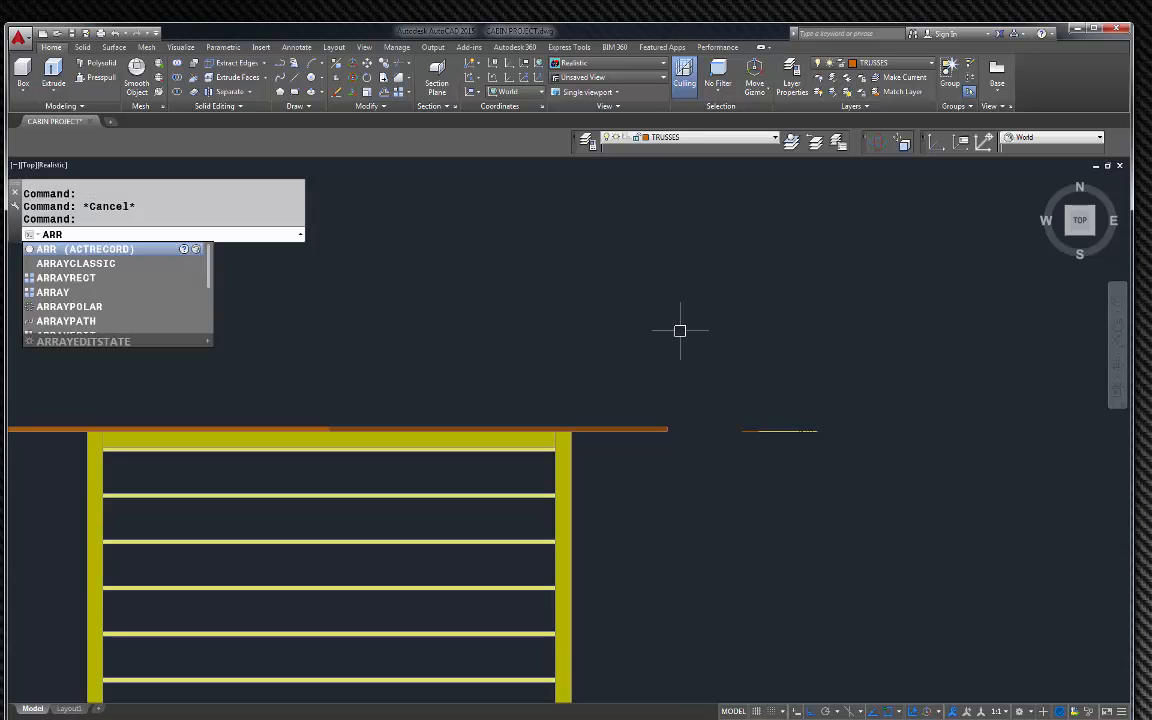
key(Down)
key(Down)
key(Up)
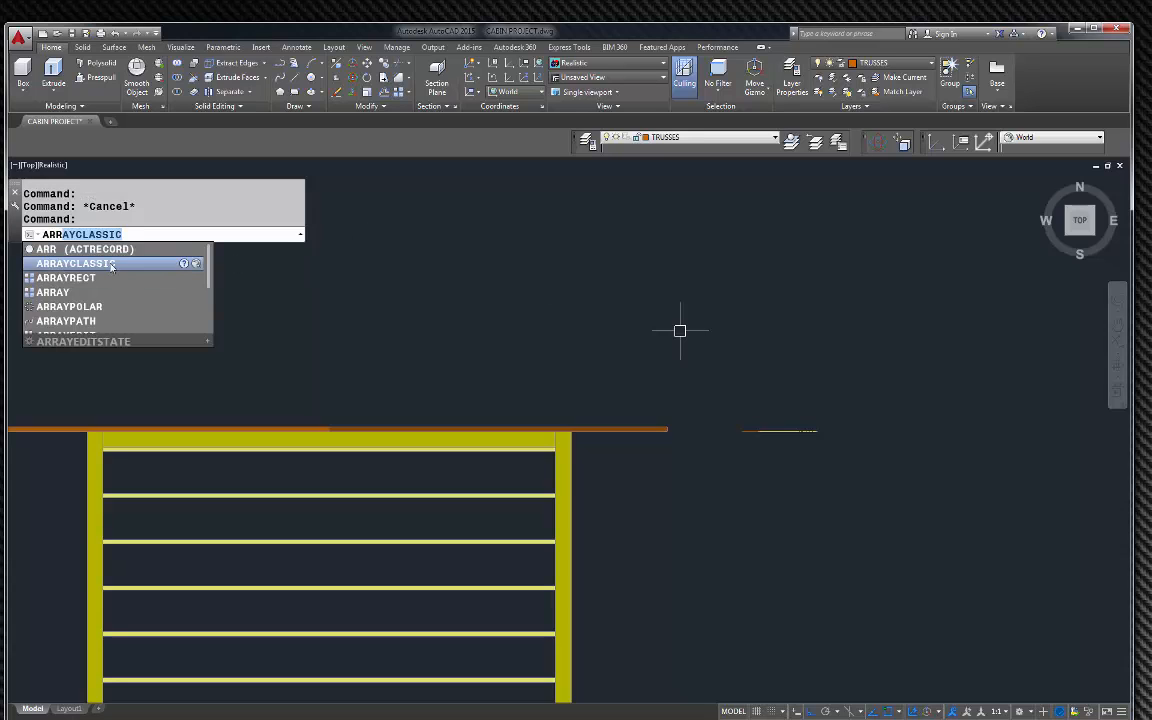
key(Return)
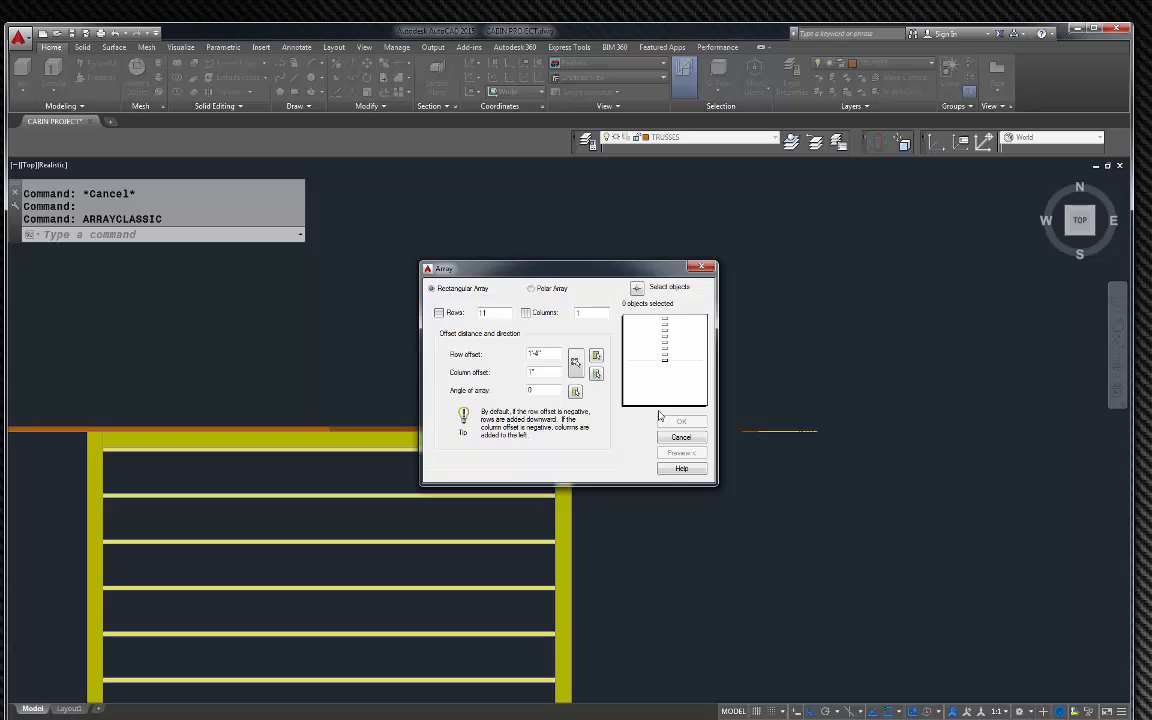
drag(559, 271, 540, 149)
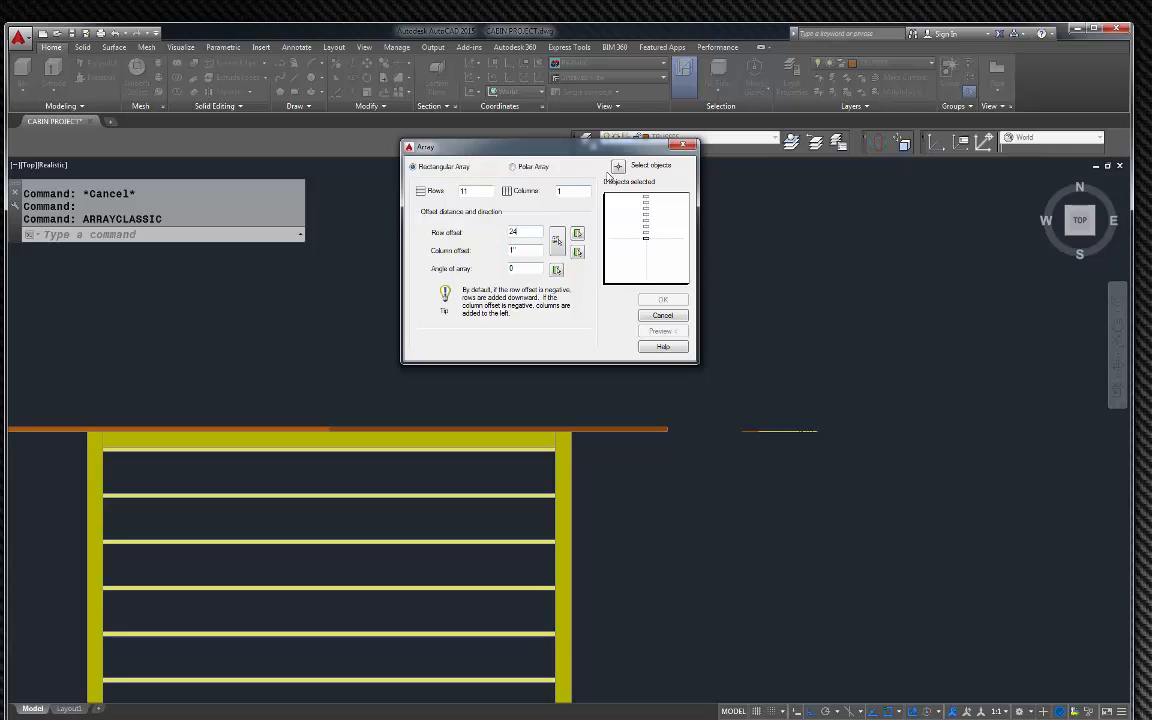
Step: Select the extruded truss, preview its array running south across the cabin frame, and accept it
click(619, 167)
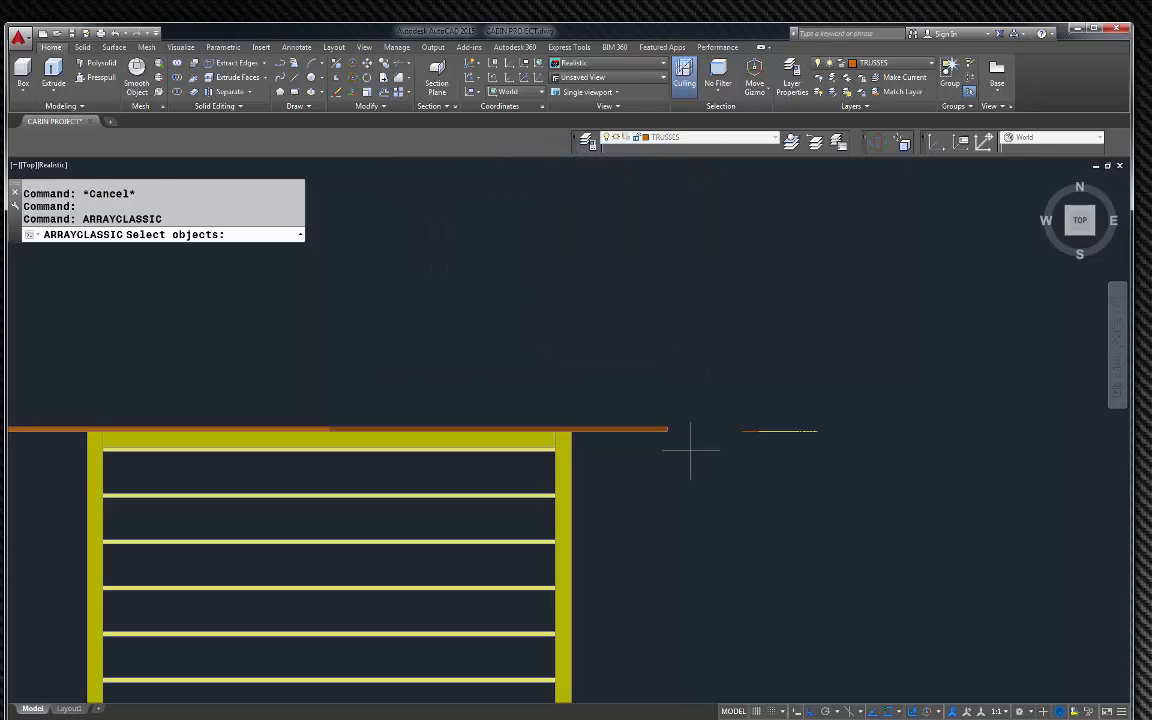
click(690, 450)
click(651, 399)
key(Return)
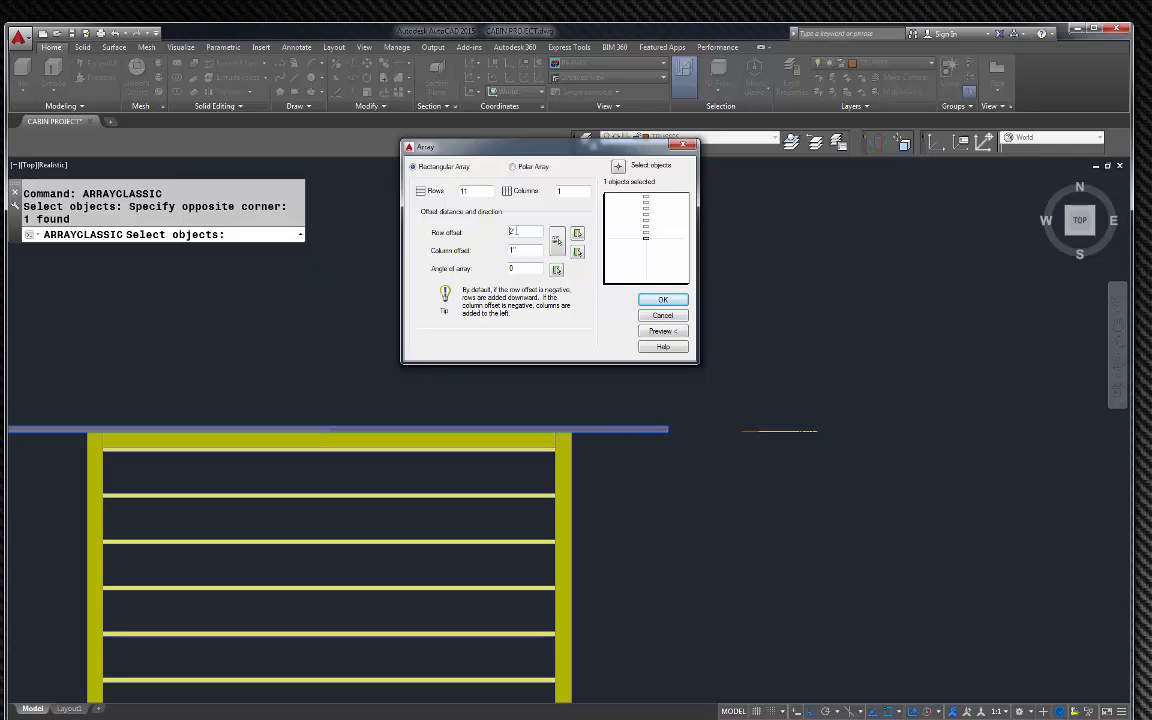
click(662, 330)
scroll(654, 298, down, 4)
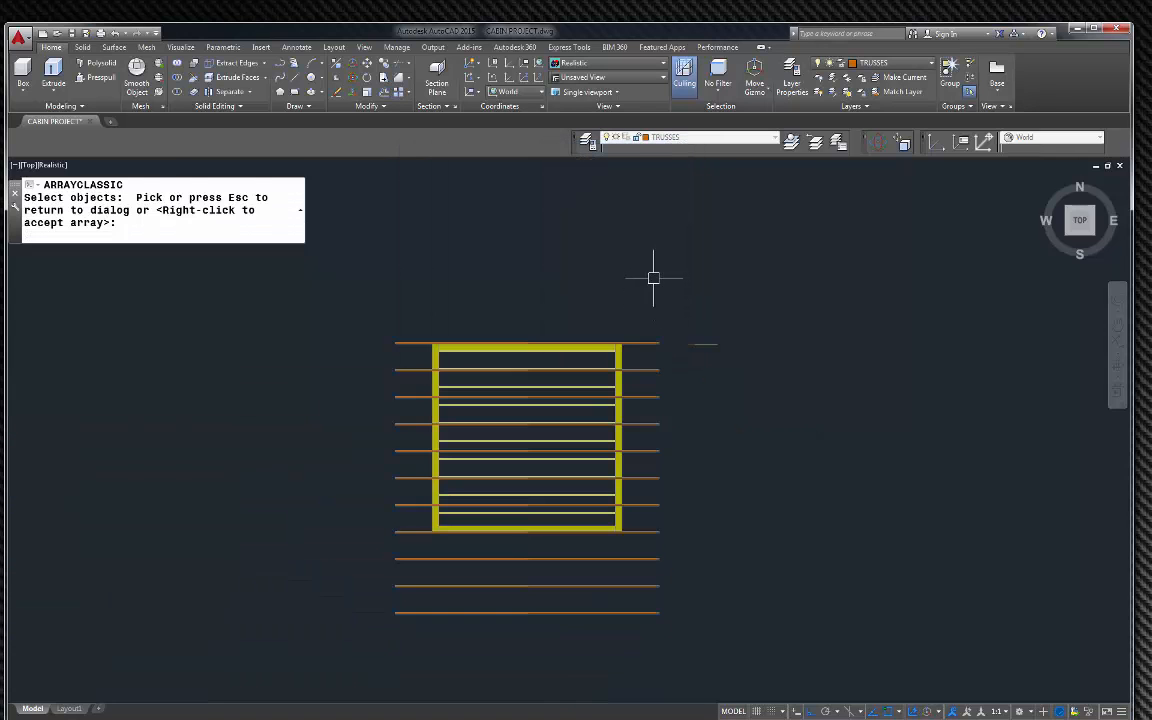
right_click(654, 278)
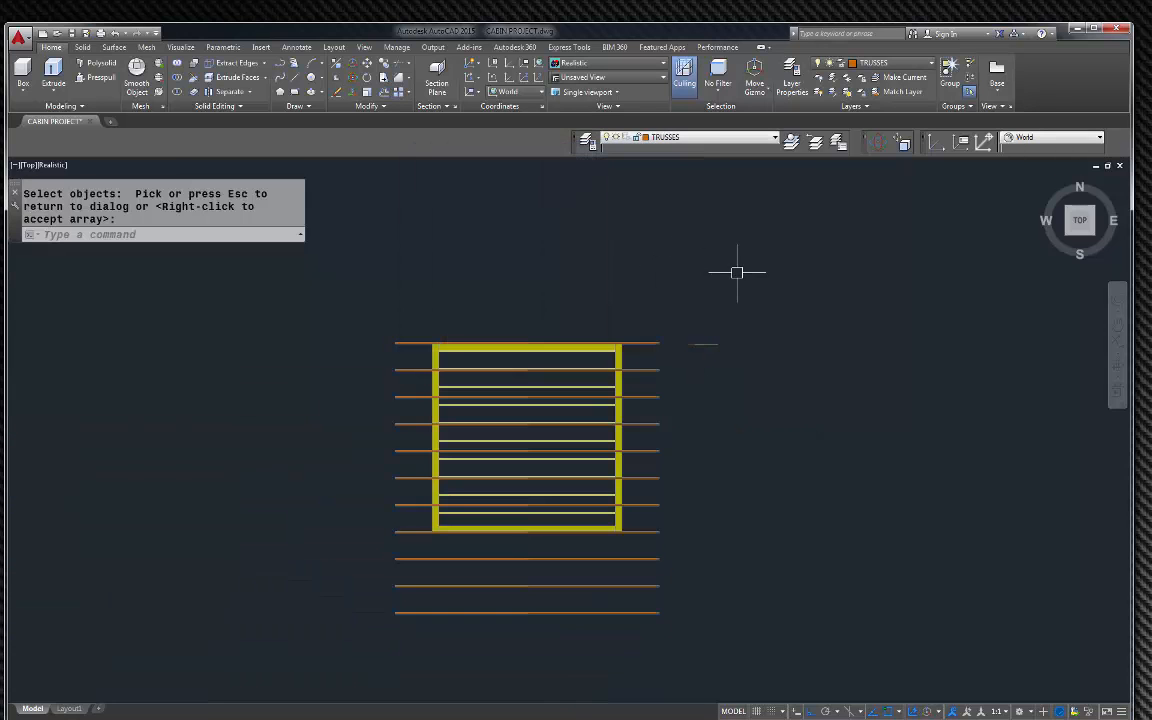
key(Escape)
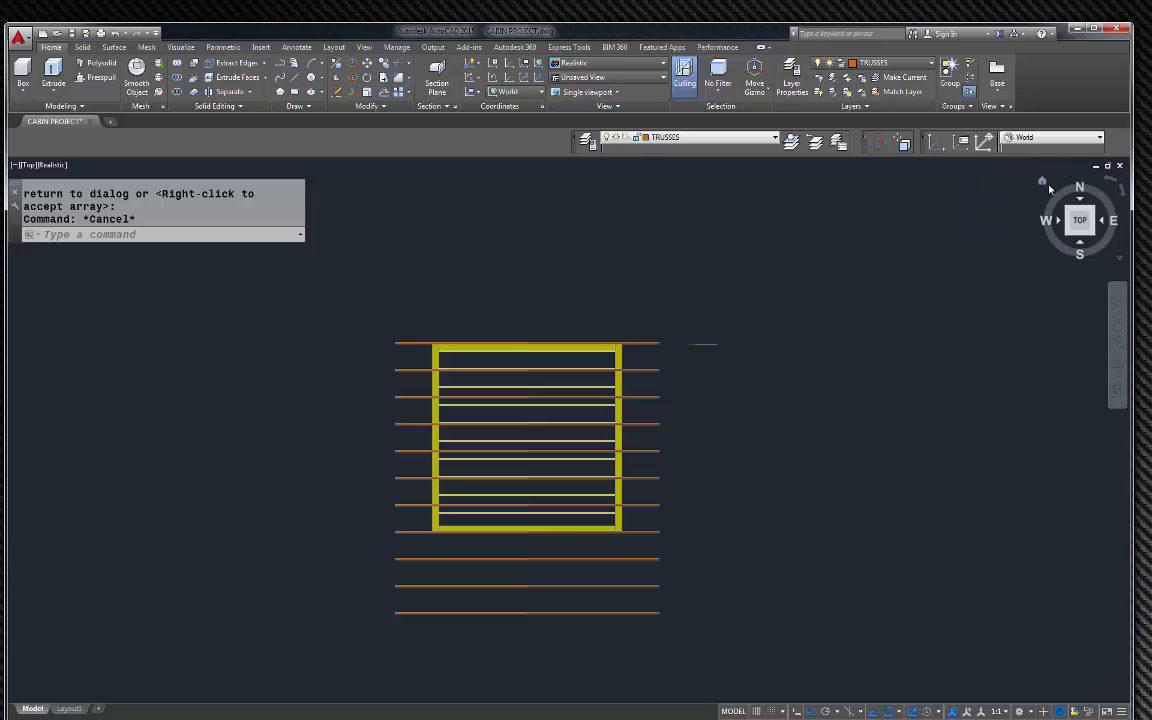
Step: Erase the three surplus trusses that extend past the front end of the yellow wall plates
click(1042, 182)
scroll(655, 255, down, 8)
scroll(655, 255, up, 5)
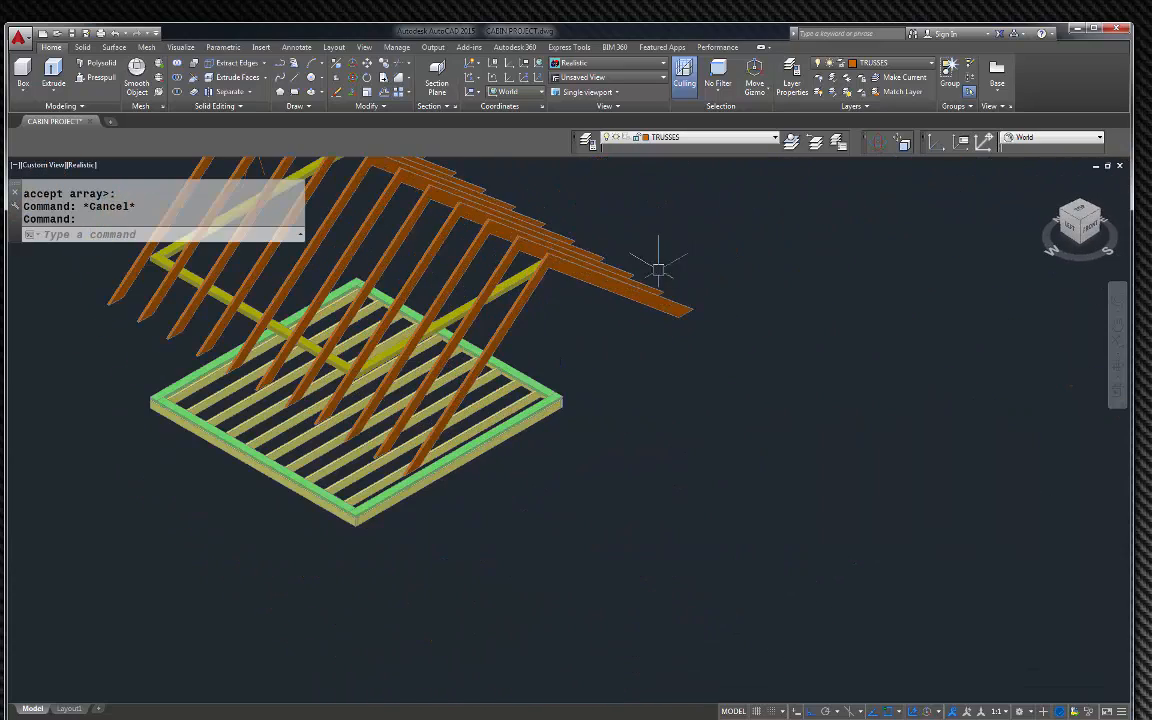
click(700, 347)
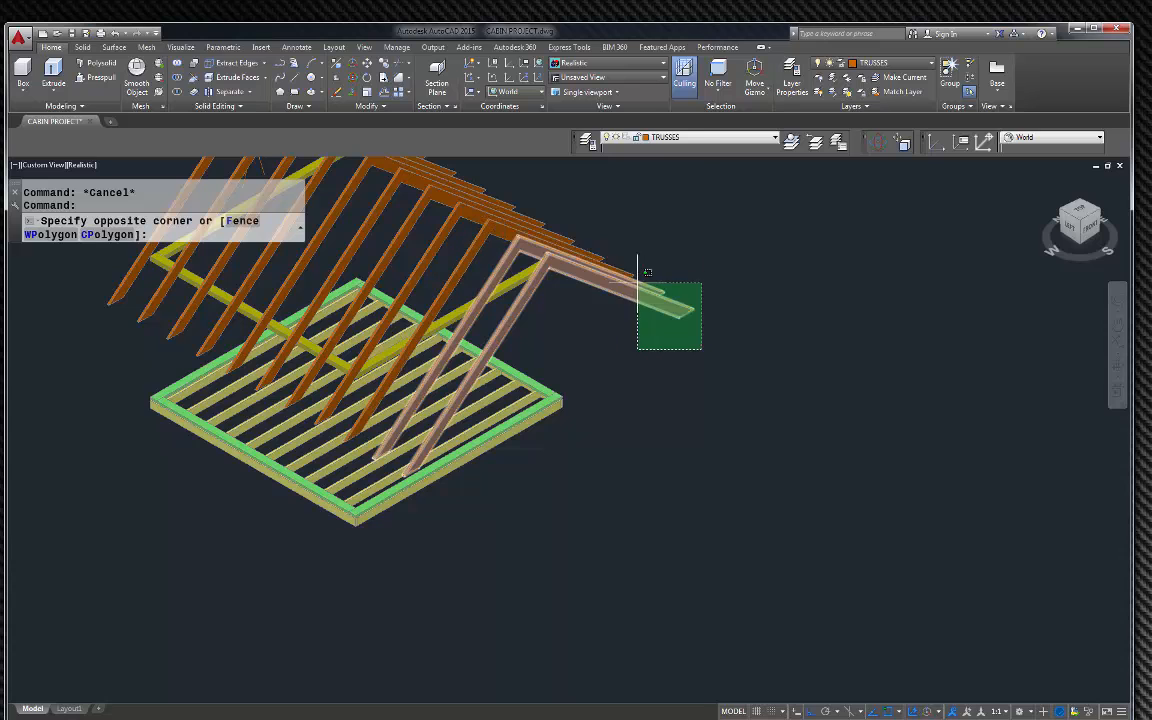
click(633, 275)
key(Delete)
scroll(500, 339, up, 4)
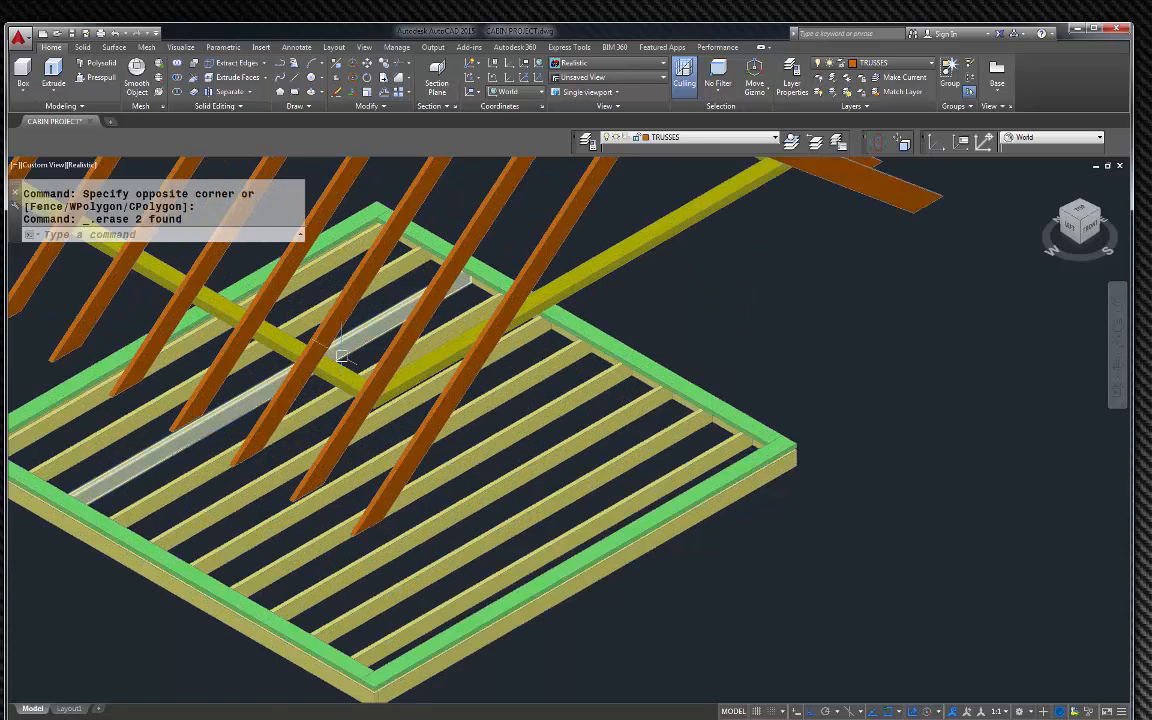
scroll(483, 378, down, 2)
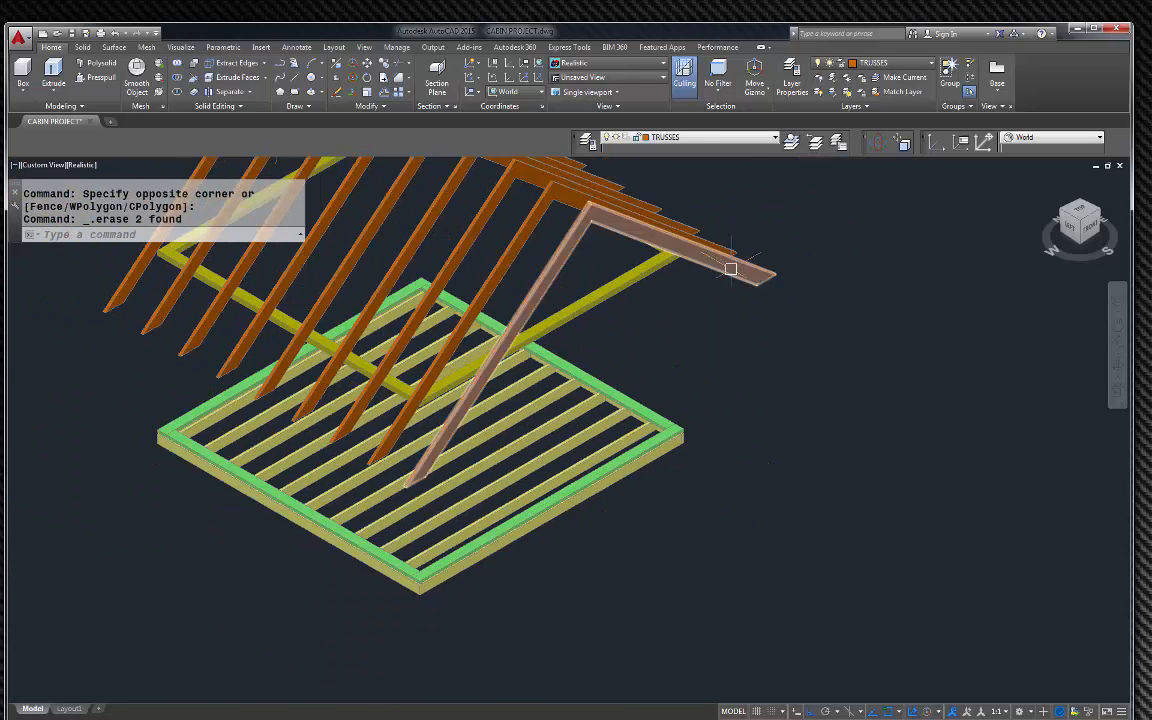
scroll(758, 257, up, 3)
click(775, 290)
key(Delete)
Step: Switch to the left view in 2D Wireframe style and examine how both end trusses align with the wall plates
scroll(715, 231, up, 4)
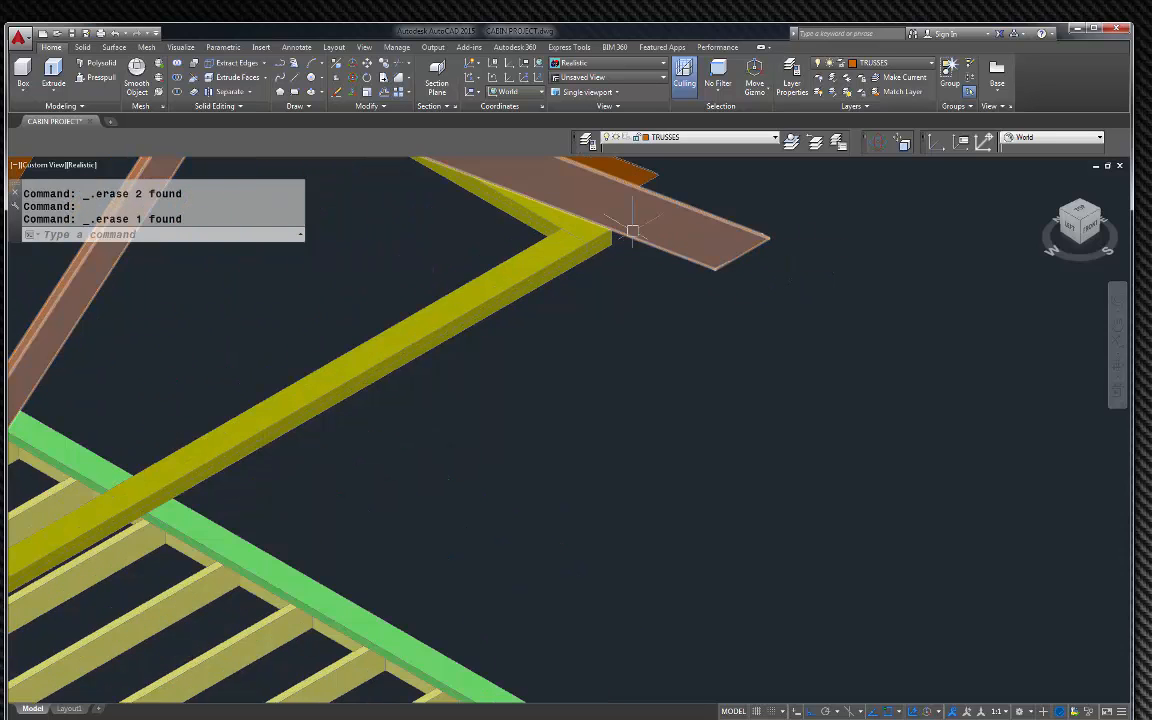
click(1068, 228)
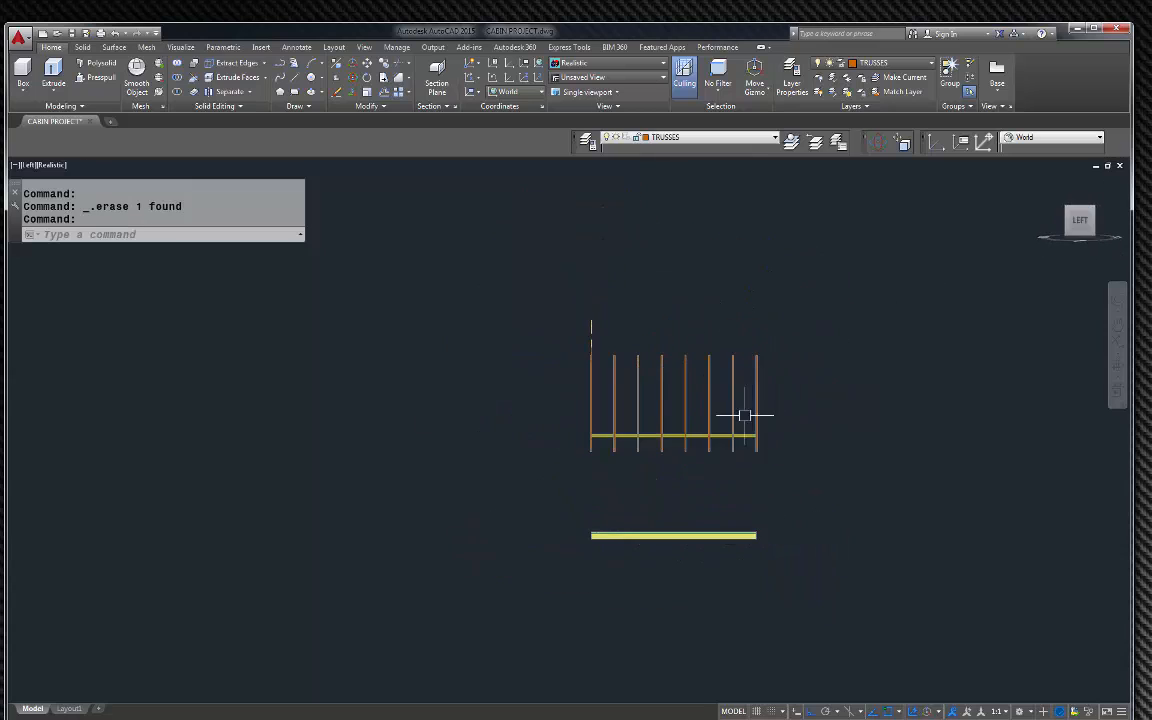
scroll(790, 410, up, 5)
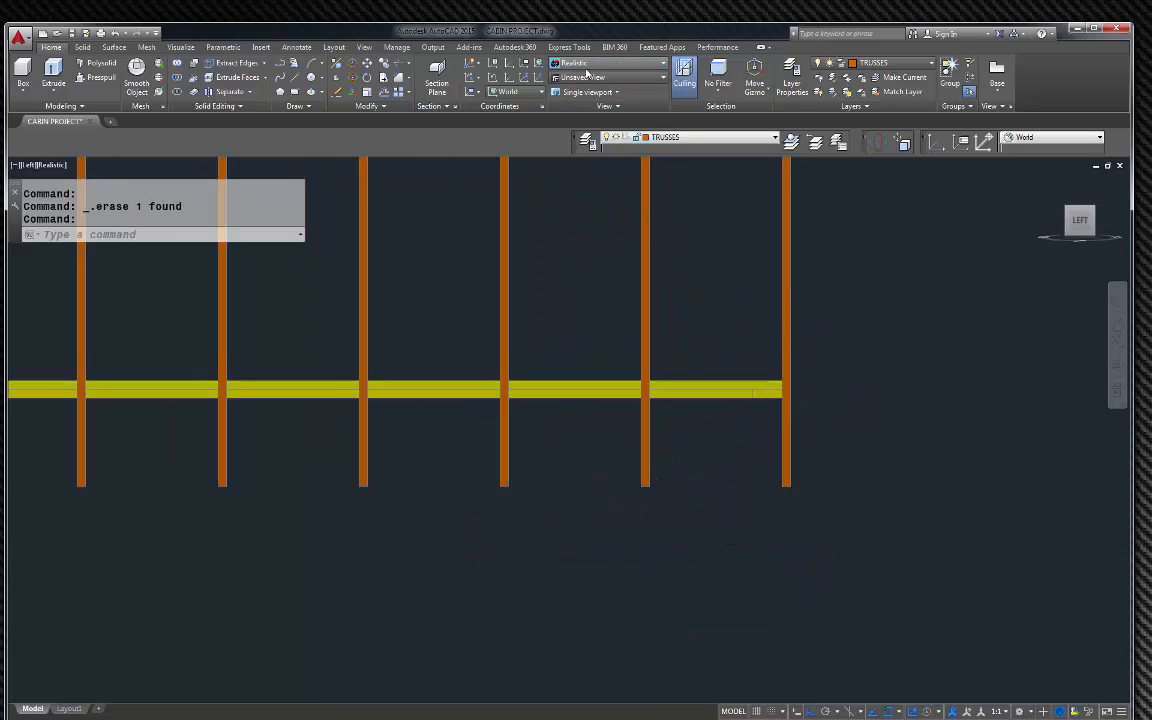
click(590, 64)
click(575, 86)
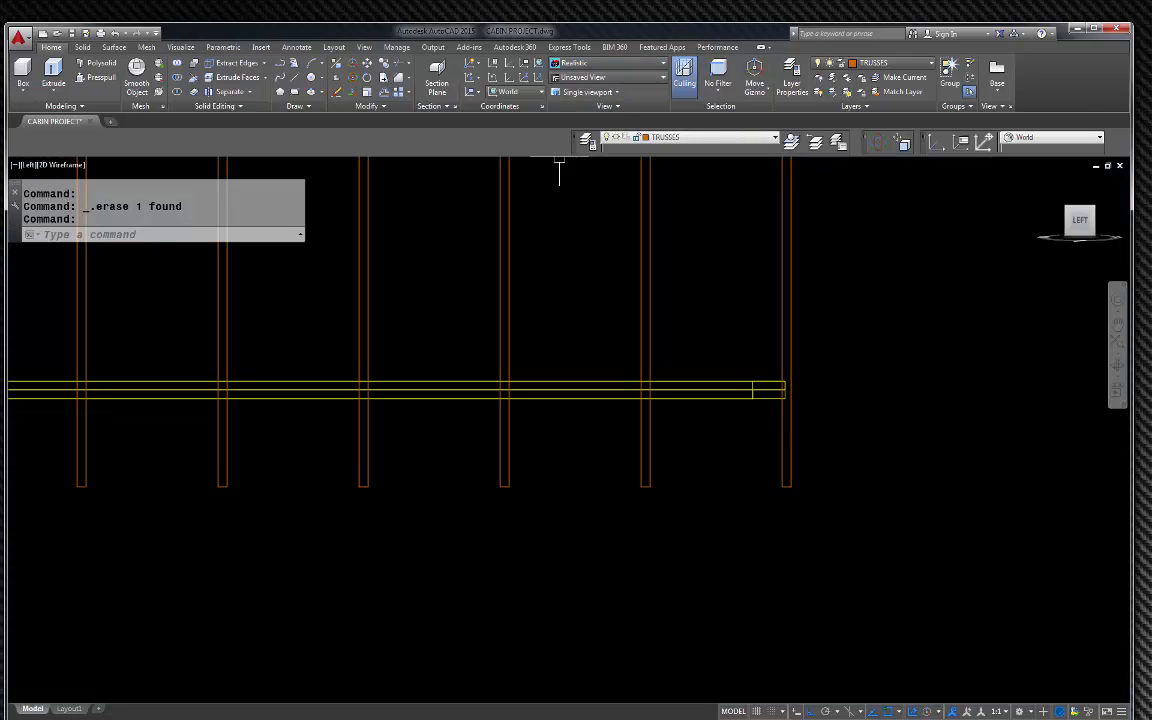
scroll(789, 411, up, 4)
scroll(790, 345, down, 4)
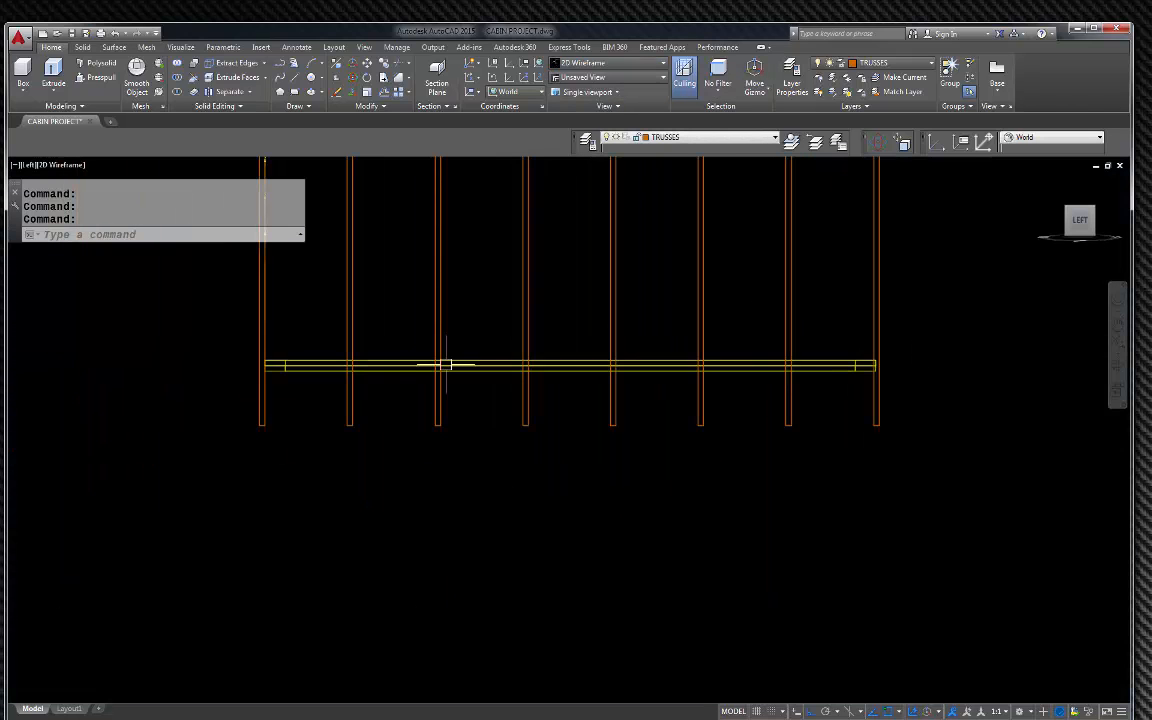
scroll(455, 365, up, 4)
scroll(330, 404, down, 4)
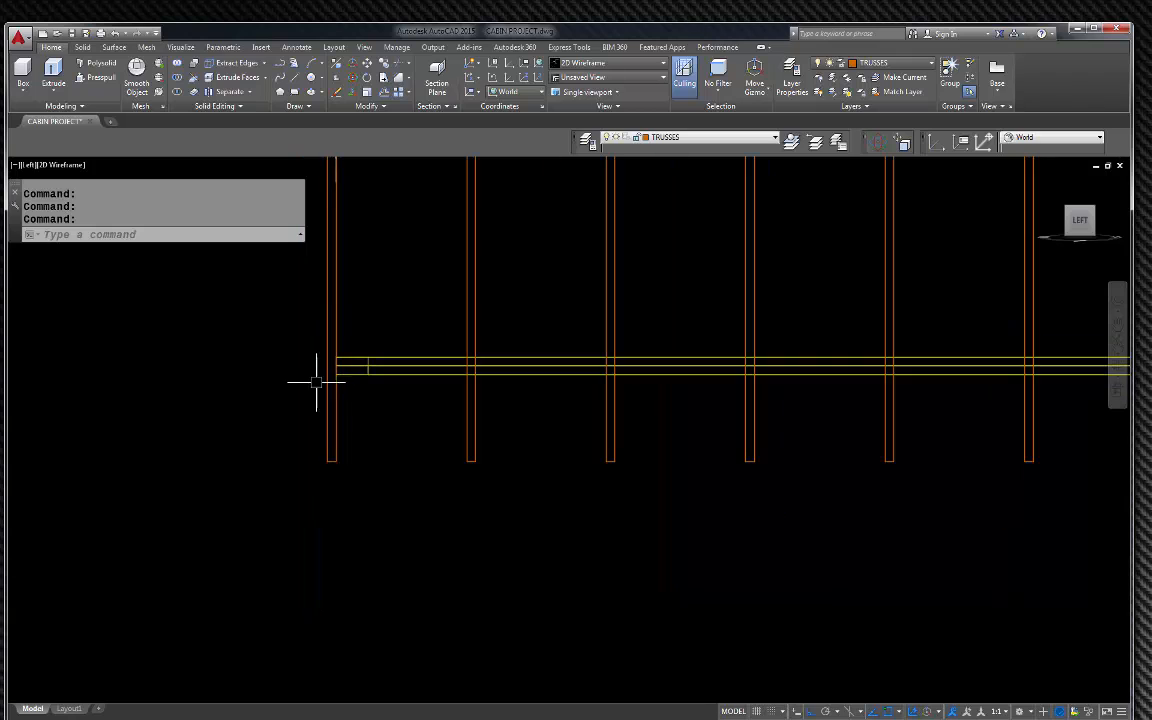
scroll(277, 388, down, 4)
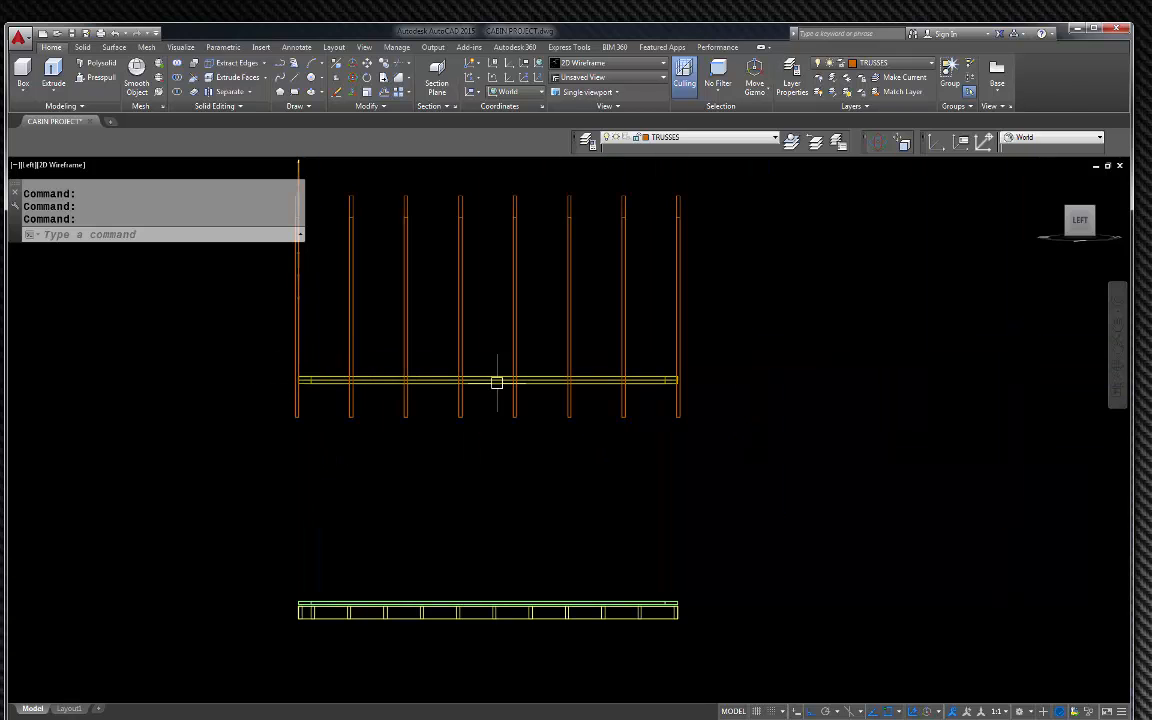
Step: Move all eight trusses 1.5 inches south along the wall plates
scroll(350, 386, up, 4)
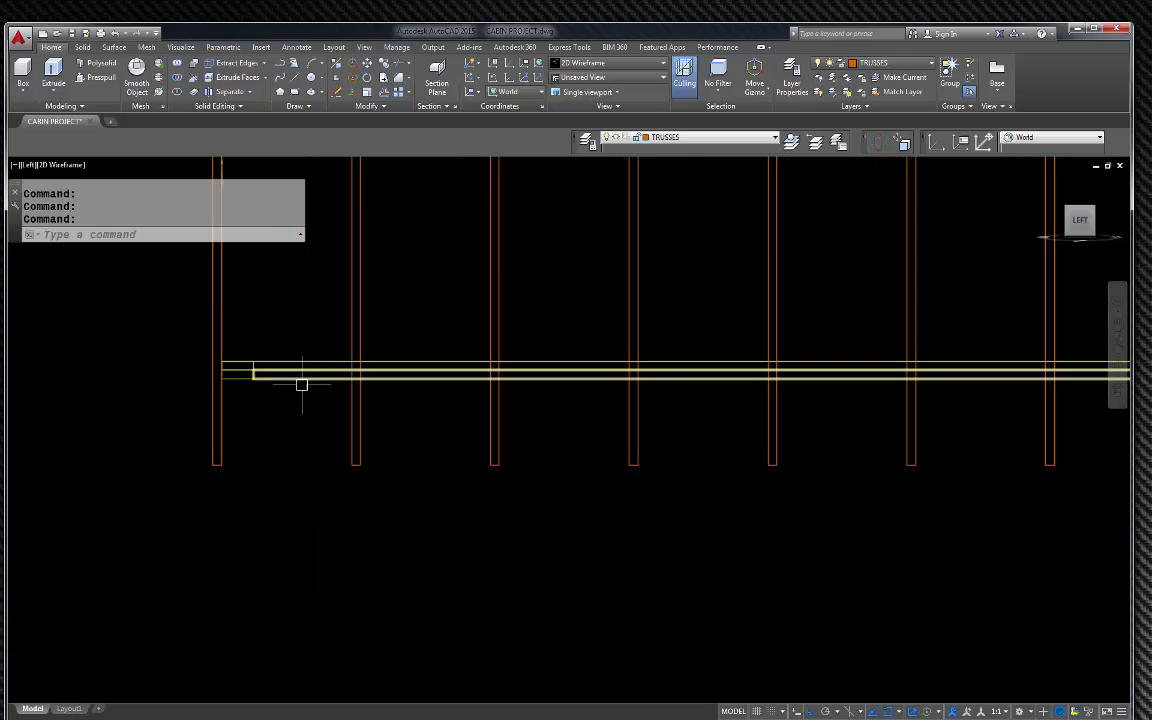
scroll(305, 390, down, 2)
click(912, 472)
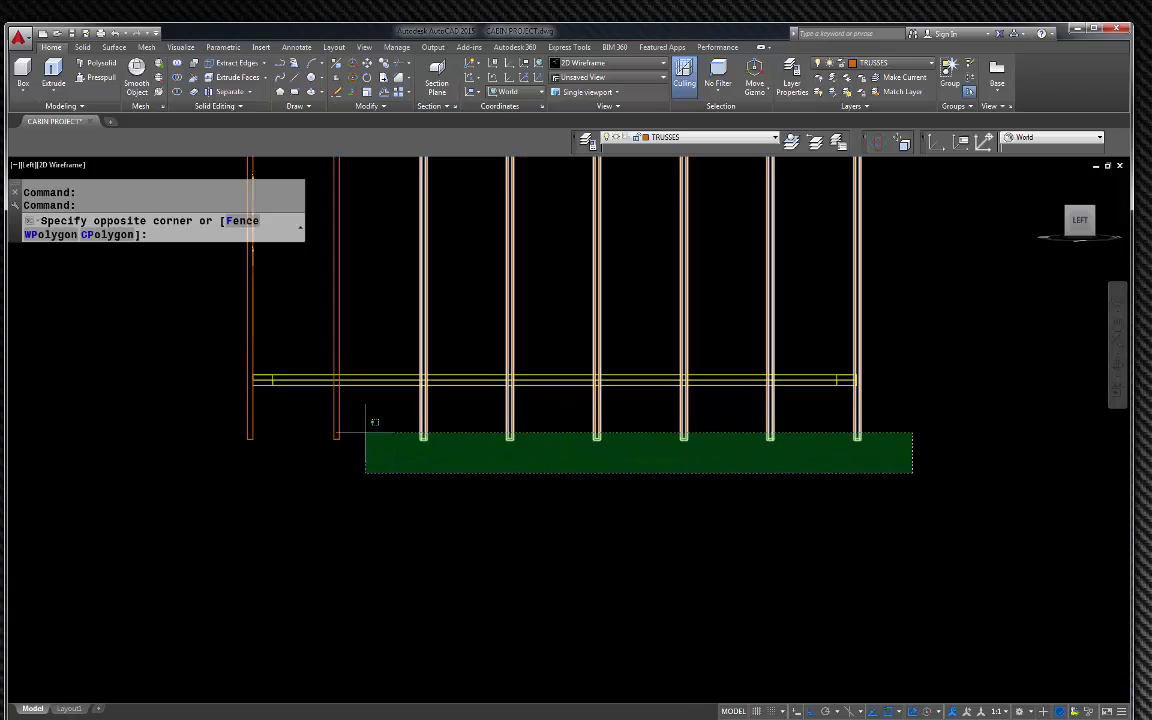
click(221, 411)
text(m)
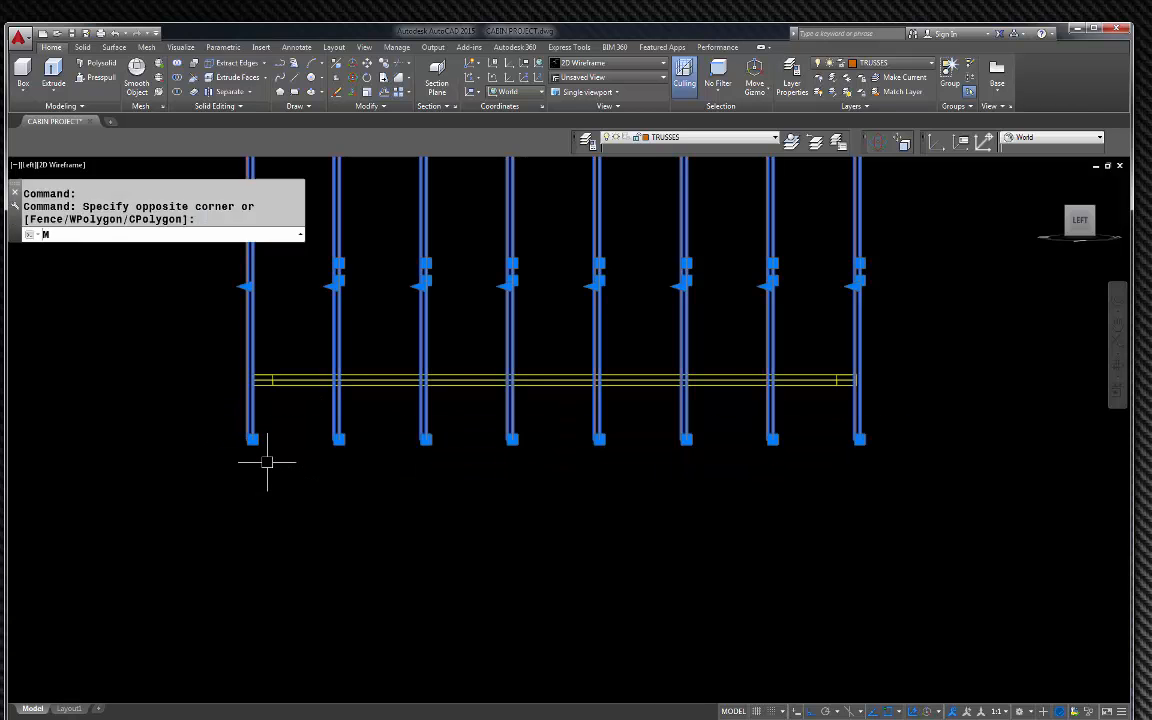
key(Return)
click(300, 478)
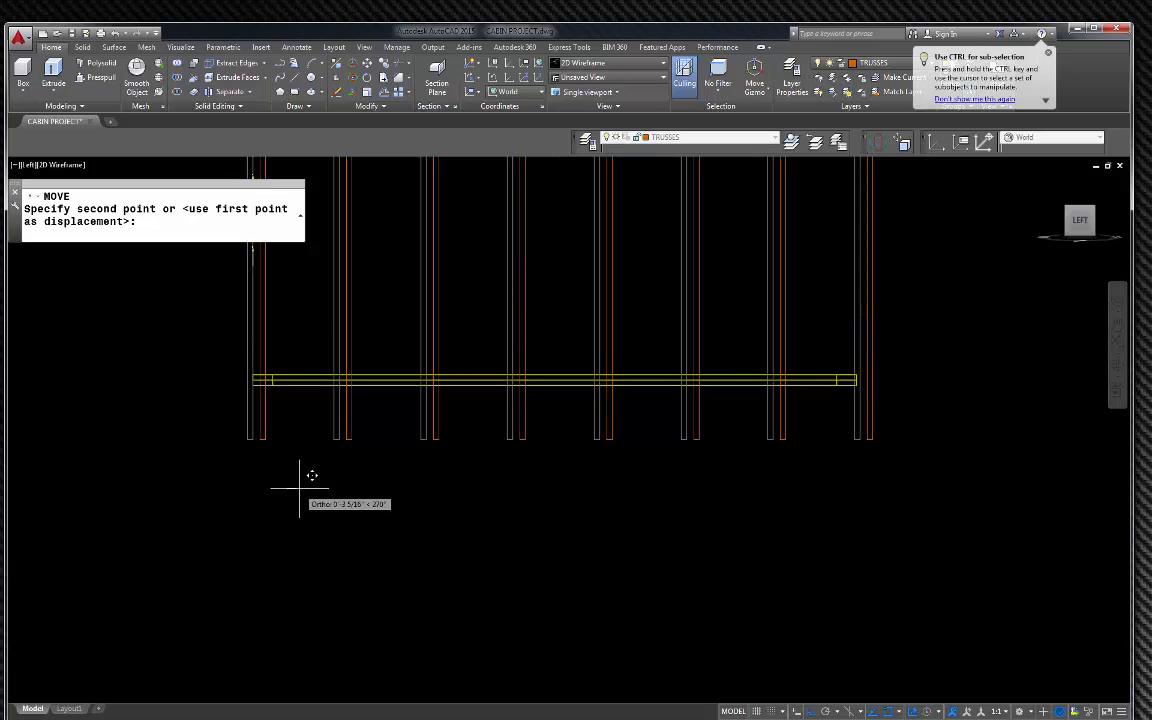
text(1)
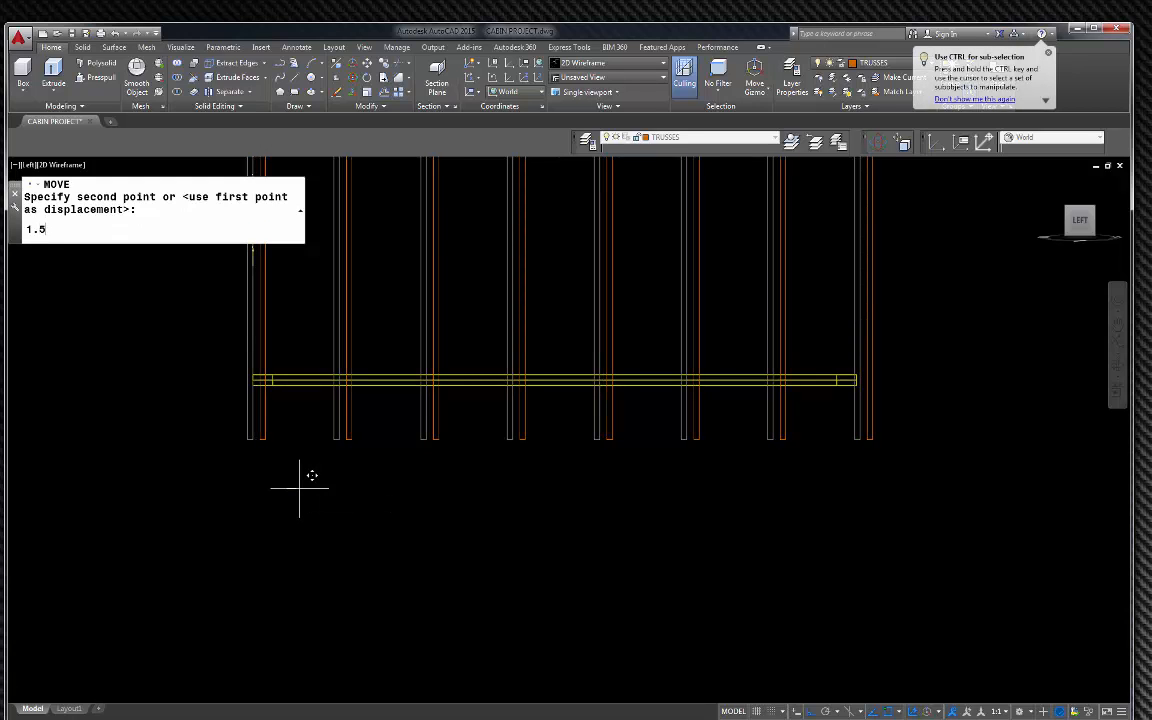
text(.5)
key(Return)
Step: Move the front end truss 2.5 inches north to line up with the end of the yellow wall plates
click(909, 437)
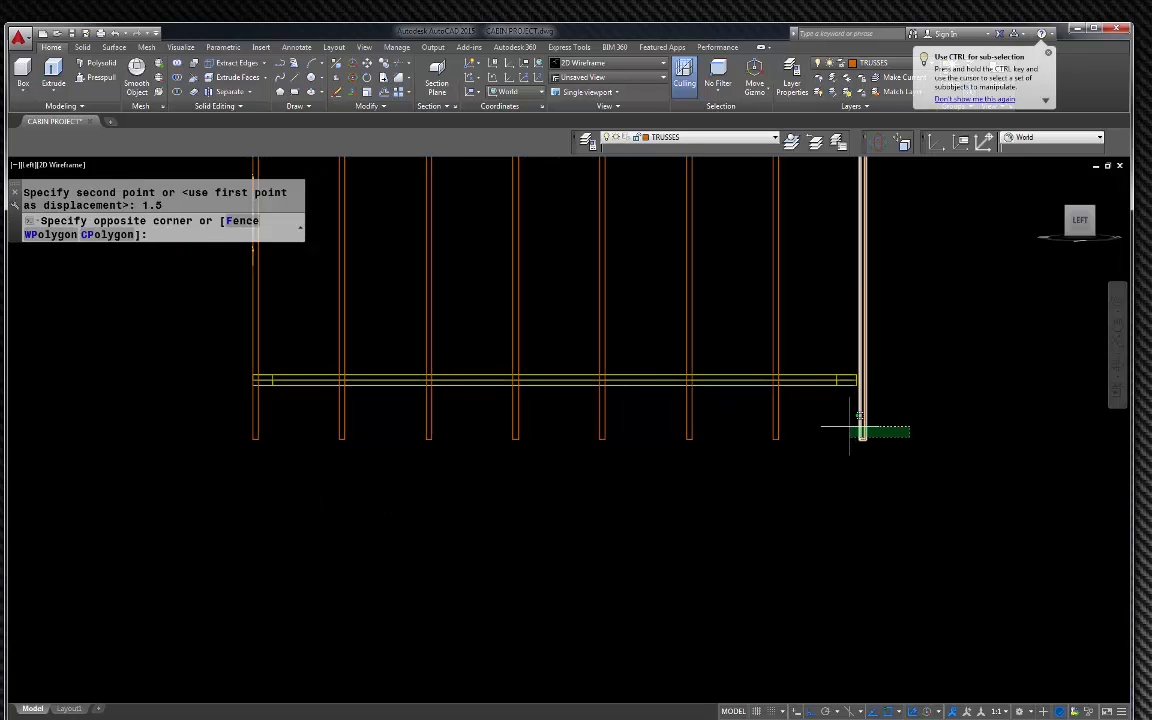
click(850, 428)
key(Return)
scroll(951, 424, up, 2)
click(914, 406)
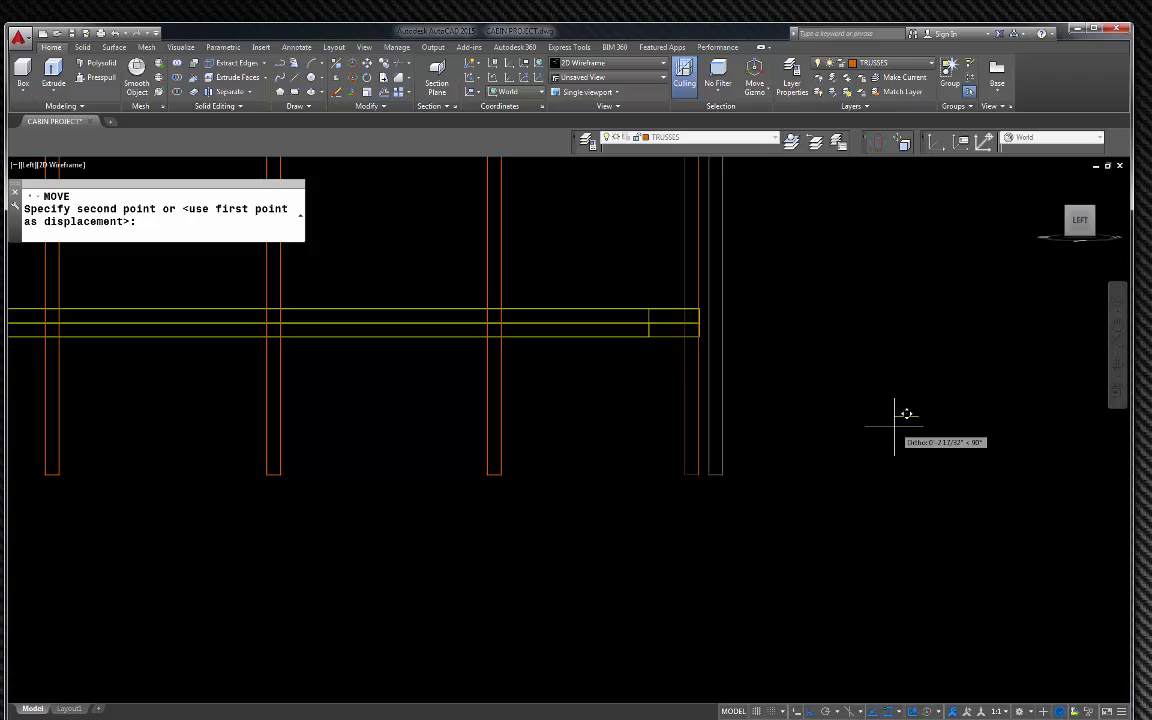
text(2.5)
key(Return)
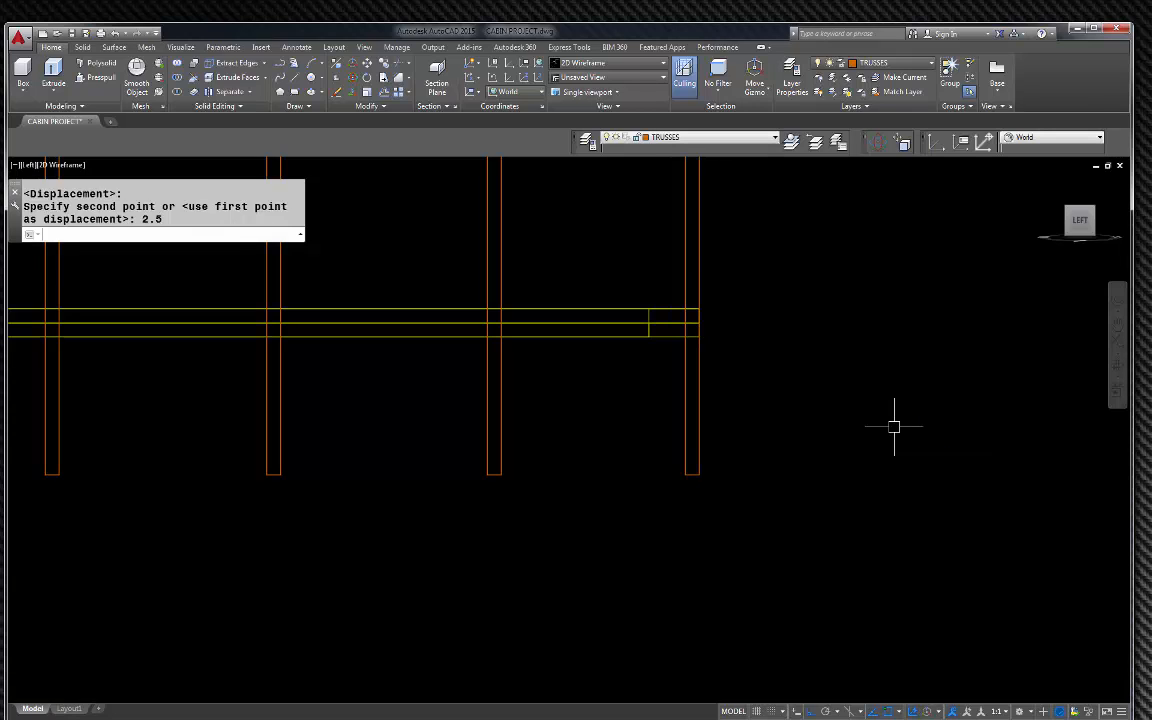
Step: Copy the front end truss 24 inches south, beyond the front end of the wall plates
scroll(894, 427, down, 4)
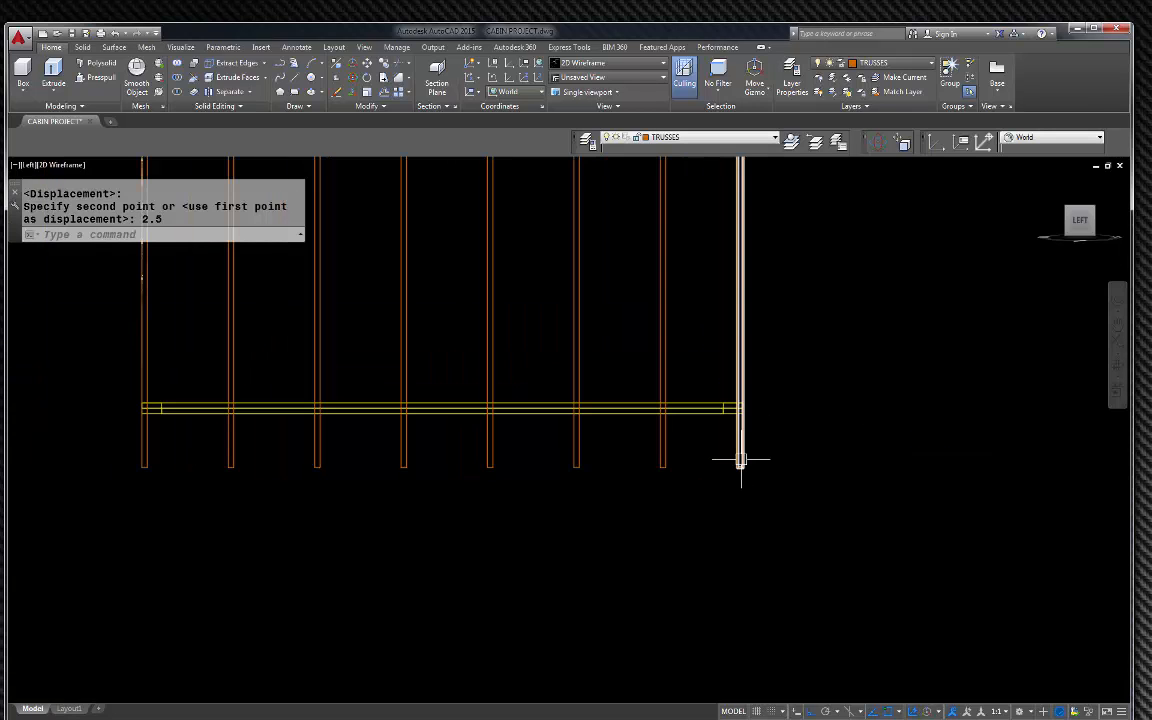
click(741, 461)
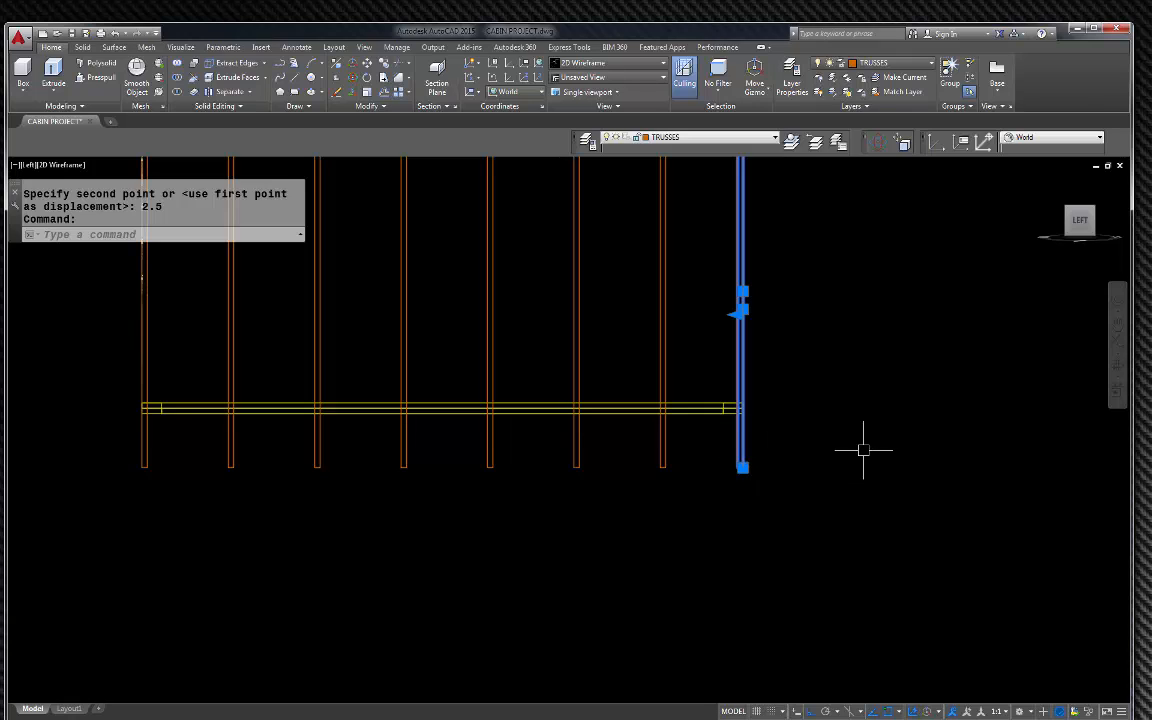
text(co)
key(Return)
click(830, 449)
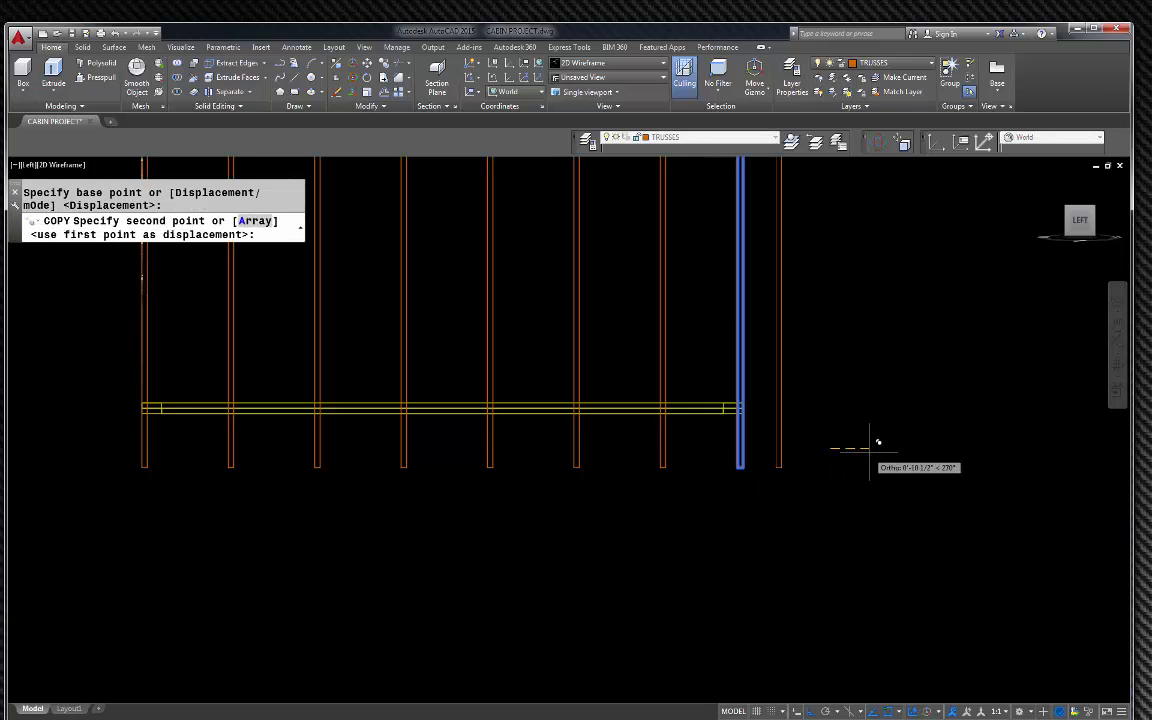
text(2)
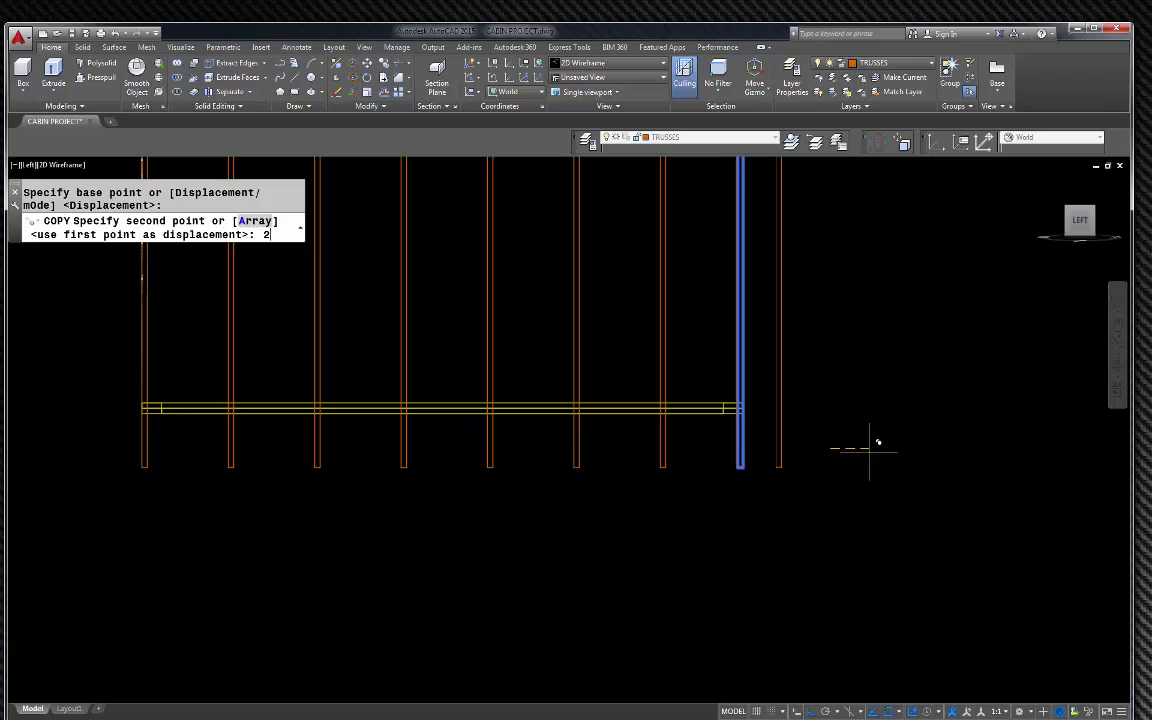
text(4)
key(Return)
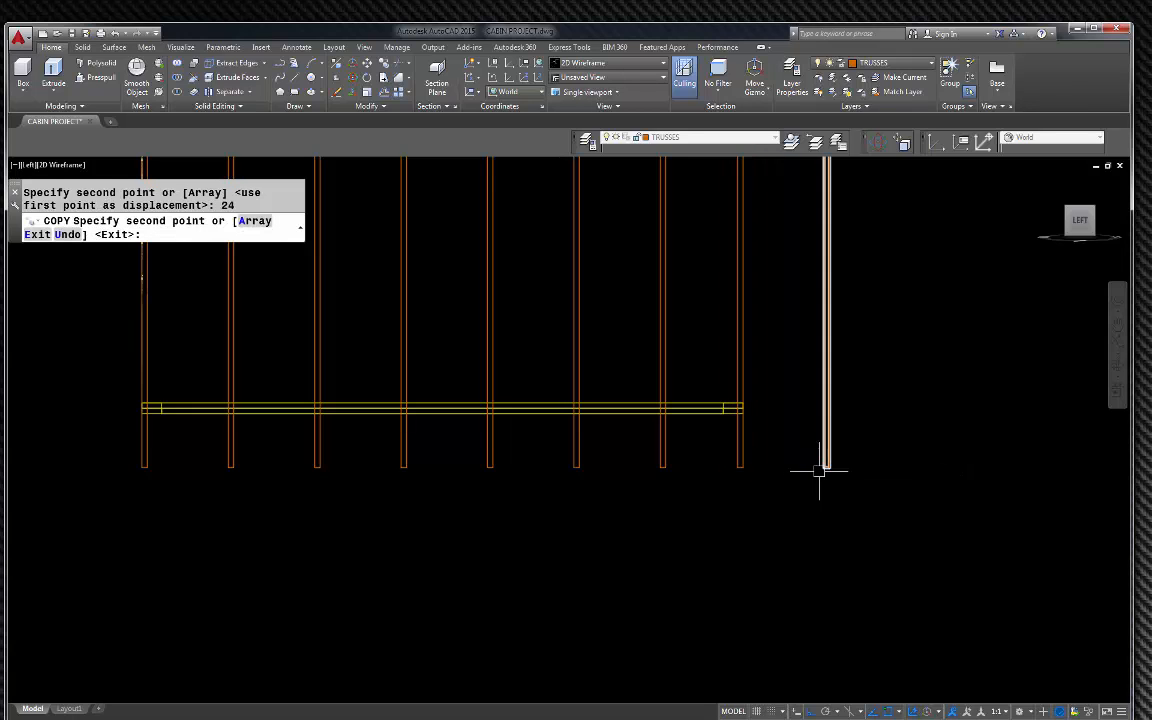
key(Escape)
Step: Copy the rear end truss 24 inches north, beyond the back end of the wall plates
click(175, 468)
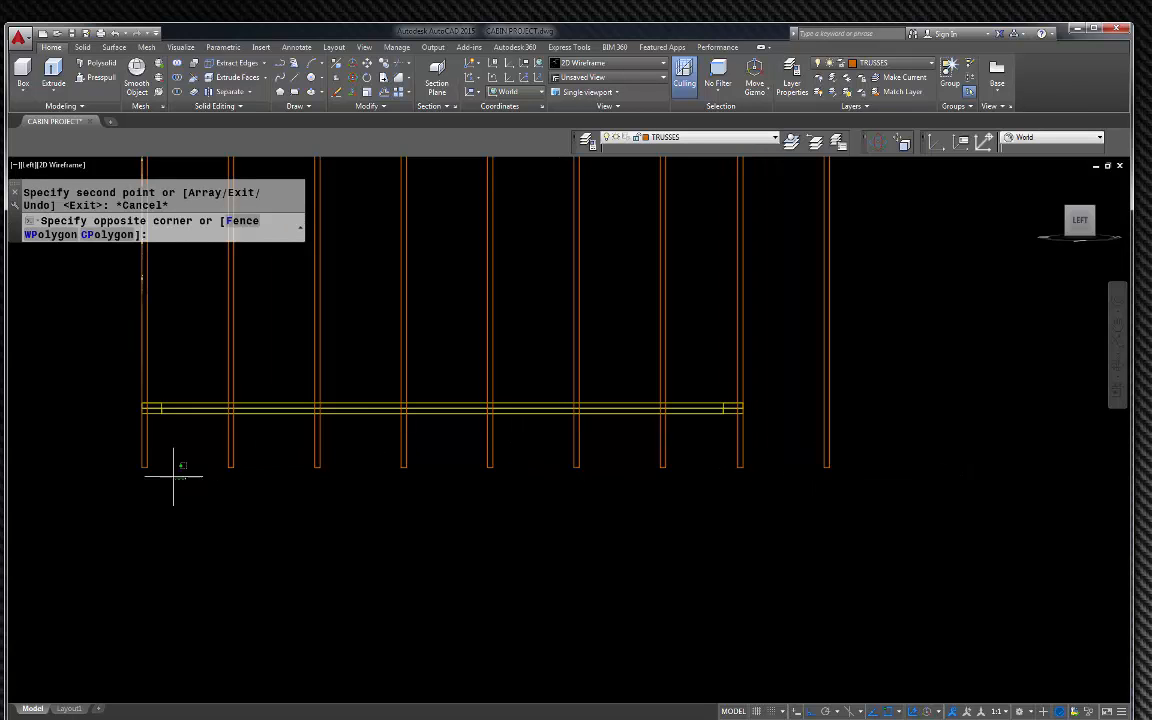
click(121, 450)
key(Return)
click(373, 546)
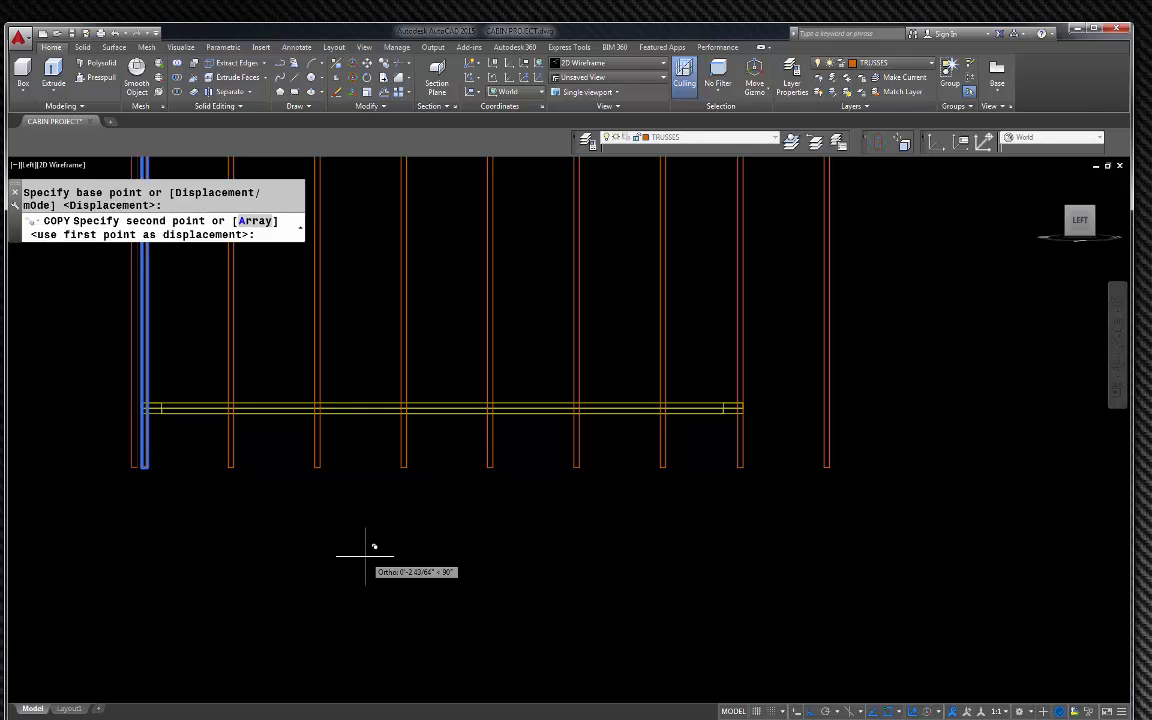
text(24)
key(Return)
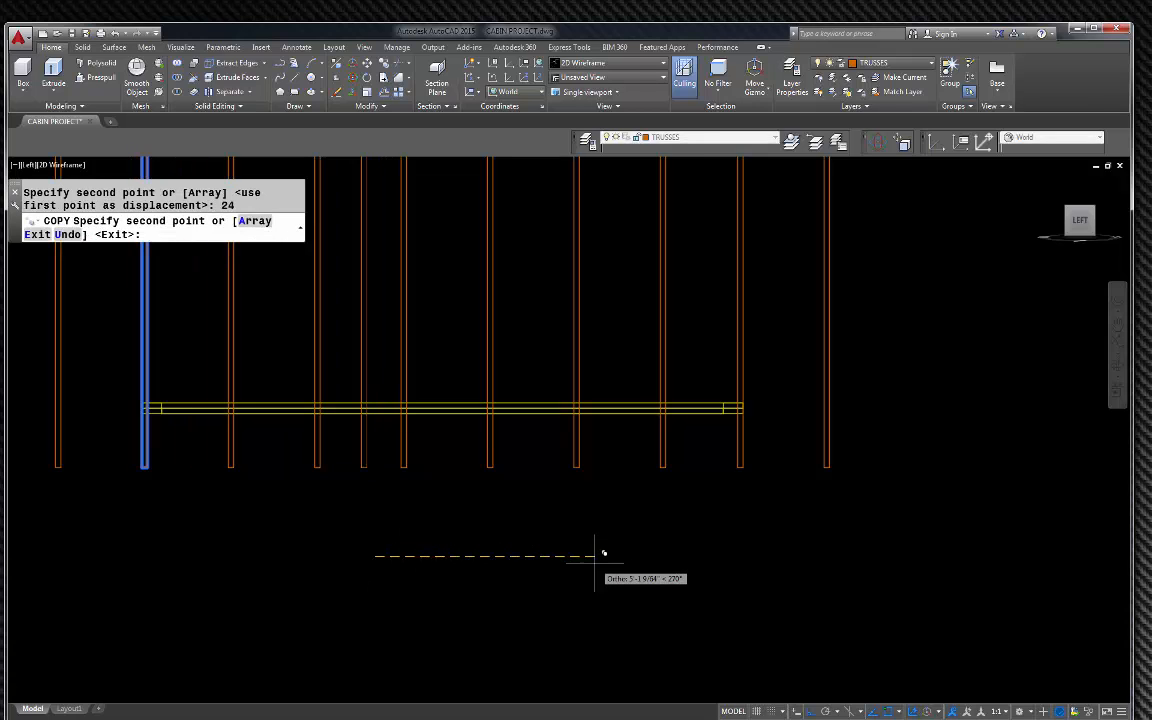
key(Escape)
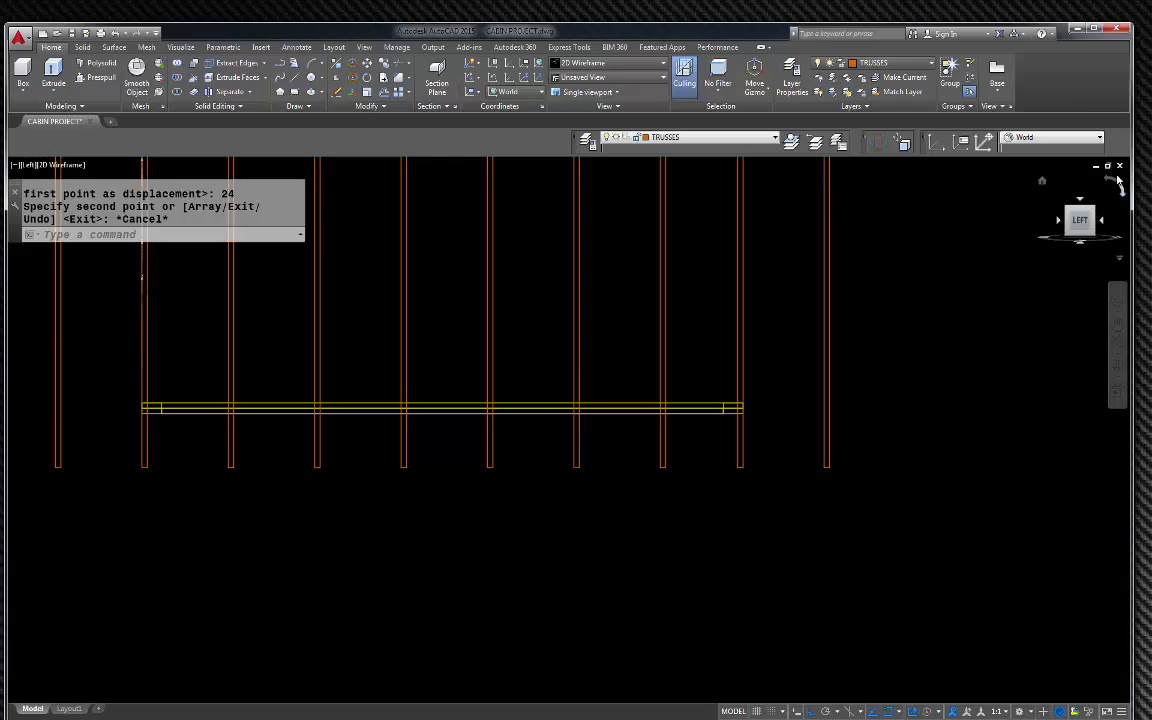
Step: In the home isometric view, turn the hidden wall-stud and floor-sheathing layers back on and apply the Realistic visual style
click(1042, 182)
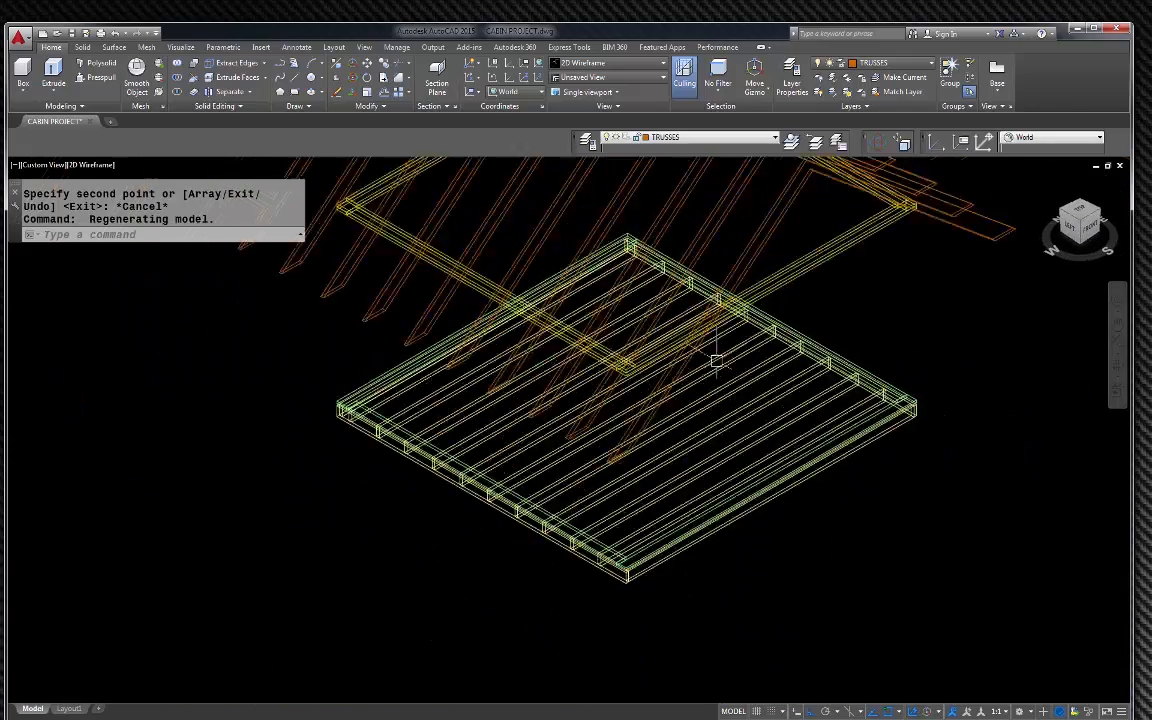
scroll(823, 304, up, 4)
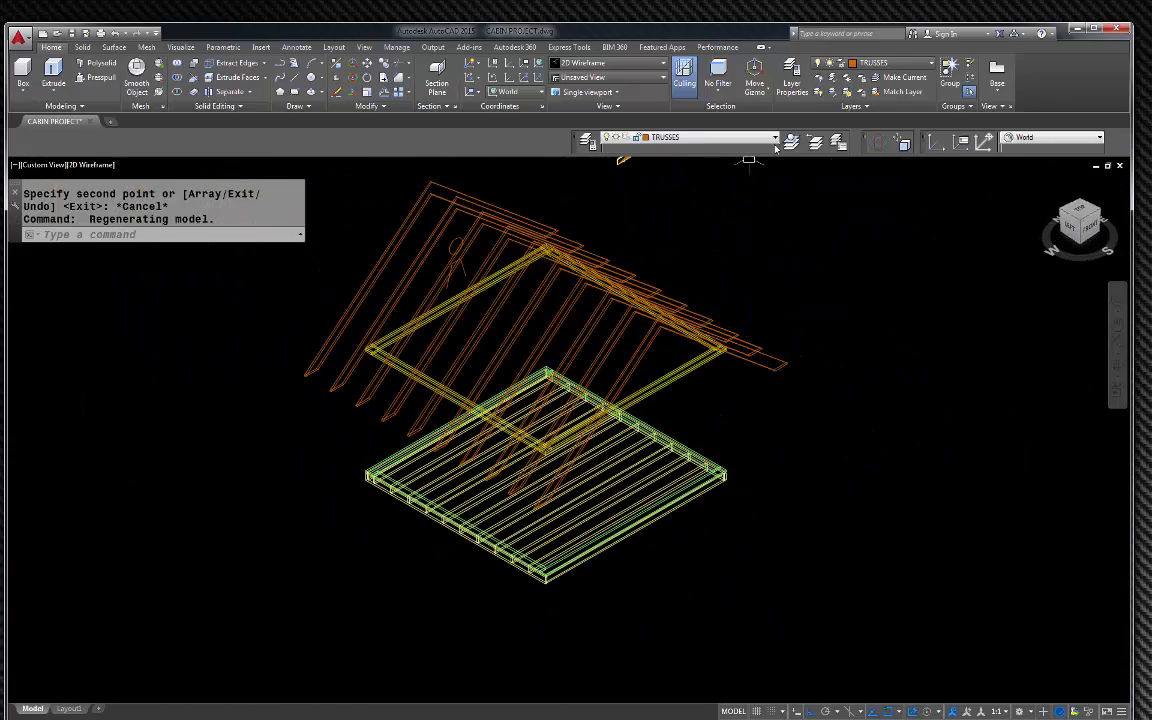
click(700, 137)
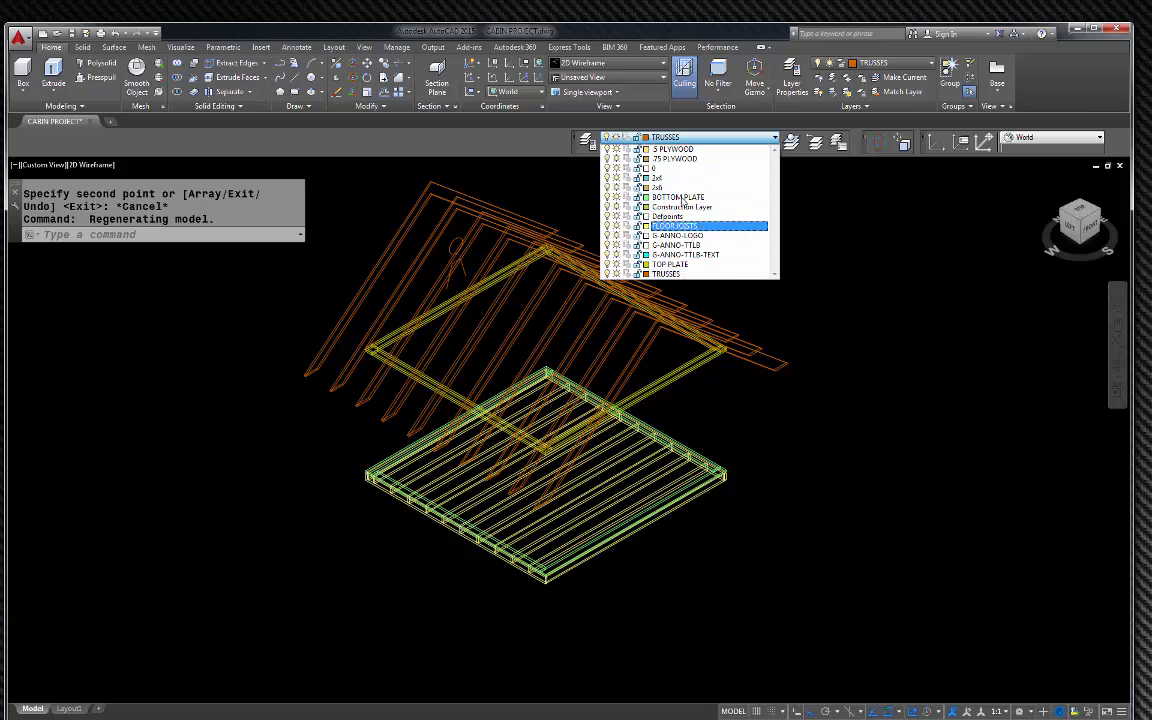
click(890, 257)
key(Escape)
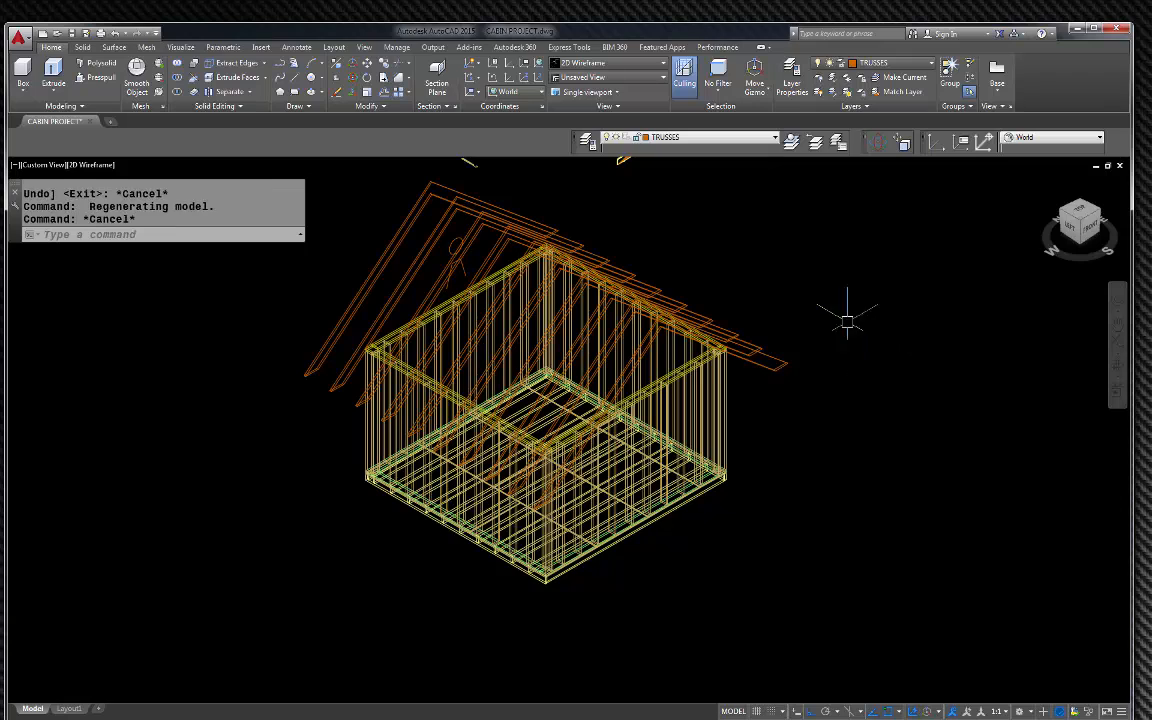
key(Escape)
click(600, 63)
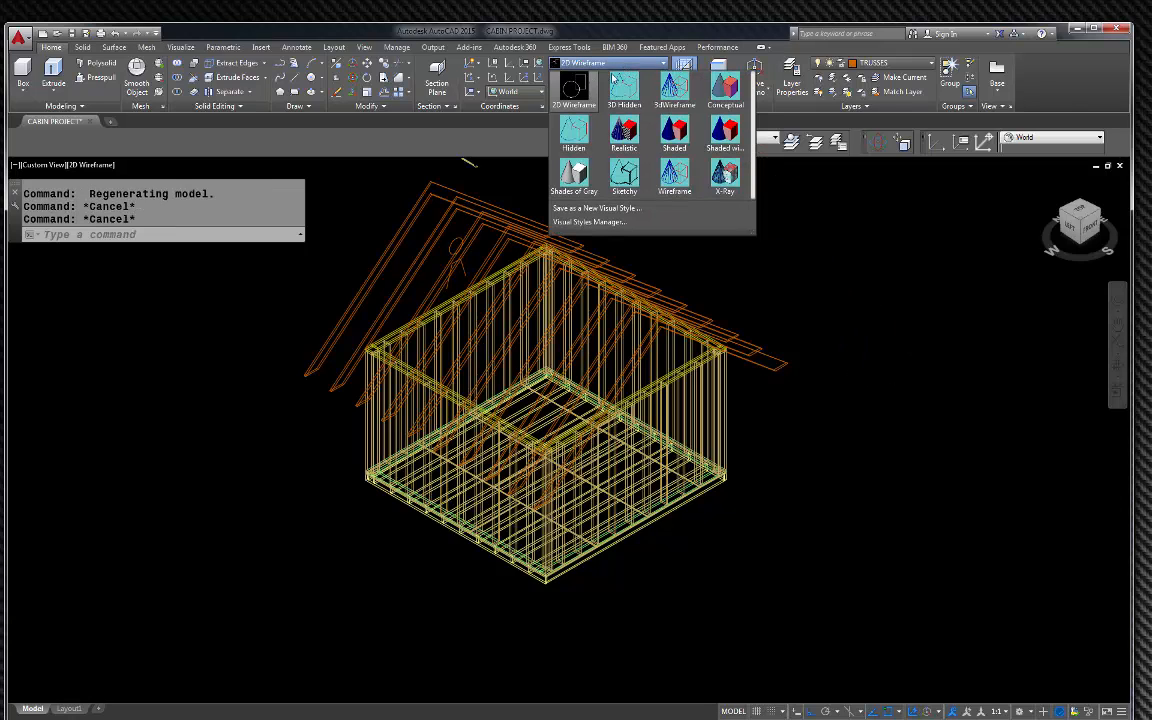
click(624, 131)
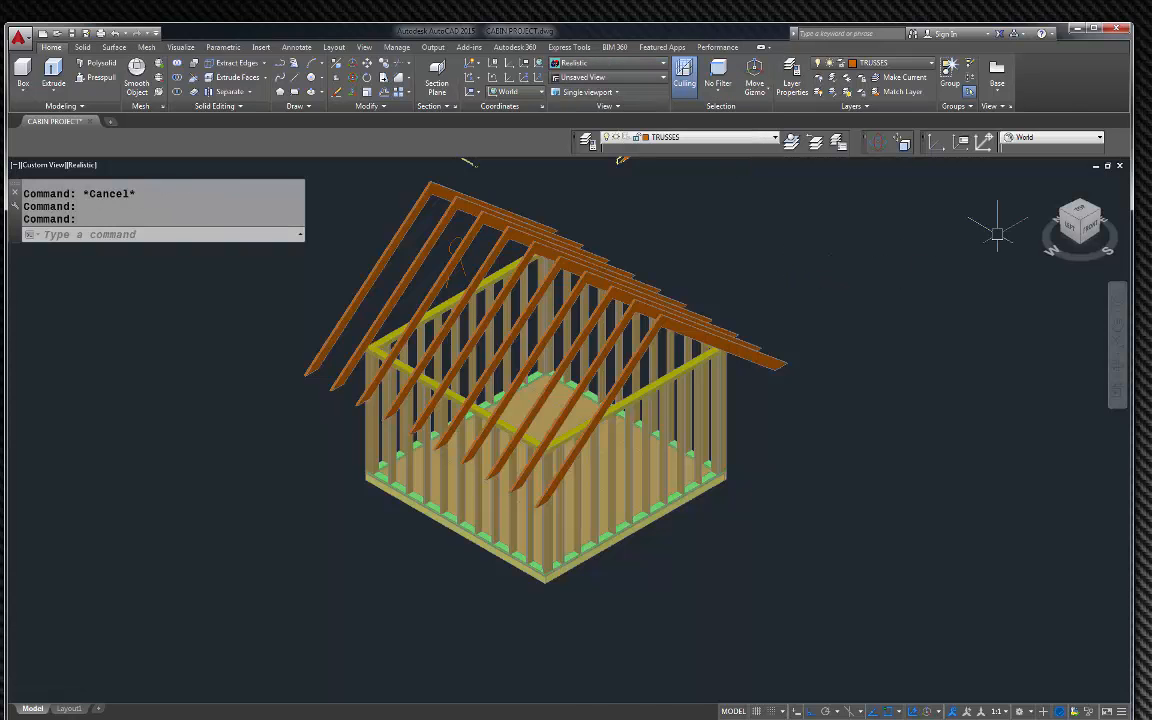
Step: From the northeast isometric view, erase the leftover construction lines lying away from the cabin
click(1099, 215)
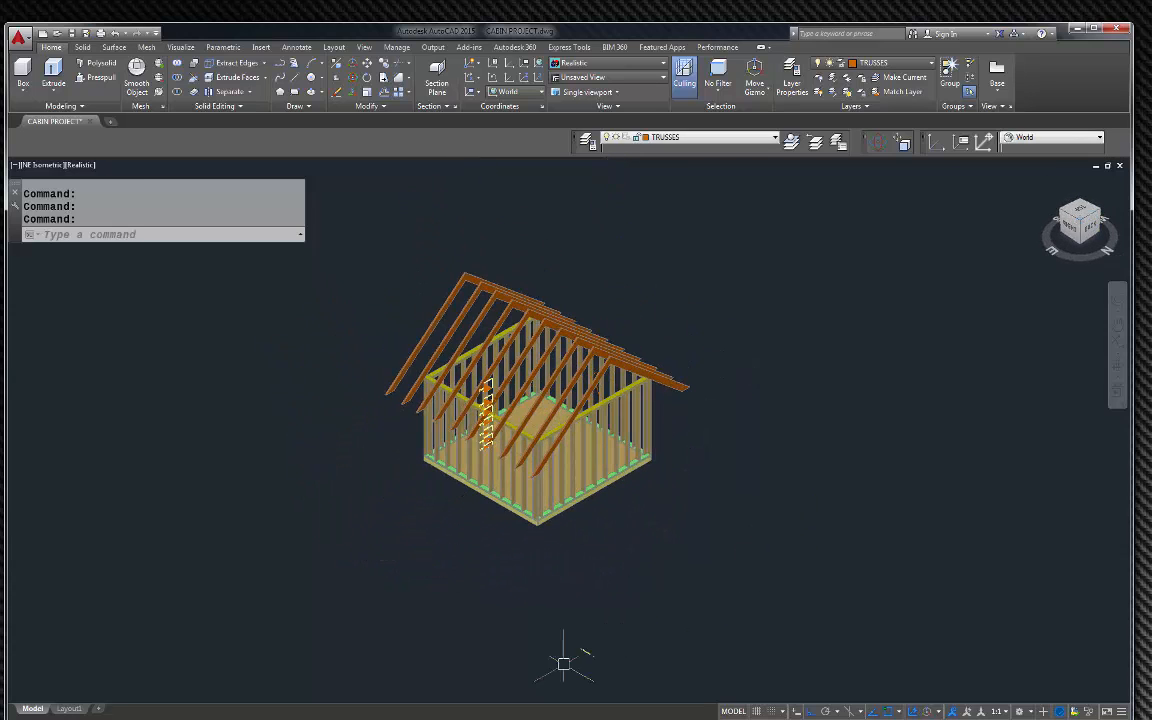
scroll(600, 660, up, 5)
scroll(615, 627, up, 3)
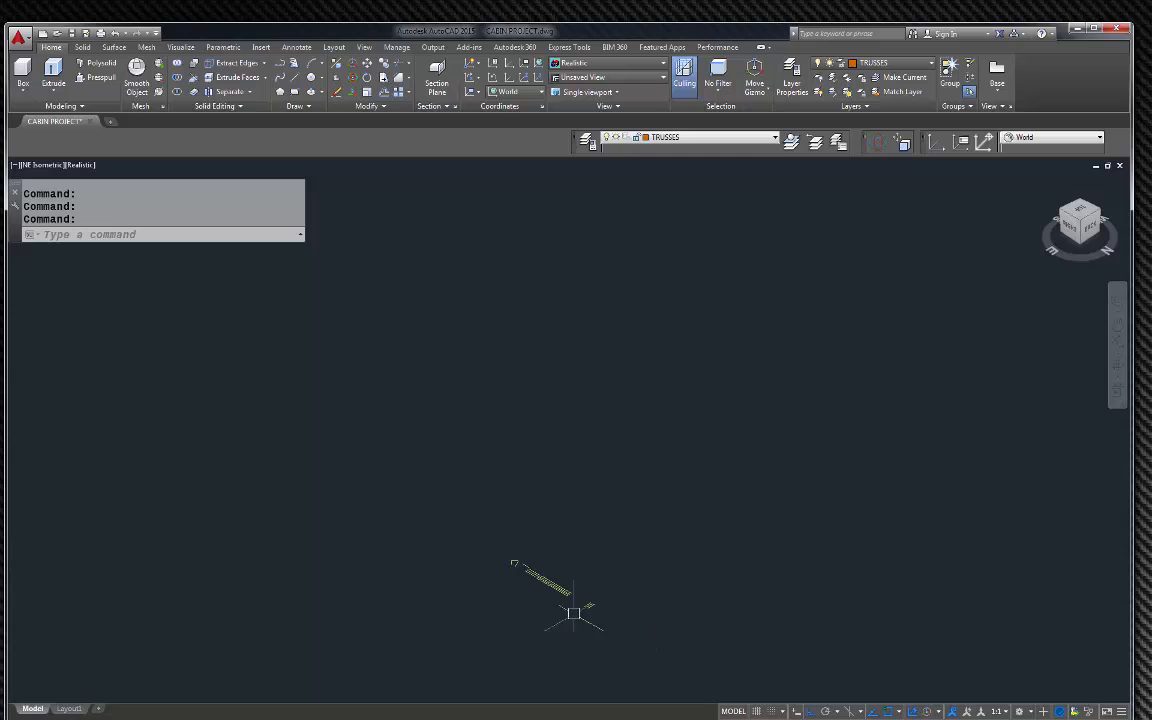
scroll(556, 604, up, 3)
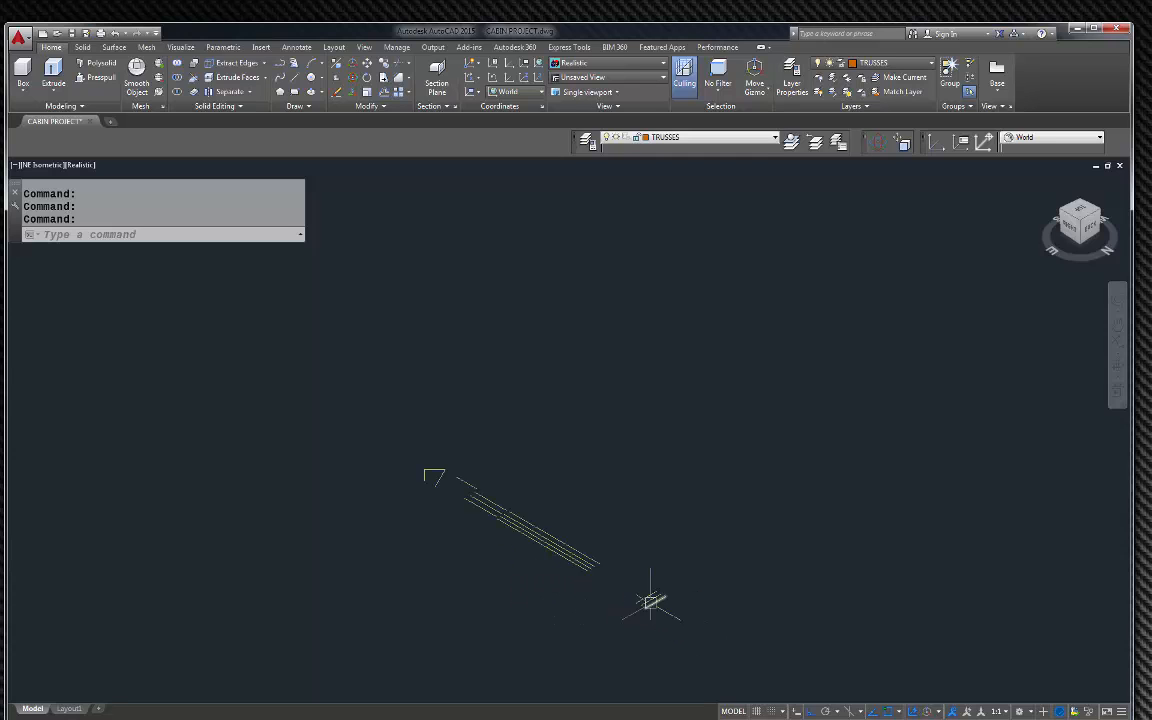
scroll(656, 604, up, 3)
click(728, 638)
click(267, 391)
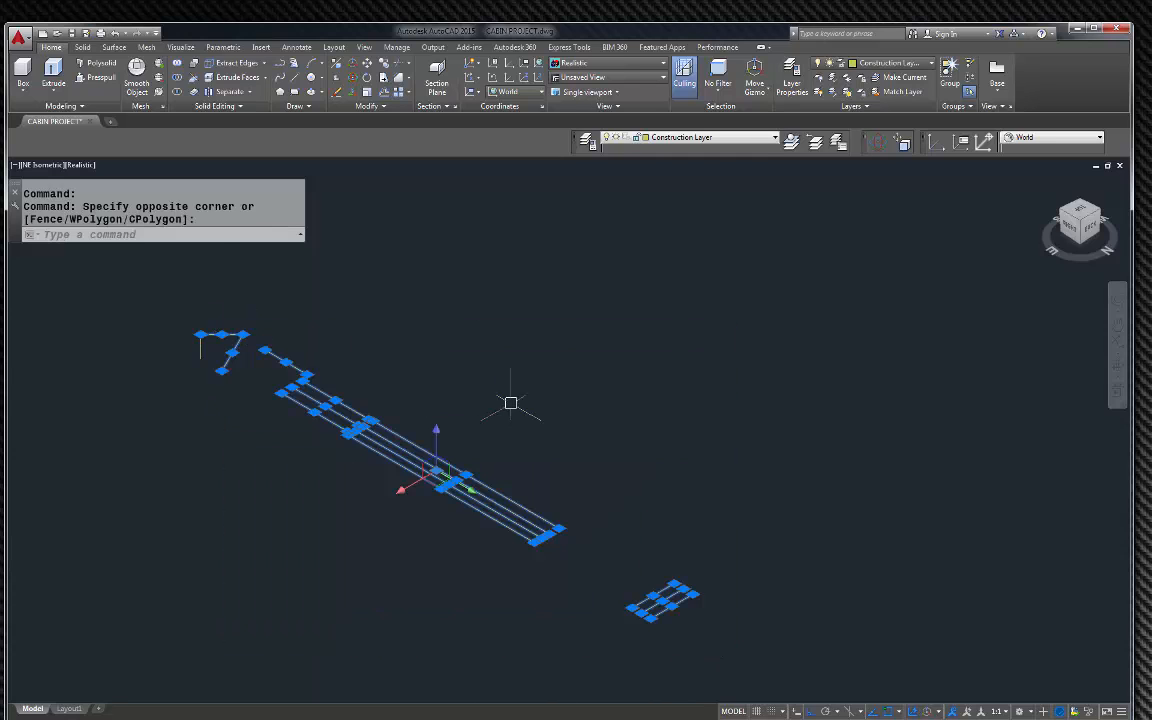
key(Delete)
click(447, 403)
key(Delete)
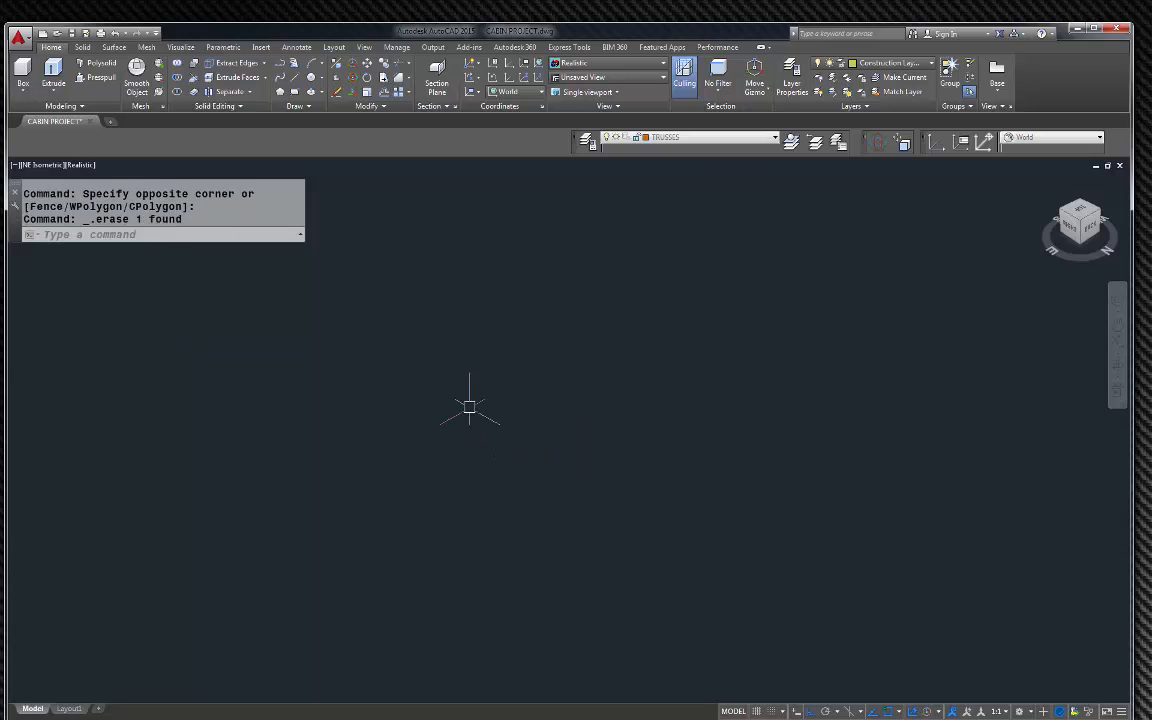
Step: Return to the home view and examine how the trusses cross the top plate and overhang the cabin's rear corner
click(1041, 184)
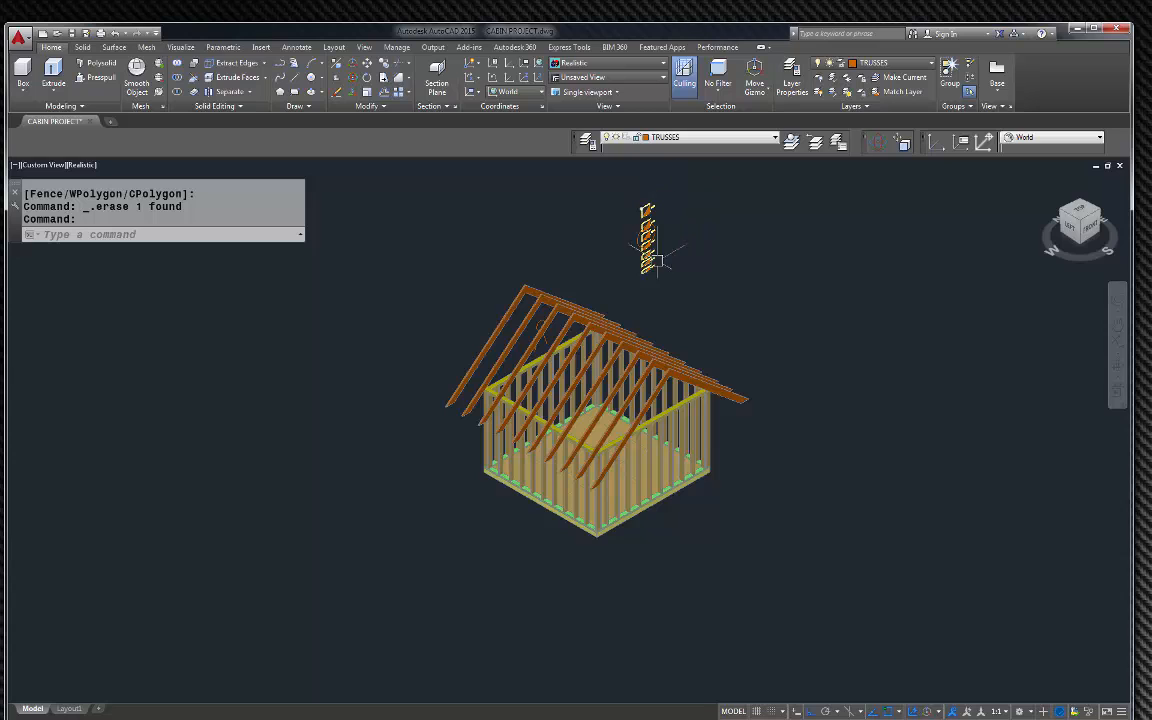
scroll(549, 383, up, 3)
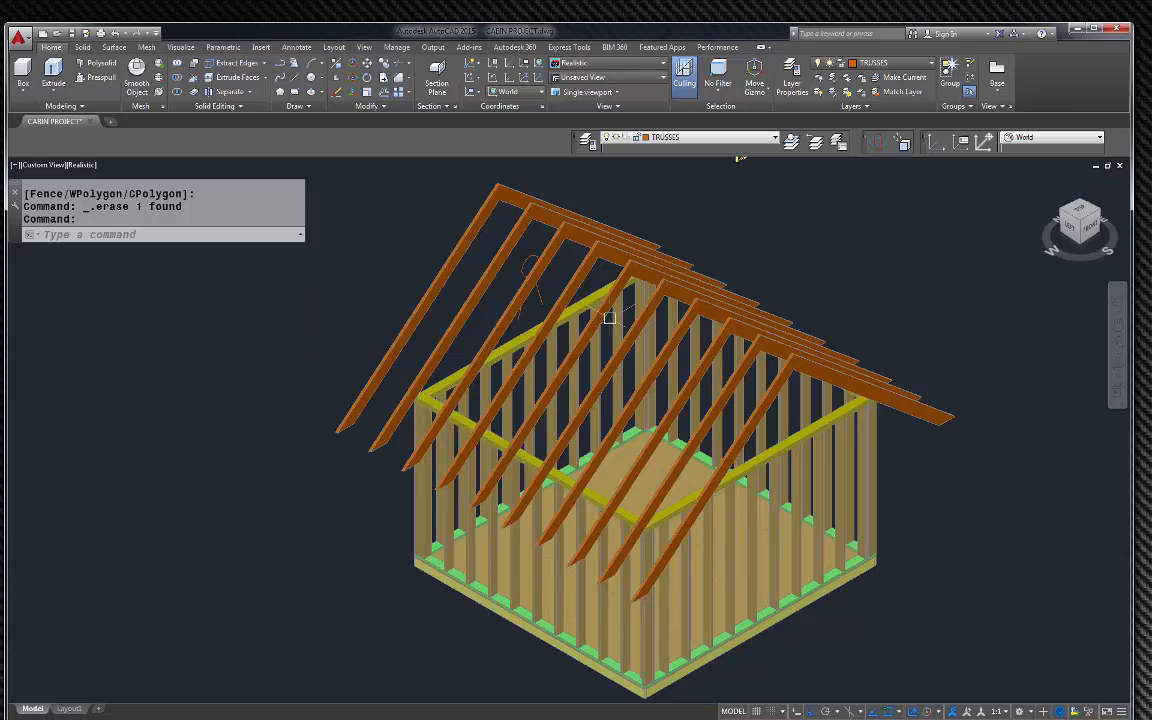
key(Escape)
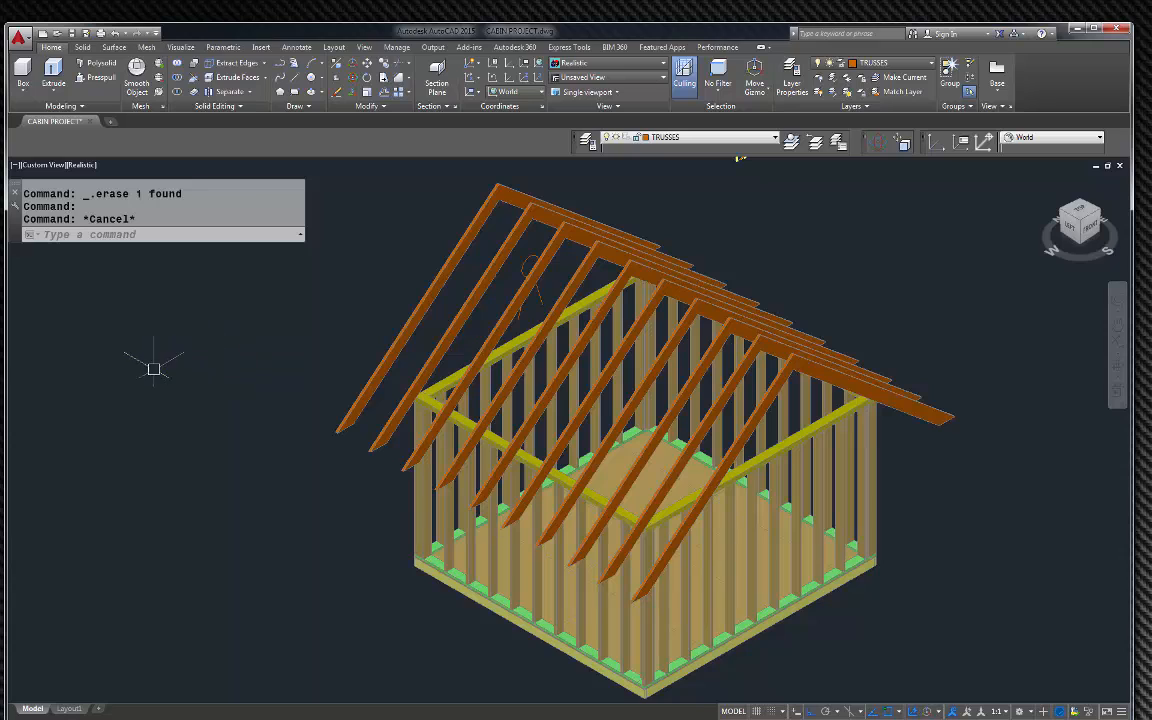
scroll(385, 304, up, 2)
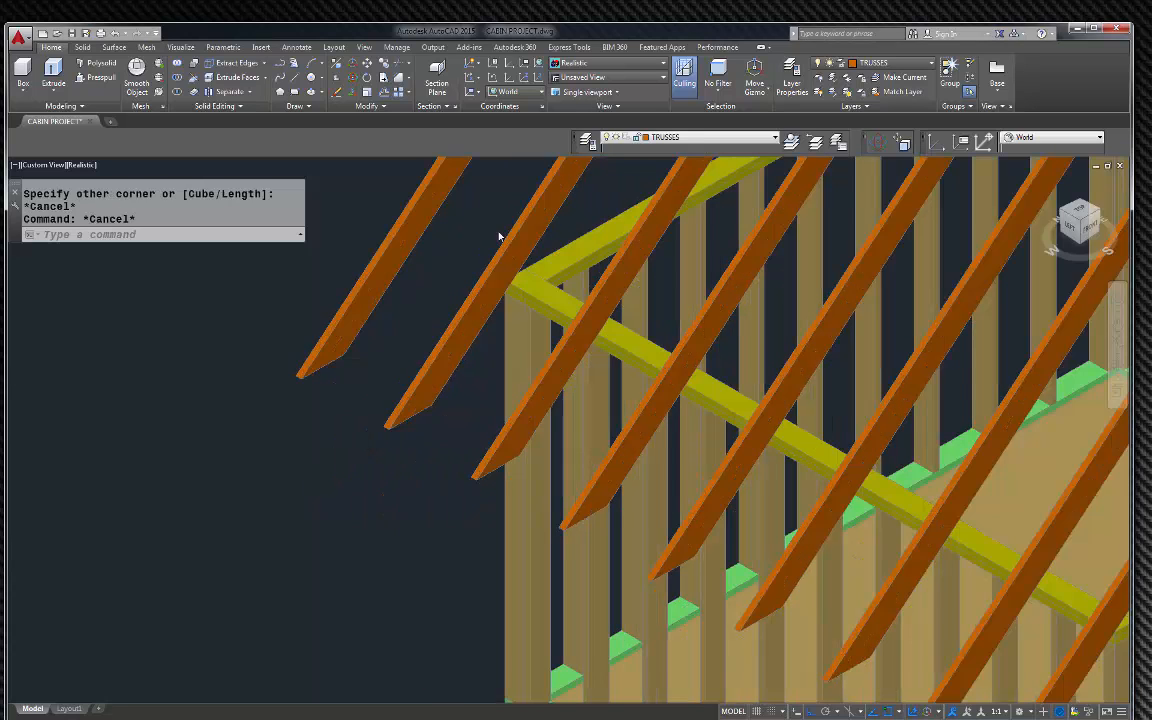
scroll(368, 226, down, 5)
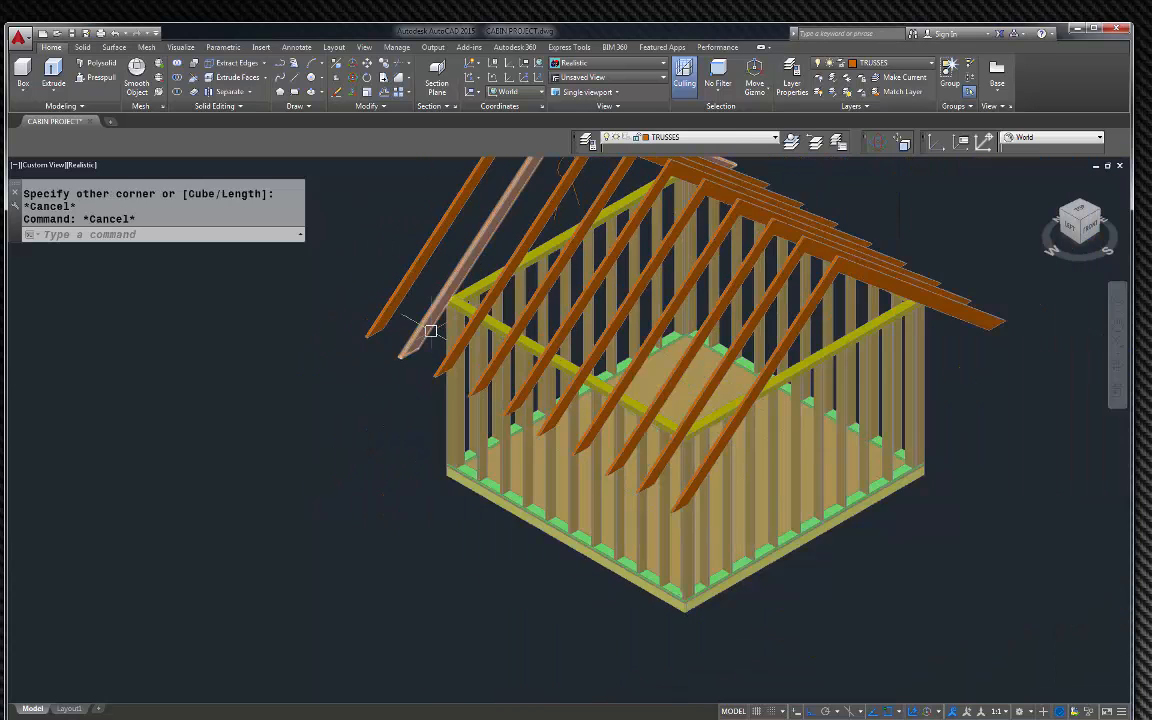
scroll(424, 243, up, 5)
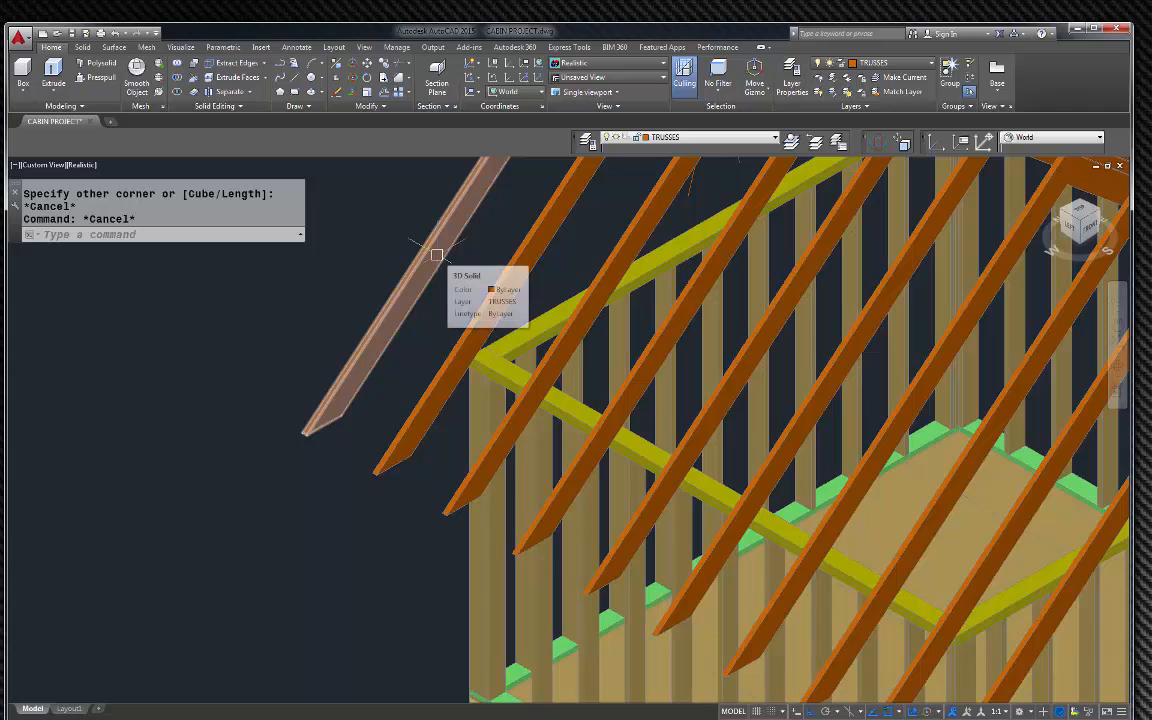
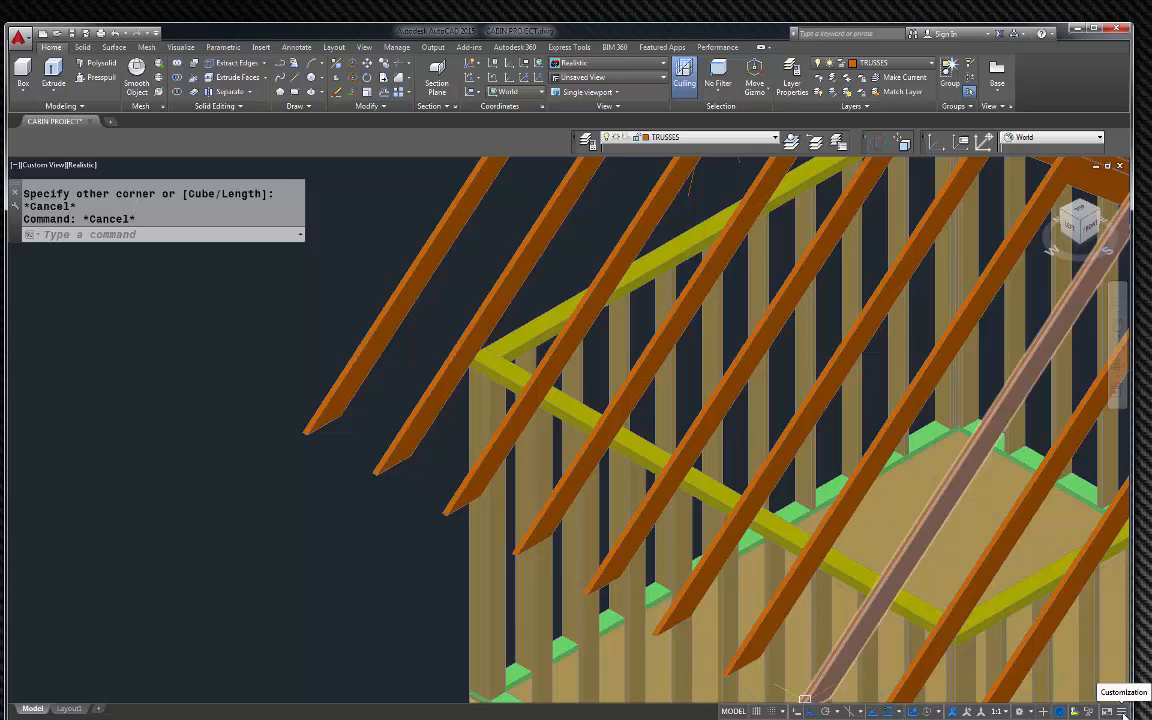
Step: Turn on Dynamic Input for the drawing
click(1122, 712)
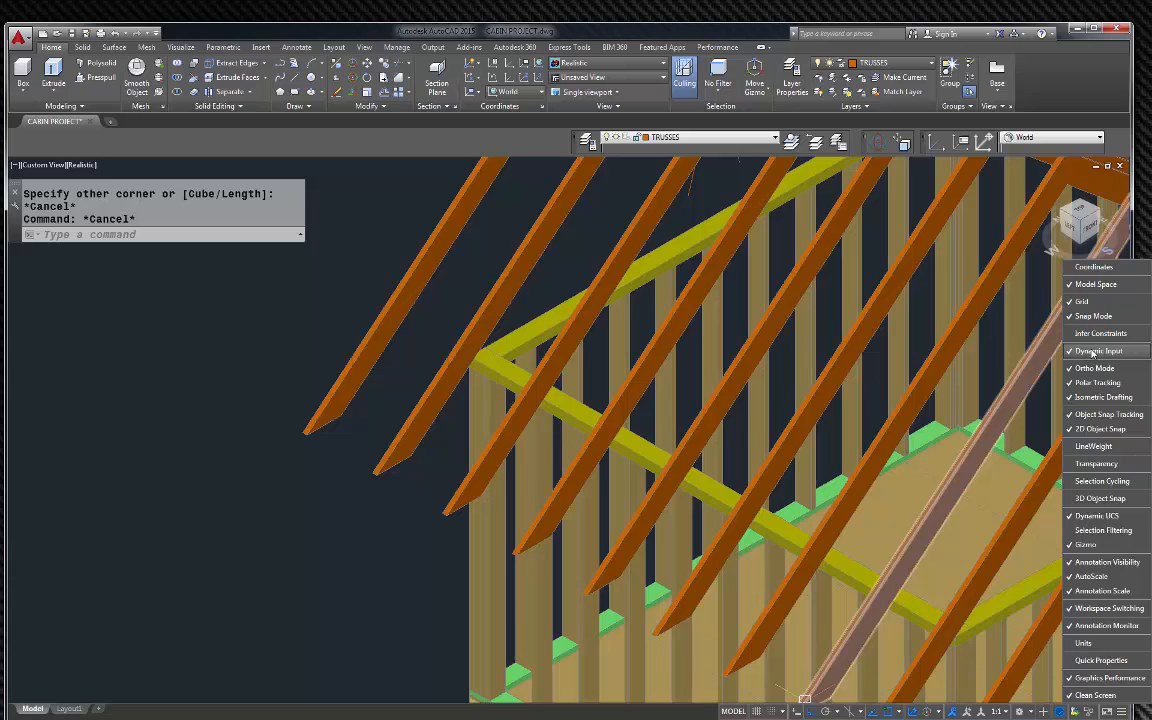
key(Escape)
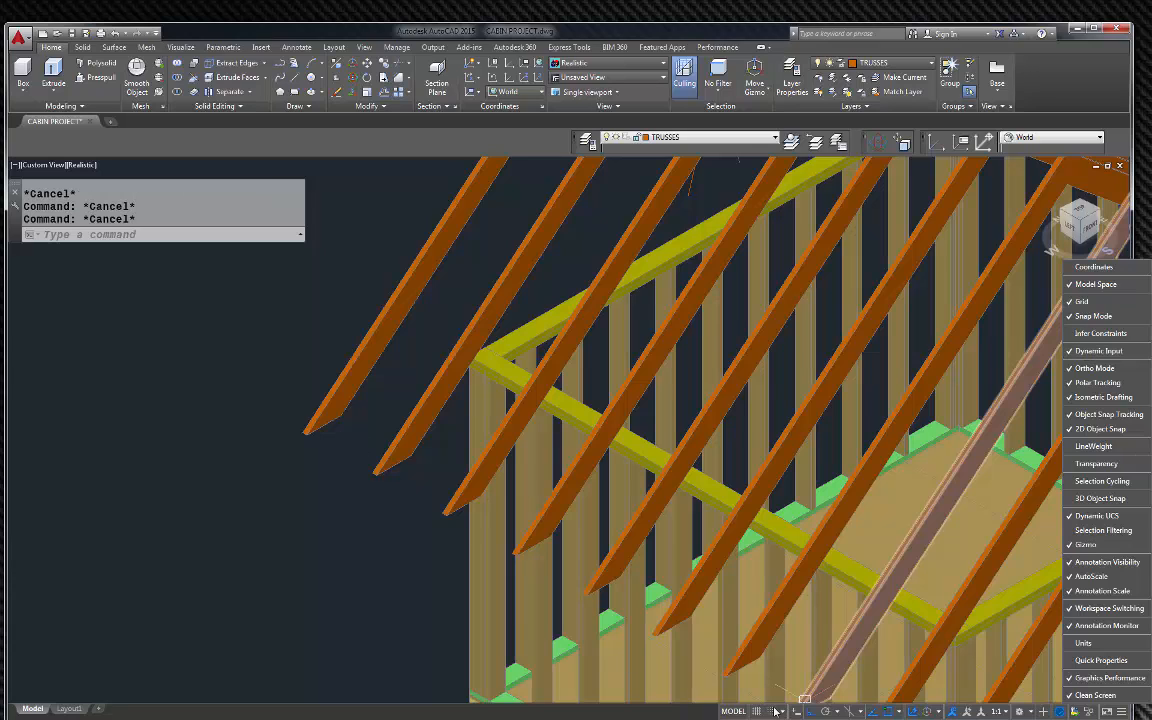
click(797, 712)
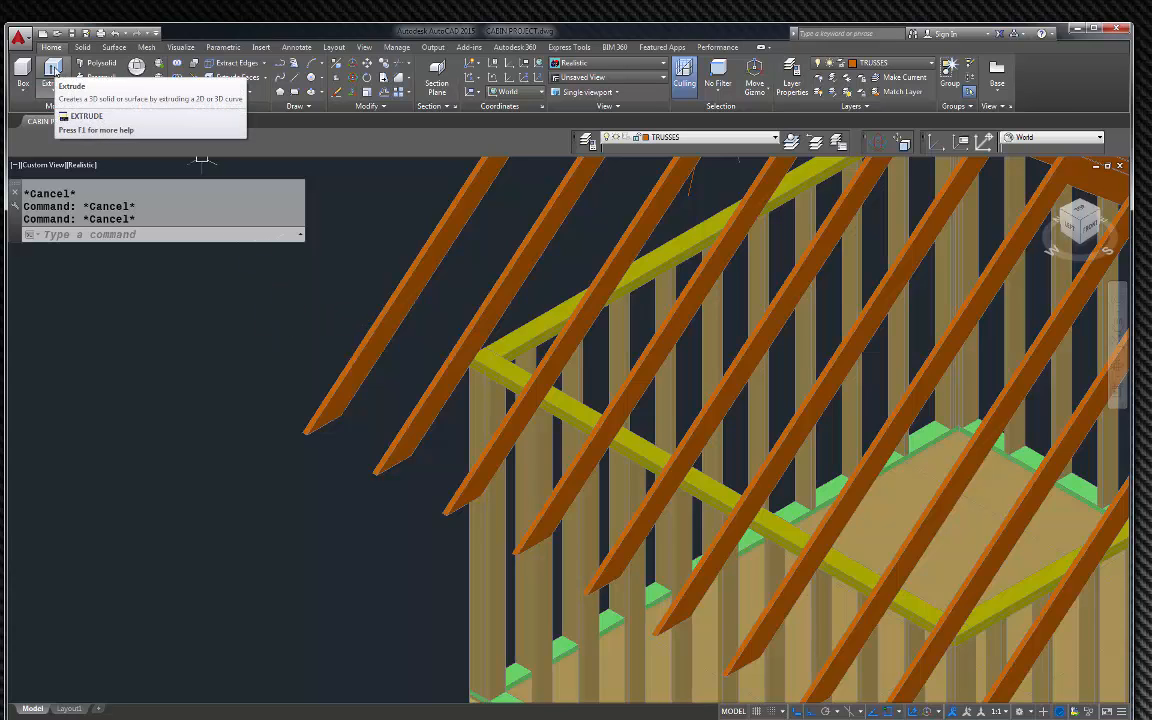
Step: Try a sheathing box on the rear end truss's tail, using 48 for its side and 96 for its height, and erase it
click(22, 70)
scroll(313, 385, up, 3)
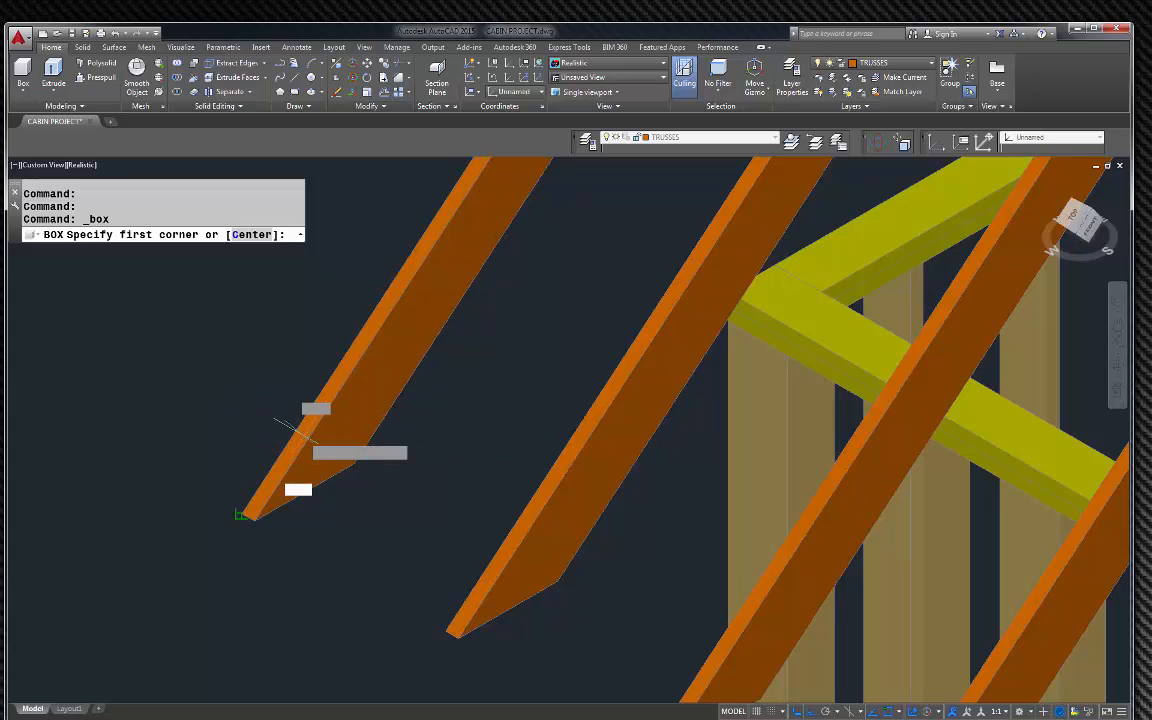
click(245, 512)
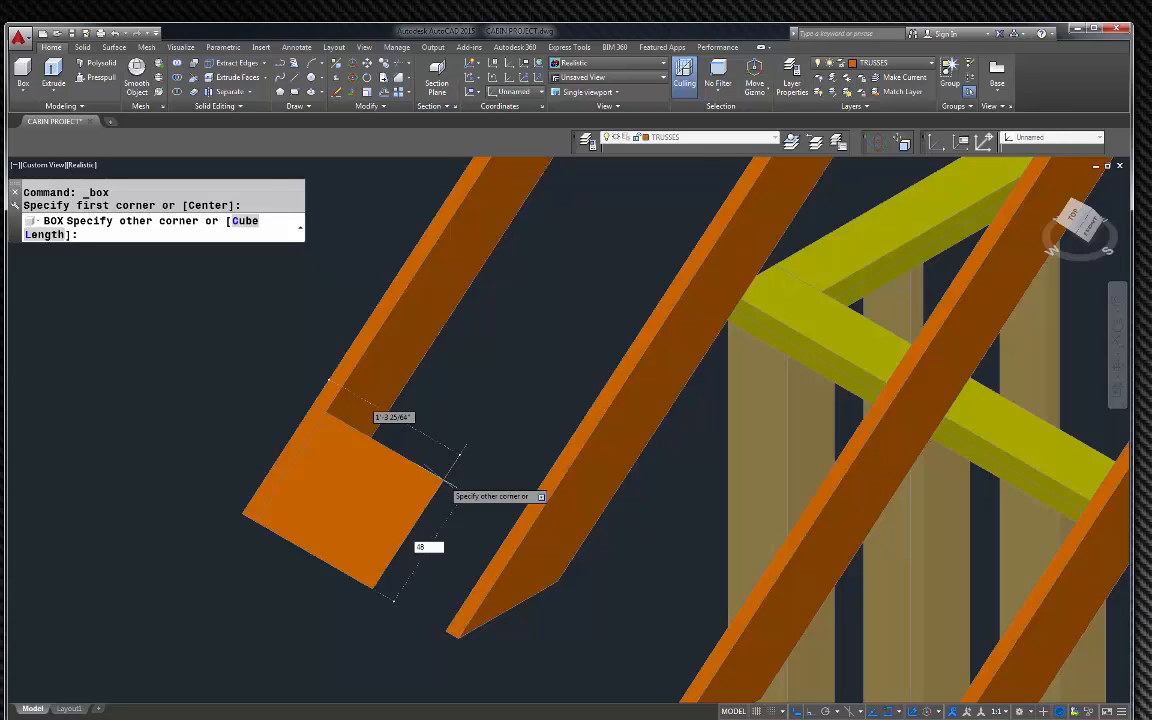
key(Return)
scroll(476, 488, down, 5)
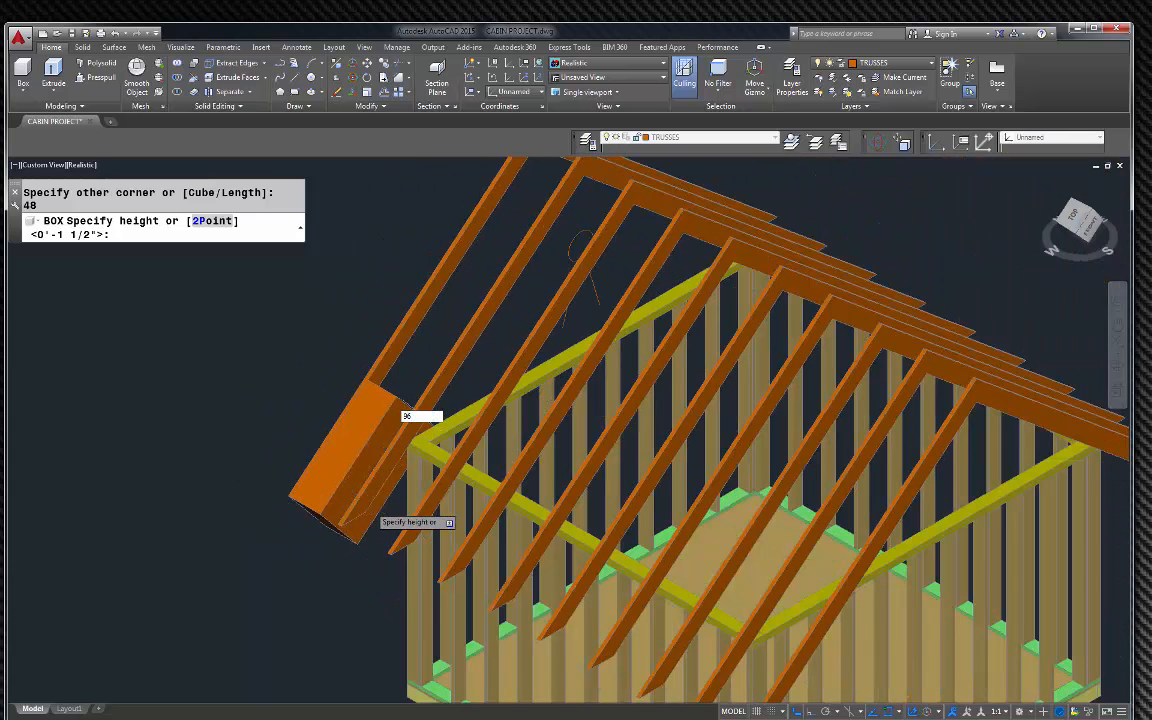
key(Return)
key(Escape)
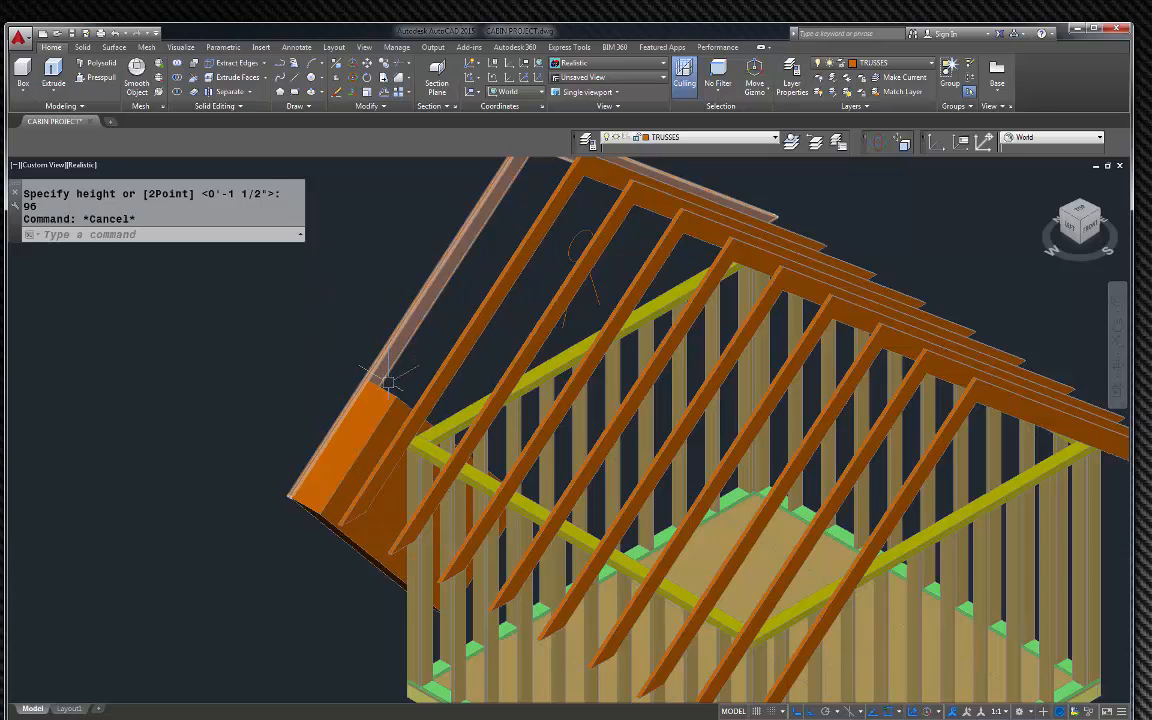
click(378, 392)
key(Delete)
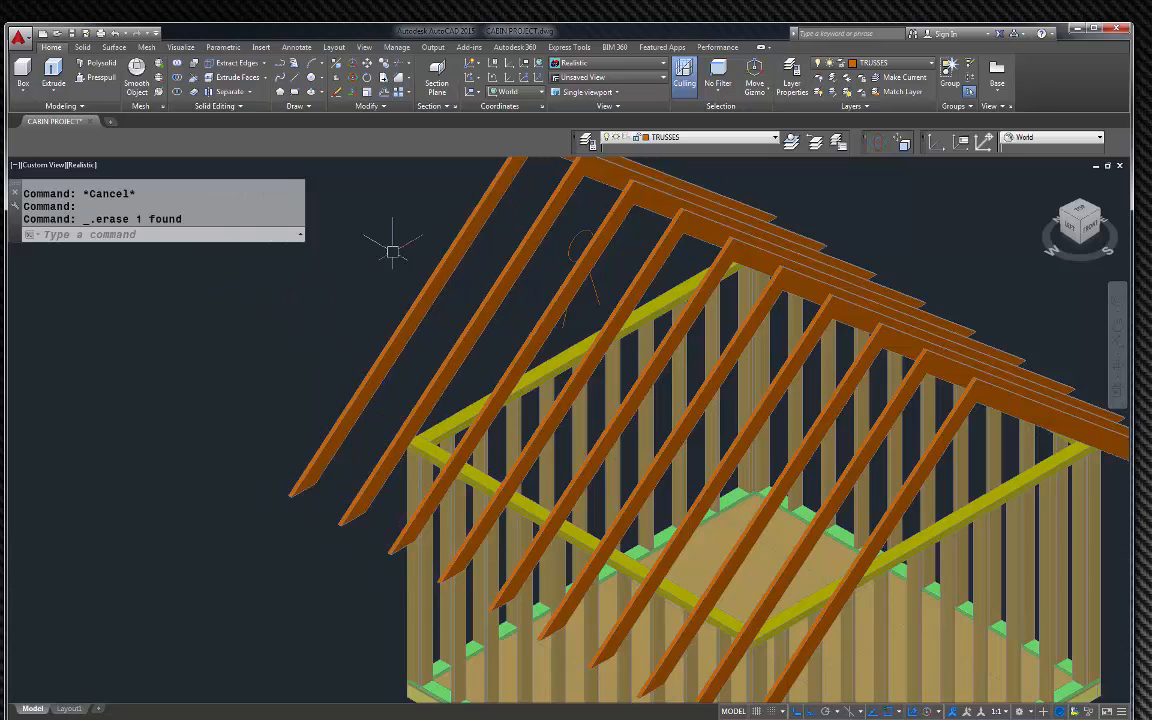
Step: Draw a sheathing box on the rear end truss's sloped top face, 96 inches long, 48 inches wide and 0.5 inch high
click(26, 80)
scroll(270, 470, up, 8)
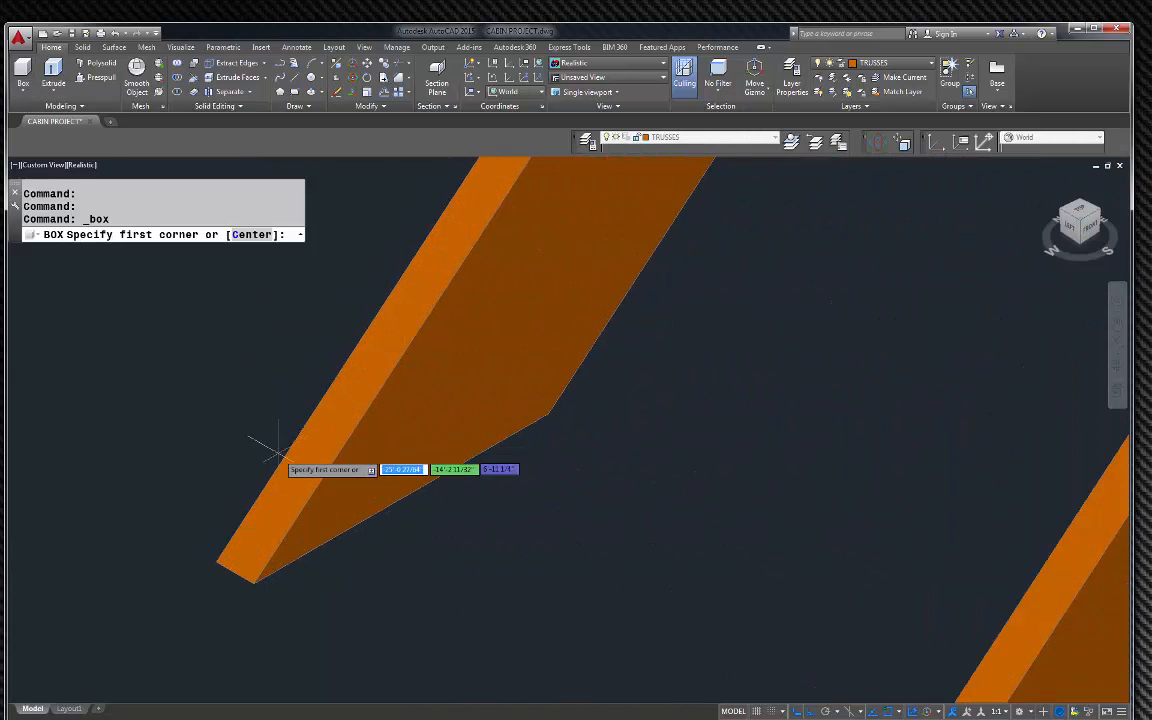
click(285, 466)
scroll(306, 450, down, 5)
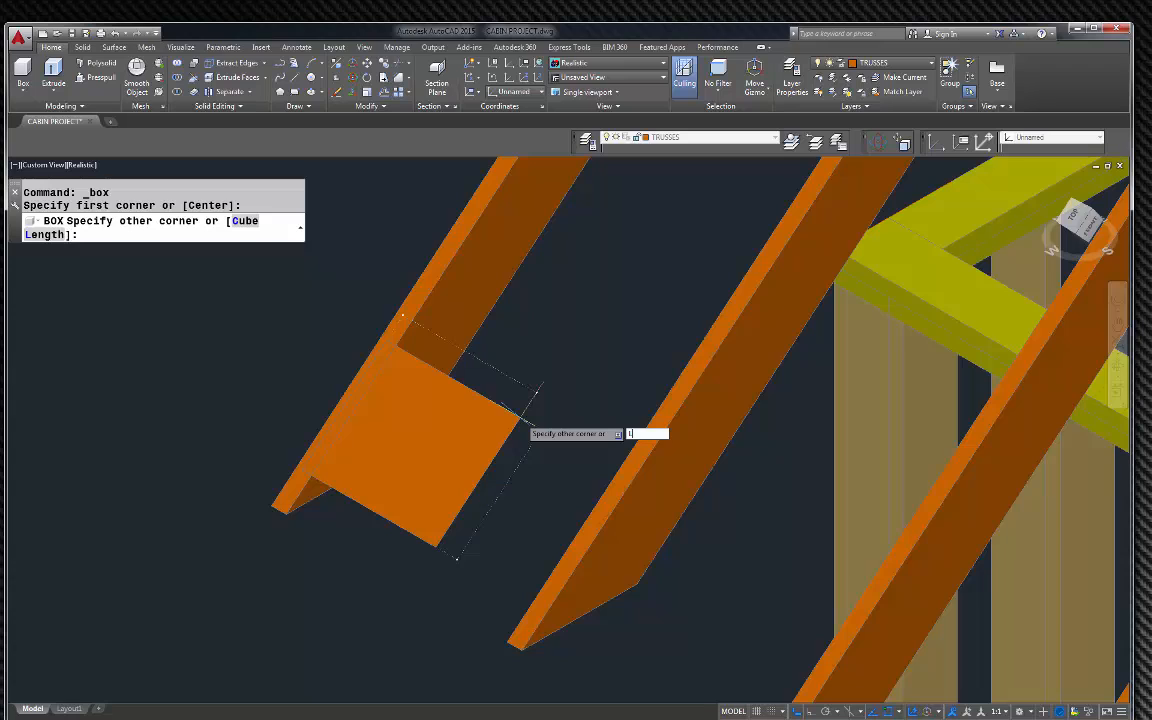
text(L)
key(Return)
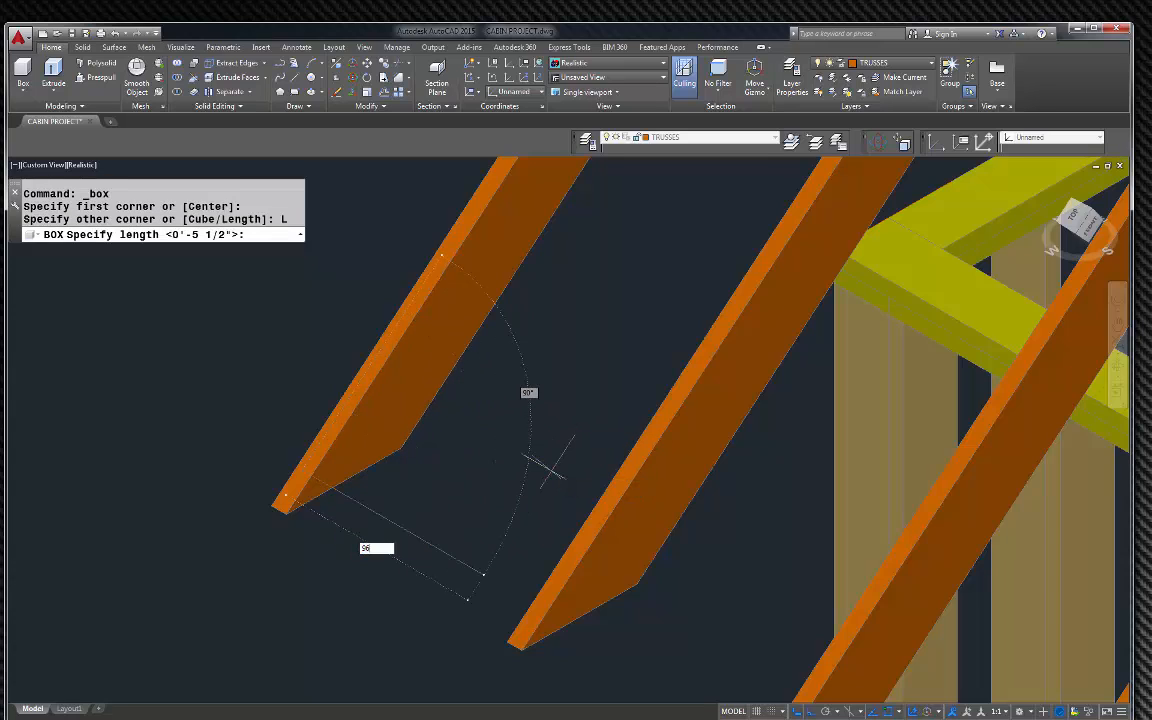
text(96)
key(Return)
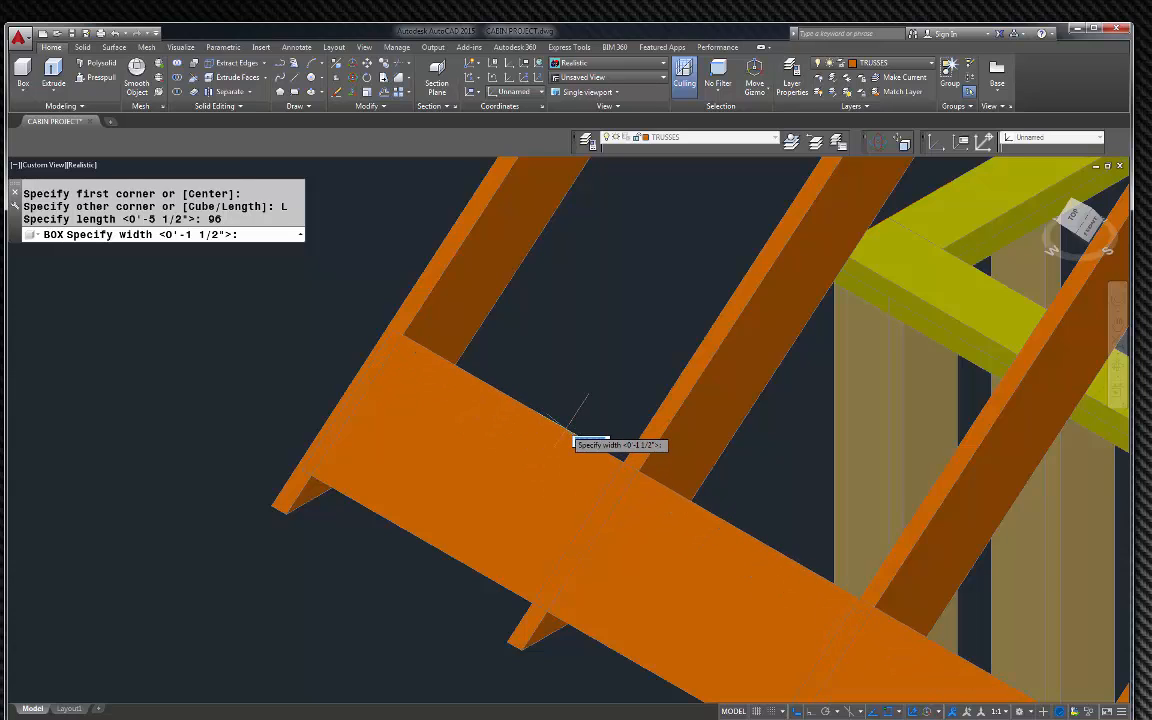
key(Return)
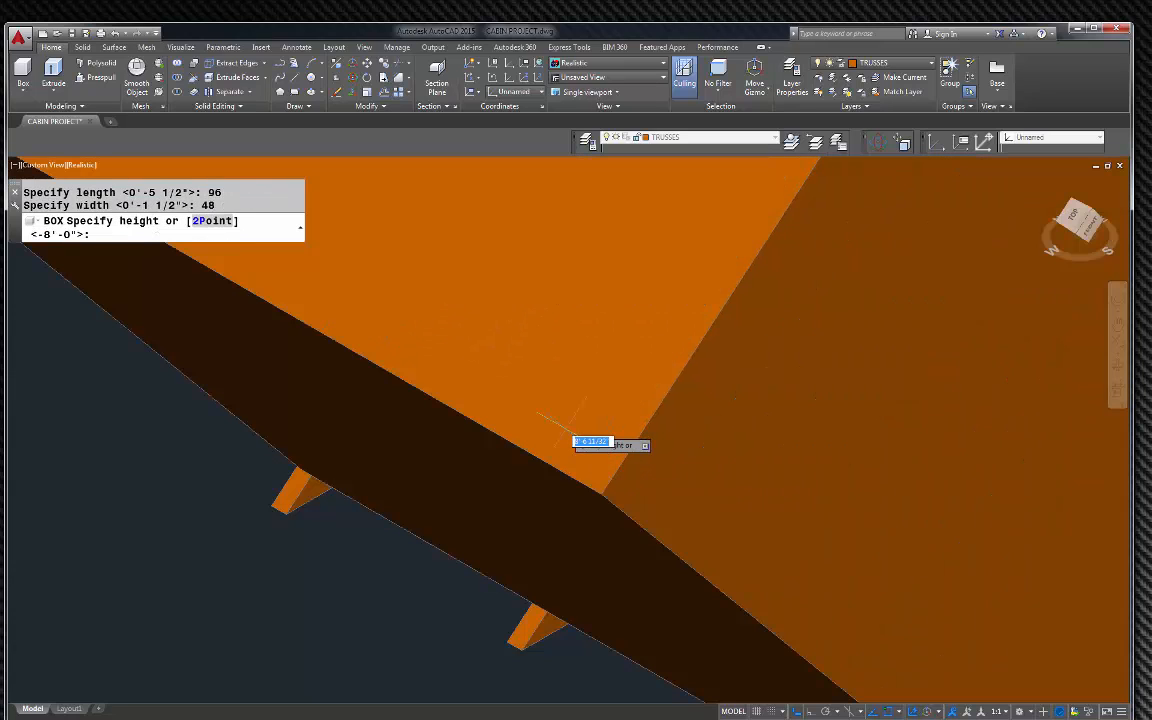
text(.5)
key(Return)
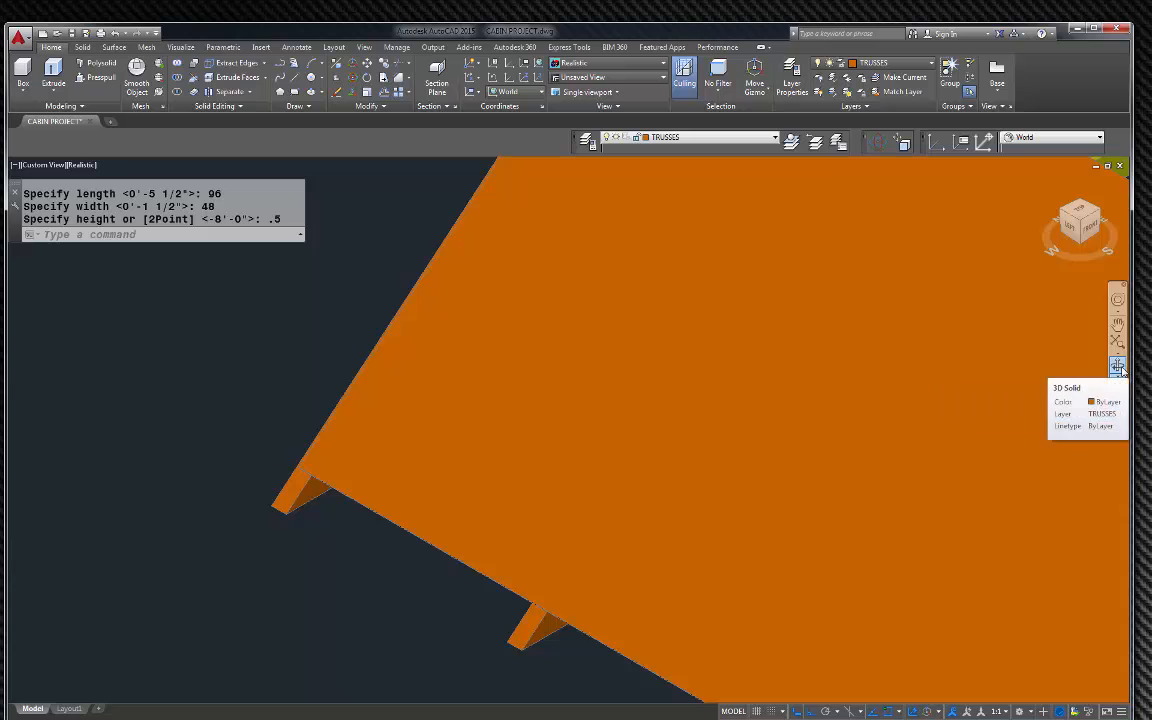
Step: Move the sheathing panel by its lower outer corner onto the top corner of the rear end truss's tail
click(1118, 366)
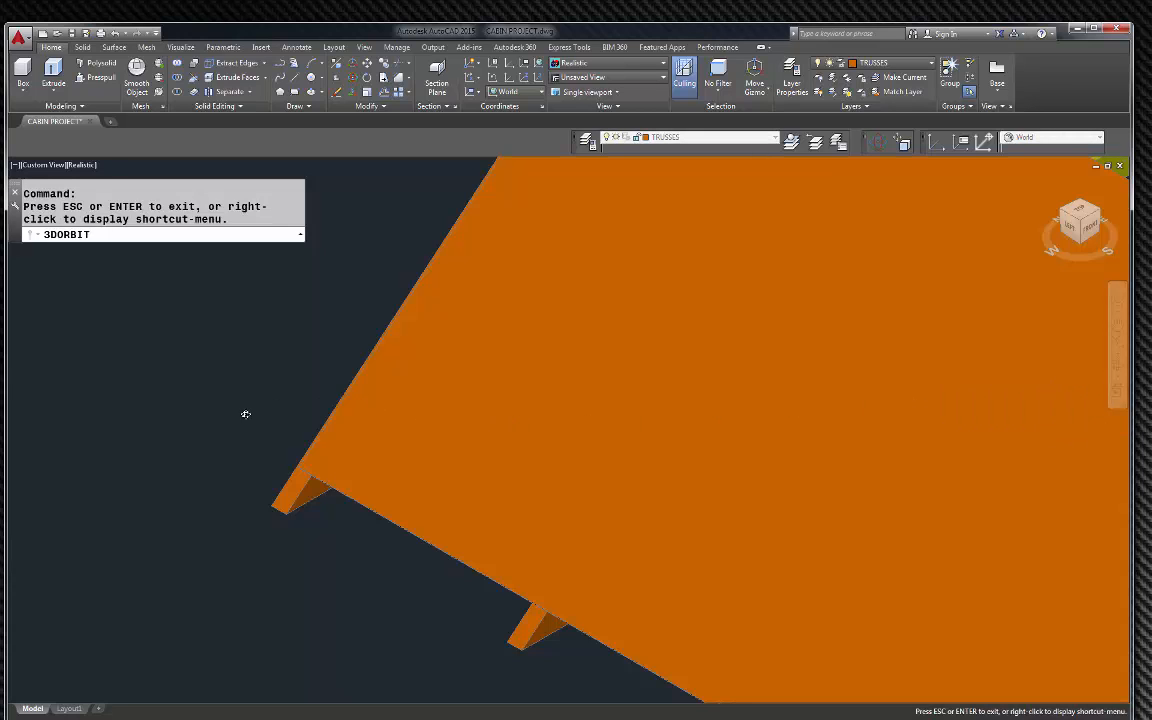
drag(216, 484, 414, 404)
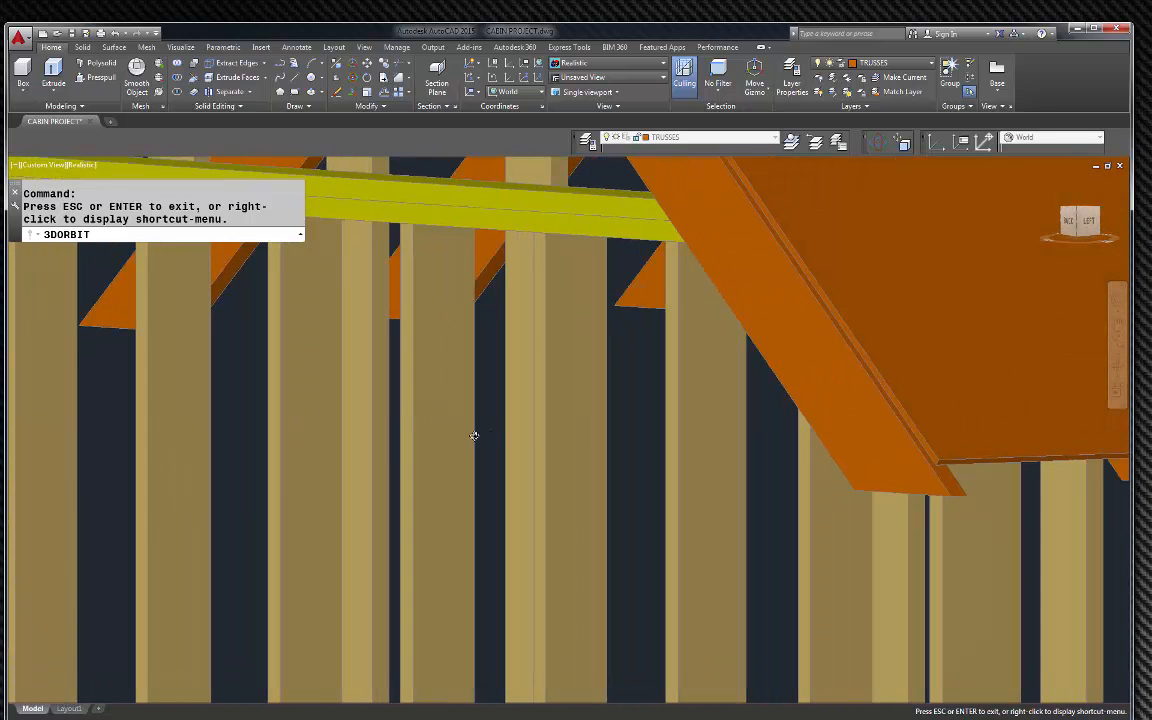
drag(474, 436, 910, 447)
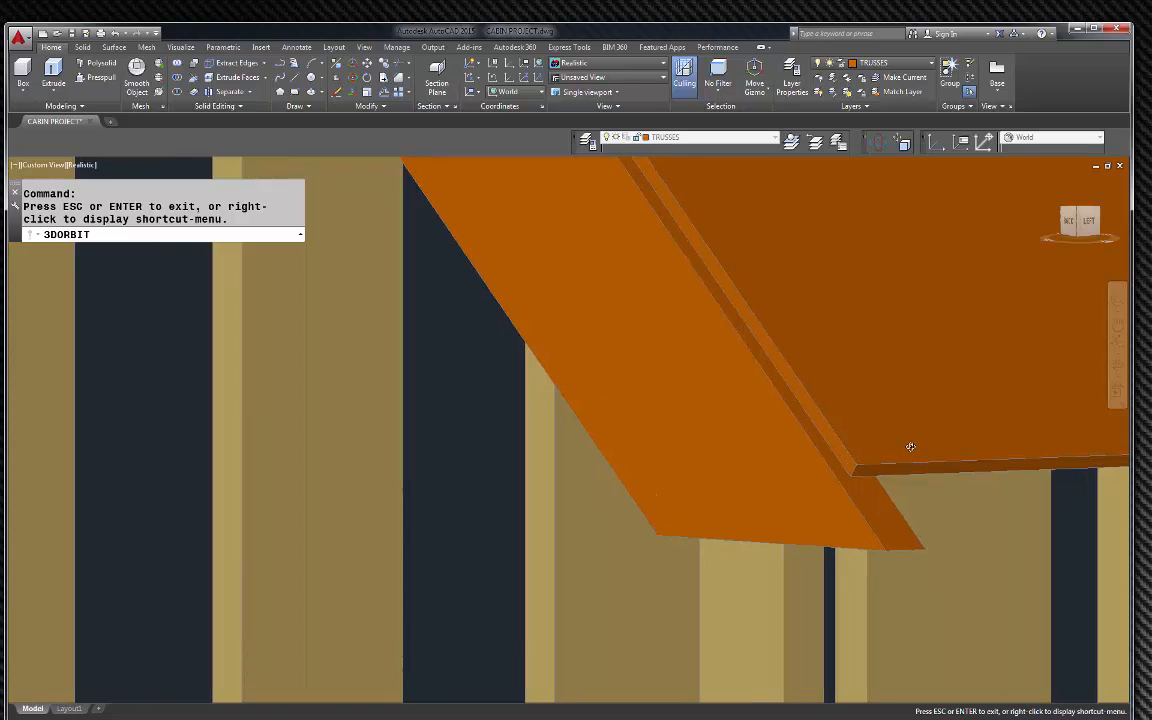
key(Escape)
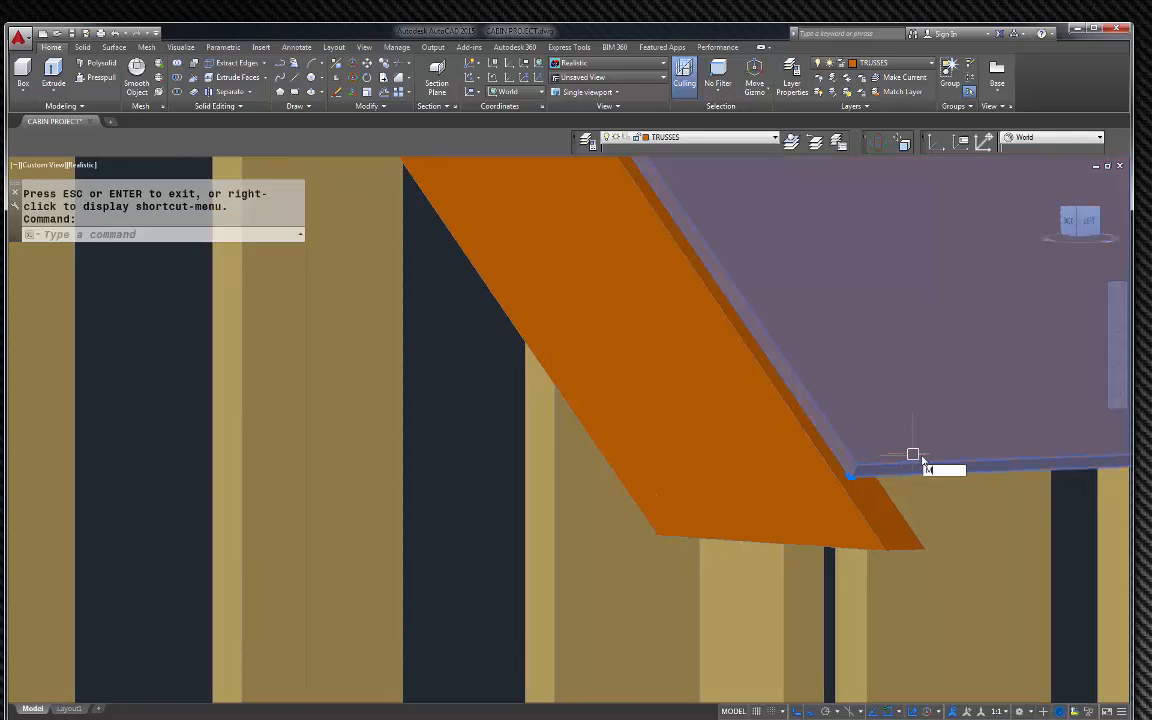
text(M)
key(Return)
click(850, 476)
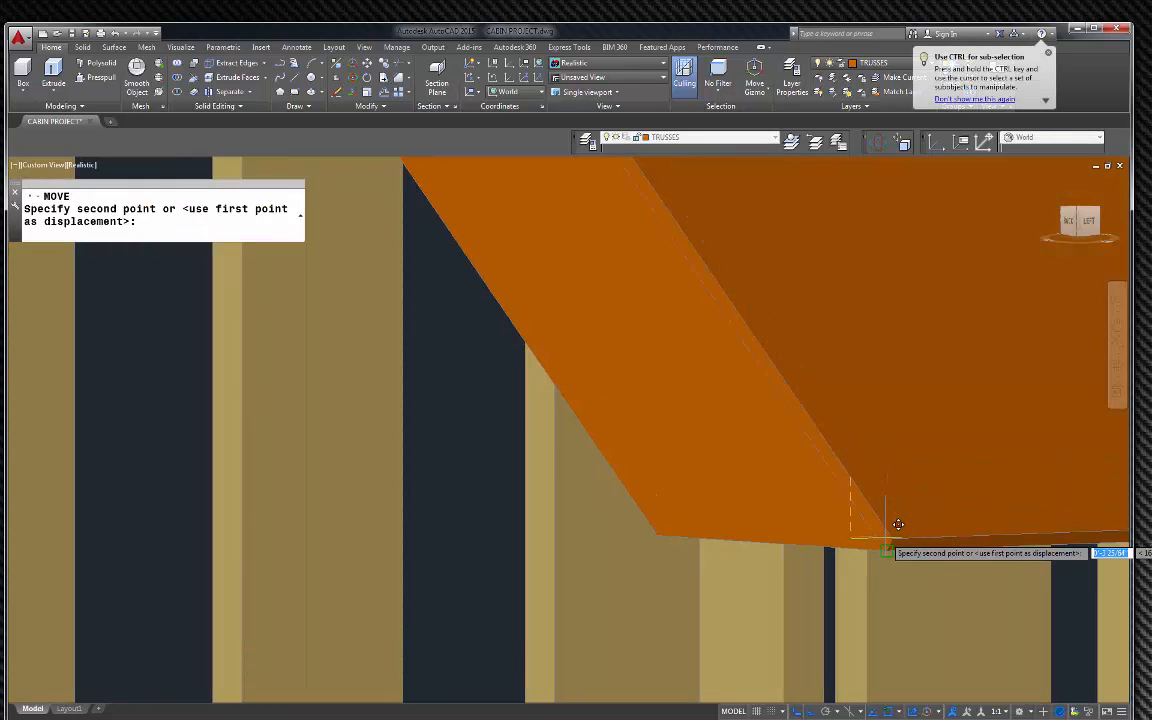
click(887, 545)
Step: Assign the roof sheathing panel to the .5 PLYWOOD layer
scroll(533, 532, down, 5)
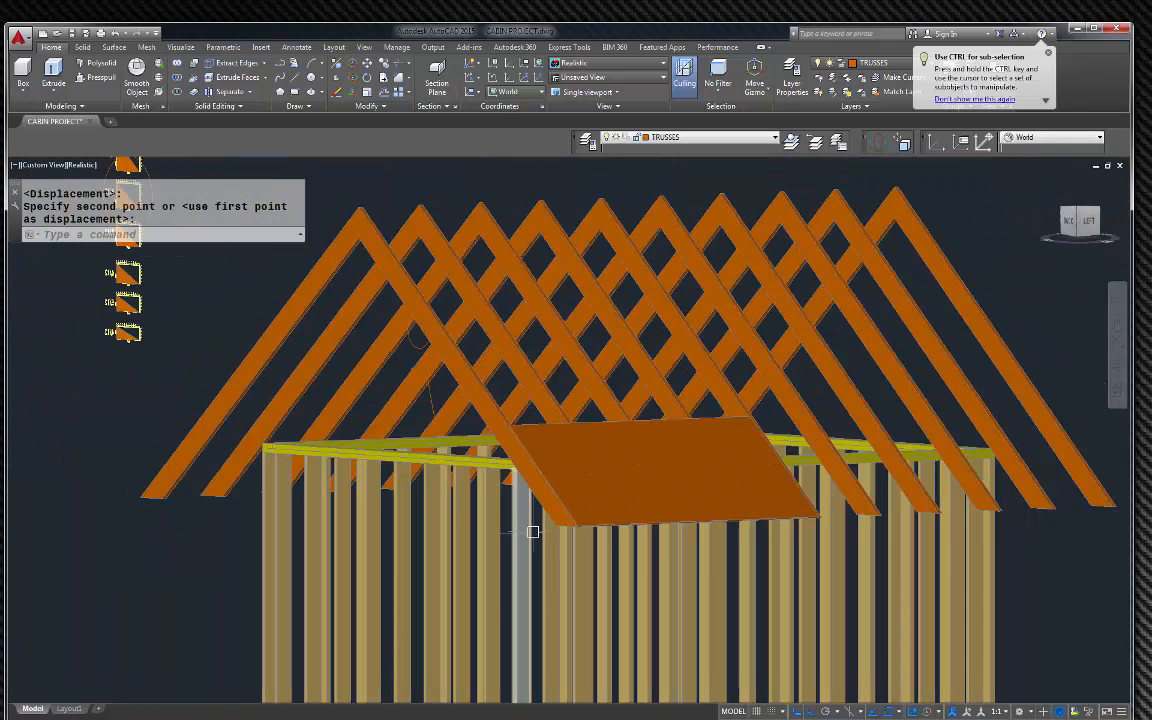
click(653, 418)
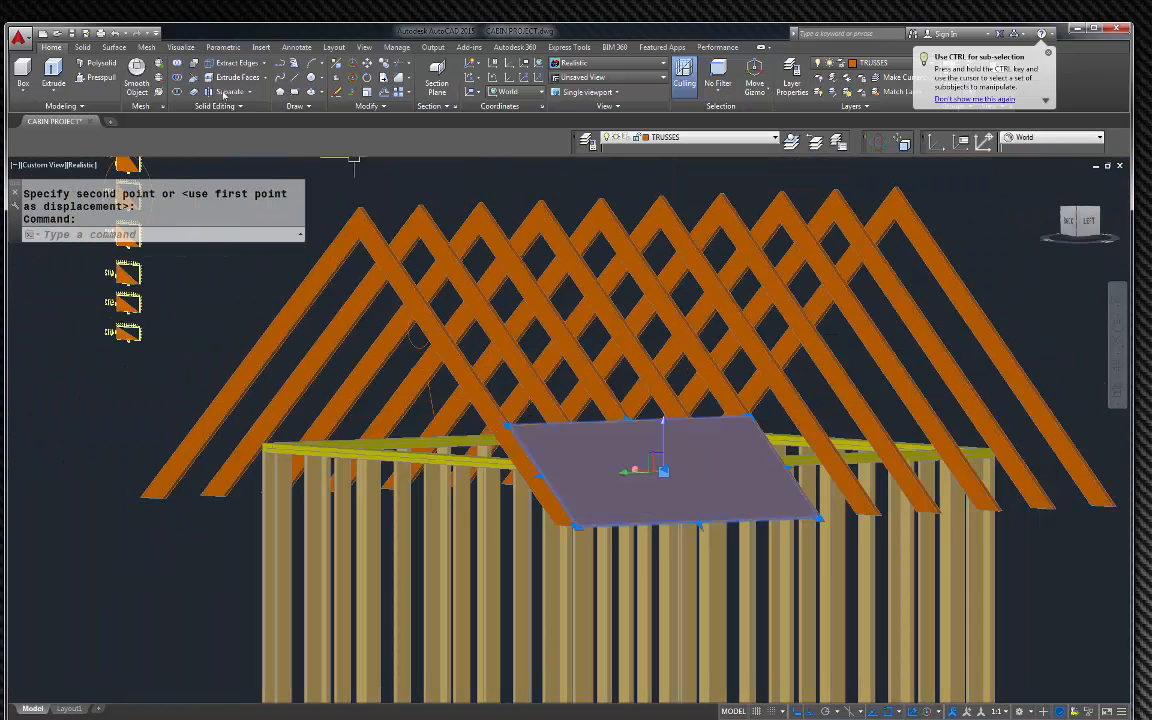
click(728, 136)
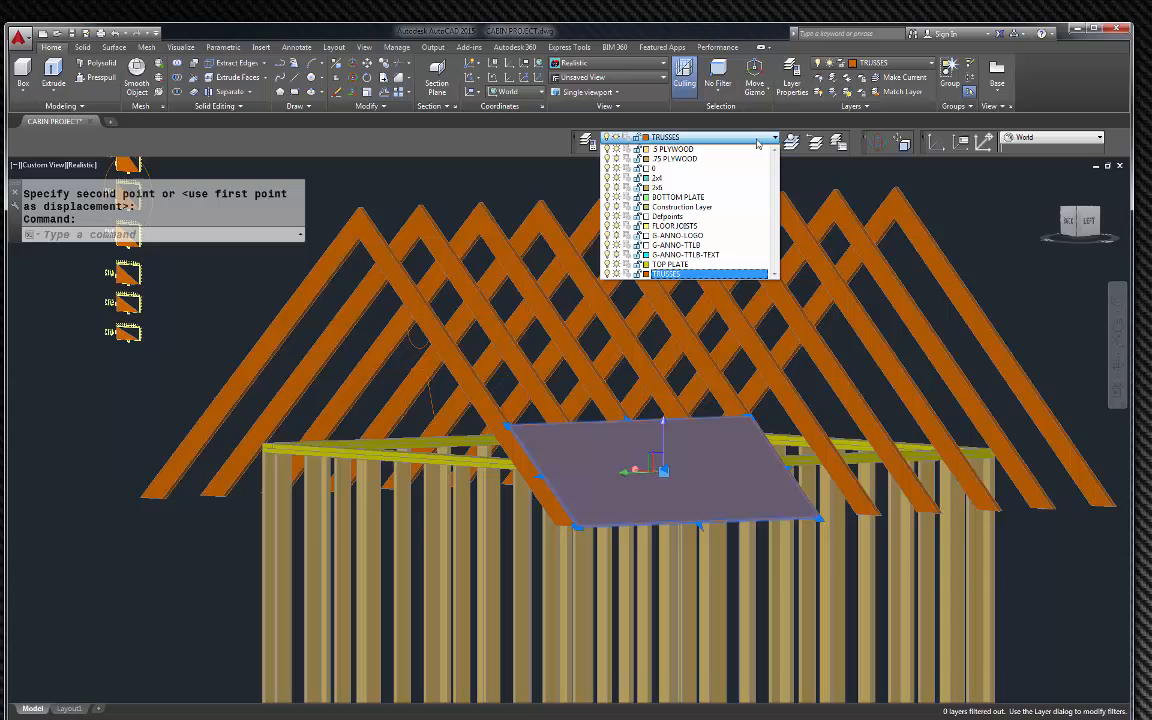
click(680, 159)
key(Escape)
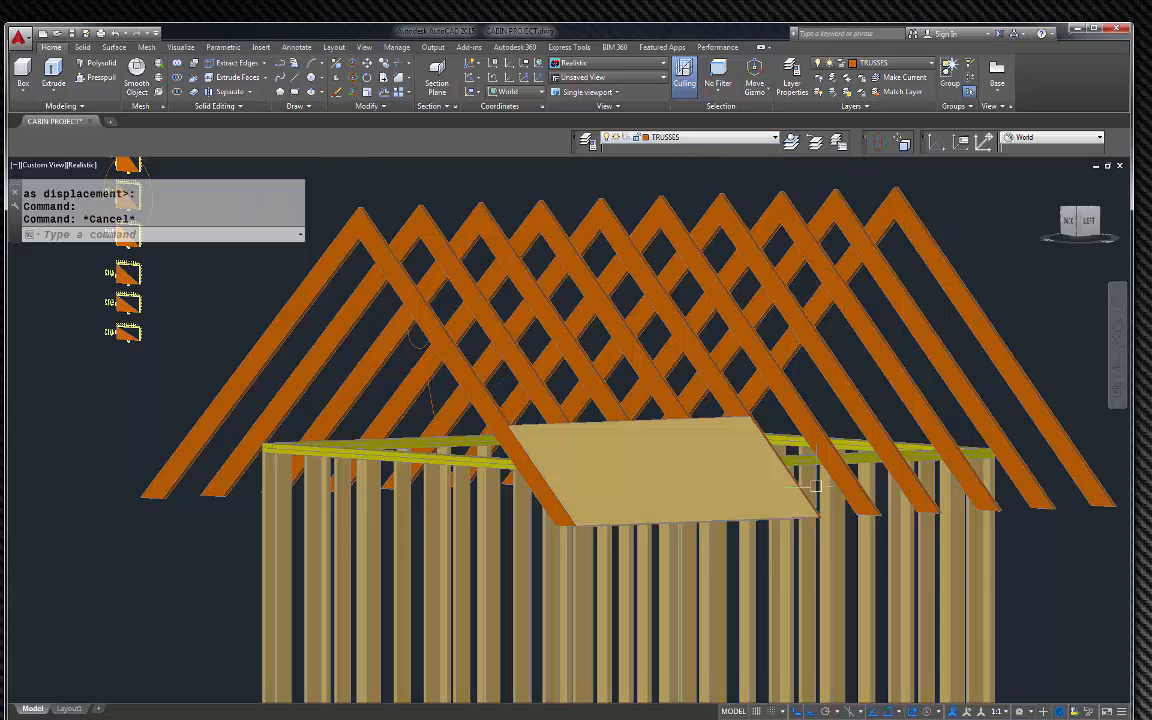
Step: Copy the plywood sheet along the eave from its lower corner, butting the copy against the first sheet's far end
scroll(591, 514, up, 5)
click(598, 510)
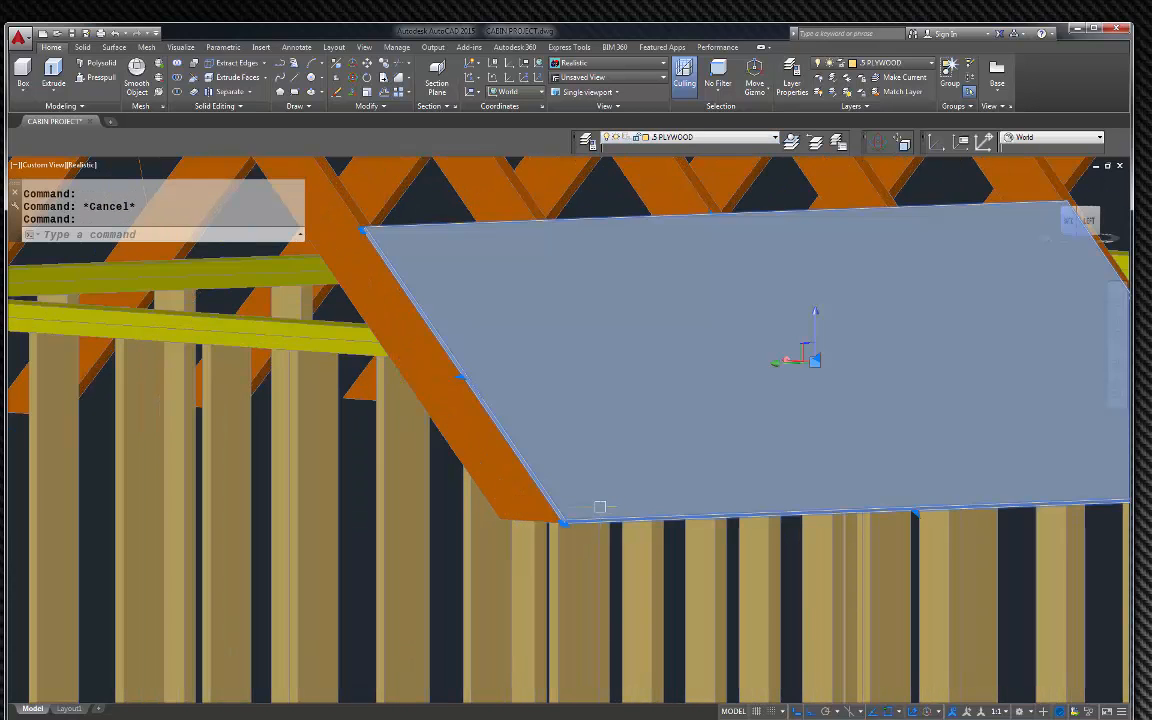
text(co)
key(Return)
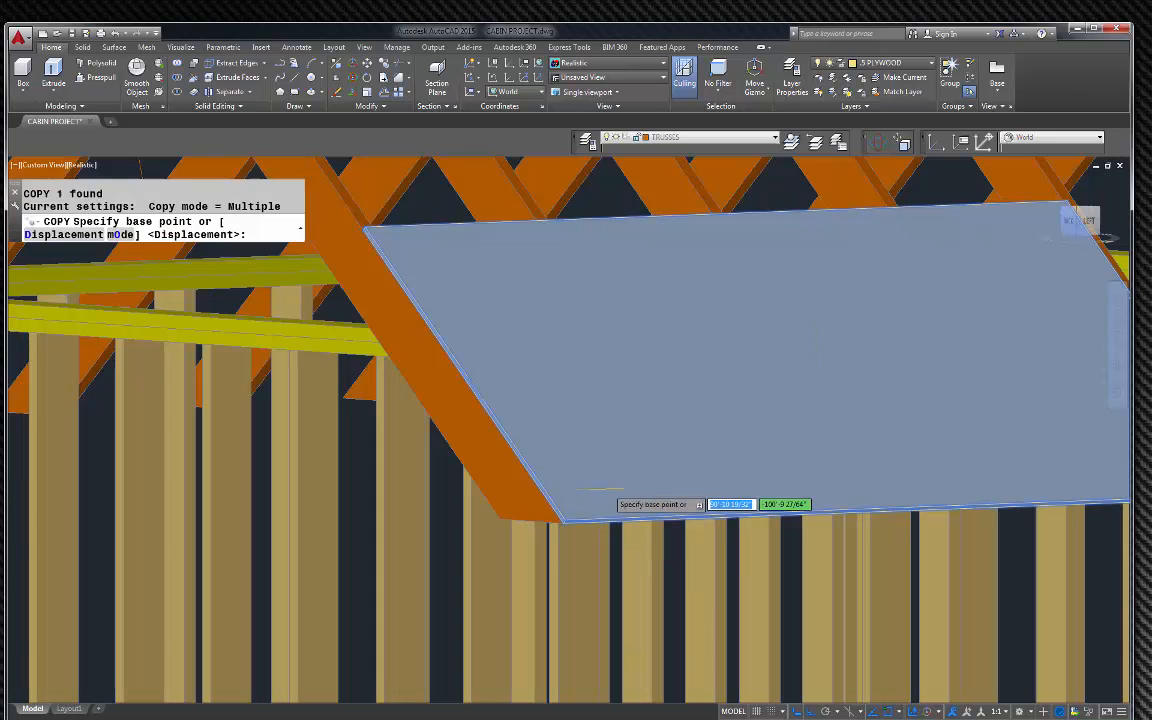
scroll(563, 520, up, 3)
click(565, 521)
scroll(566, 520, down, 5)
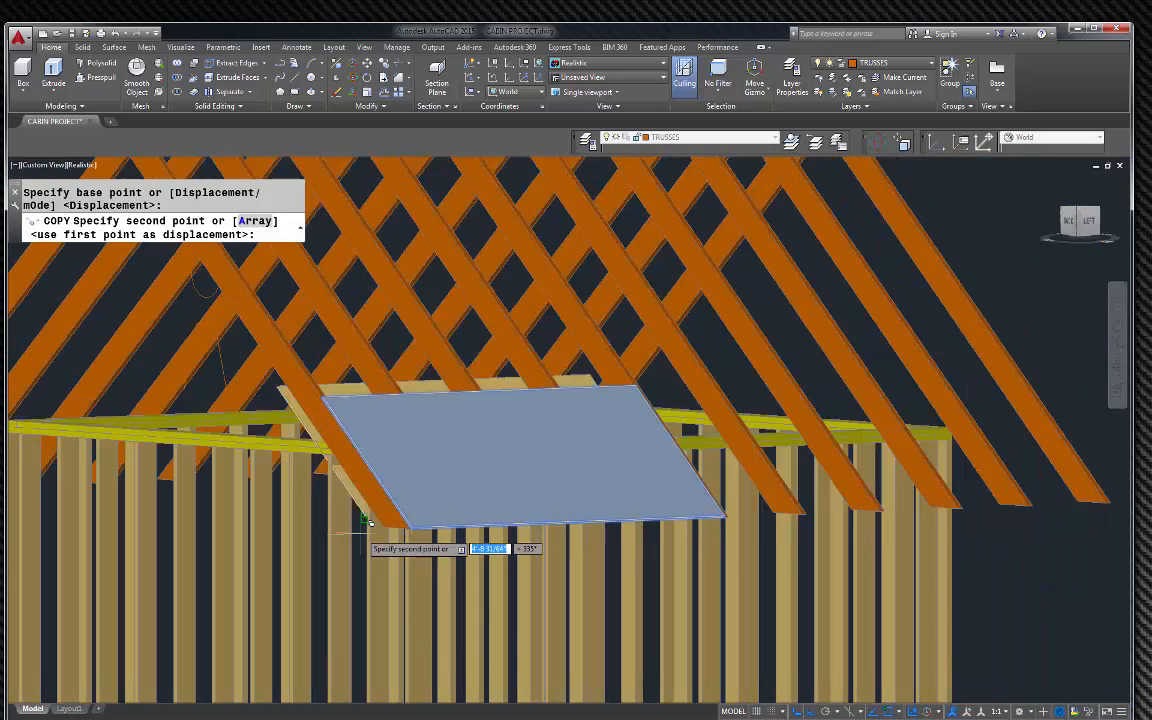
scroll(718, 507, up, 5)
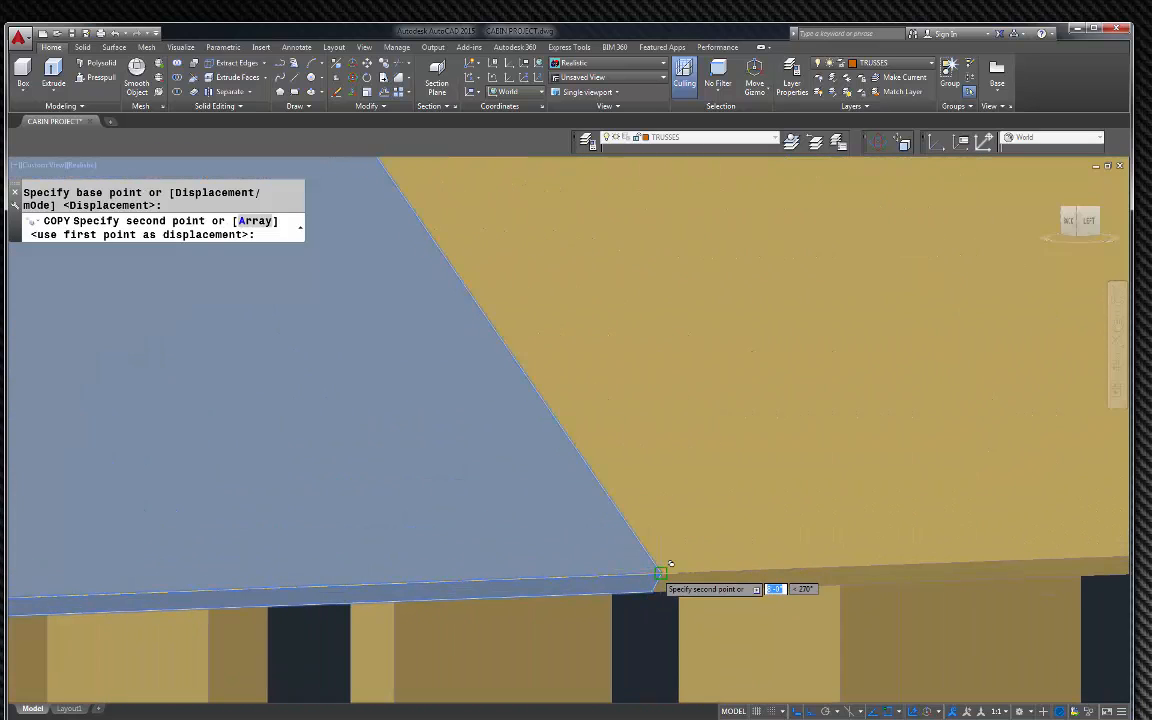
click(657, 562)
Step: Place another copy of the plywood sheet against the second sheet's far end, completing a row of three along the eave
scroll(657, 562, down, 5)
scroll(818, 527, up, 5)
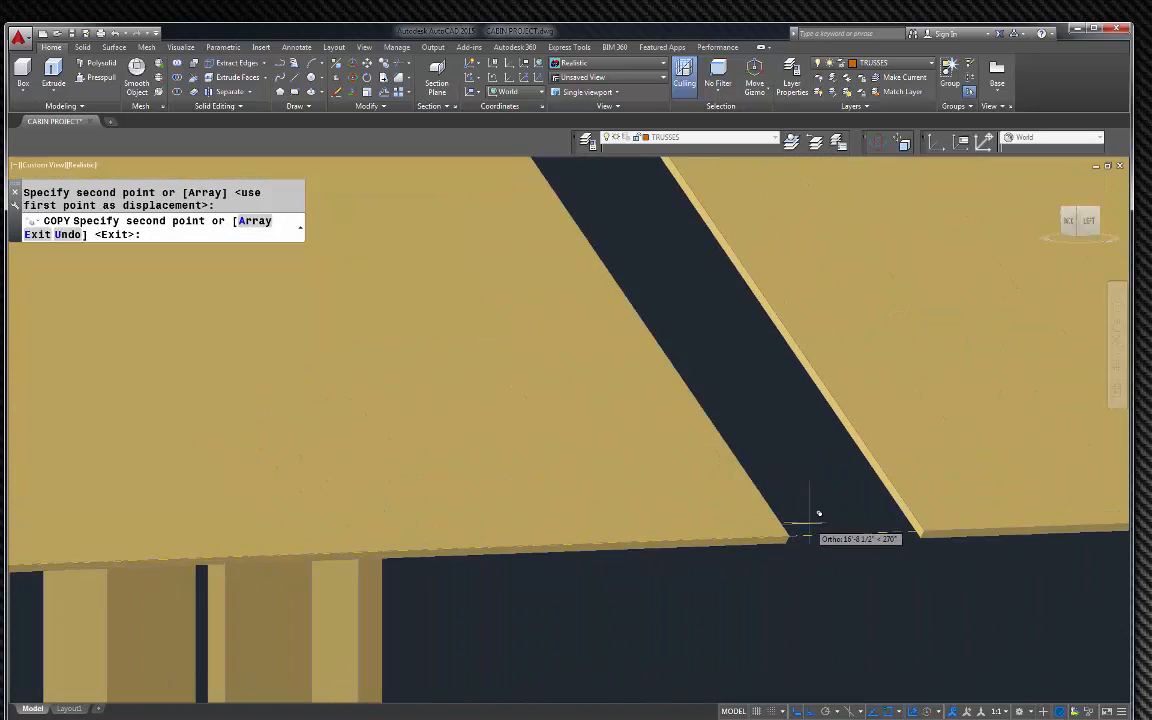
click(790, 536)
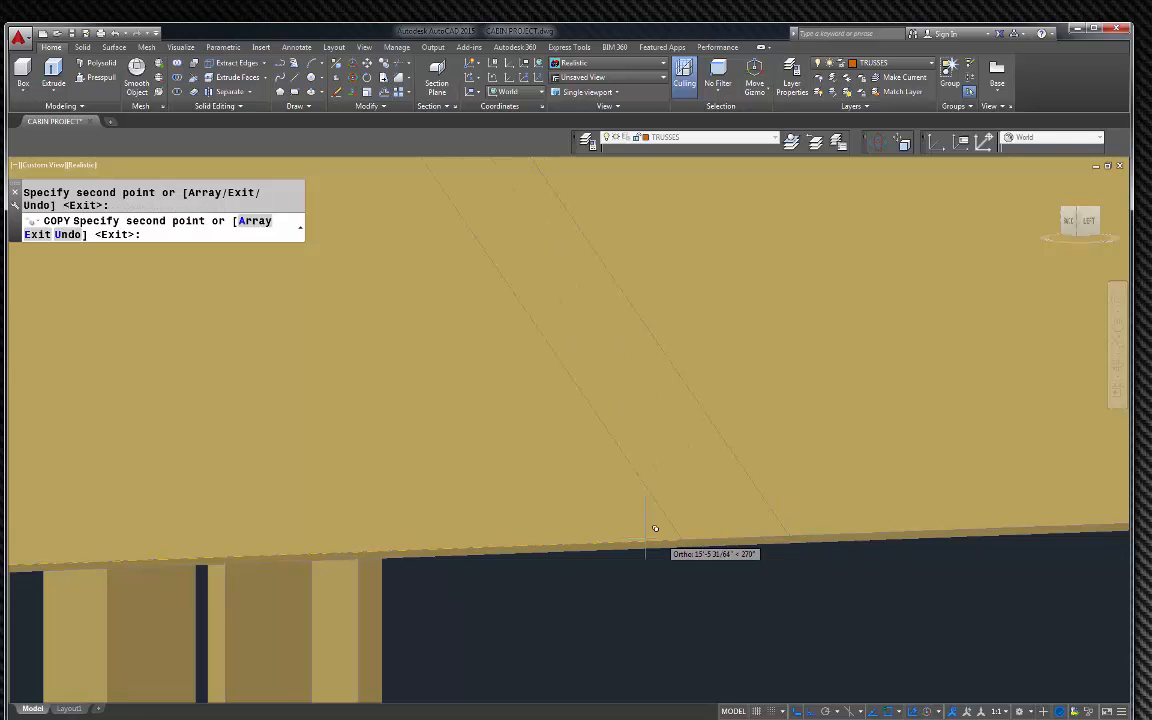
scroll(557, 531, down, 3)
scroll(557, 531, down, 3)
key(Escape)
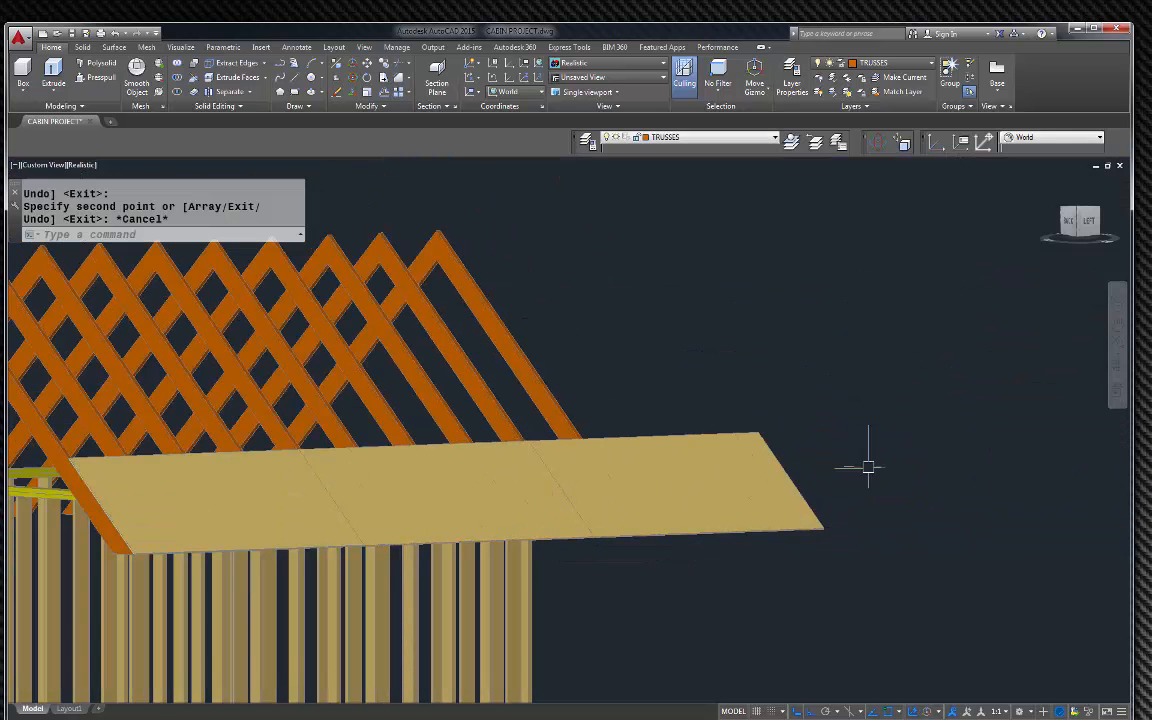
Step: Move the third plywood sheet's overhanging end face back by its lower corner to the outer edge of the front end truss's tail
click(1099, 214)
scroll(599, 408, up, 5)
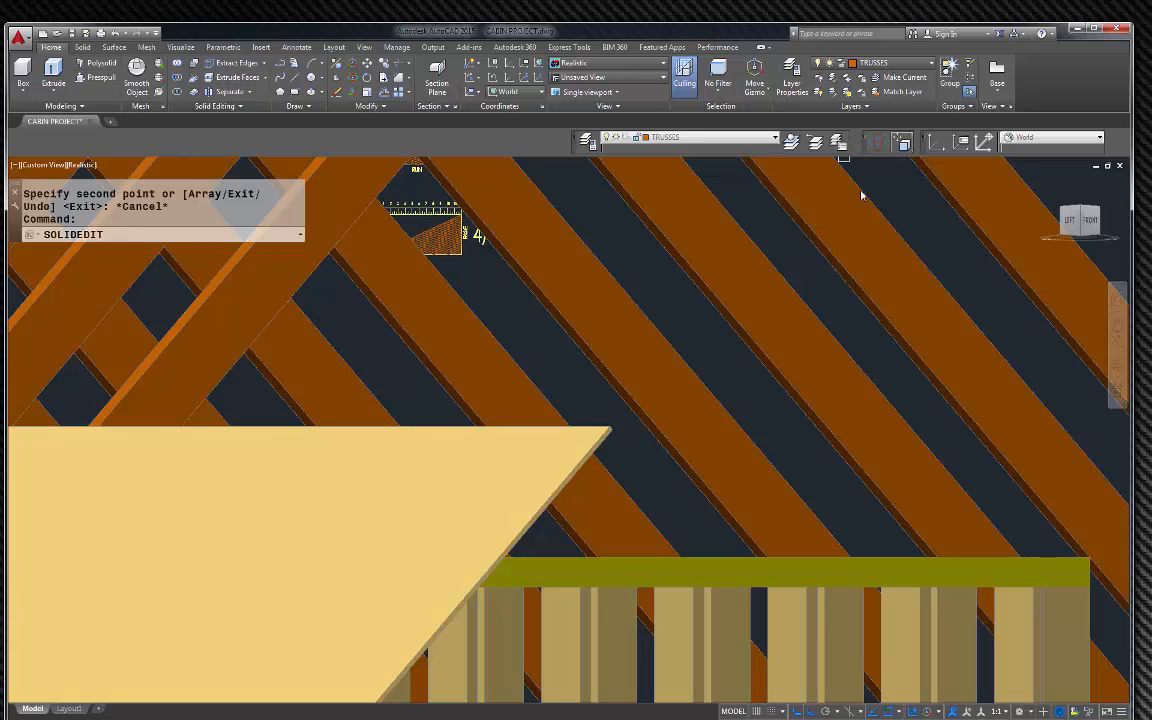
scroll(720, 335, down, 4)
scroll(578, 494, up, 11)
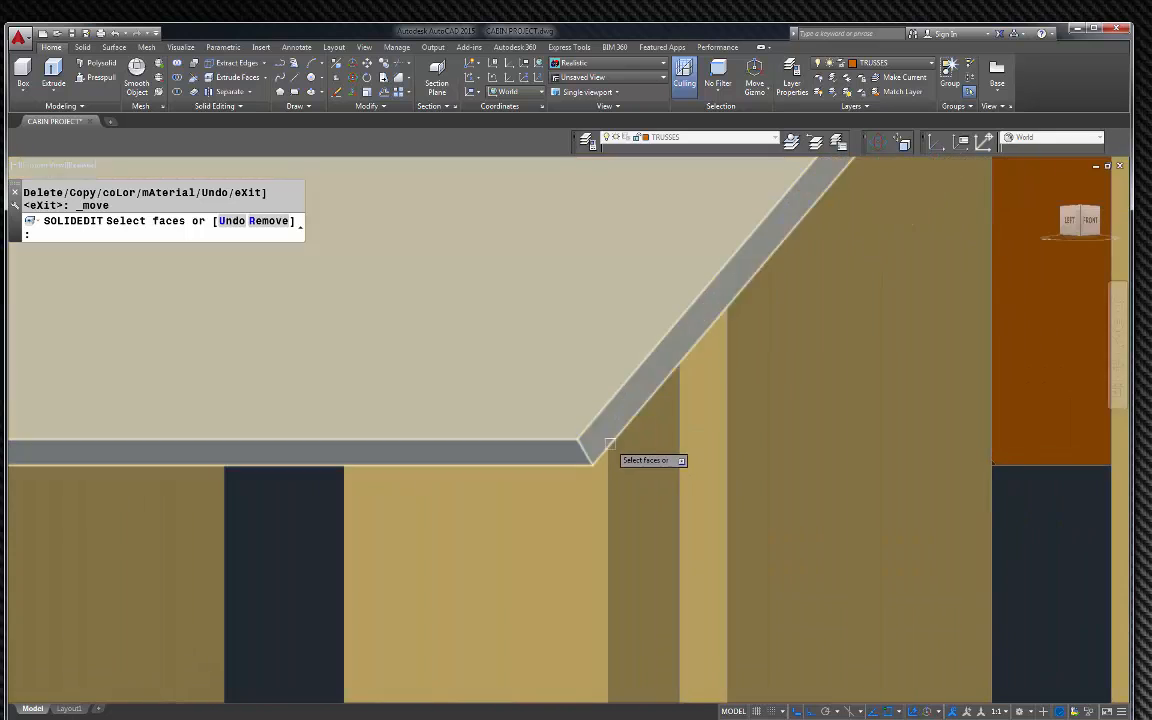
scroll(605, 440, up, 2)
click(588, 430)
key(Return)
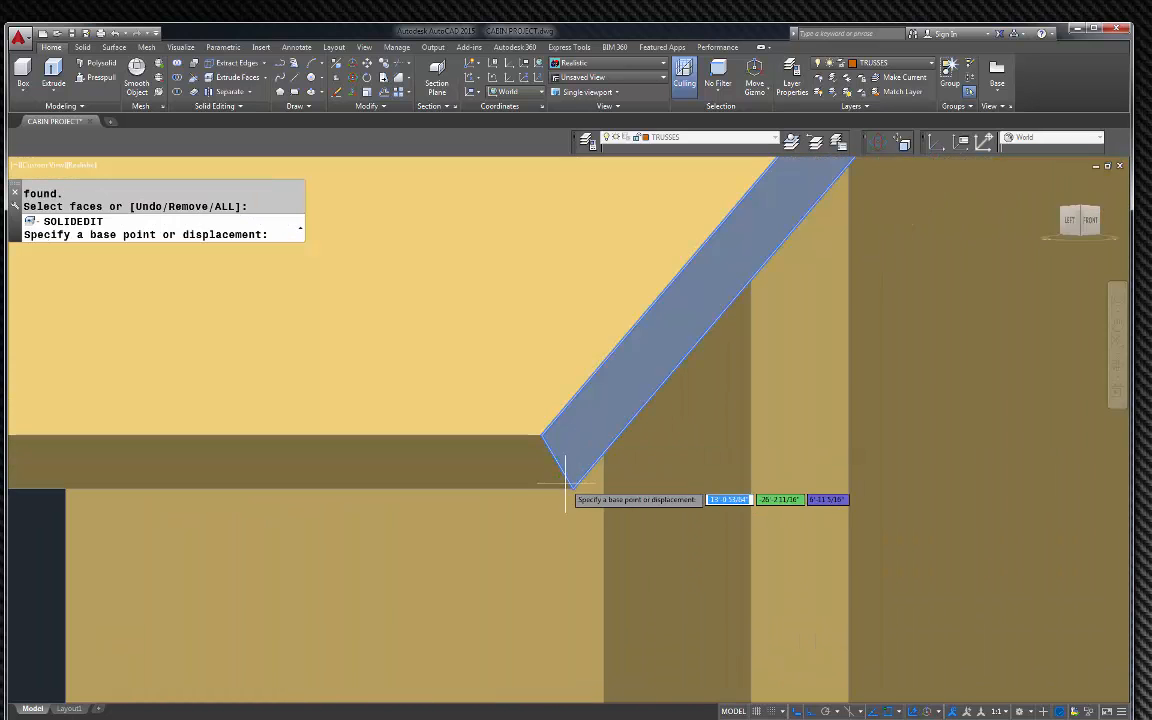
click(571, 480)
scroll(638, 481, down, 3)
scroll(452, 440, down, 3)
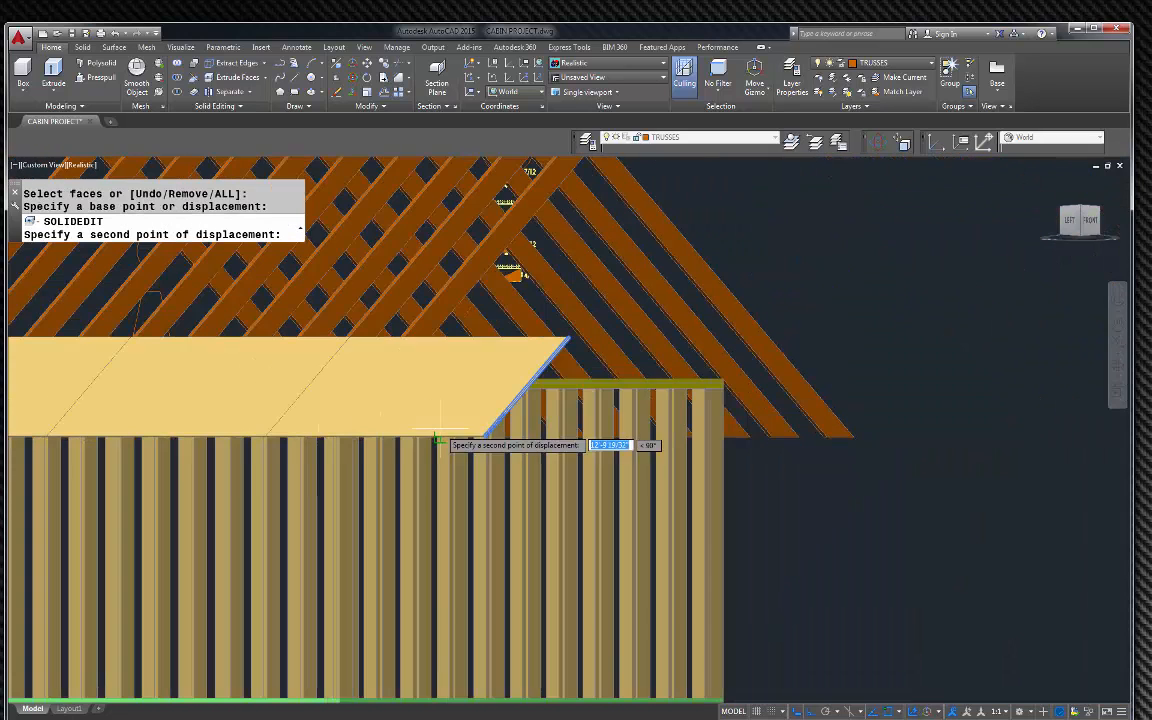
scroll(380, 440, up, 6)
scroll(534, 437, down, 3)
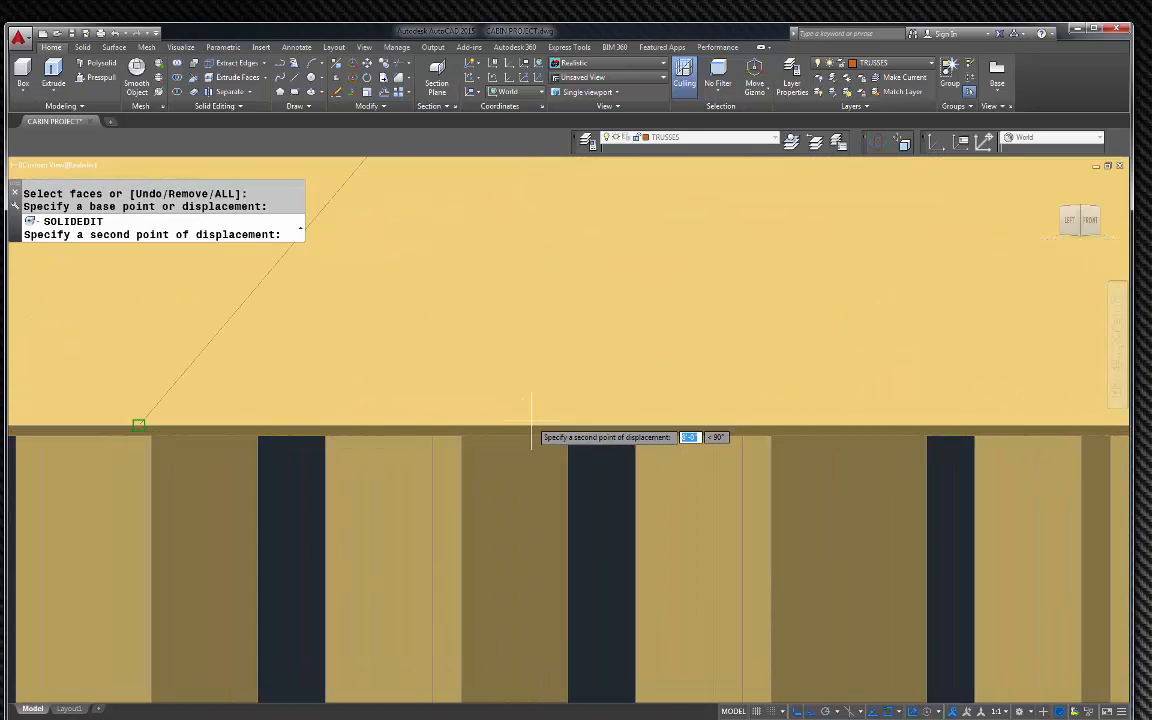
scroll(553, 433, up, 3)
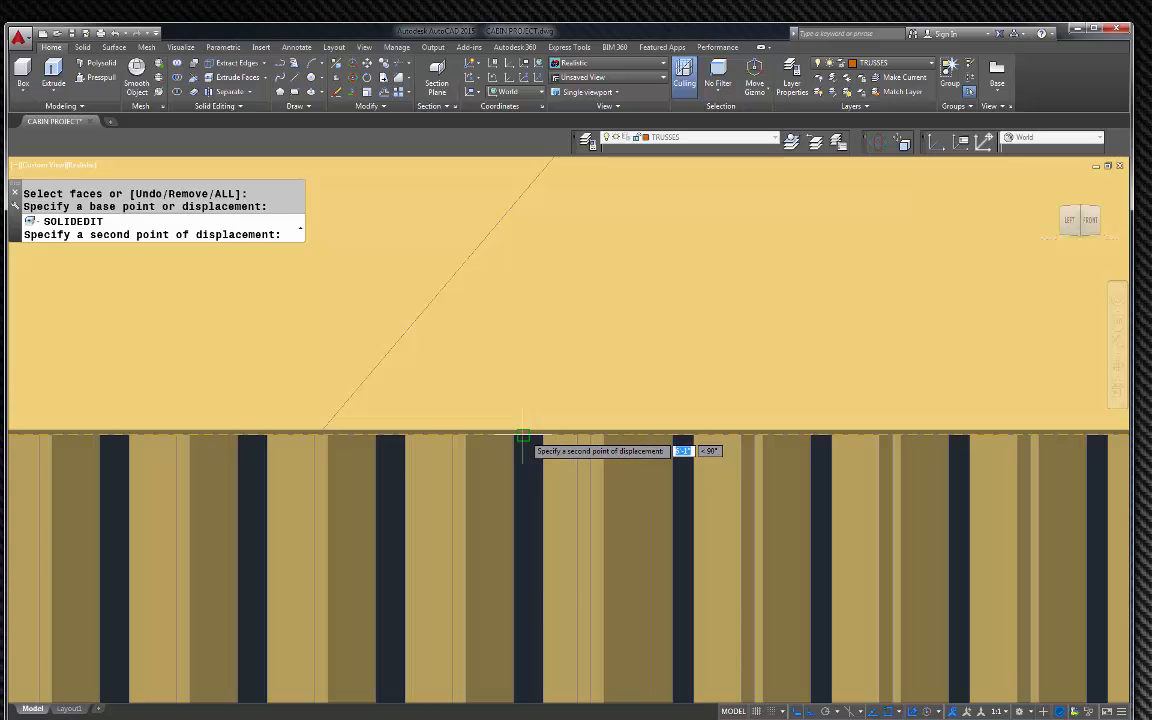
click(523, 437)
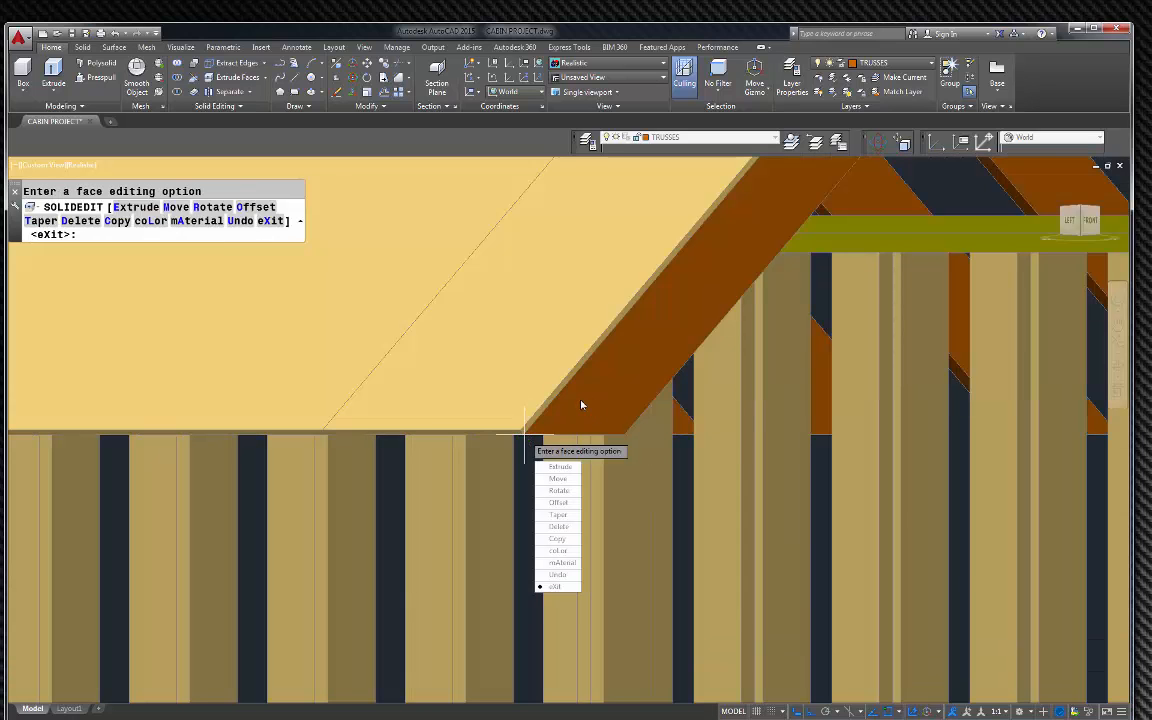
key(Escape)
scroll(478, 432, up, 2)
scroll(495, 484, down, 3)
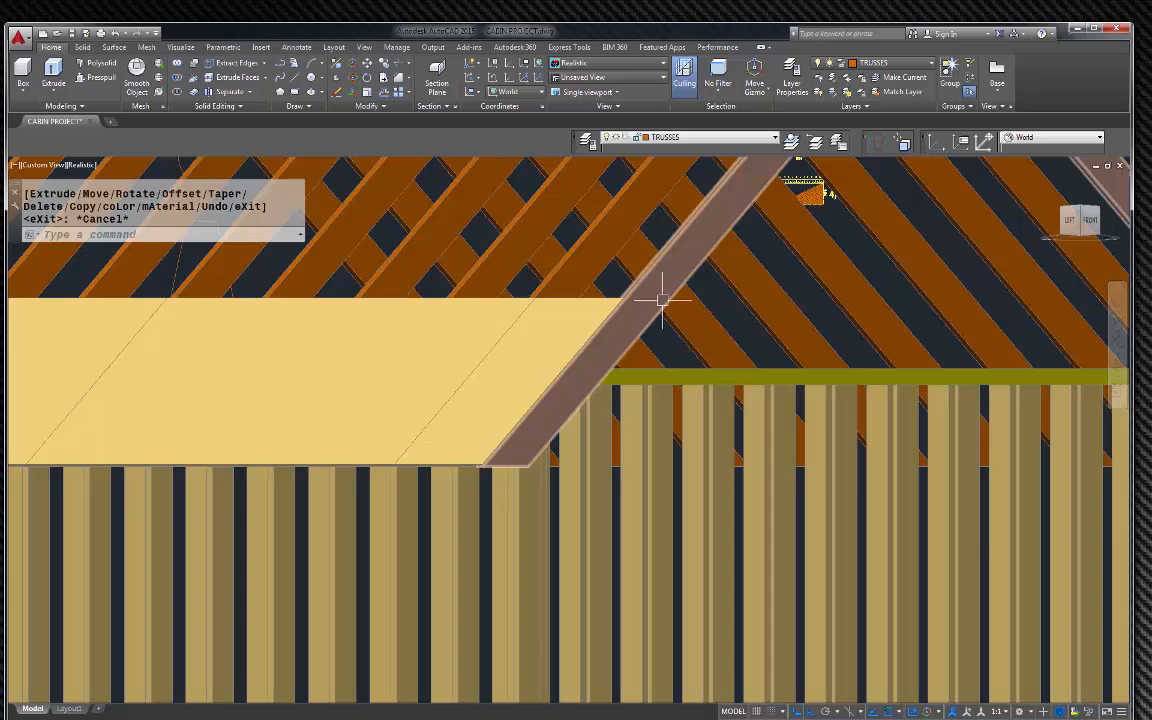
Step: Change the model's visual style from Realistic to Hidden
click(598, 63)
click(577, 83)
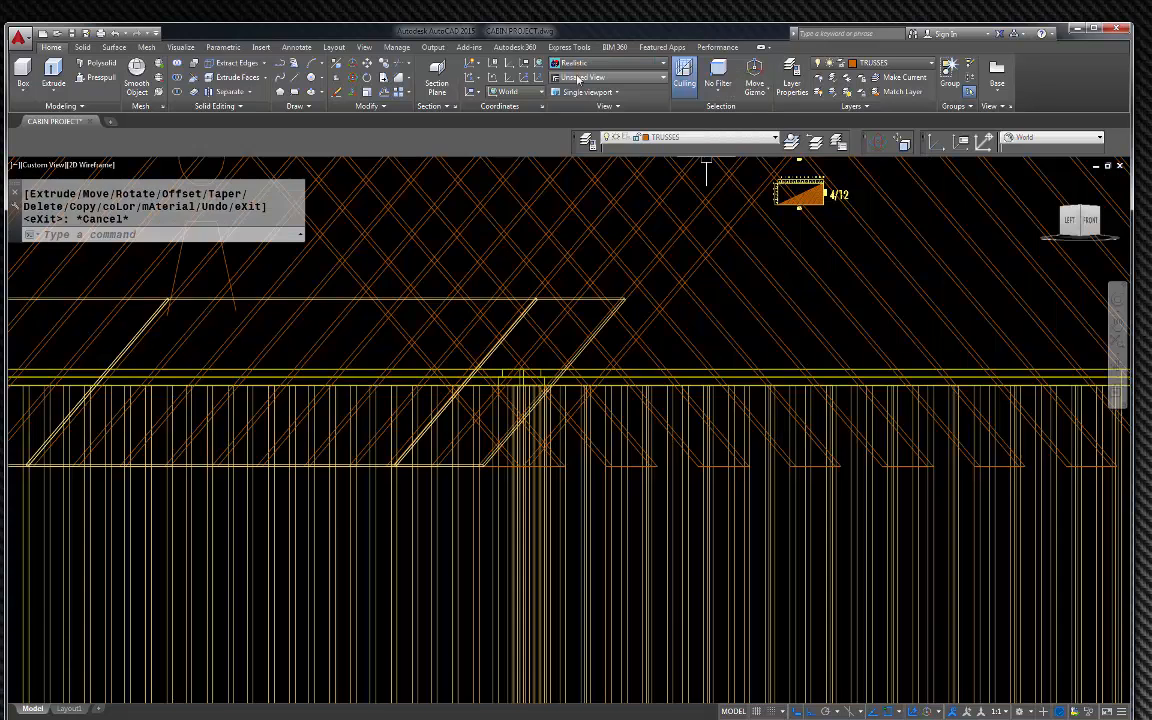
click(620, 63)
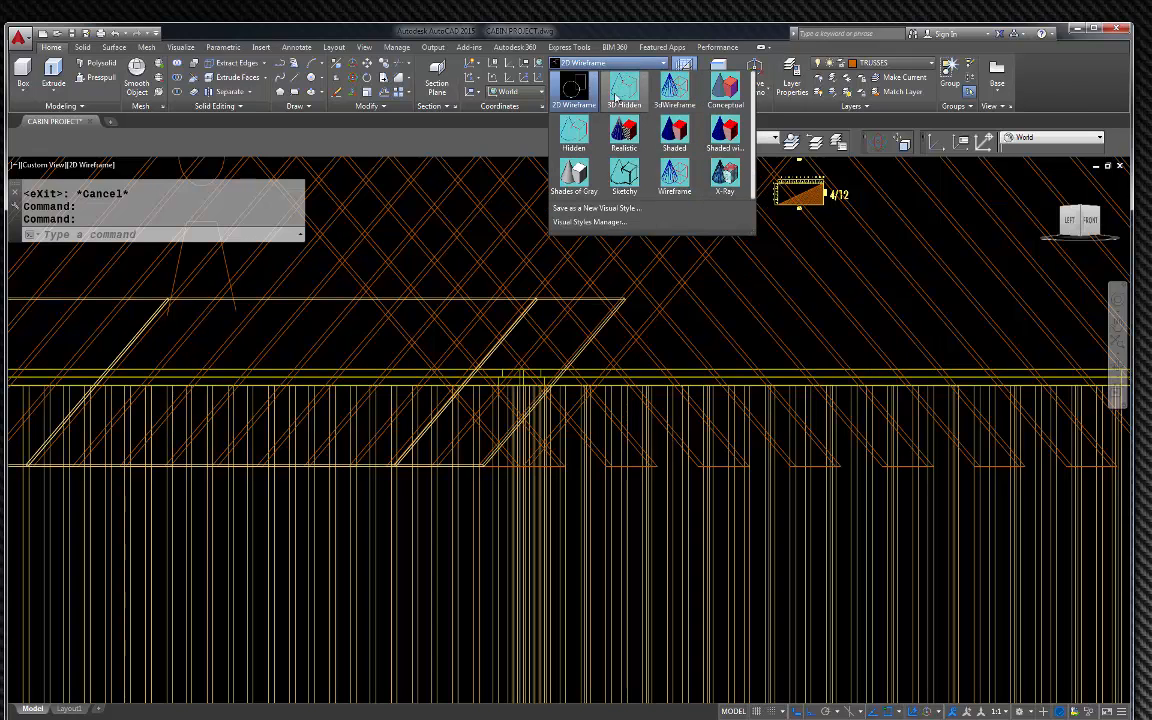
click(625, 97)
scroll(700, 267, up, 3)
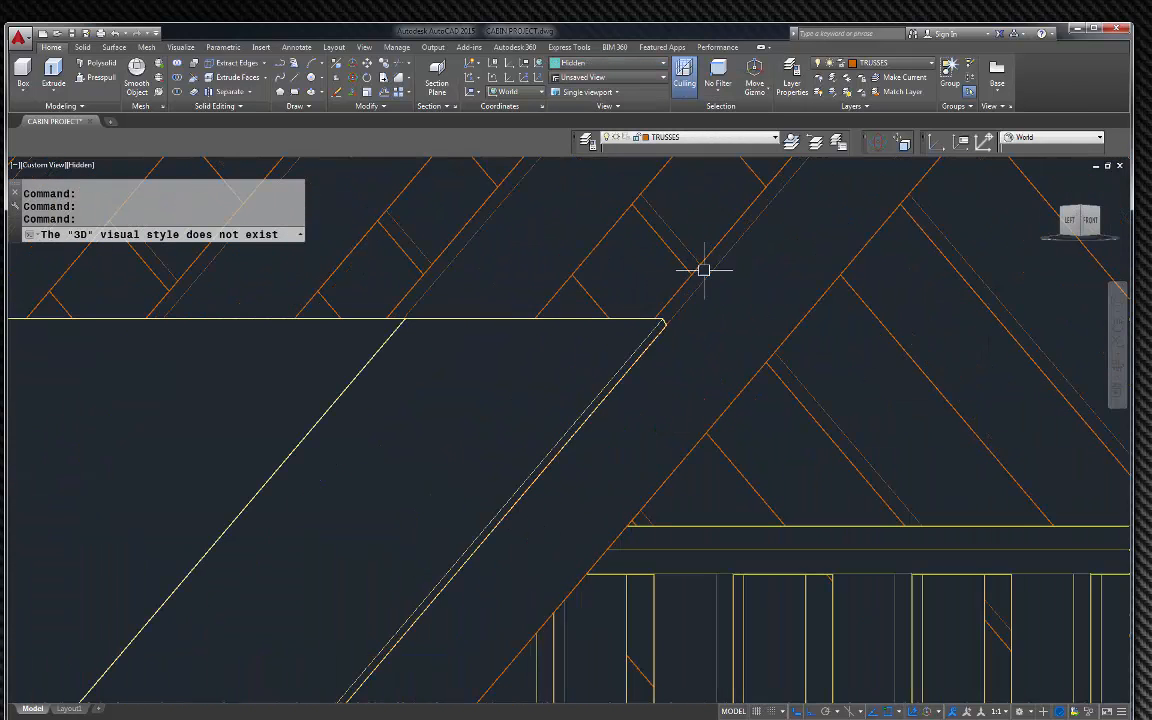
scroll(843, 289, down, 3)
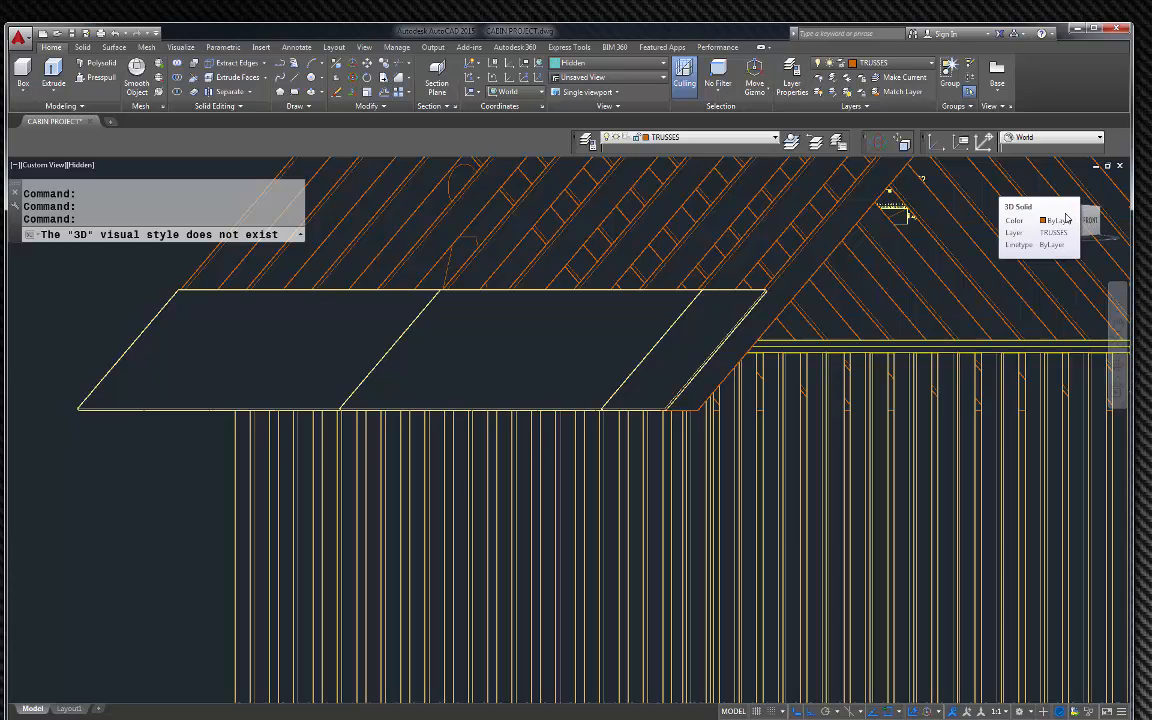
key(Escape)
key(Escape)
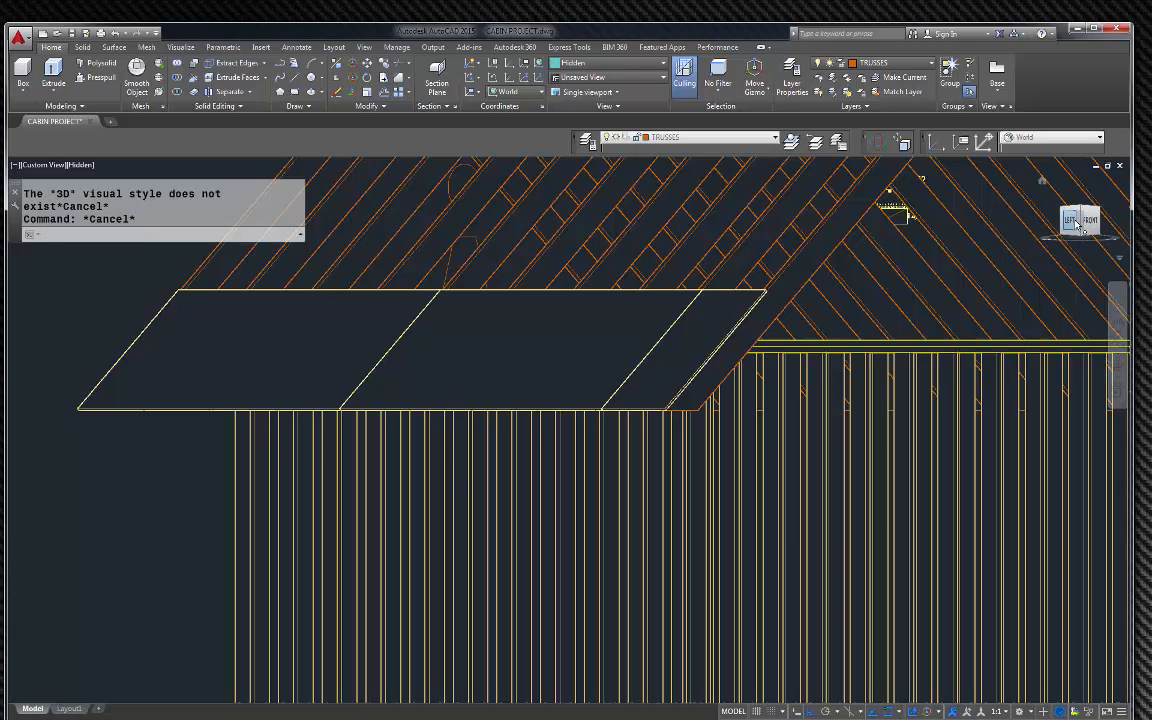
Step: Examine from above where the joint between the second and third plywood sheets falls relative to the nearest truss
click(1071, 221)
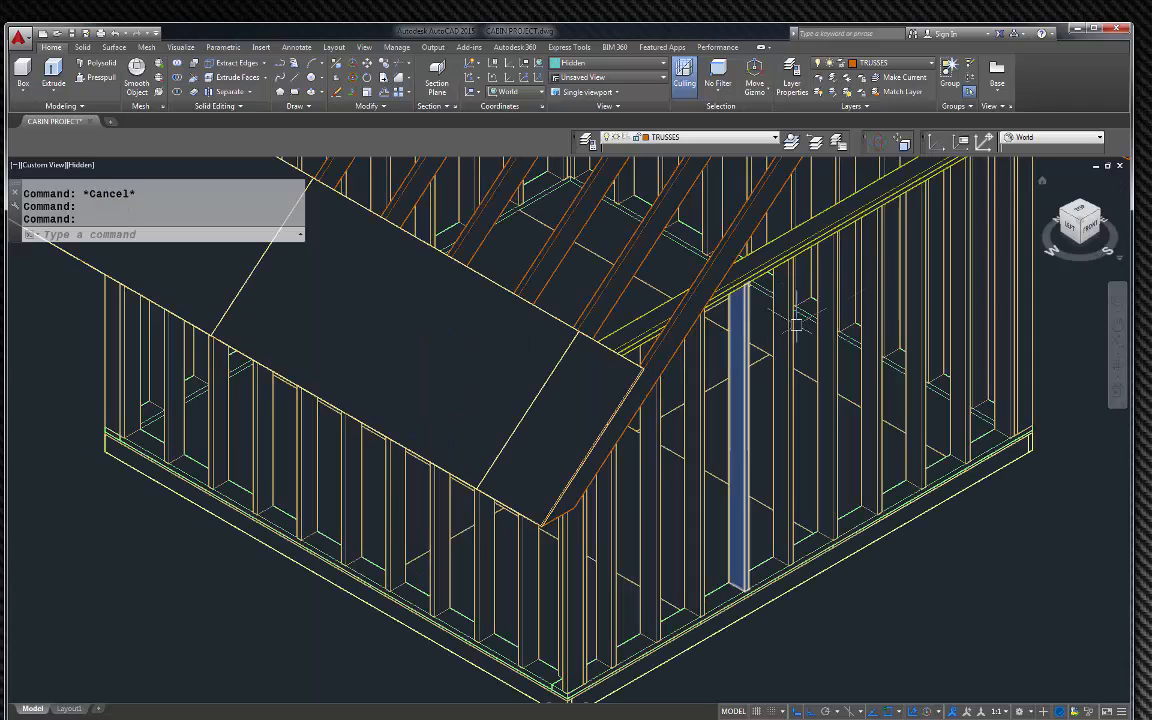
click(1085, 213)
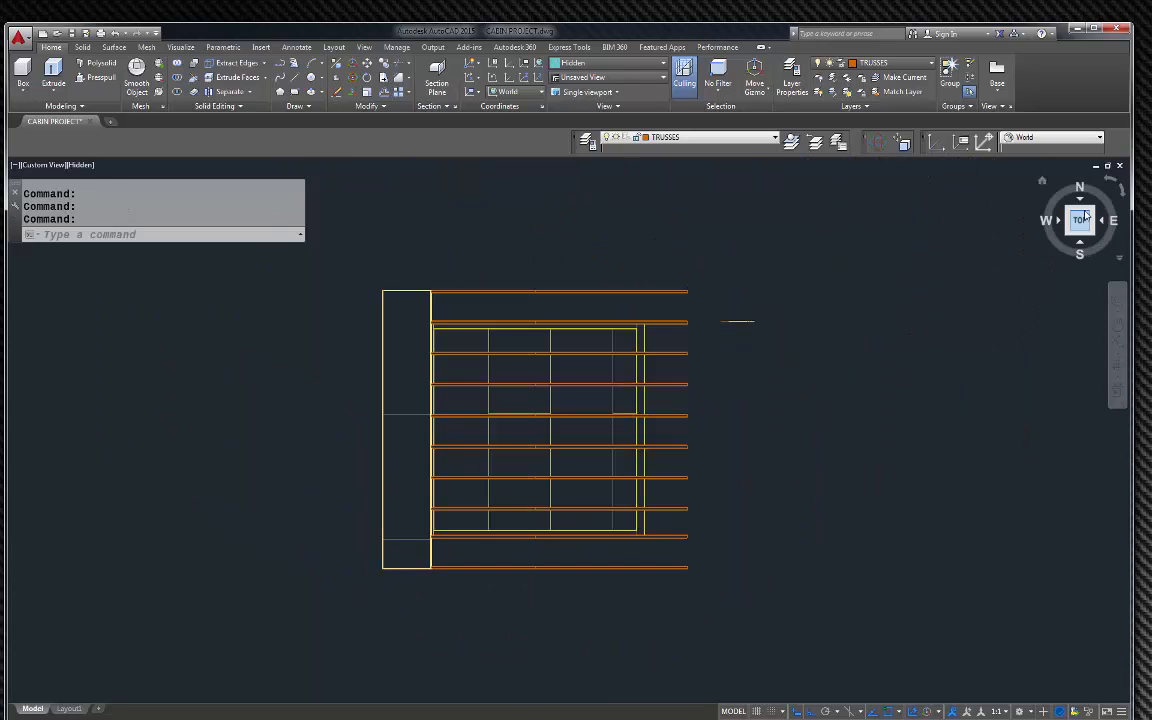
scroll(406, 543, up, 8)
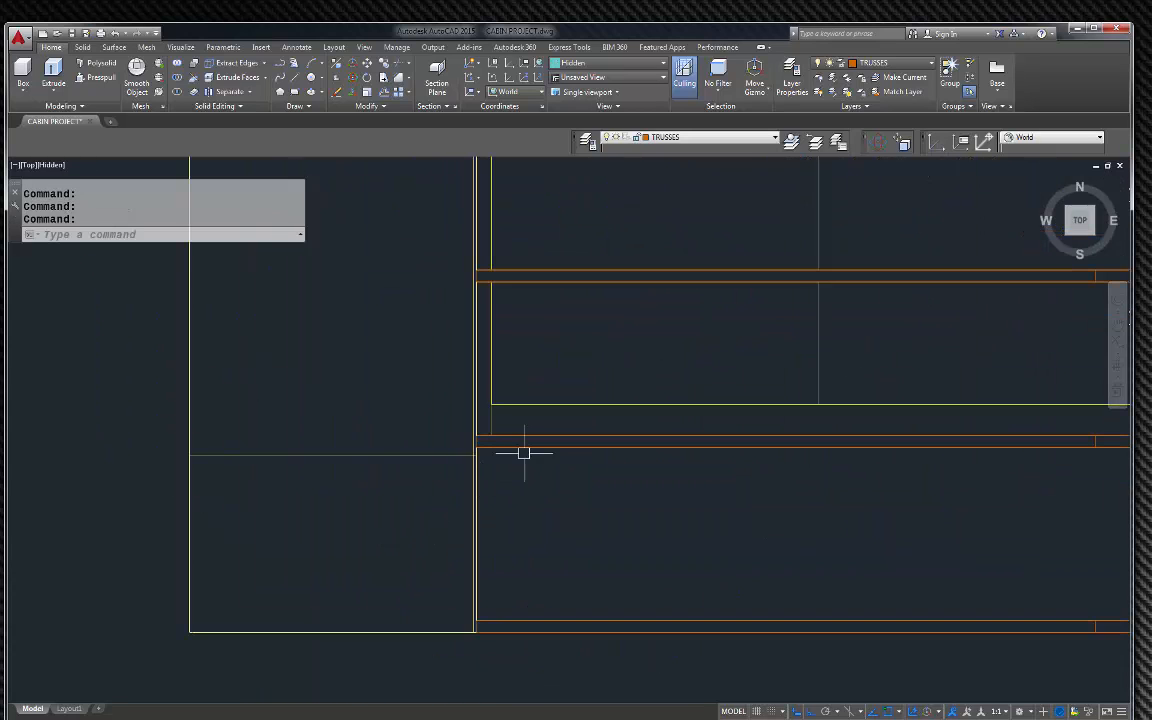
scroll(482, 458, up, 3)
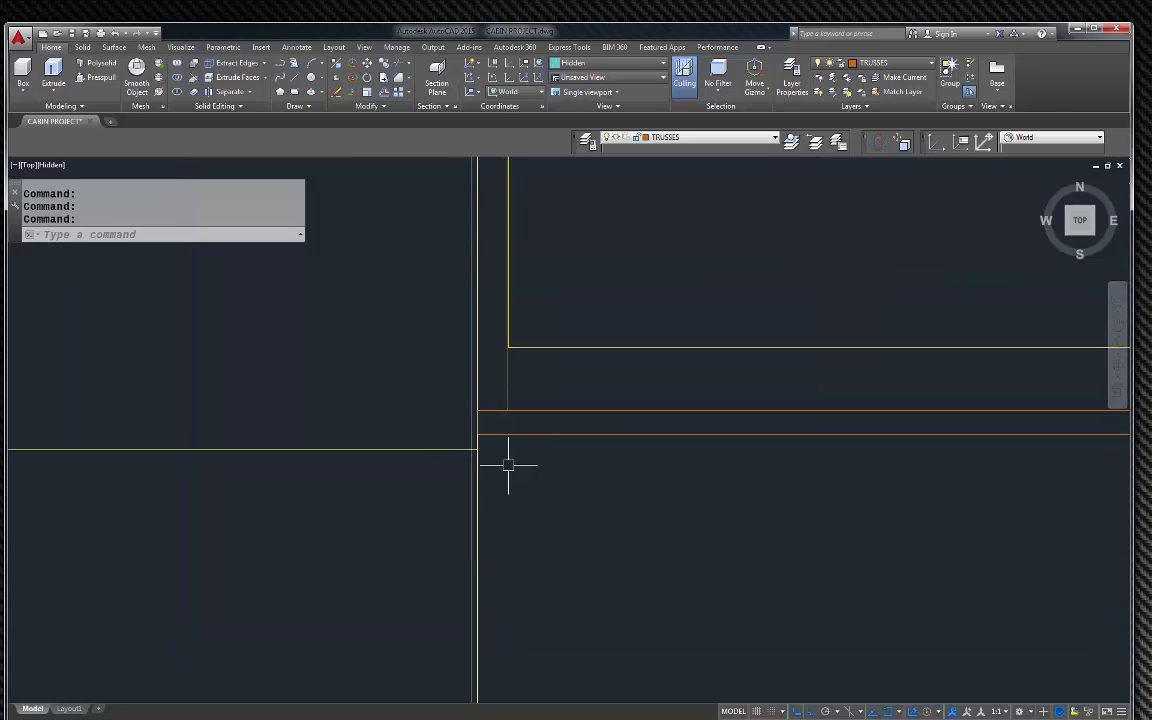
scroll(508, 465, down, 3)
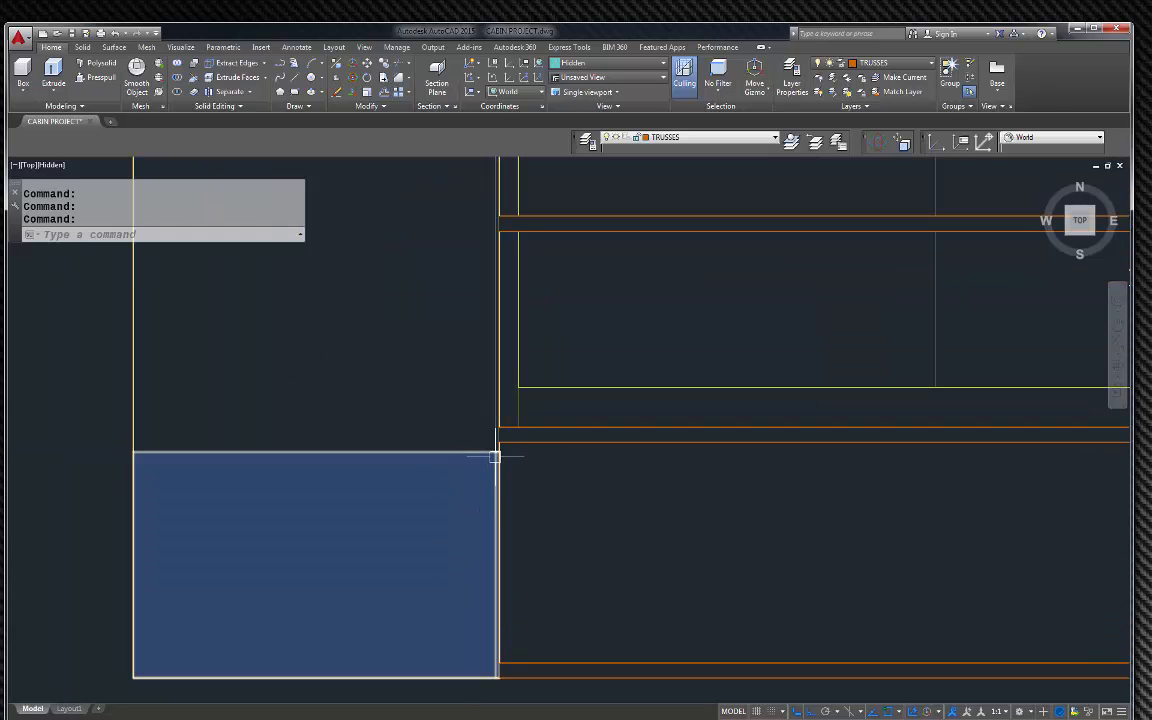
scroll(494, 457, down, 5)
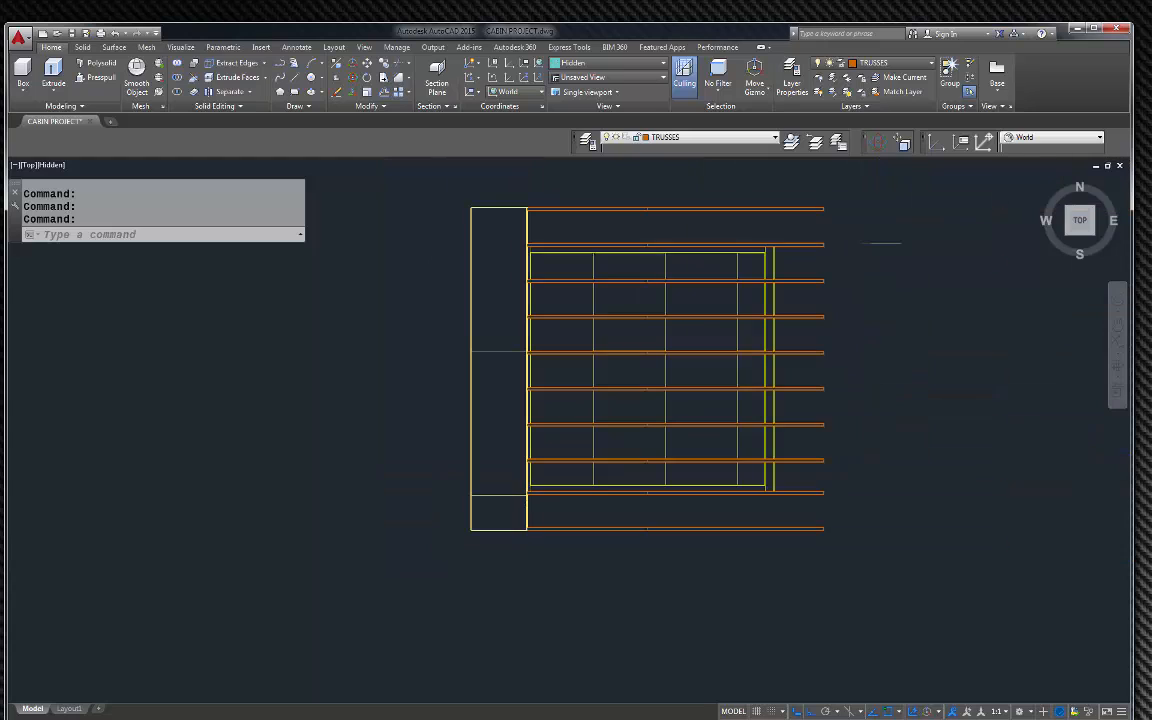
scroll(512, 500, up, 4)
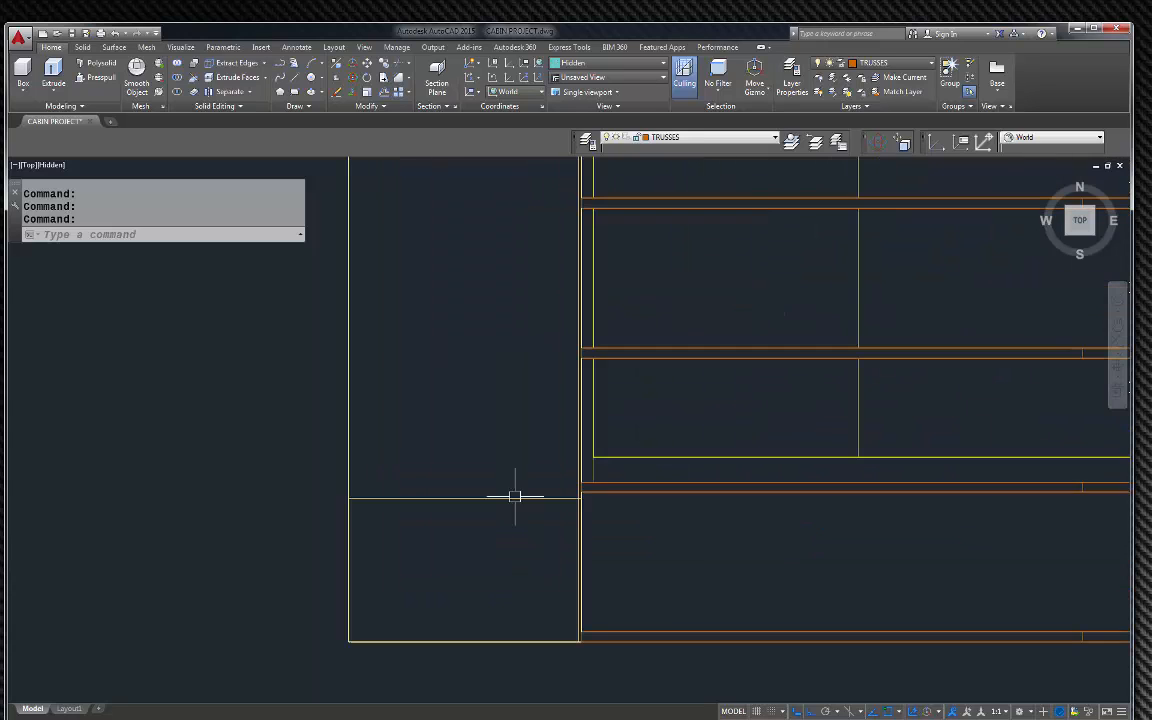
scroll(595, 507, up, 2)
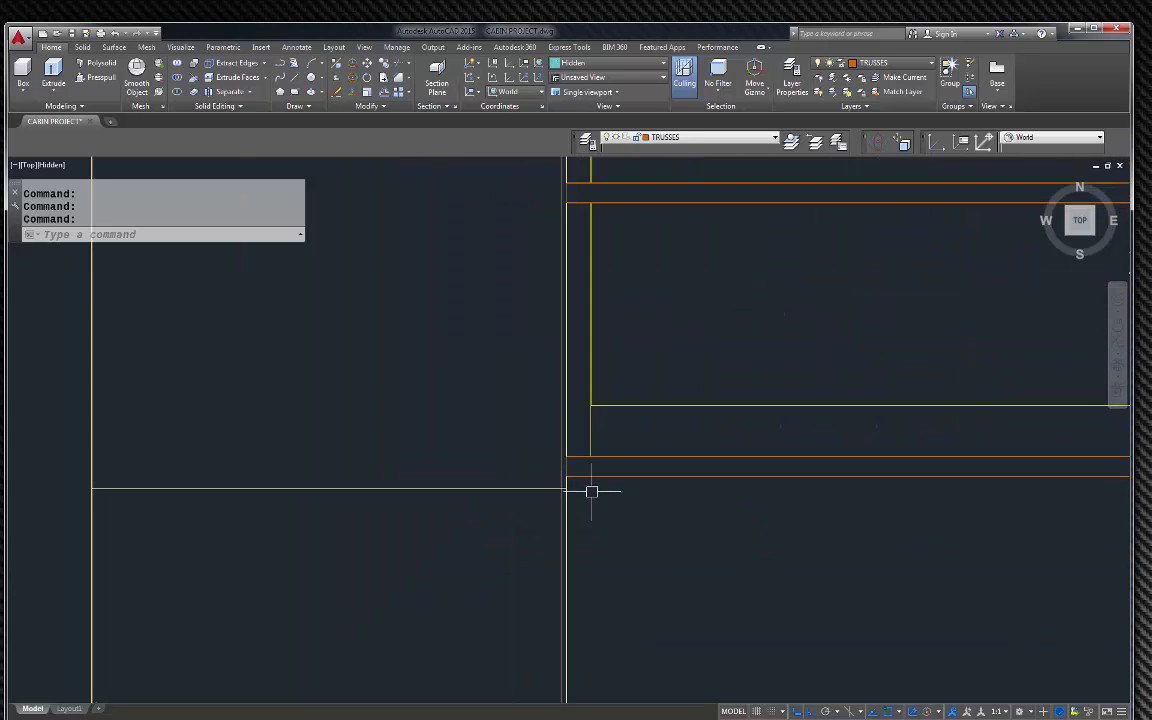
scroll(600, 513, up, 2)
Step: Move all three eave plywood sheets 1.75" toward the rear, centring the sheet joint on the second truss from the front
click(600, 513)
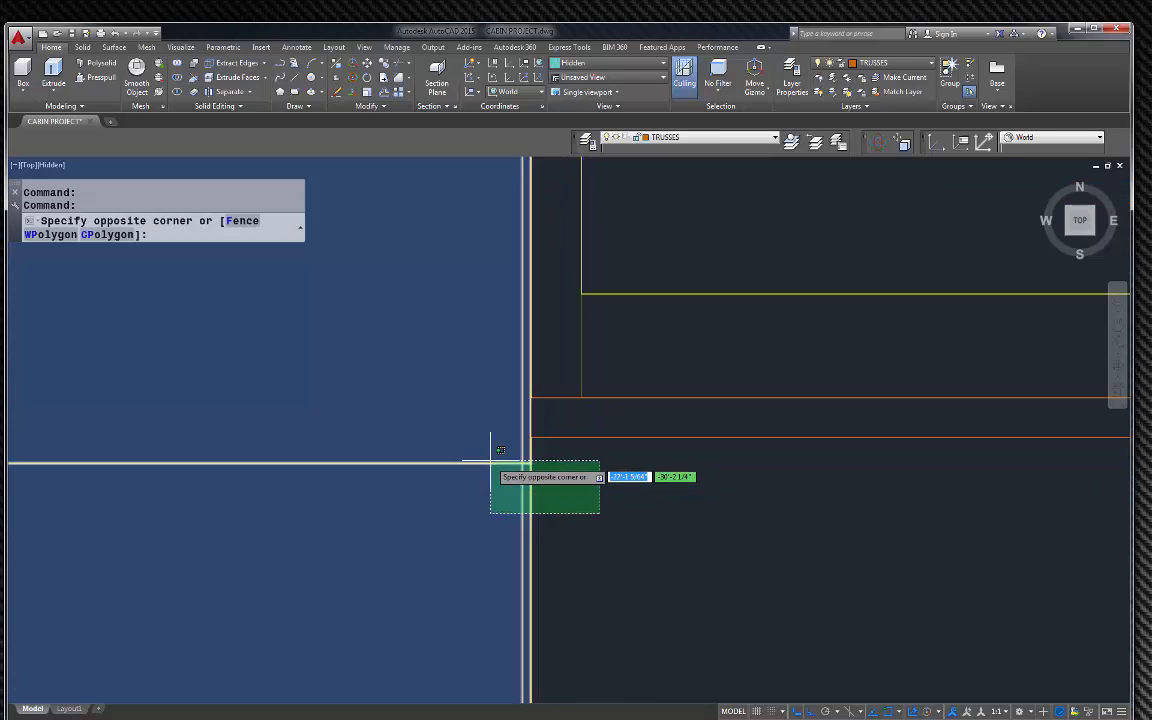
click(489, 463)
scroll(593, 588, down, 5)
scroll(591, 257, down, 2)
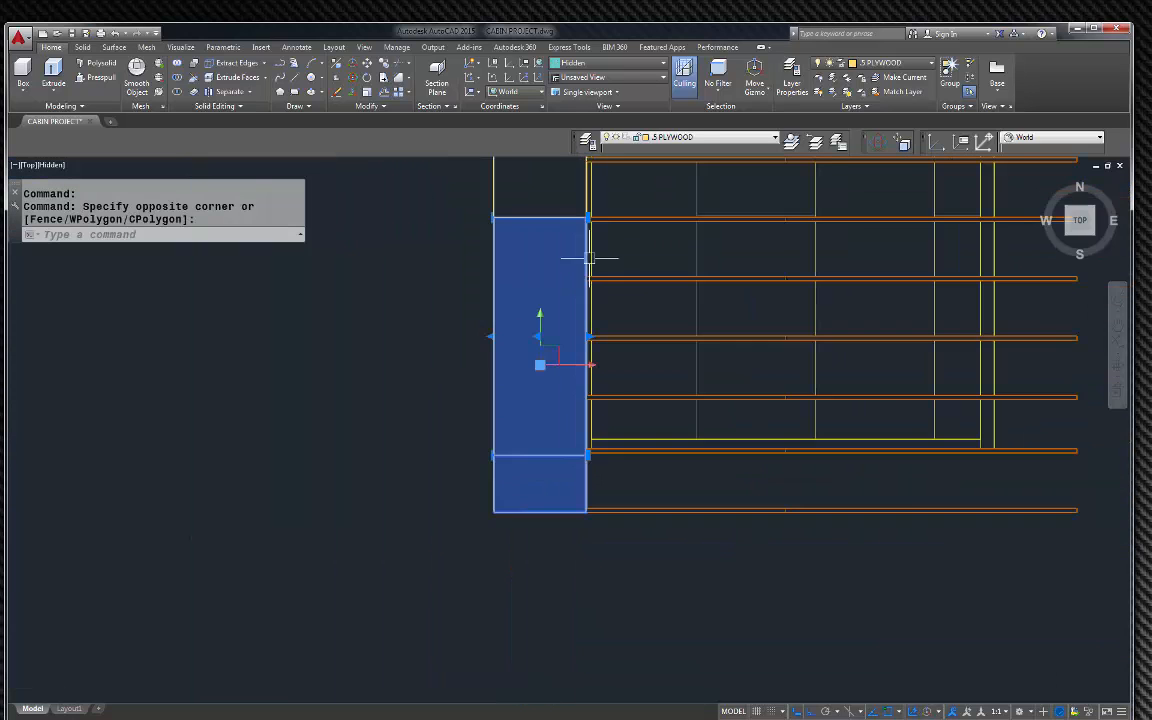
scroll(591, 188, up, 7)
scroll(578, 216, down, 6)
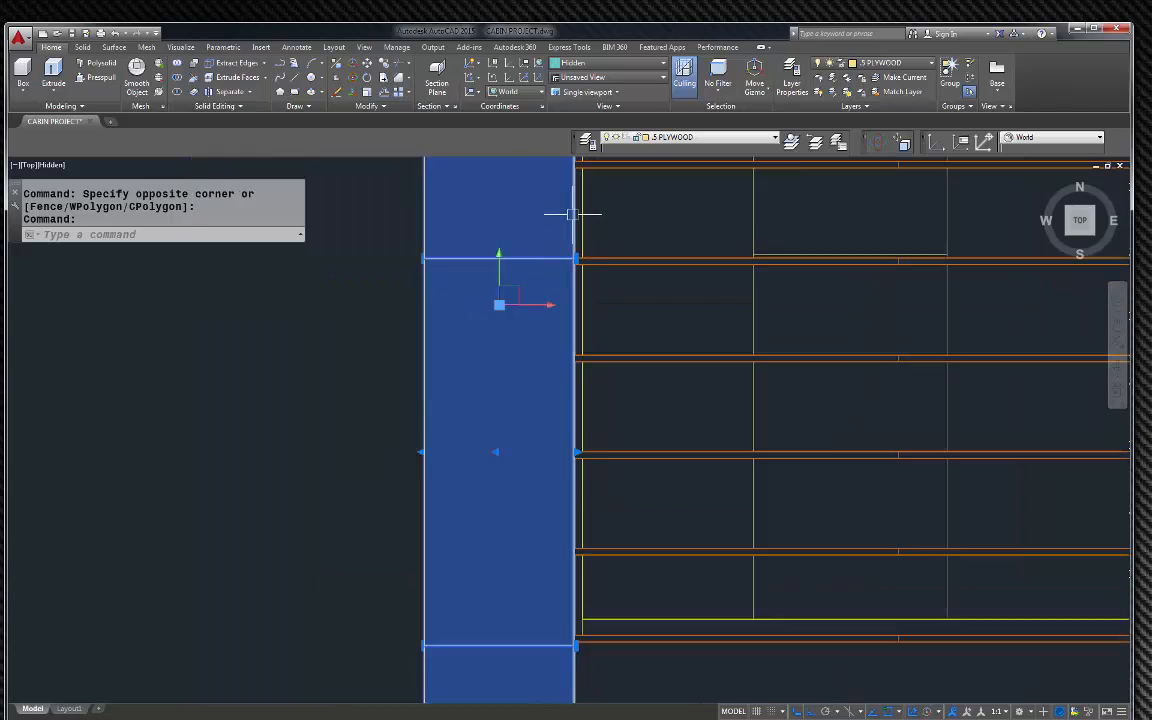
scroll(610, 370, up, 3)
scroll(632, 451, up, 3)
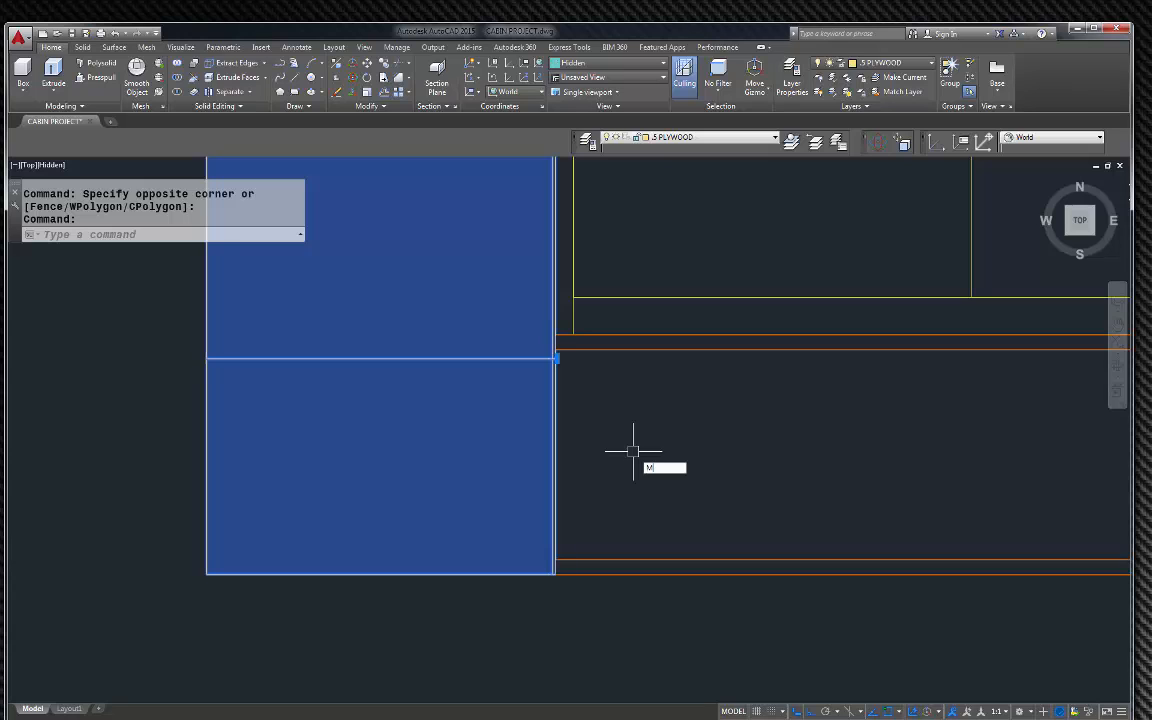
key(Return)
scroll(612, 442, up, 3)
click(598, 441)
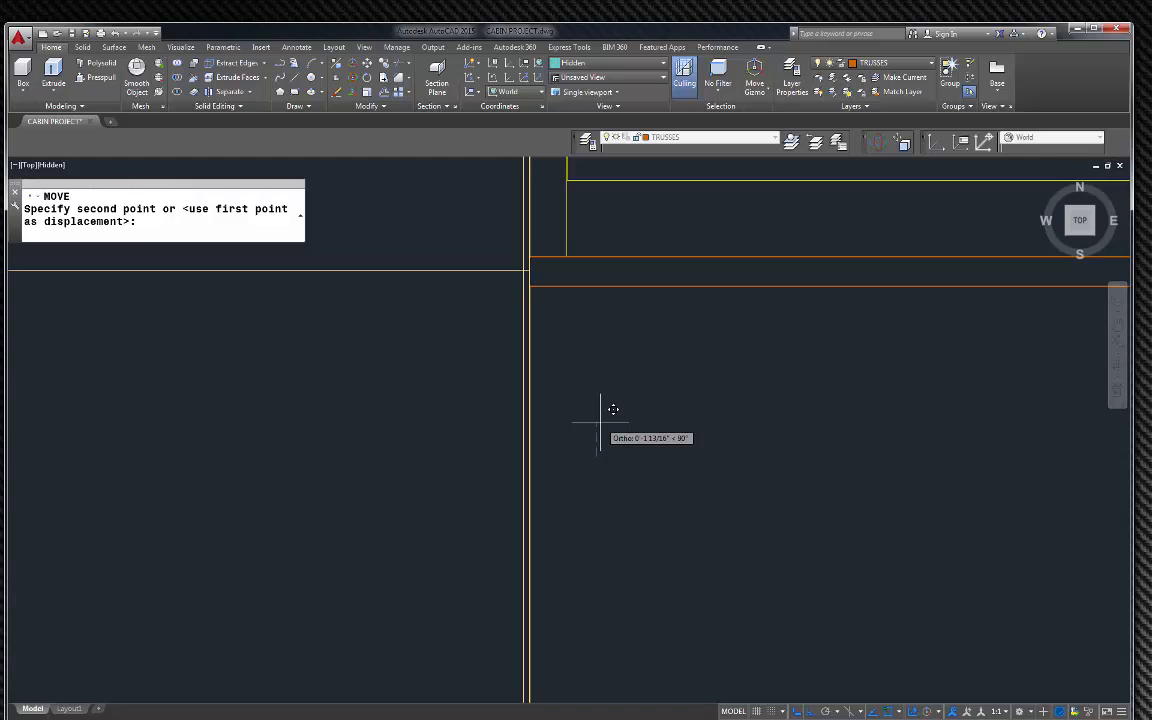
text(1)
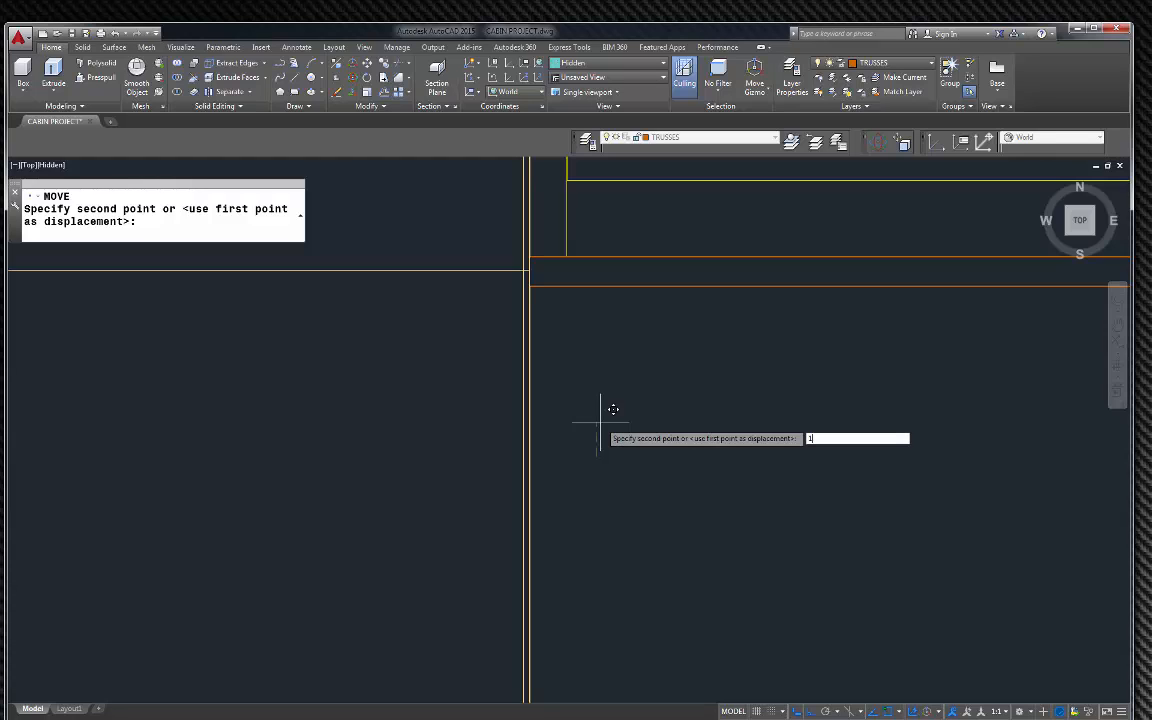
text(.75)
key(Return)
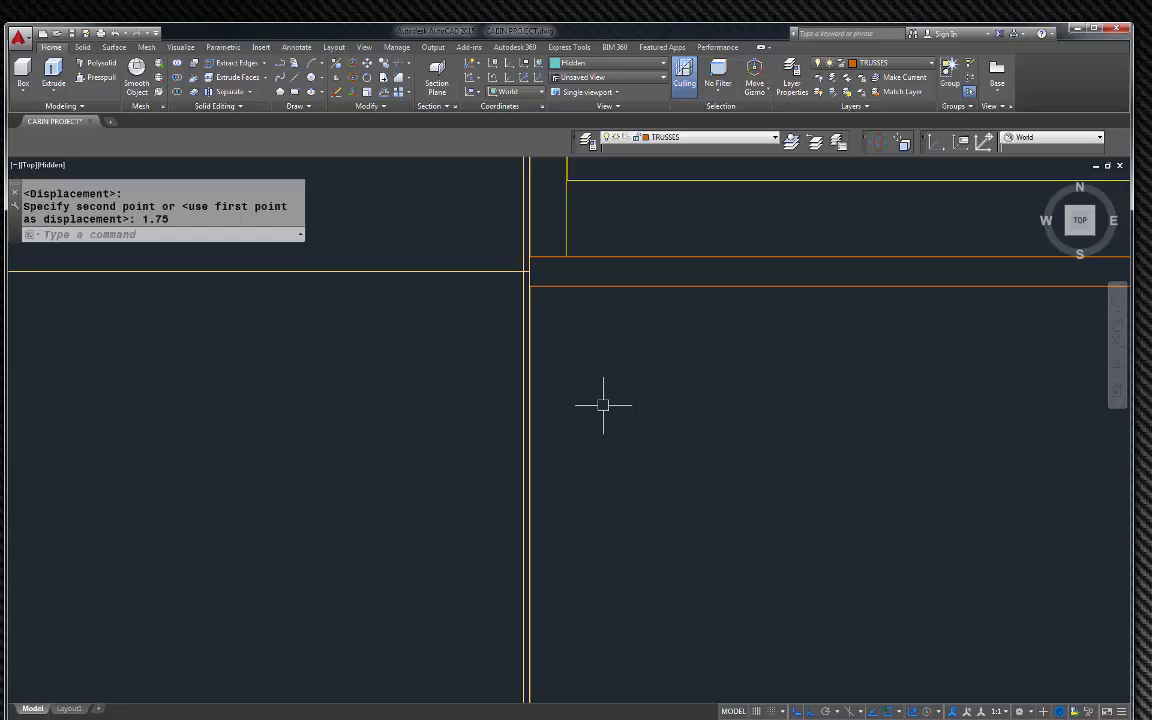
scroll(578, 552, down, 3)
scroll(590, 571, up, 3)
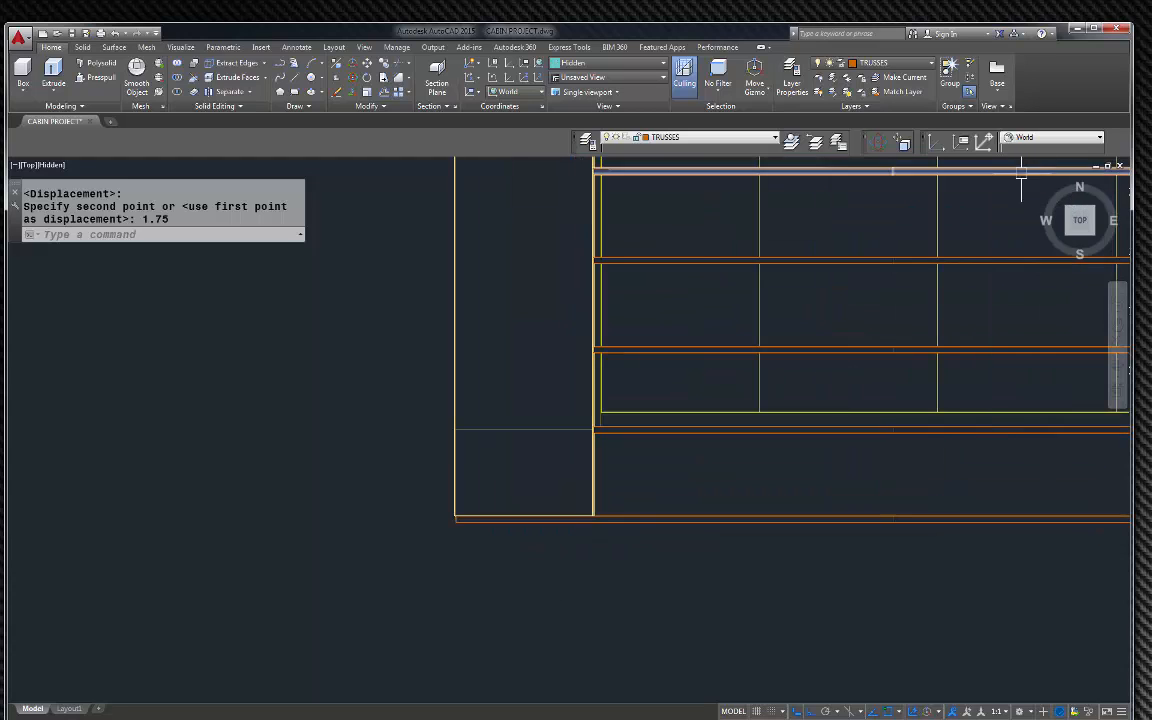
click(1035, 189)
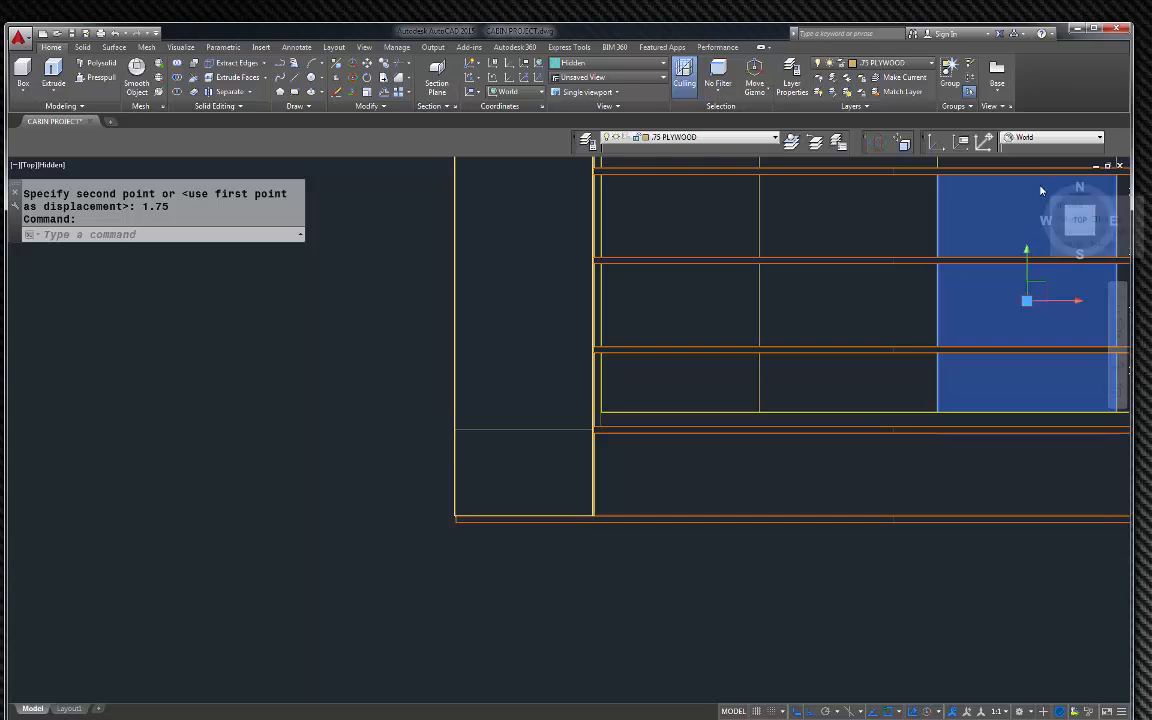
key(Escape)
key(Escape)
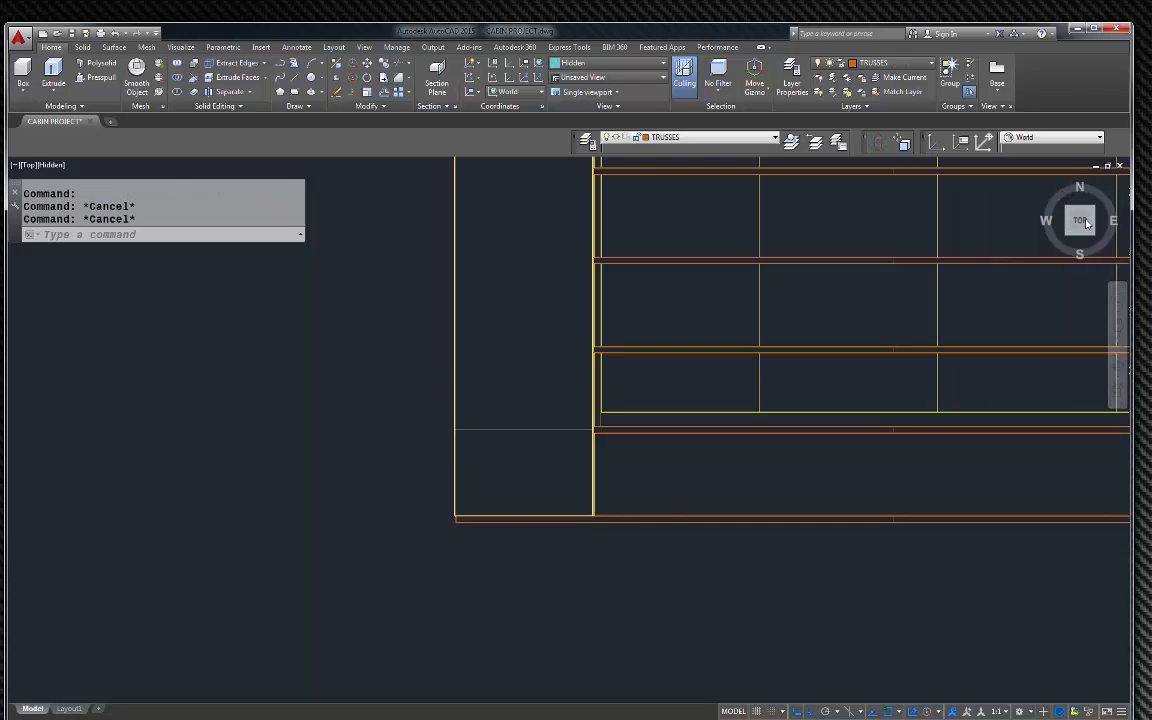
Step: Move the third eave sheet's front end face by its lower corner out to the outer corner of the front end truss's tail
click(1086, 222)
click(1041, 181)
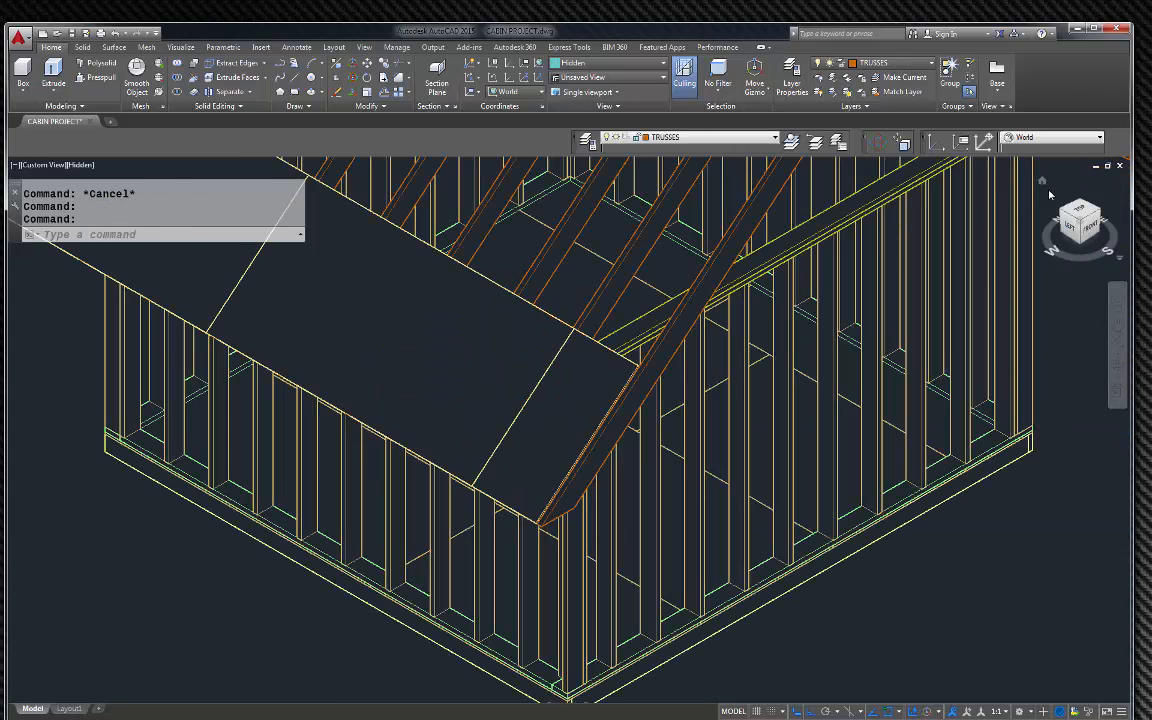
scroll(636, 428, up, 5)
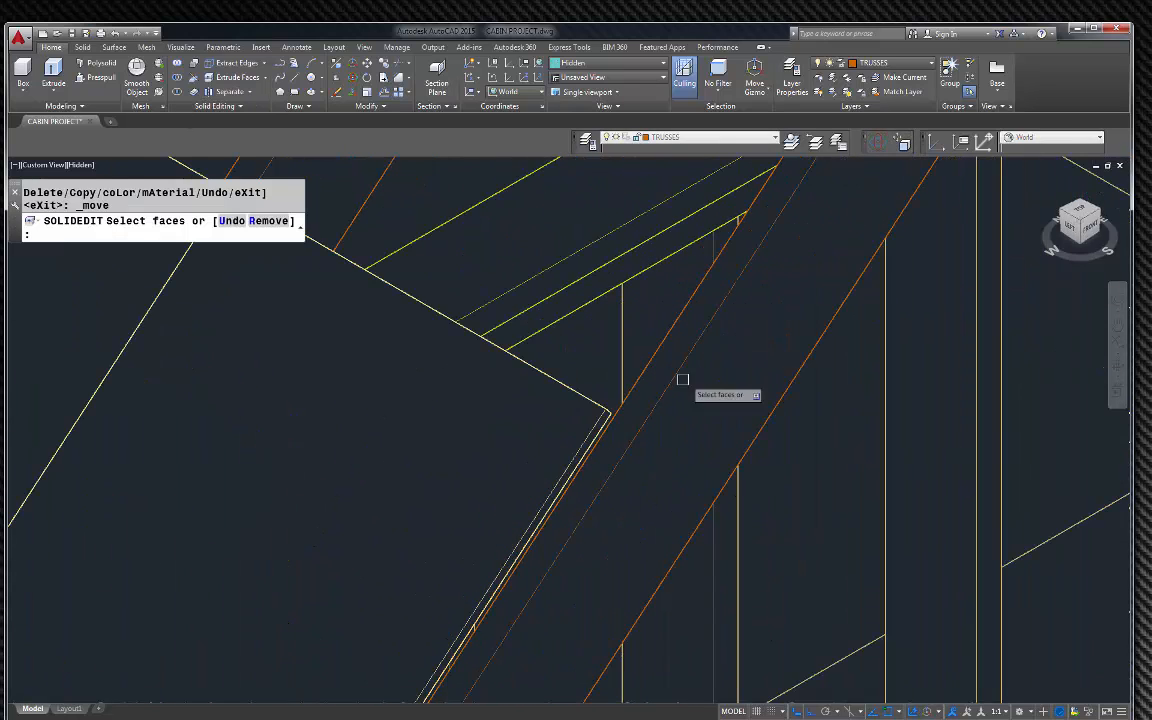
scroll(607, 419, up, 3)
click(592, 433)
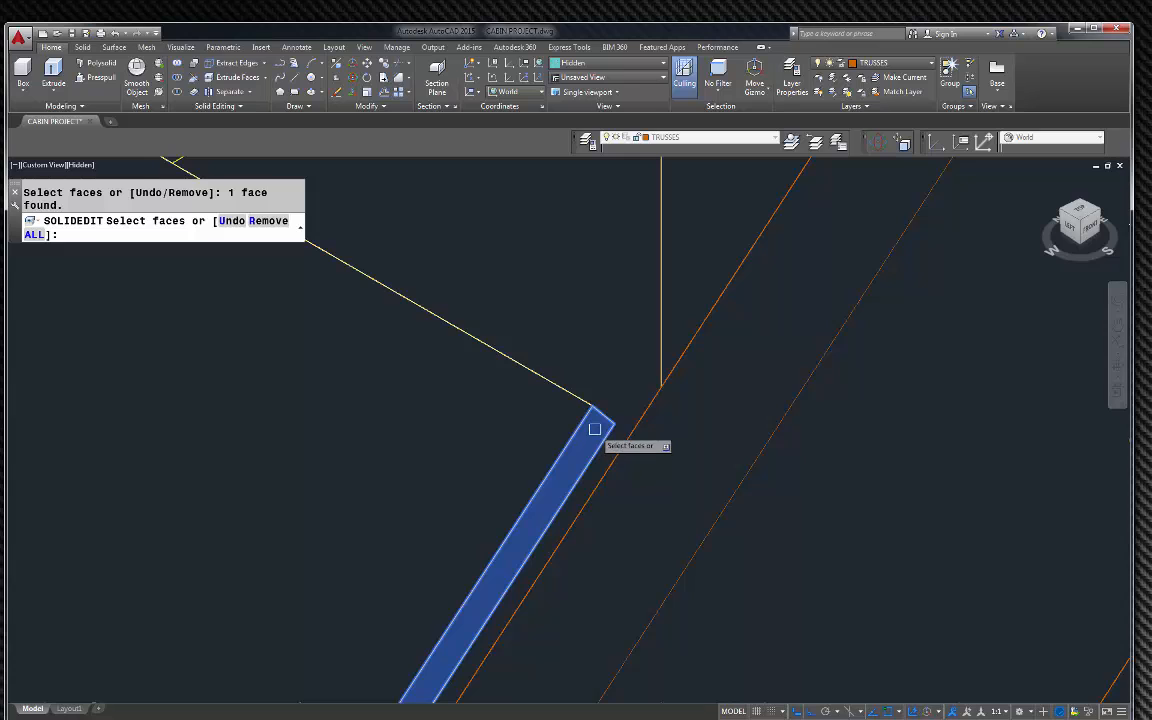
key(Return)
scroll(612, 340, down, 5)
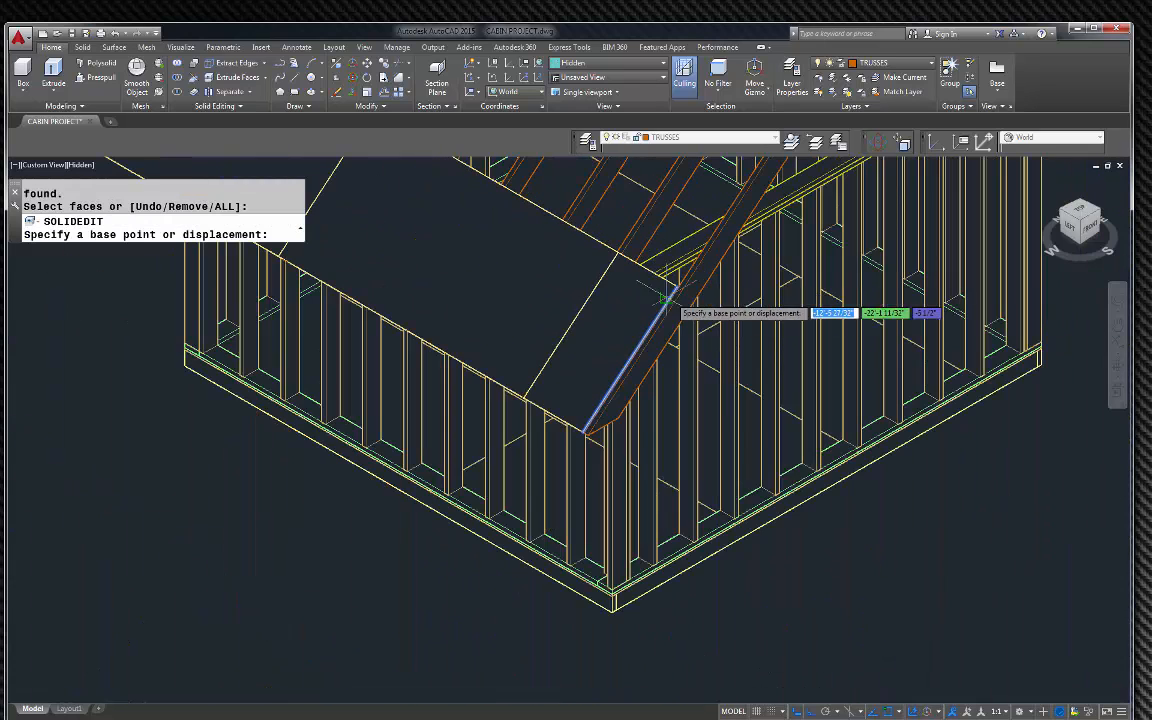
scroll(588, 440, up, 5)
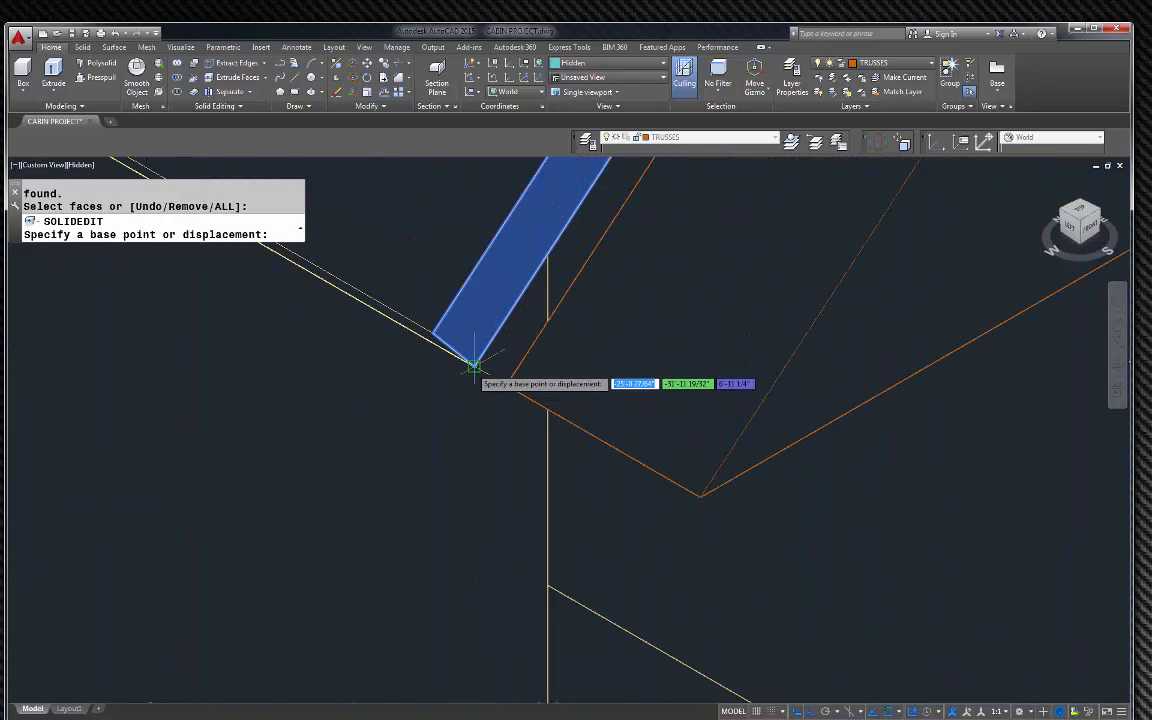
click(474, 366)
click(700, 494)
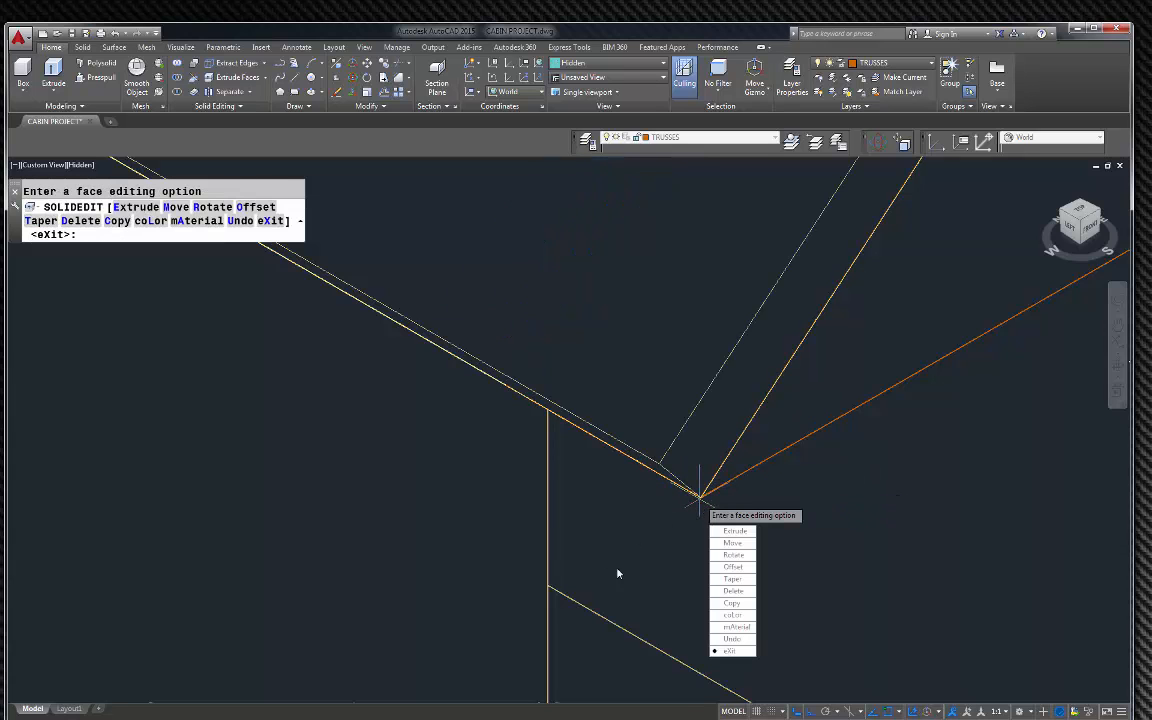
key(Escape)
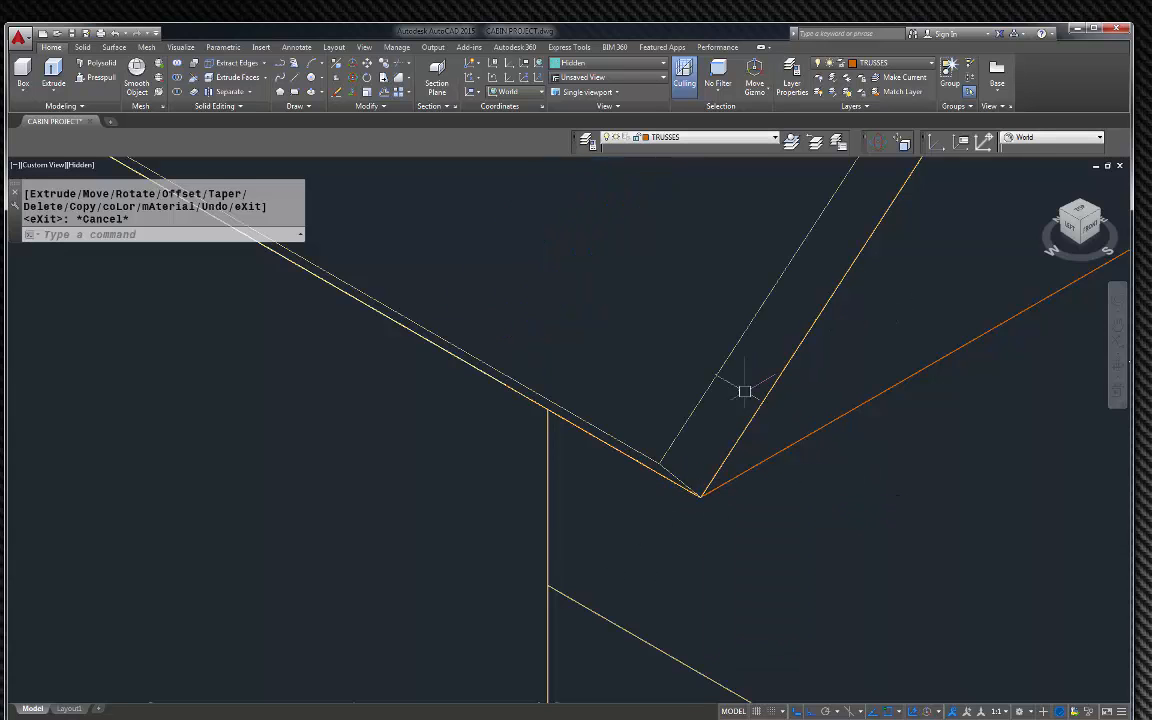
Step: Copy the short front eave sheet from its lower rear corner to the upper rear corner of the rearmost eave sheet, starting the second row
scroll(687, 494, down, 10)
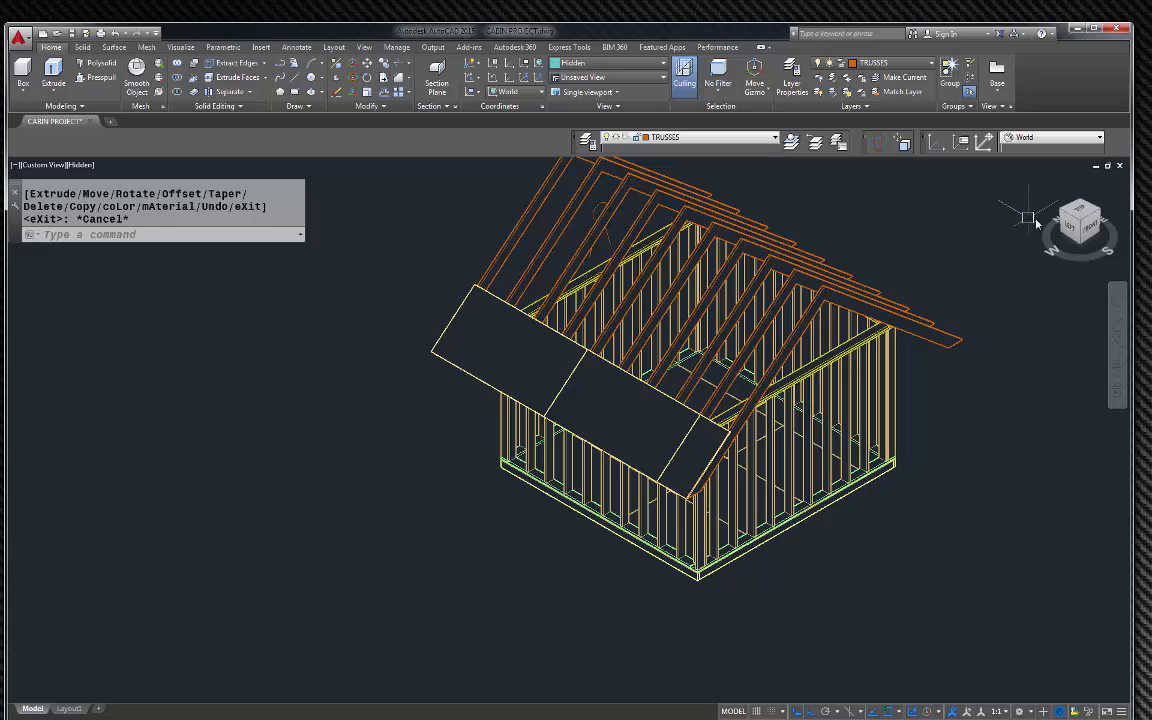
scroll(722, 437, up, 6)
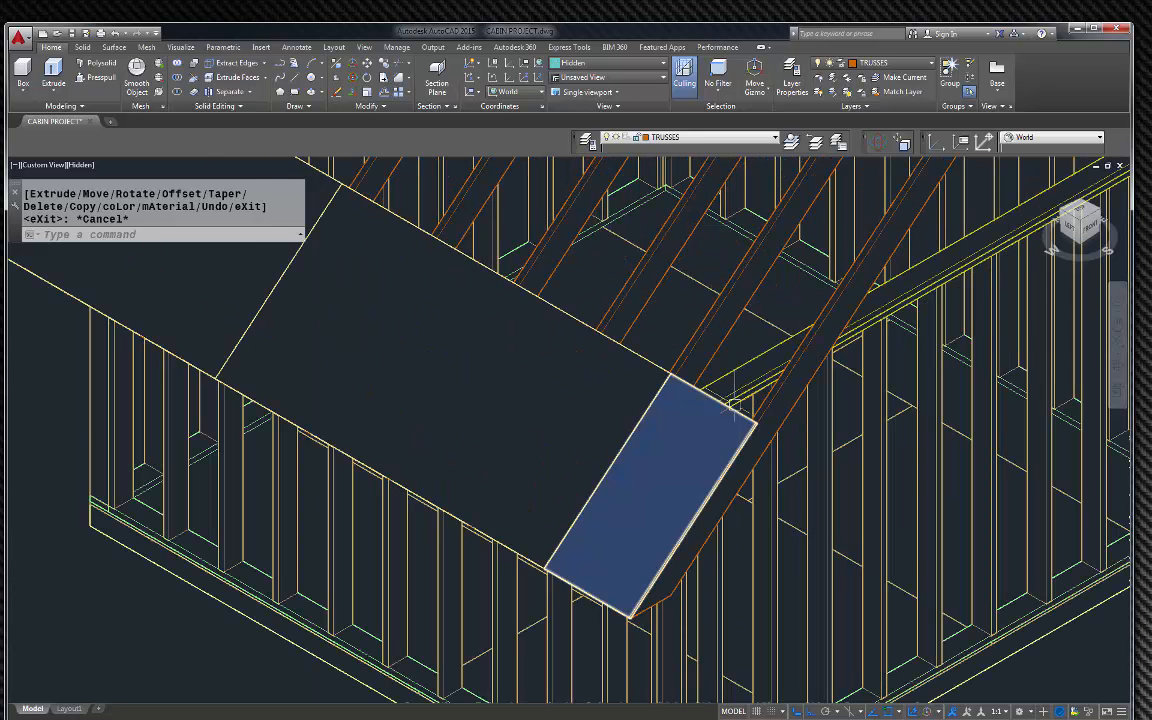
click(731, 404)
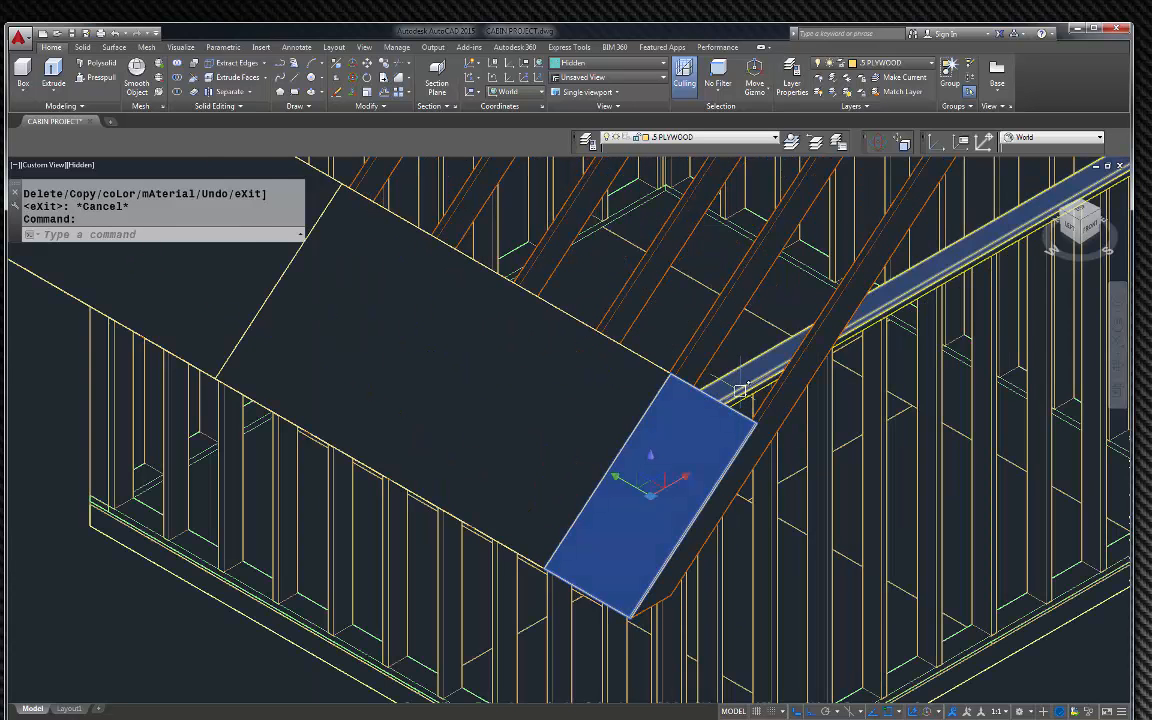
text(co)
key(Return)
scroll(548, 568, up, 5)
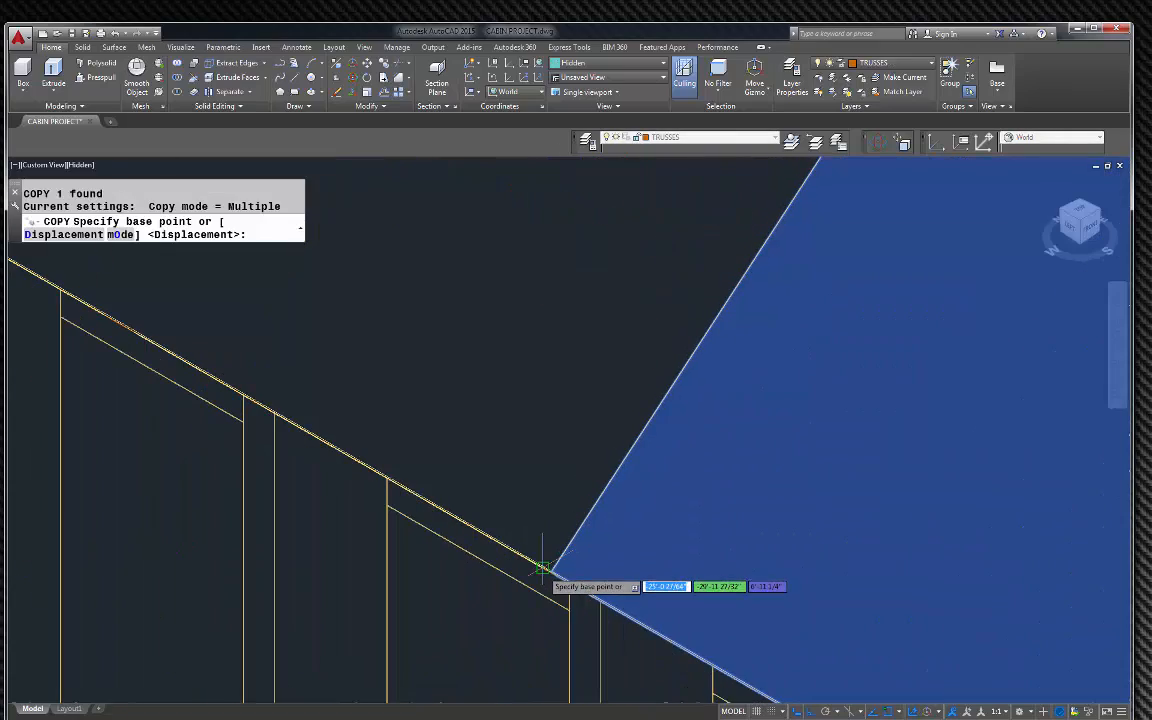
click(553, 571)
scroll(782, 524, down, 6)
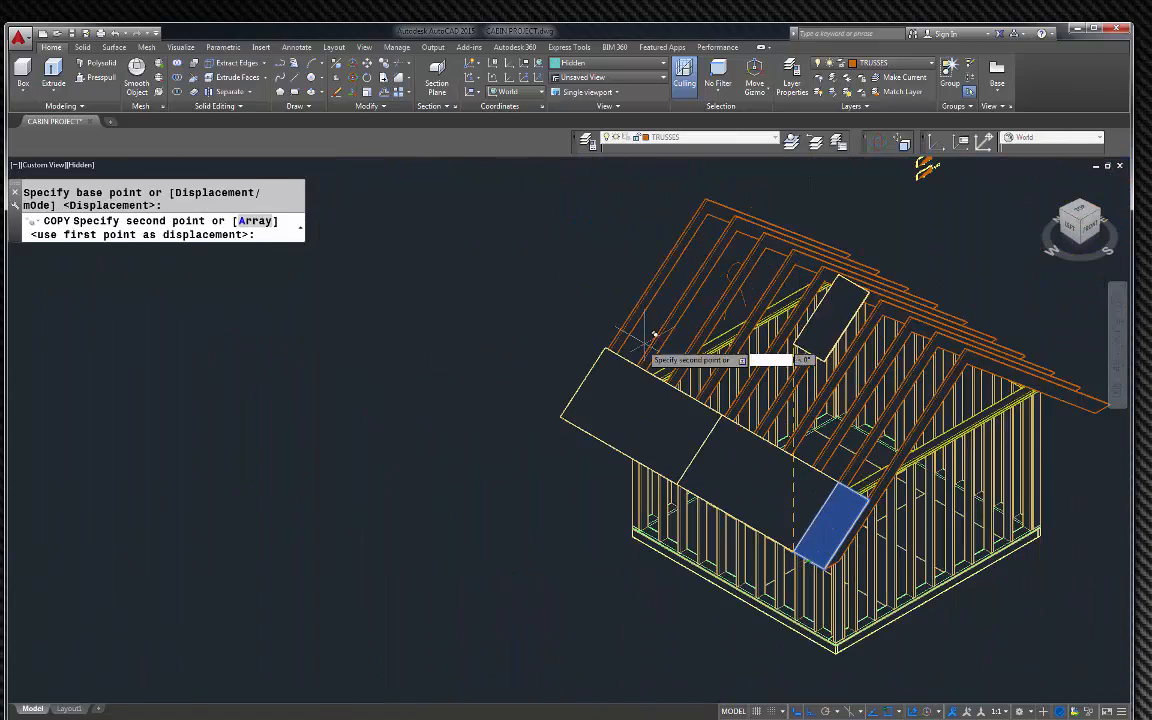
scroll(645, 337, up, 8)
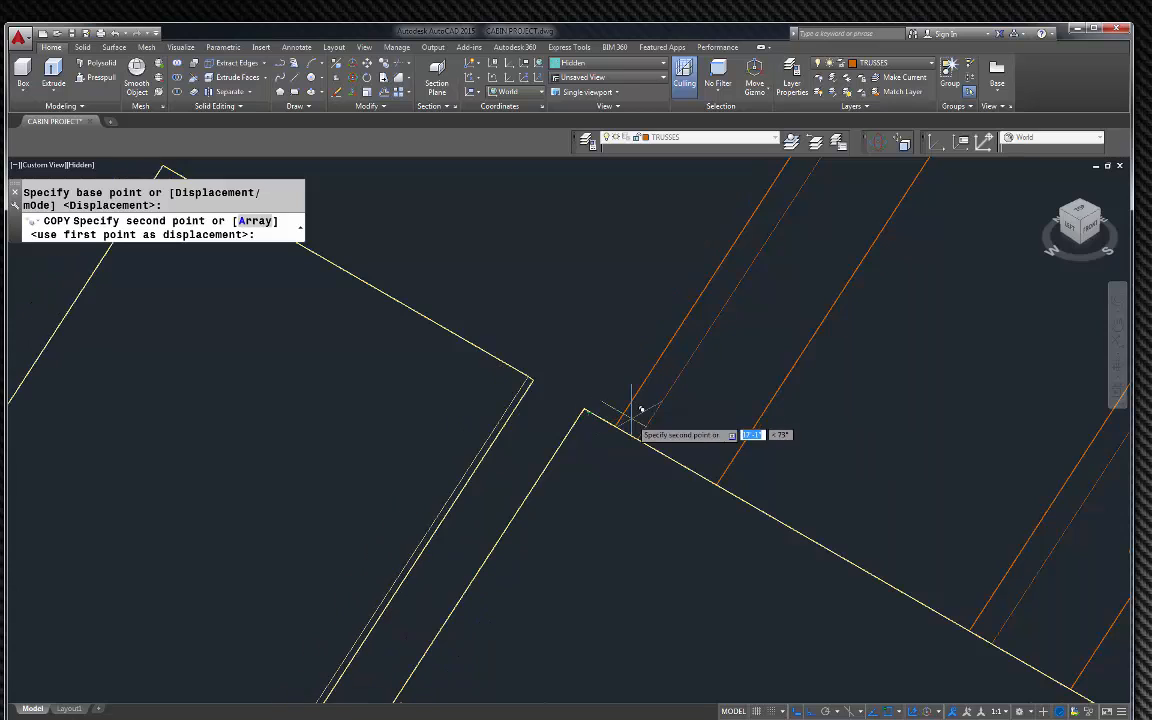
click(588, 405)
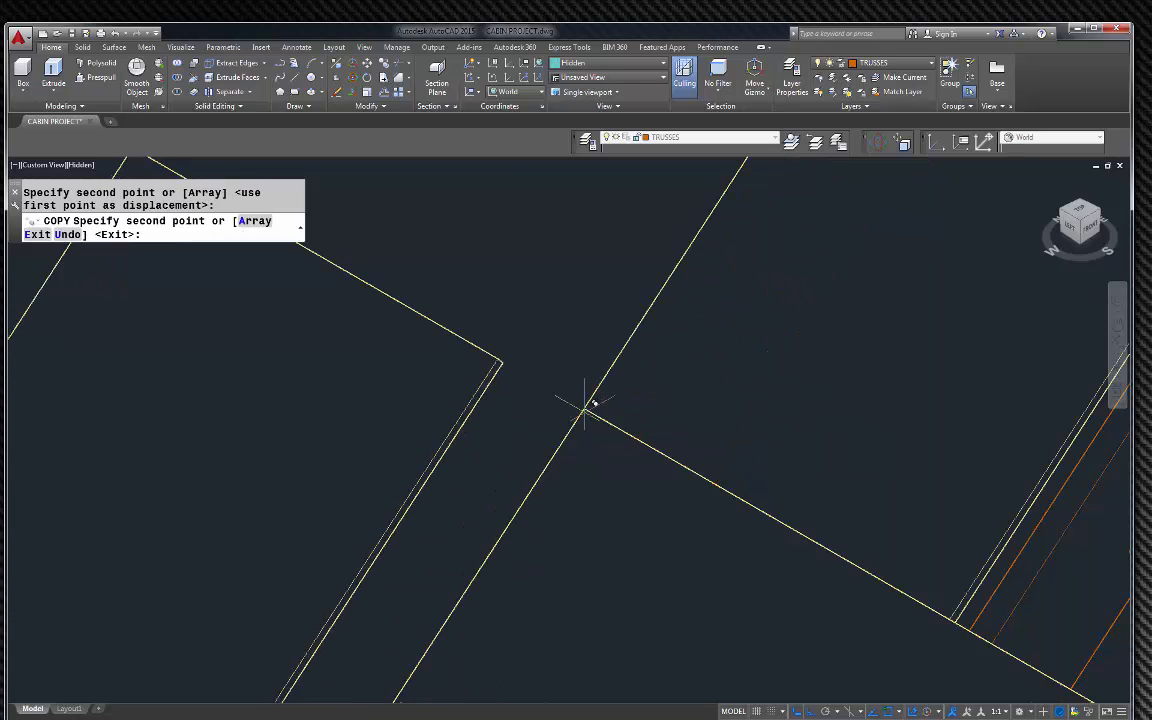
key(Escape)
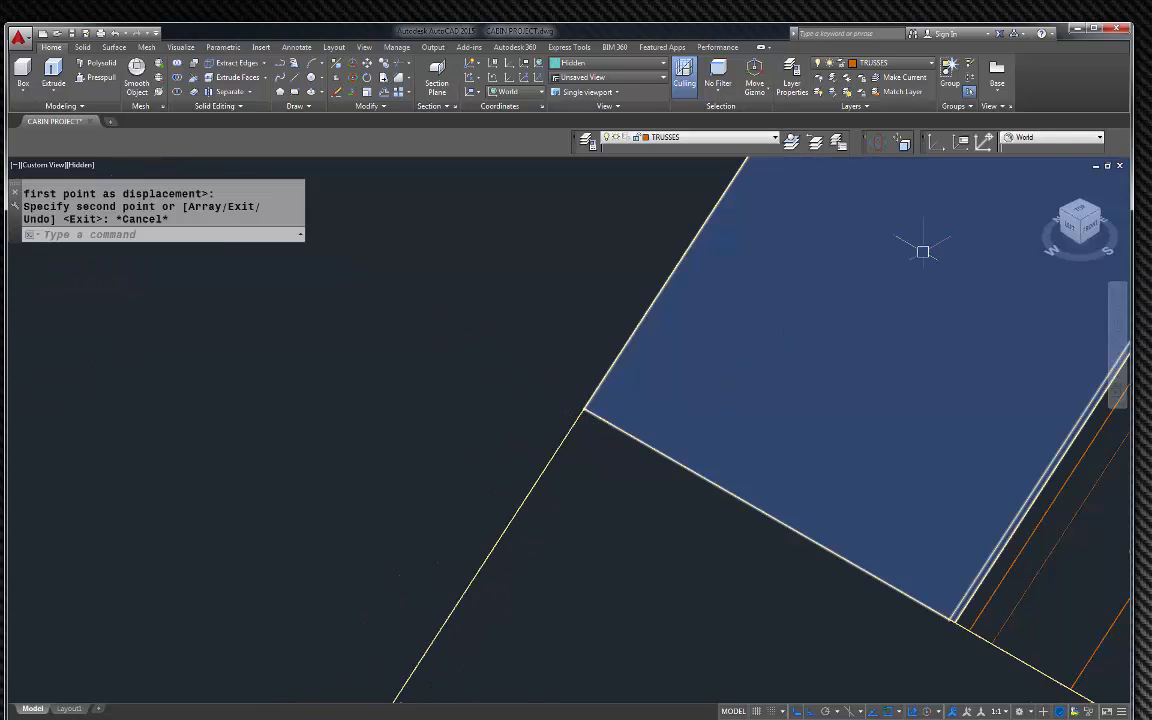
Step: Move the rearmost eave sheet's overhanging end face back by its lower corner to the outer edge of the rear end truss's tail
scroll(793, 383, down, 5)
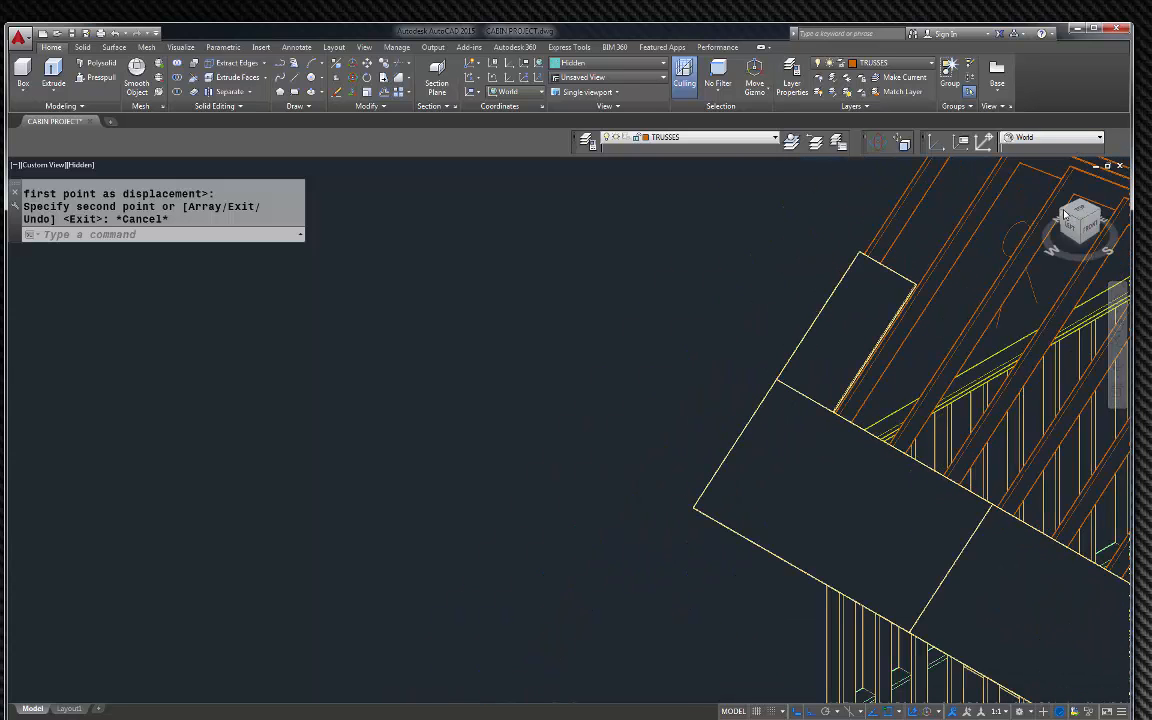
click(1064, 214)
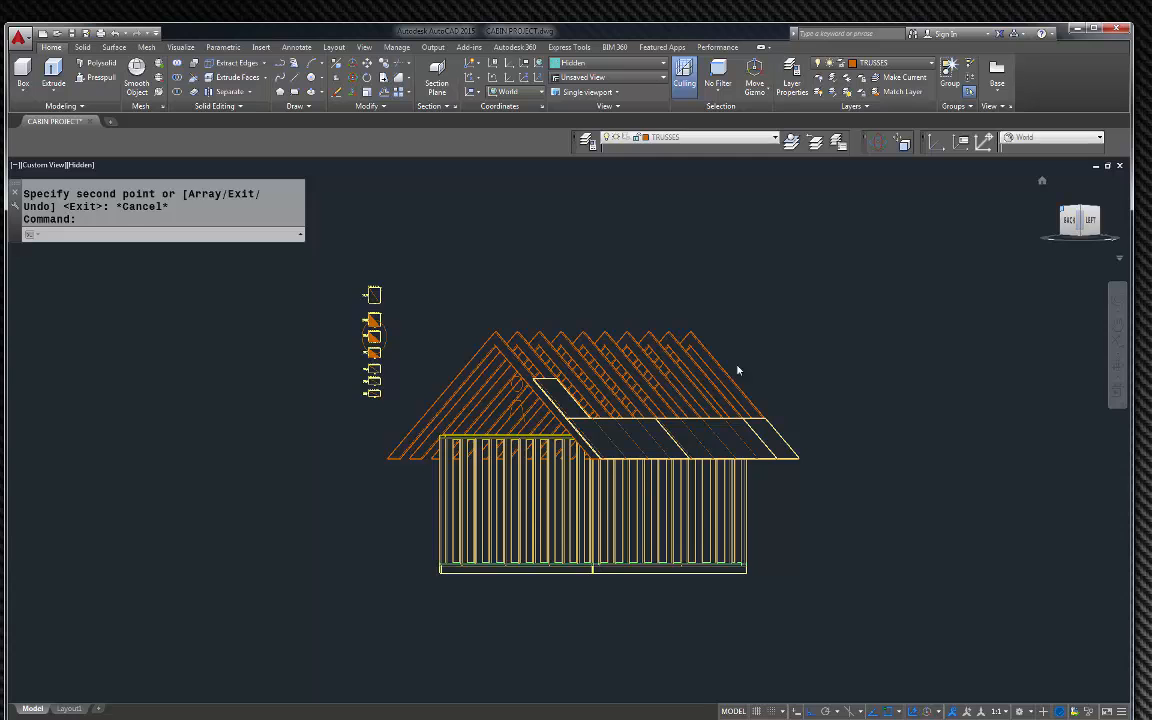
key(Escape)
scroll(793, 430, up, 6)
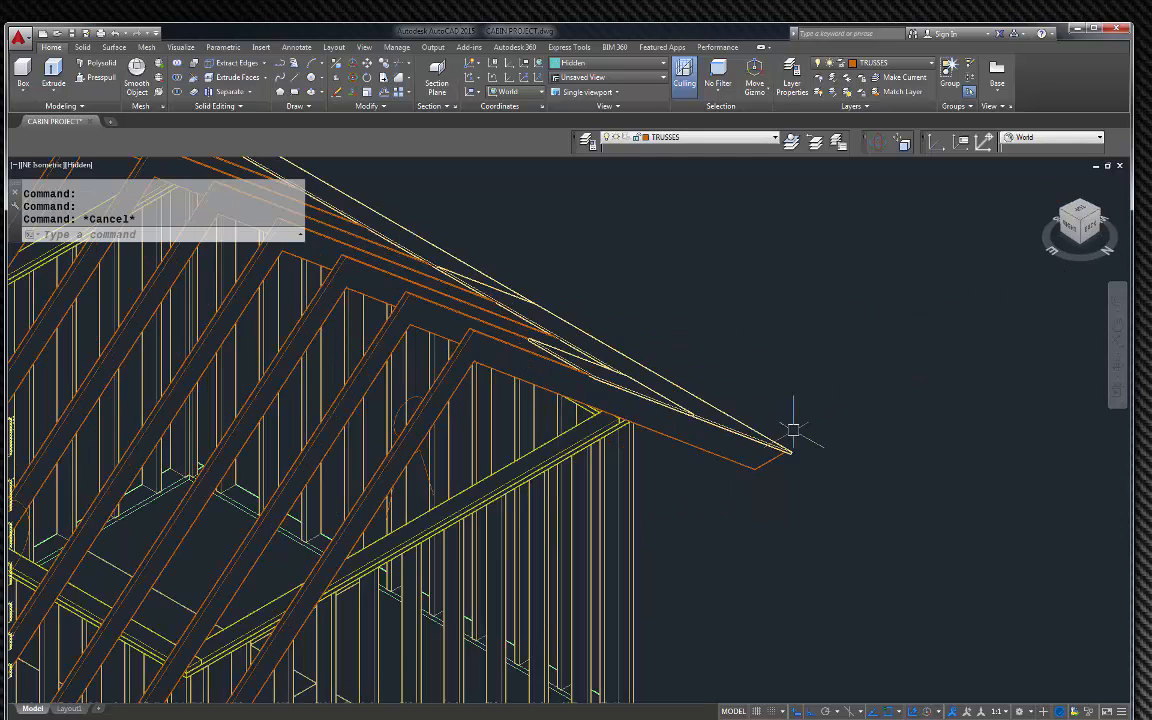
scroll(793, 440, up, 5)
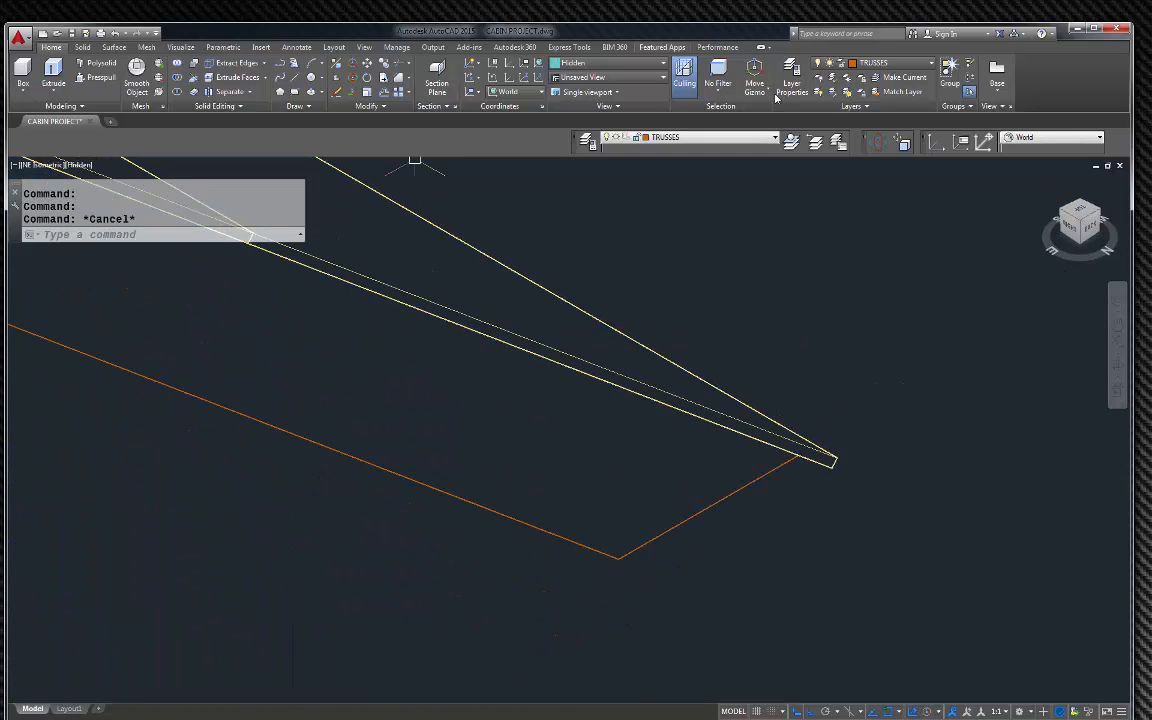
click(903, 143)
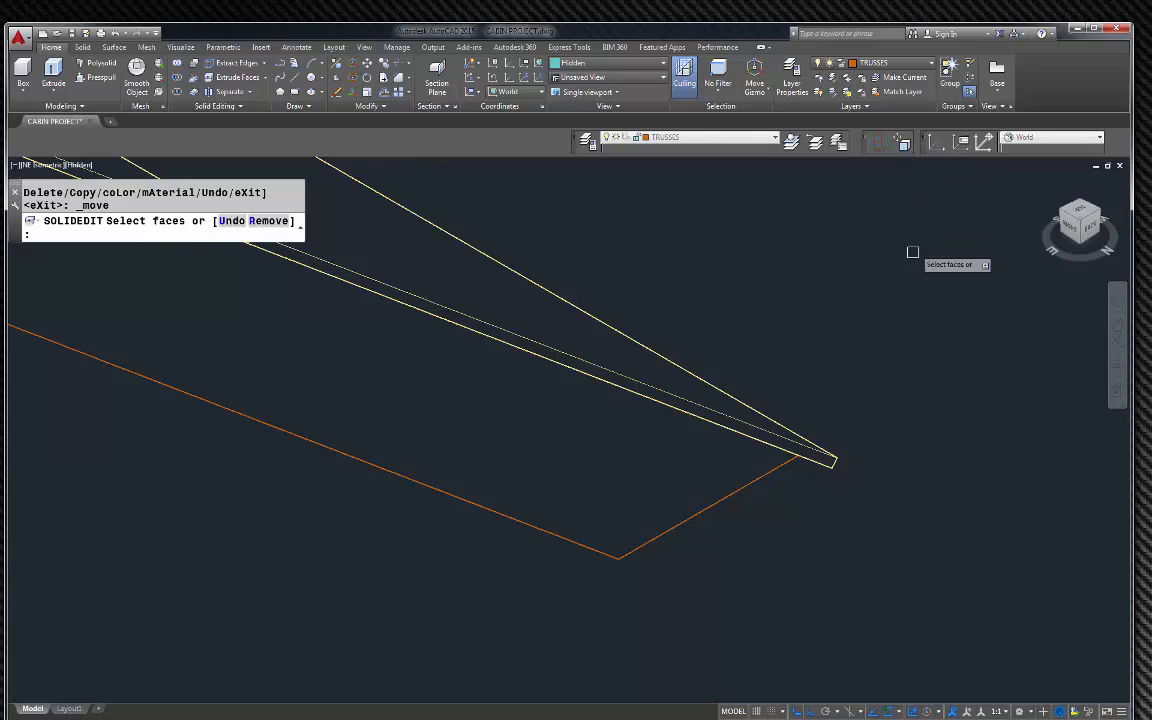
scroll(815, 465, up, 2)
click(866, 440)
key(Return)
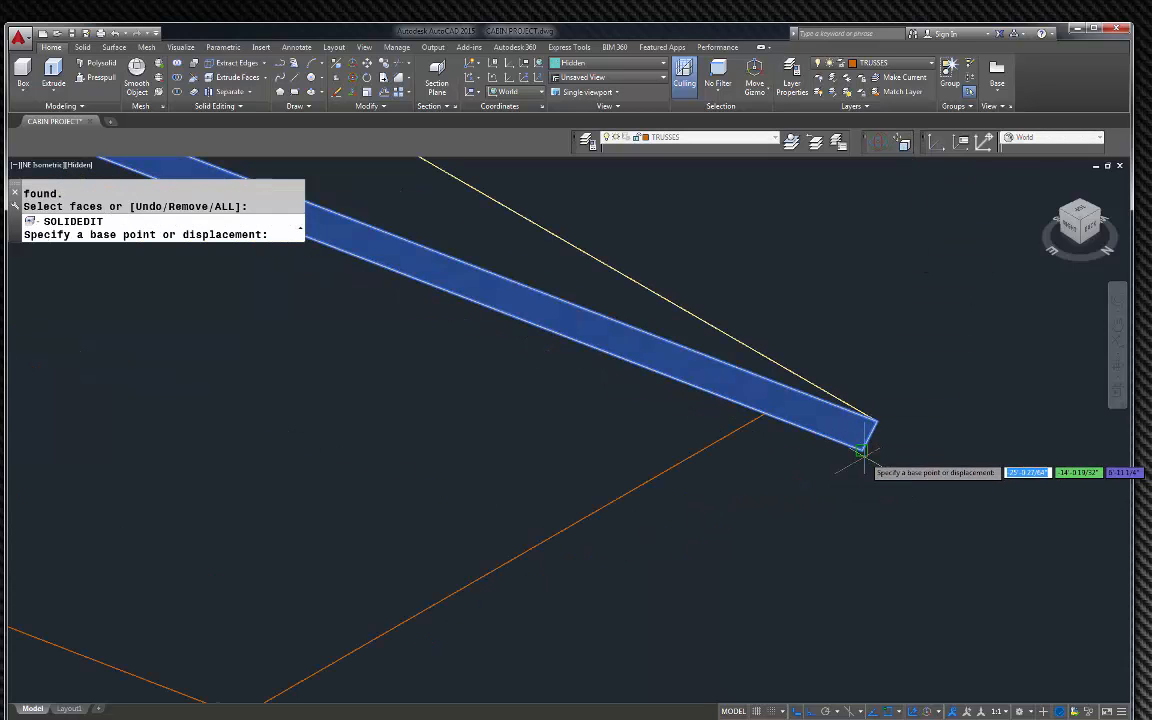
click(864, 446)
click(752, 428)
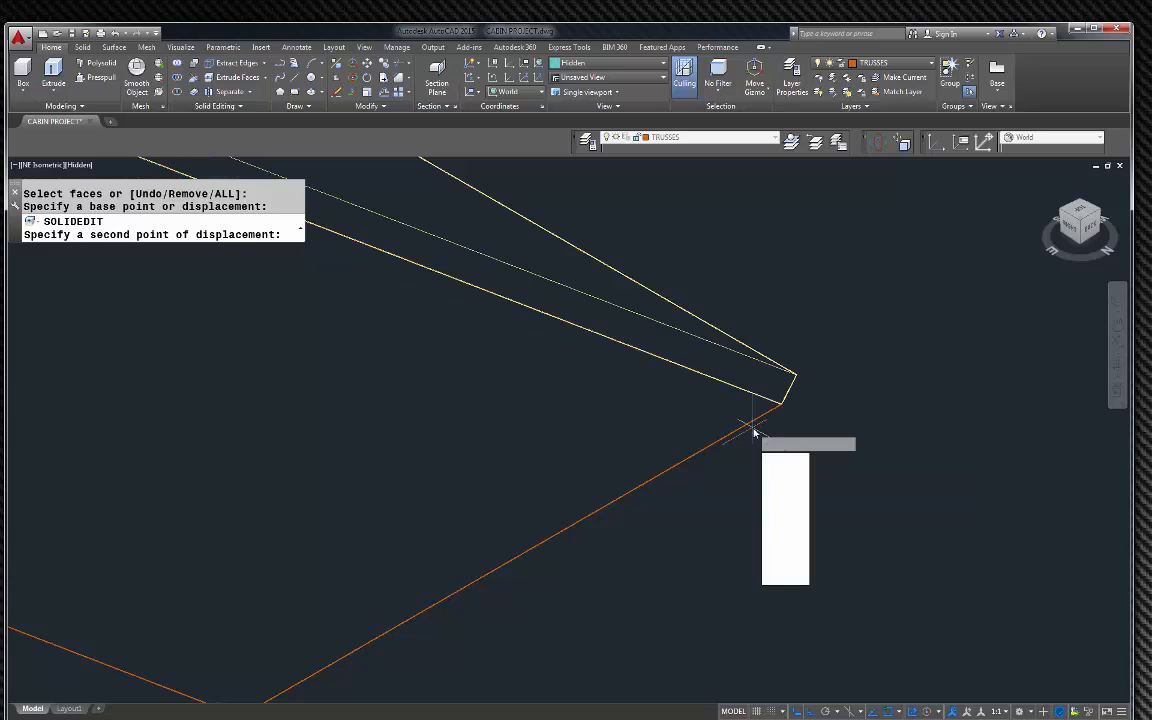
key(Escape)
Step: Move the short second-row sheet by its lower rear corner onto the upper corner of the eave sheet's trimmed rear end
scroll(904, 443, down, 7)
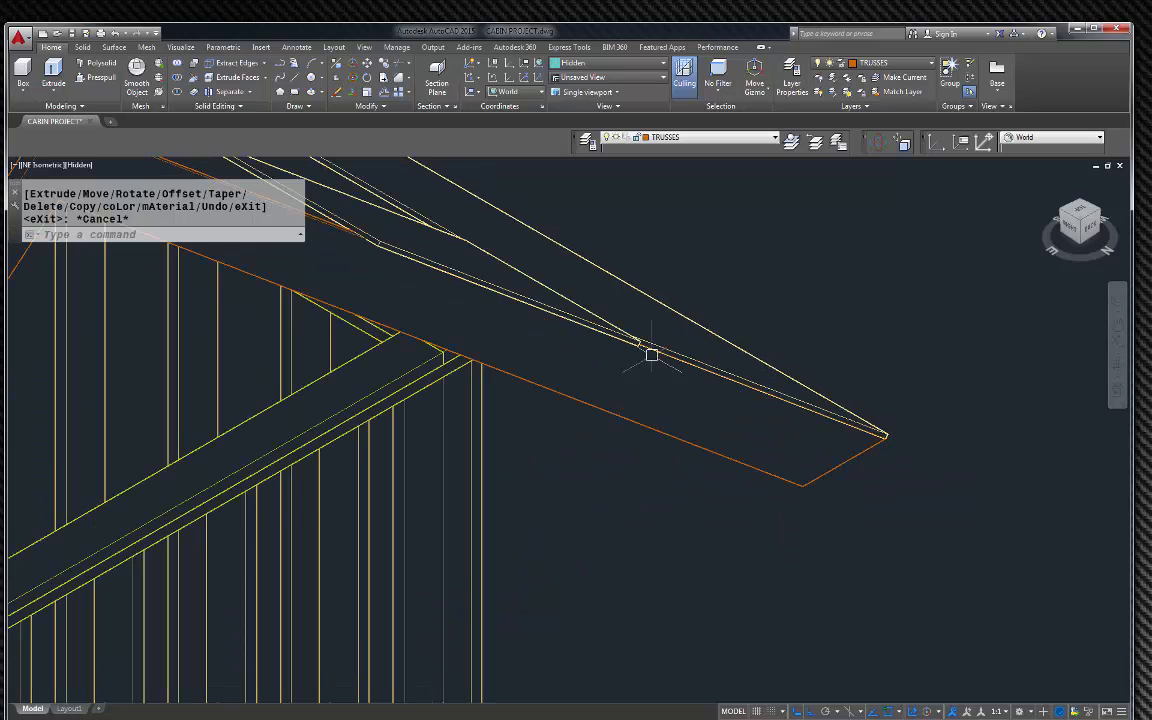
scroll(624, 317, up, 7)
click(695, 467)
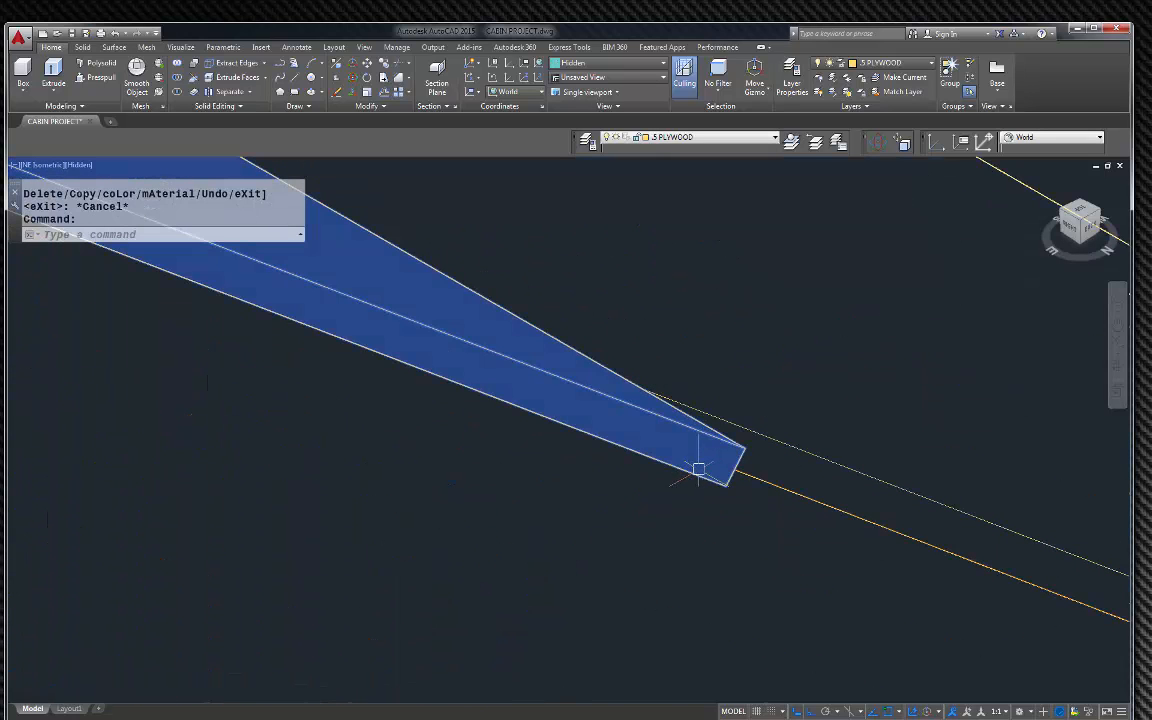
text(m)
key(Return)
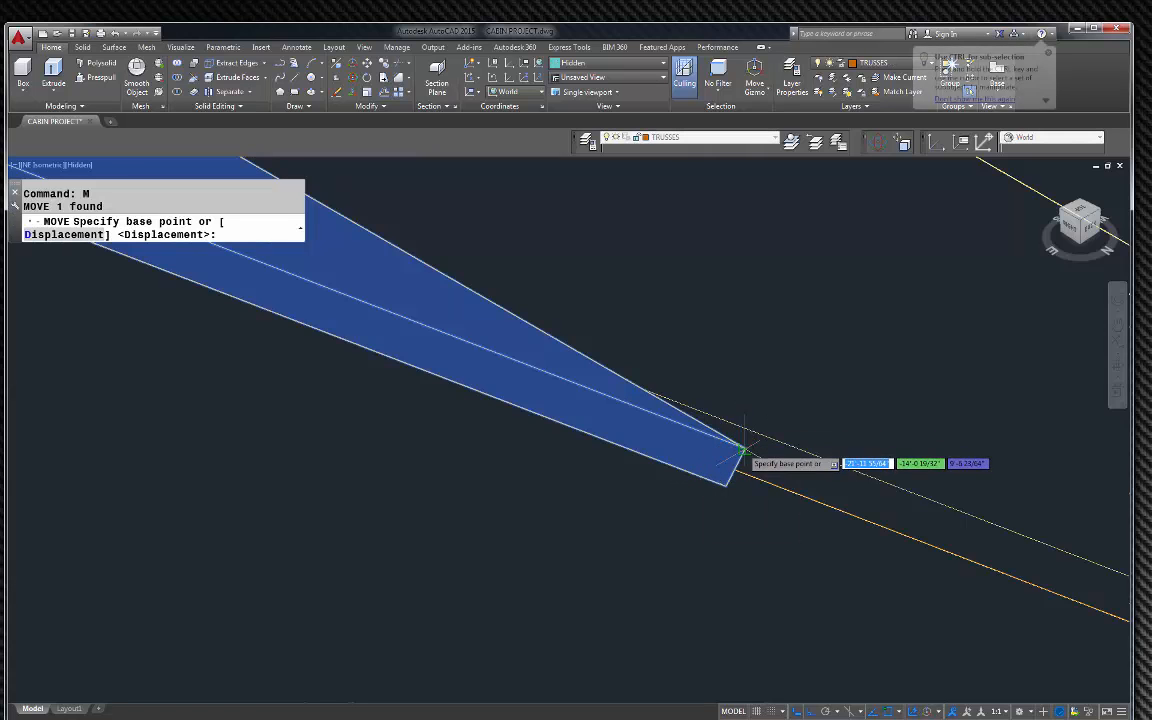
click(741, 451)
click(633, 398)
scroll(671, 445, down, 5)
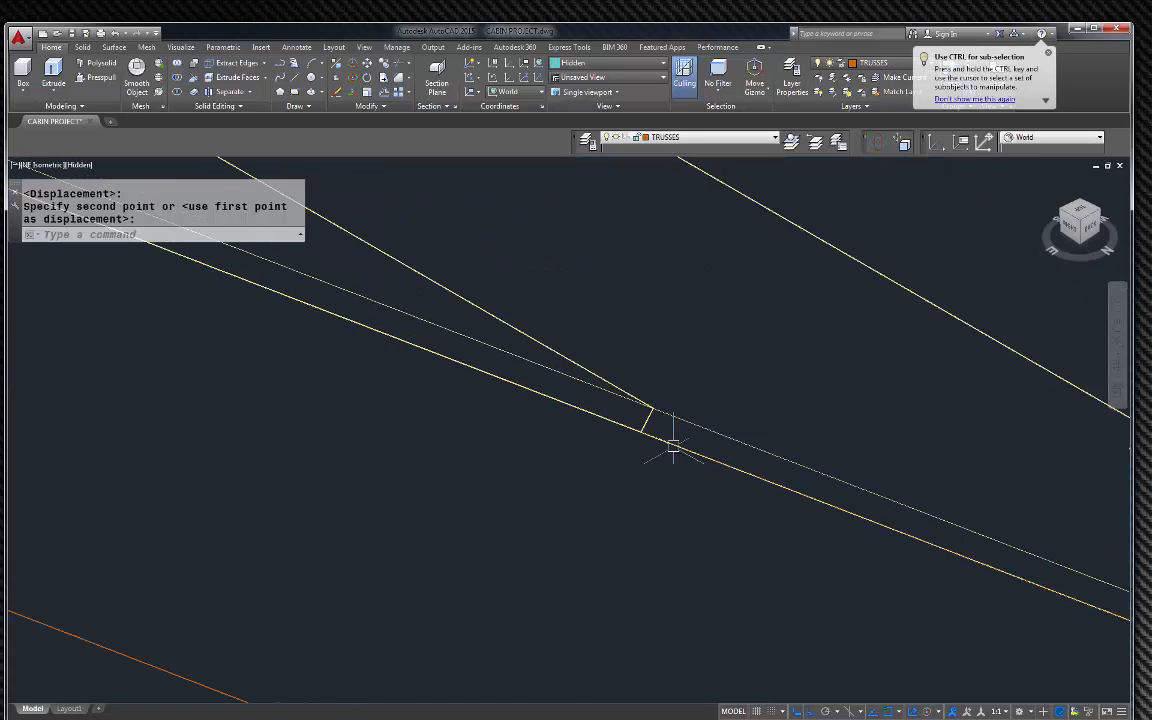
Step: Examine from above where the short second-row sheet's inner edge falls relative to the second truss from the rear
click(1086, 212)
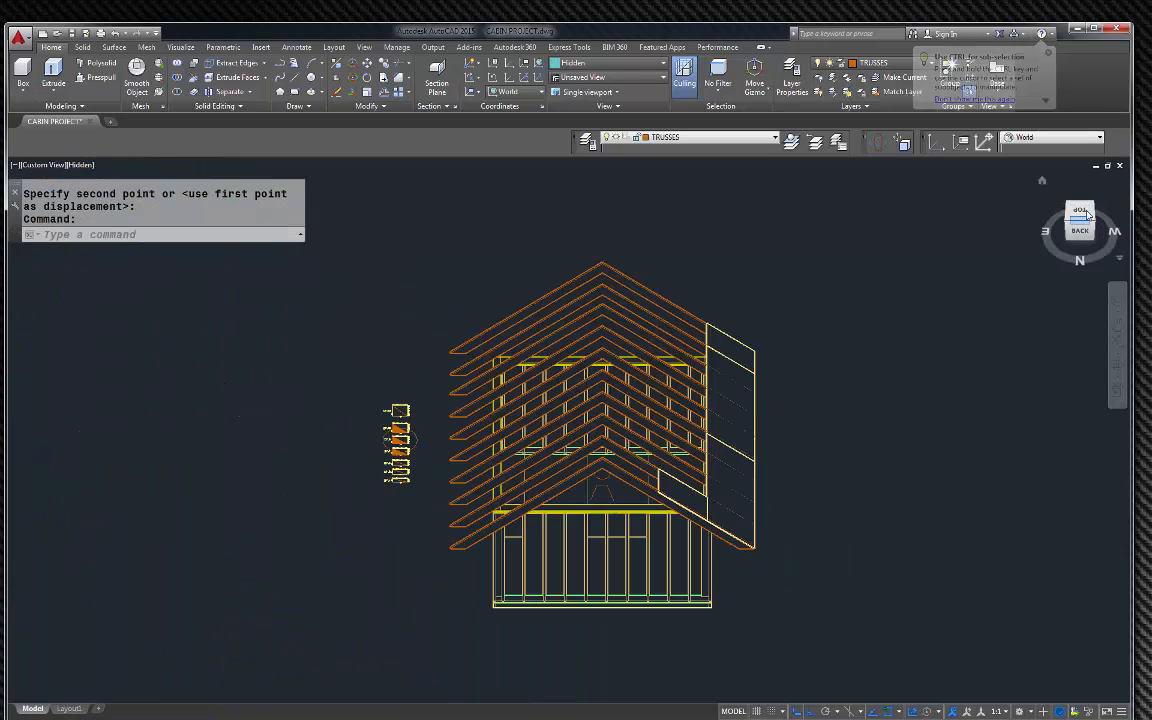
click(1086, 212)
scroll(690, 540, up, 8)
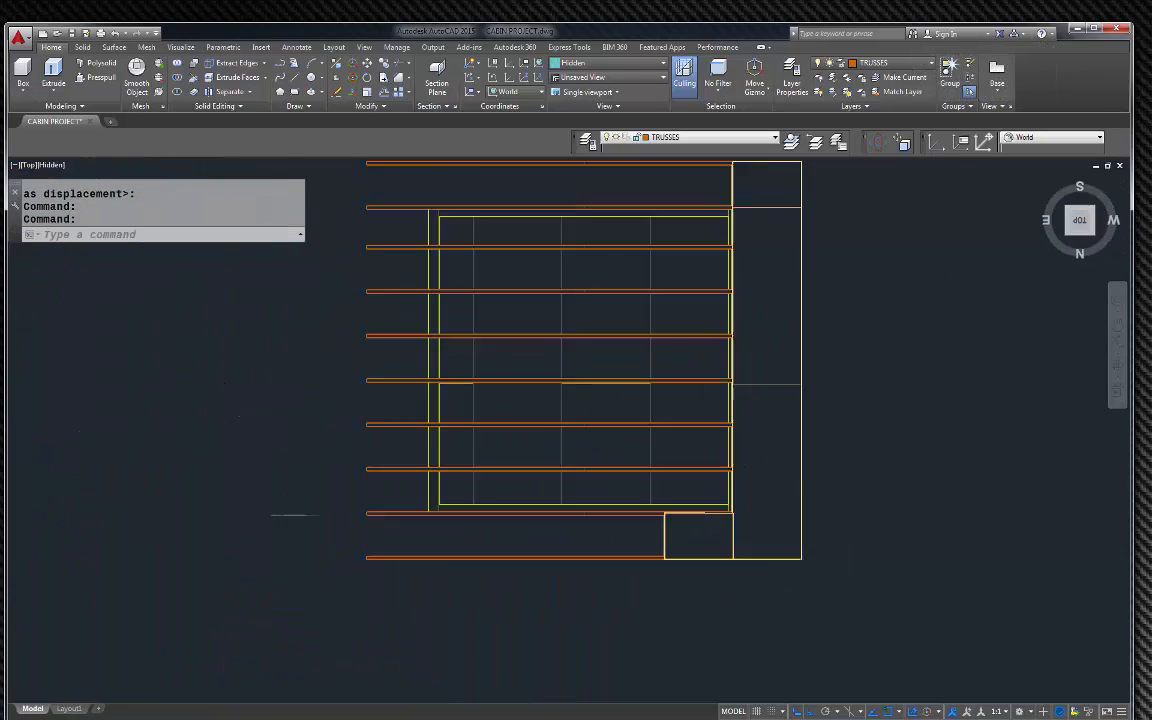
key(Escape)
Step: Copy the two full eave sheets from the rearmost one's upper rear corner to the short second-row sheet's upper front corner, completing the second row
click(1052, 177)
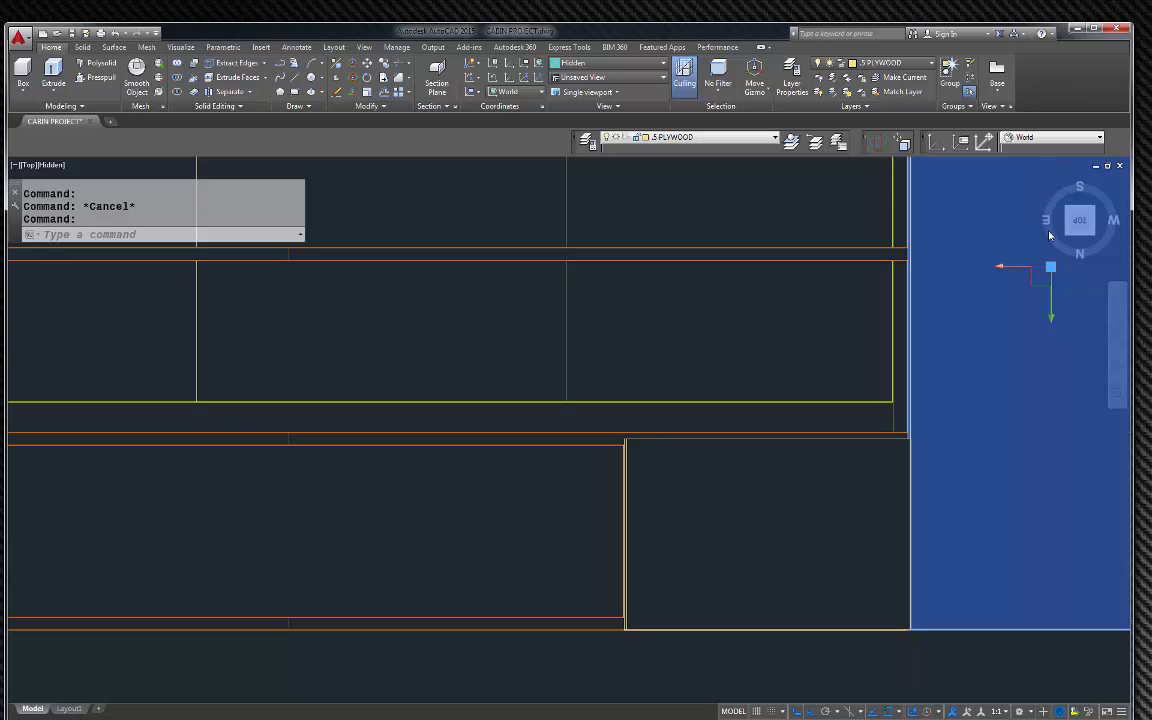
click(1043, 185)
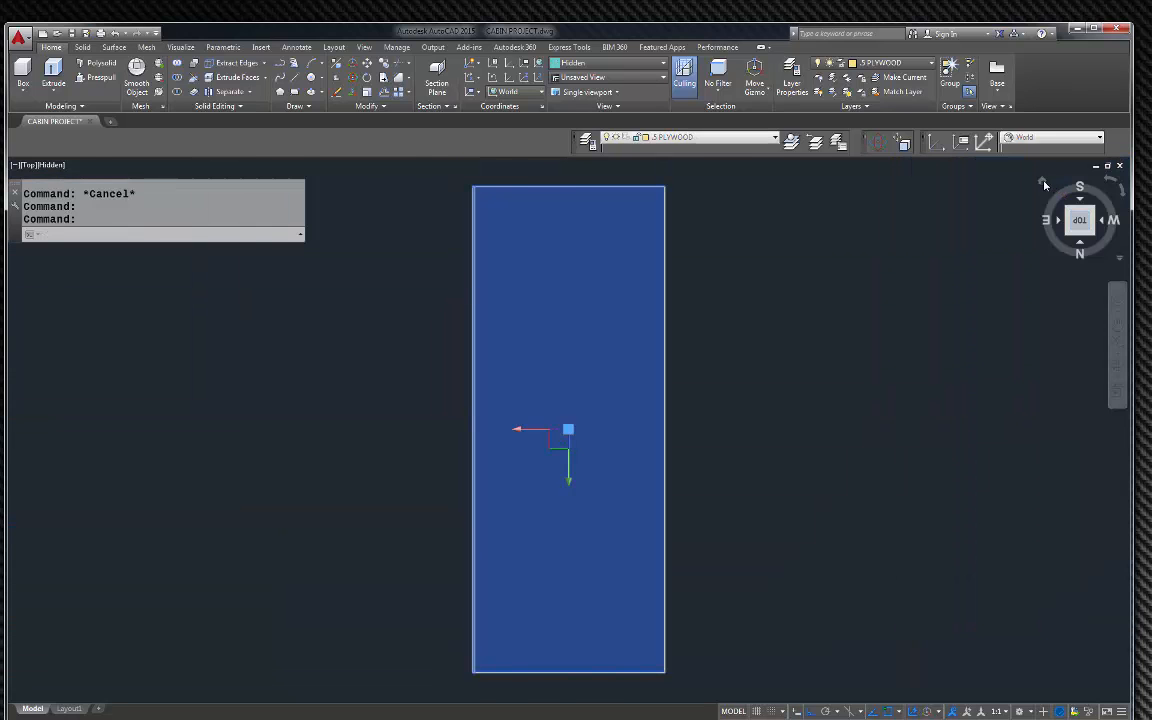
scroll(718, 405, down, 4)
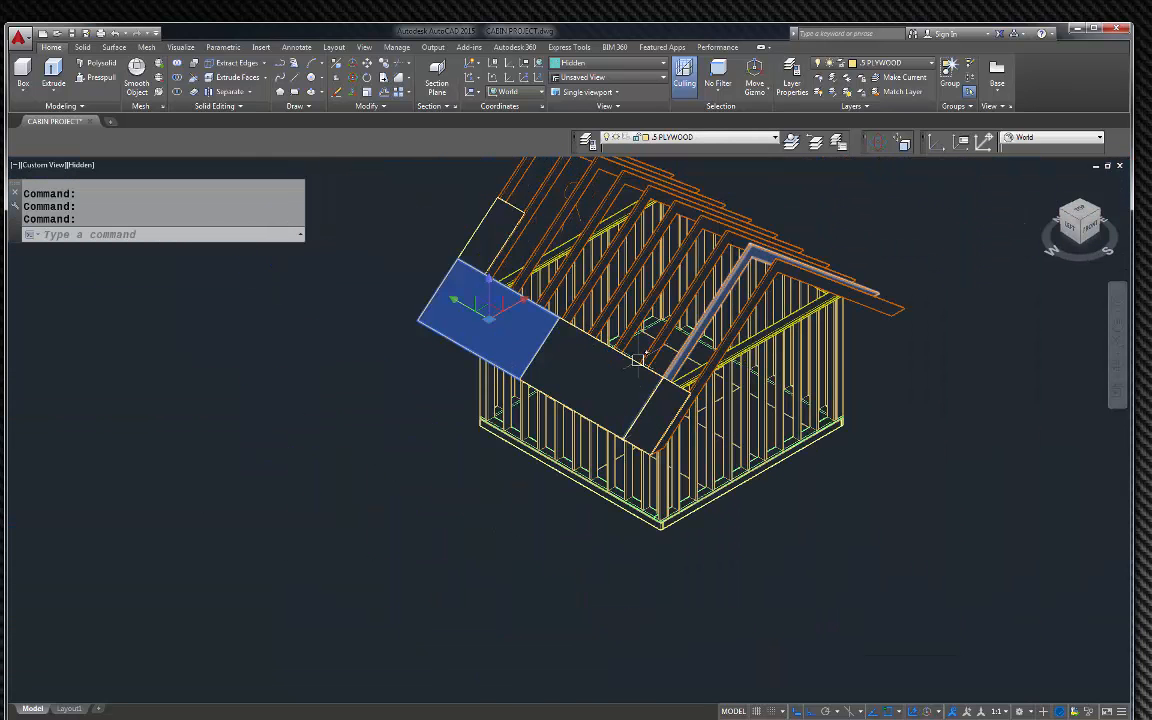
scroll(540, 270, up, 3)
scroll(600, 372, up, 2)
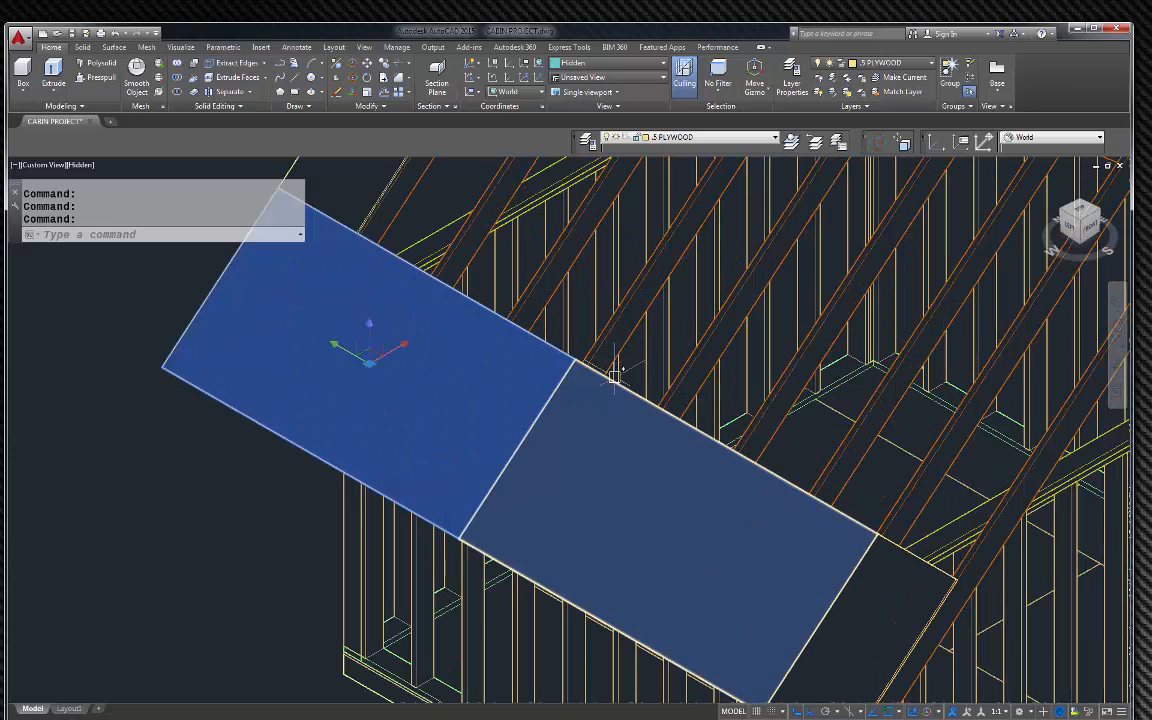
click(610, 368)
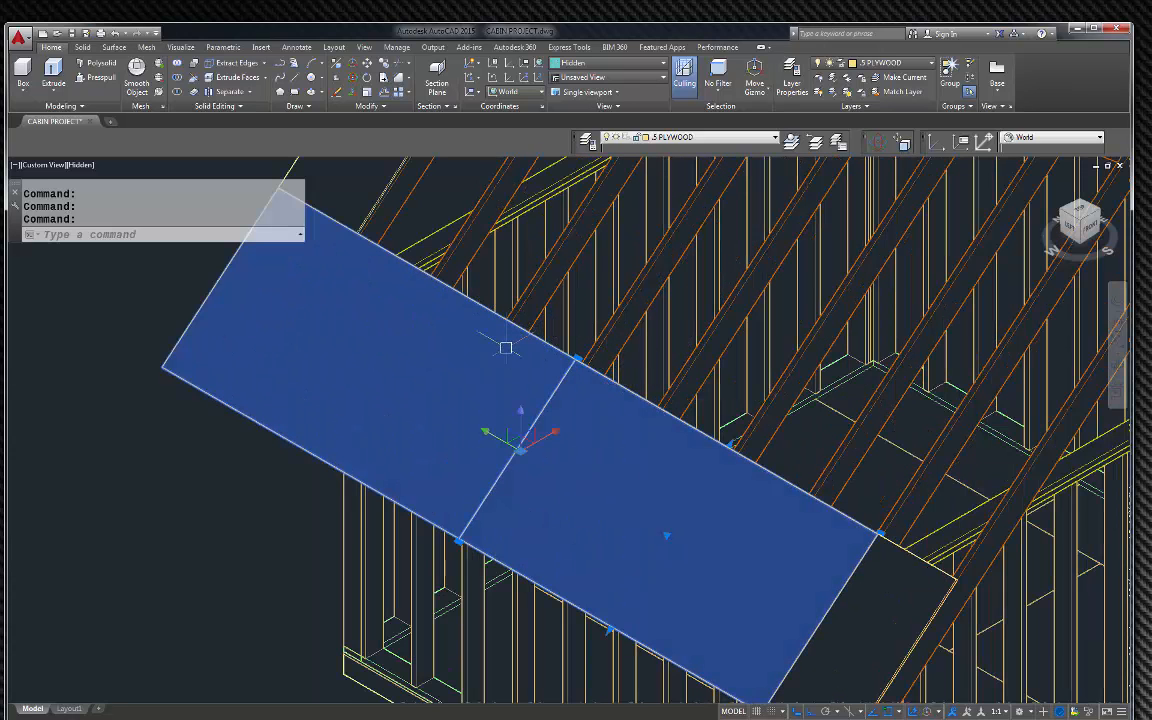
text(co)
key(Return)
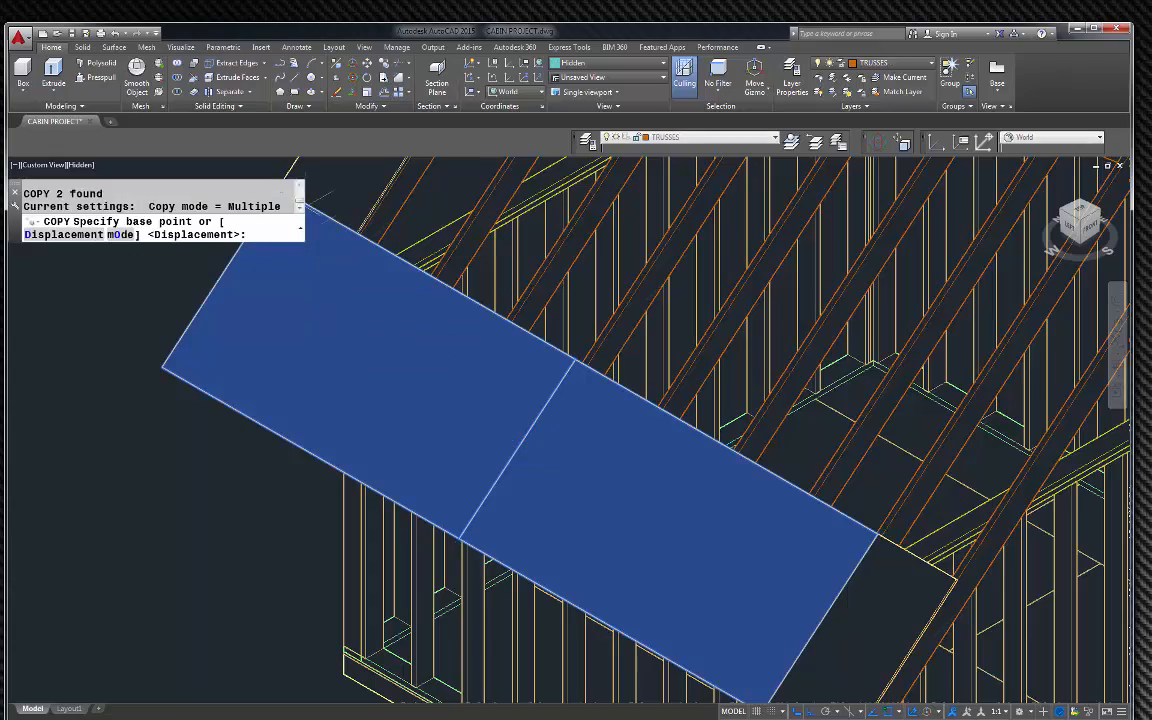
scroll(335, 360, down, 4)
scroll(418, 255, up, 5)
scroll(478, 334, up, 3)
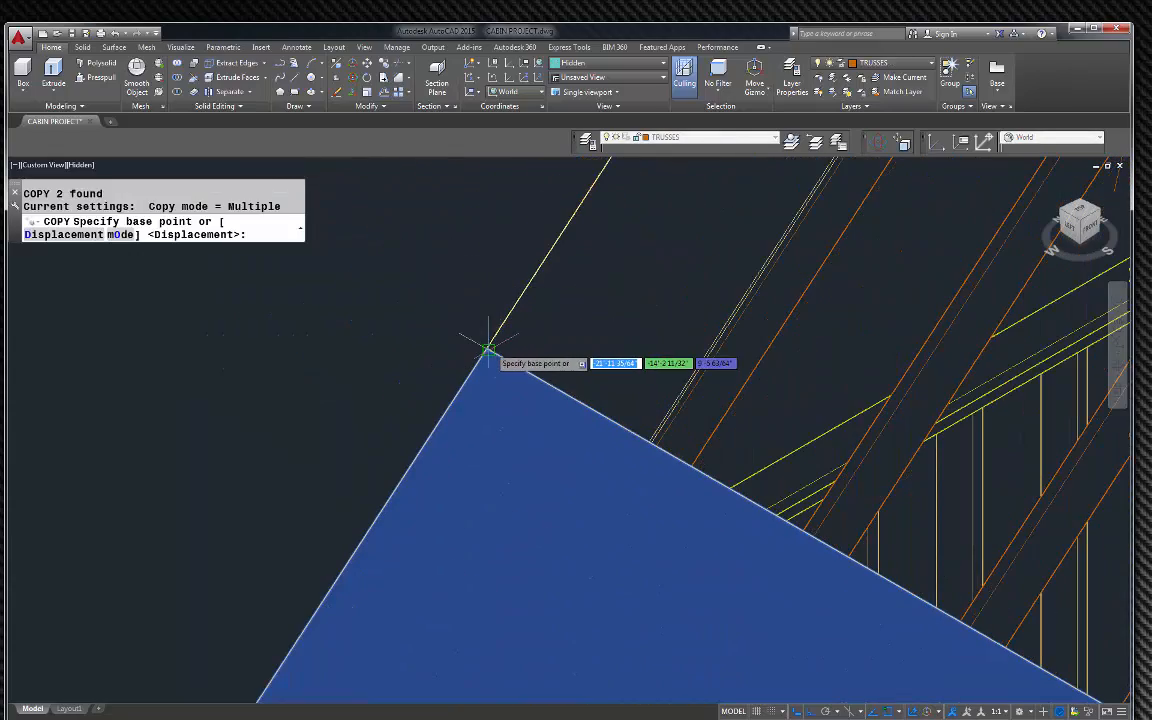
click(487, 347)
scroll(487, 347, down, 3)
scroll(640, 268, up, 4)
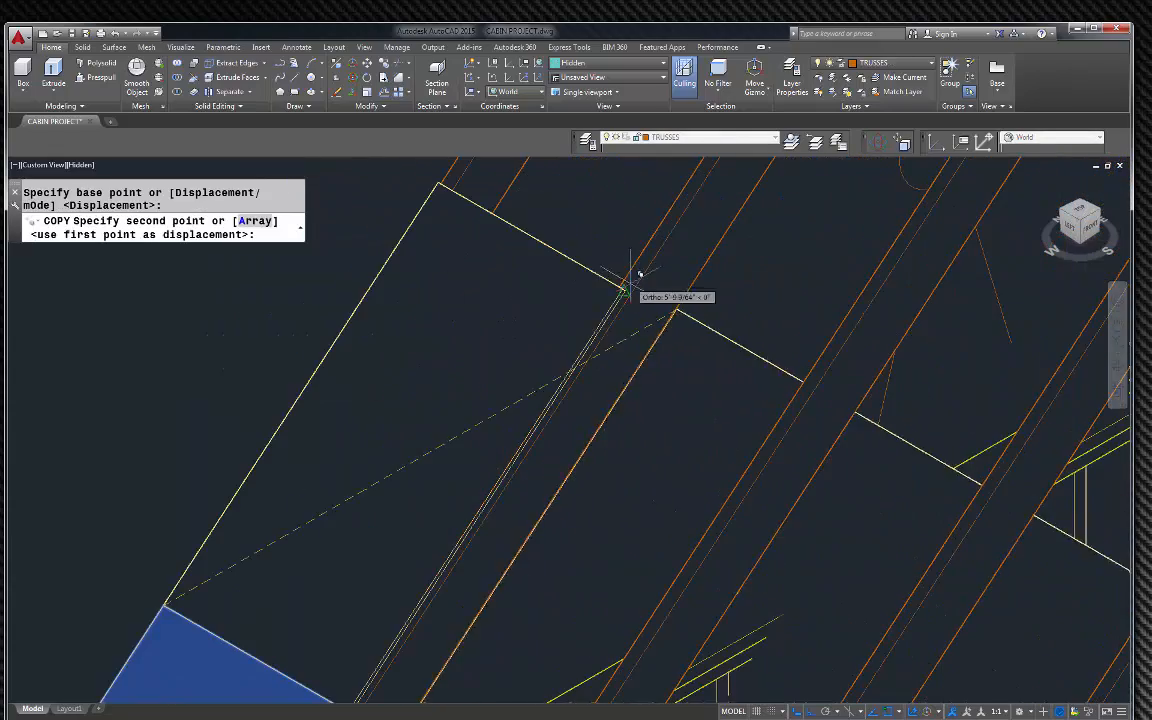
scroll(624, 290, down, 3)
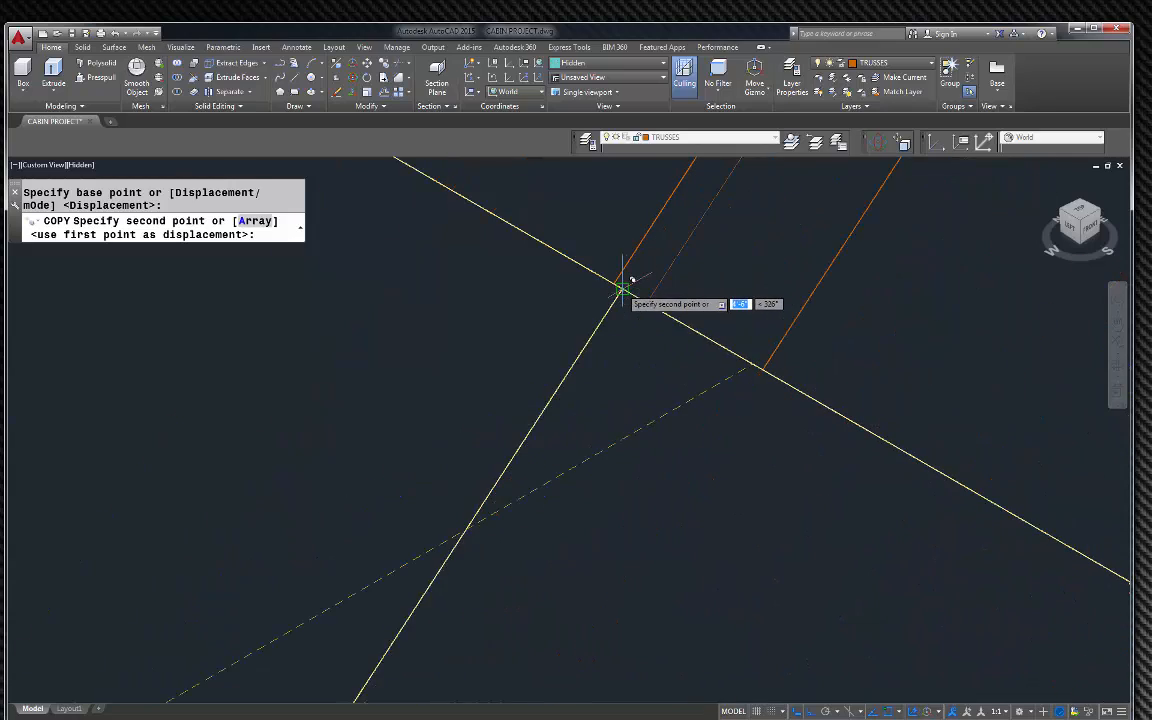
click(630, 276)
scroll(552, 215, up, 3)
scroll(552, 215, down, 3)
key(Escape)
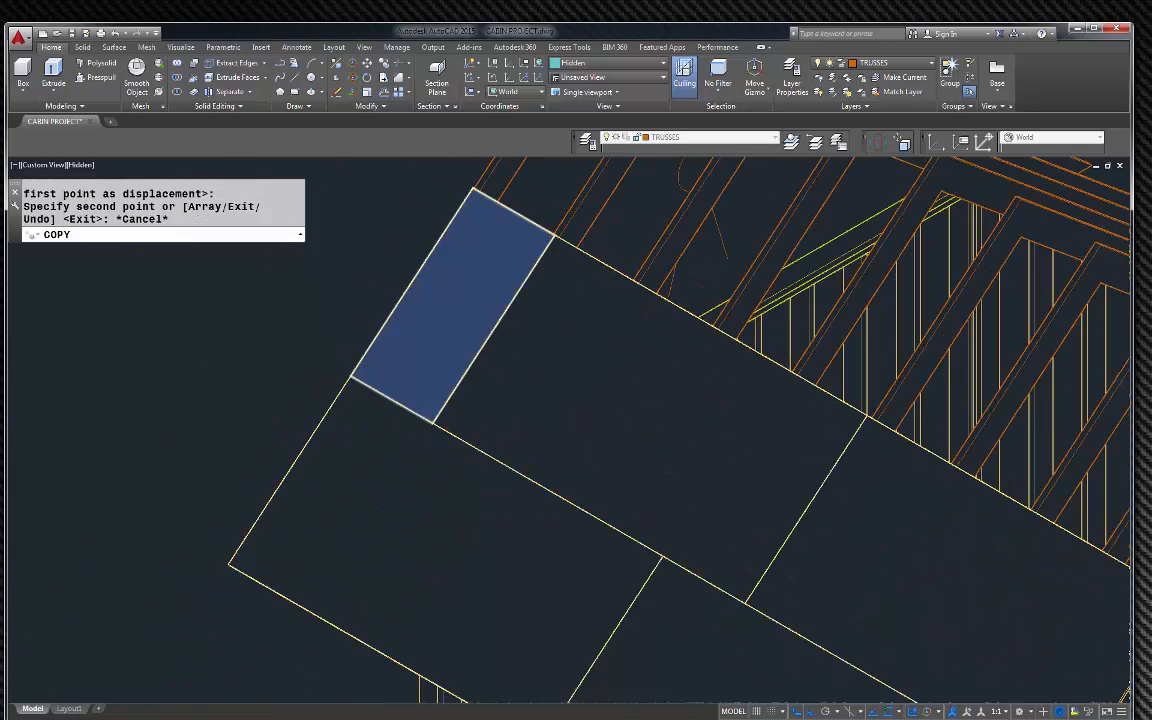
Step: Copy all three eave sheets from the row's lower front corner to the second row's upper front corner, forming the third row
scroll(600, 260, down, 6)
scroll(663, 292, up, 2)
scroll(708, 325, up, 5)
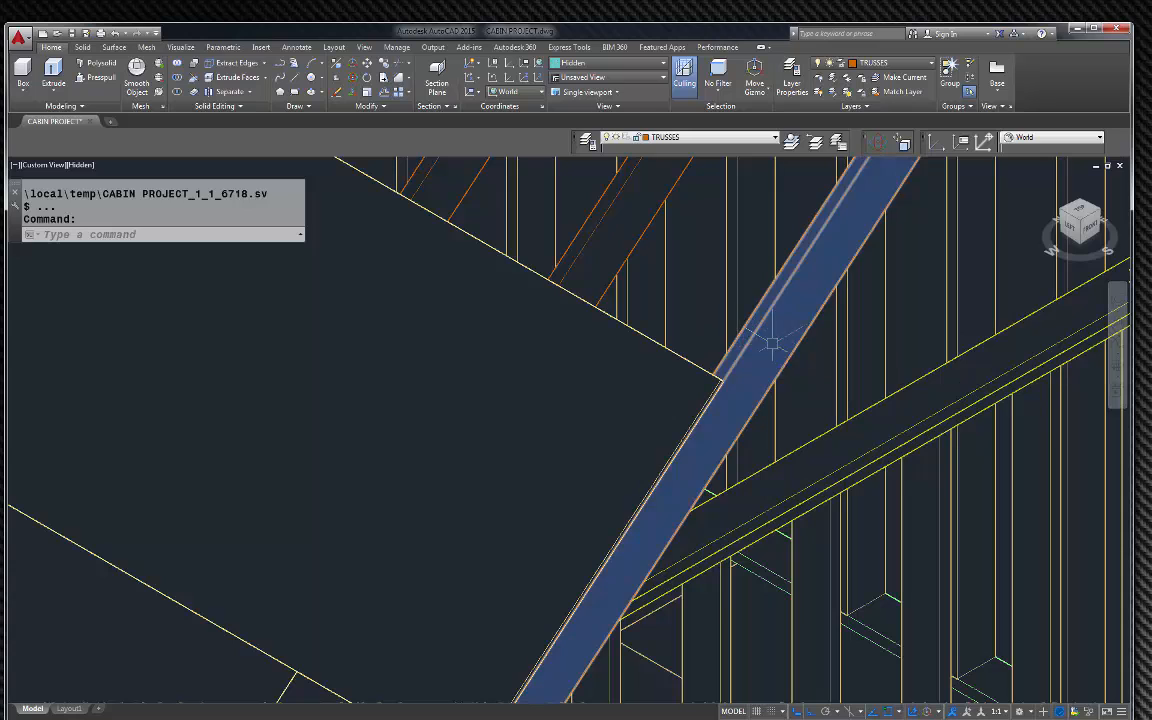
key(Escape)
scroll(820, 336, down, 5)
scroll(689, 480, up, 6)
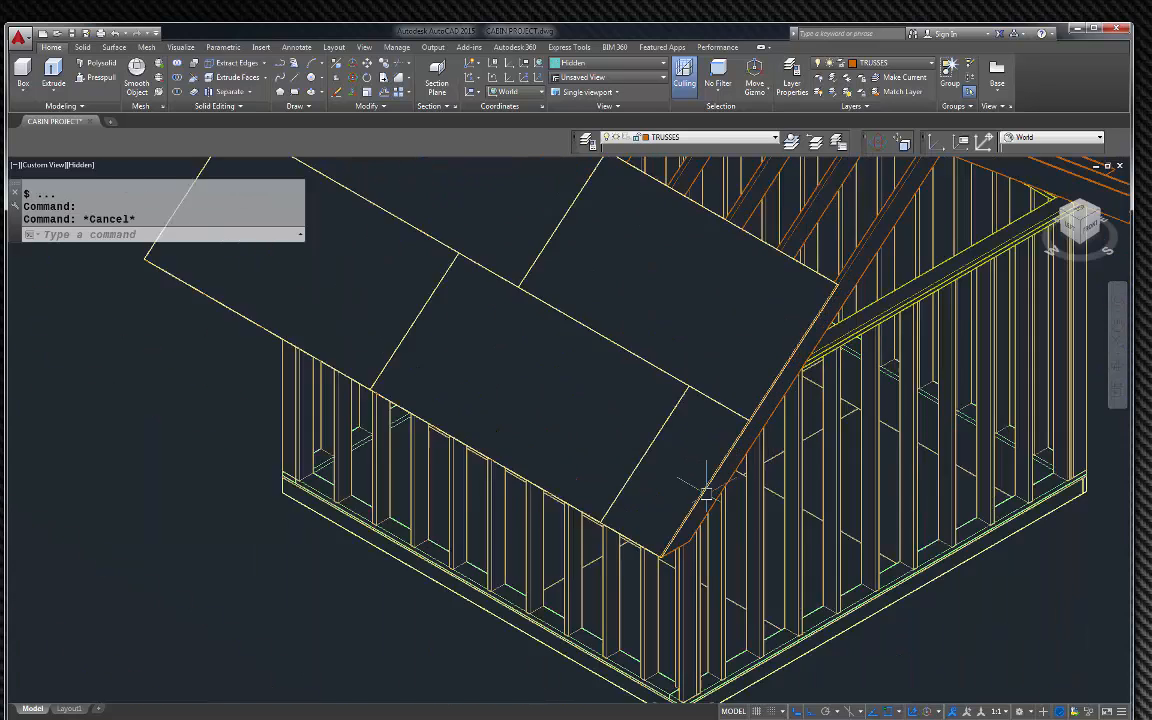
click(670, 470)
click(512, 432)
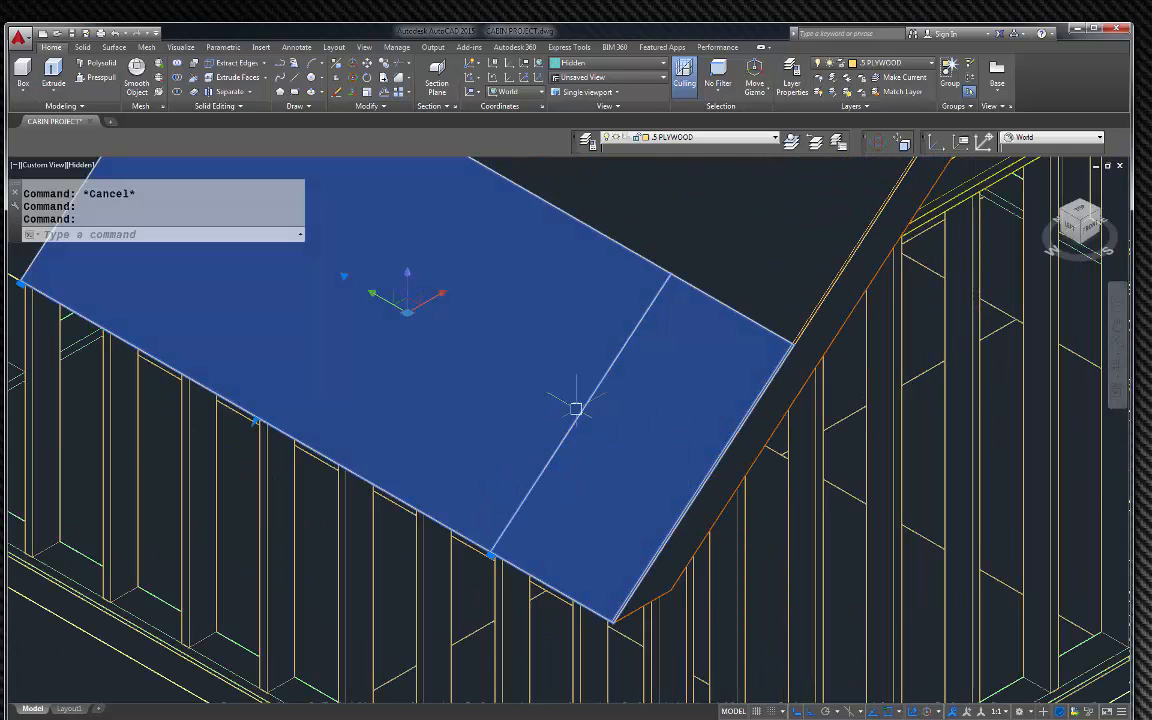
scroll(522, 334, down, 4)
scroll(383, 295, up, 2)
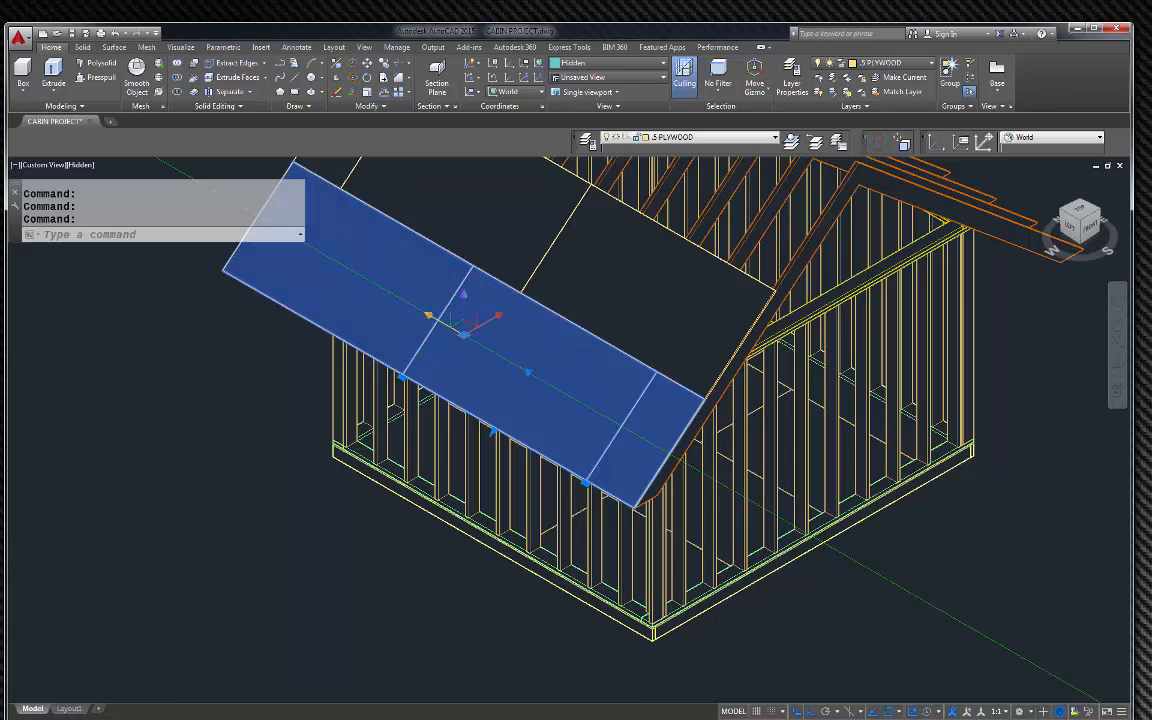
text(co)
key(Return)
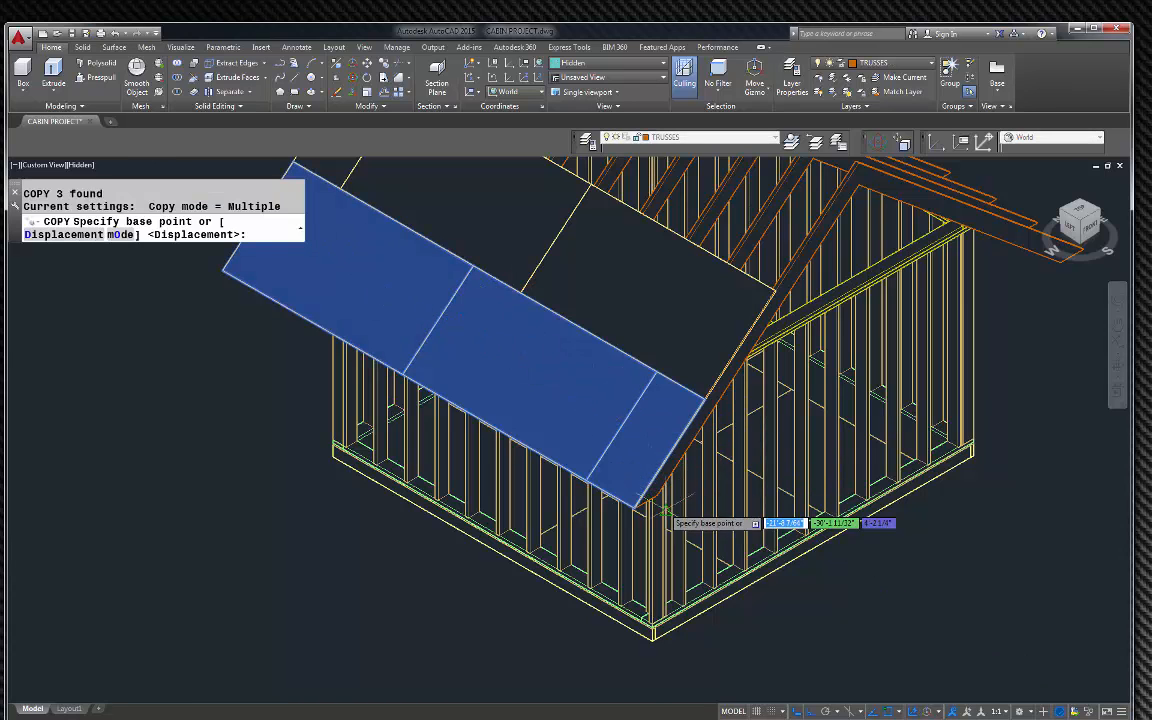
scroll(650, 500, up, 5)
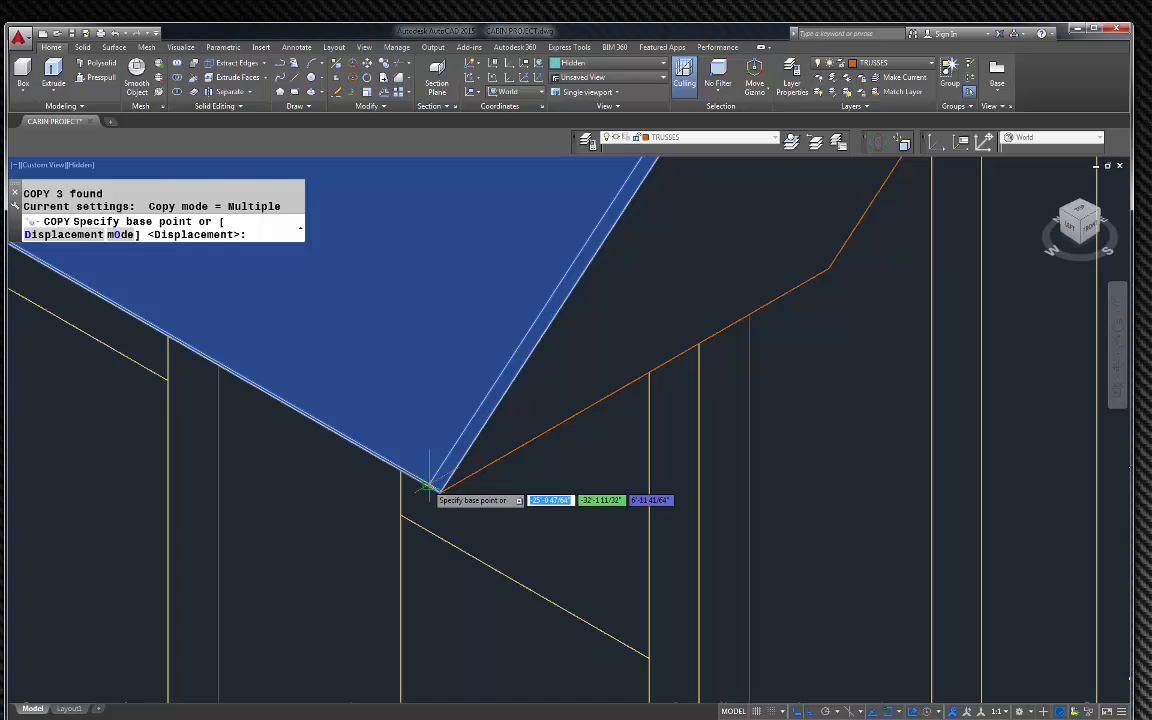
click(441, 490)
scroll(437, 480, down, 5)
scroll(440, 470, up, 6)
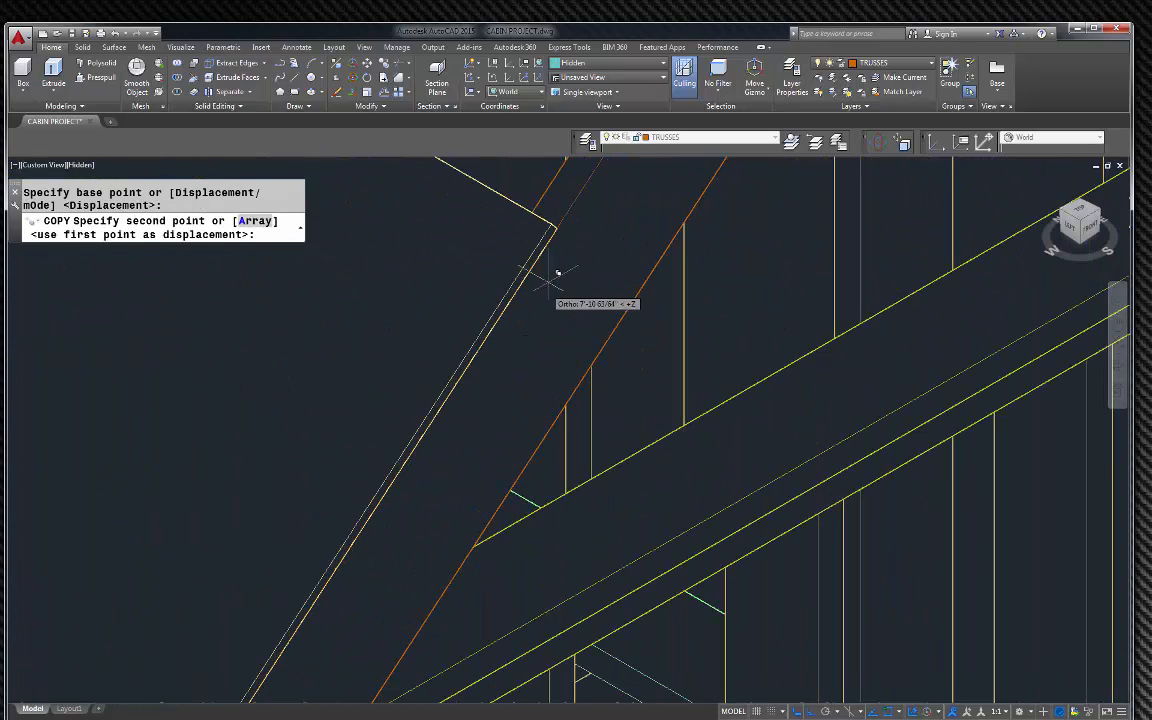
scroll(555, 228, up, 3)
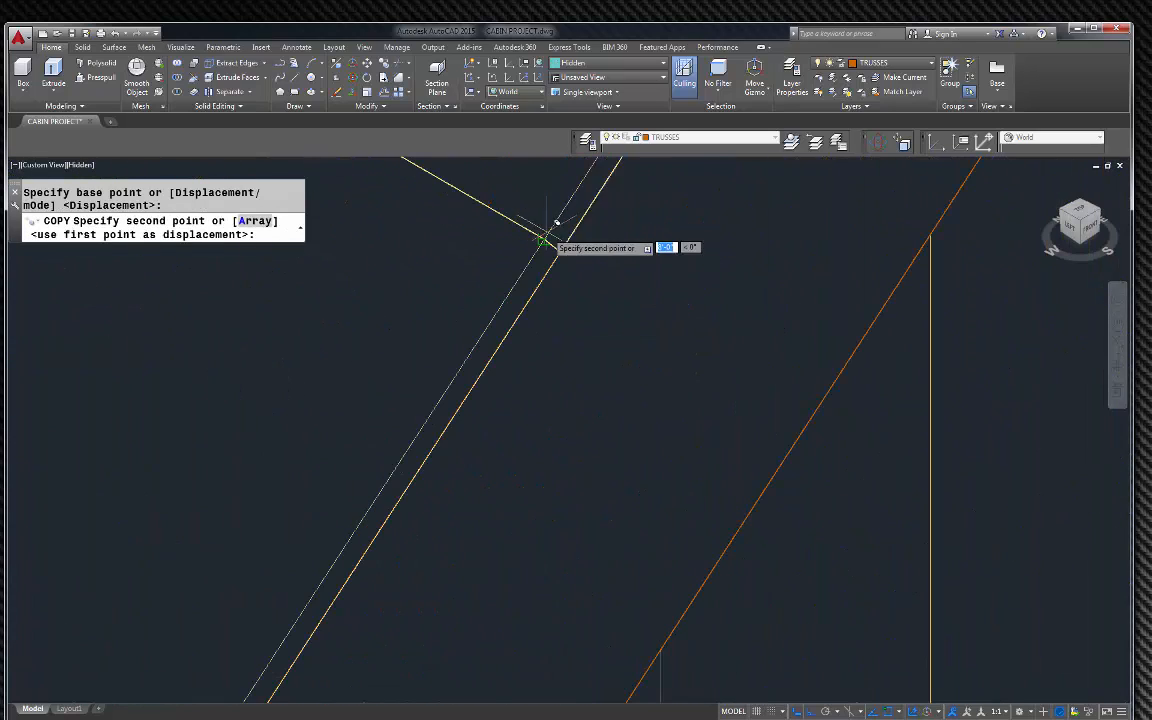
click(543, 240)
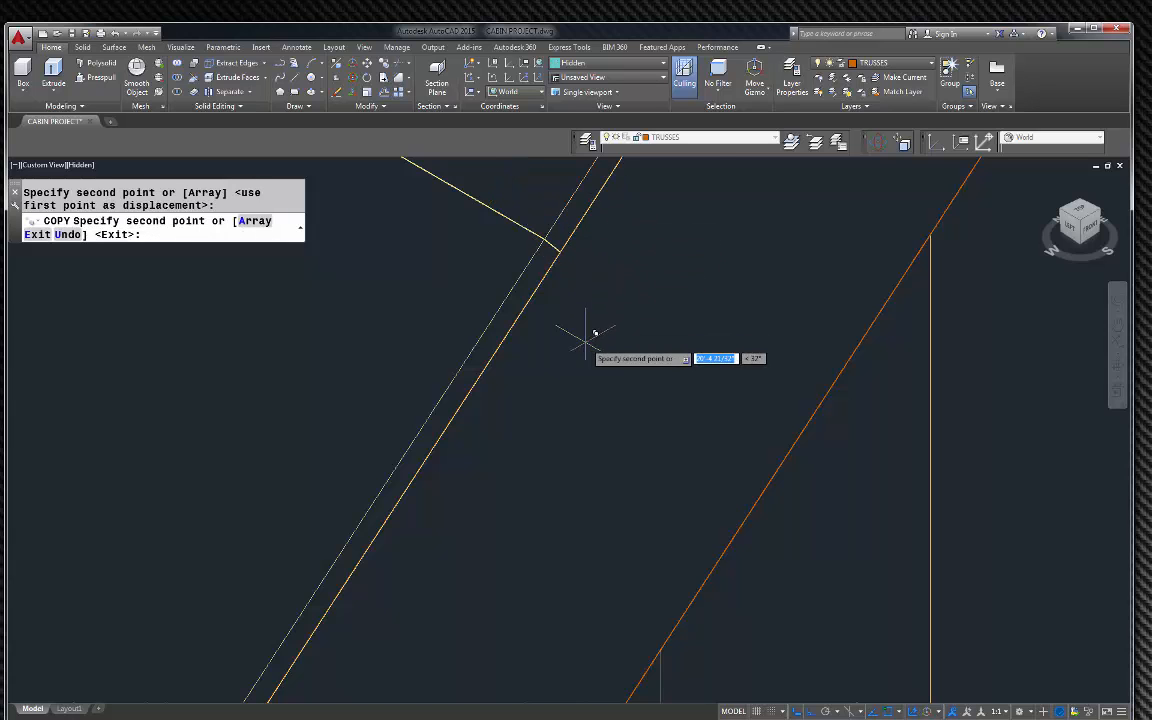
key(Escape)
scroll(596, 355, down, 3)
scroll(556, 453, down, 4)
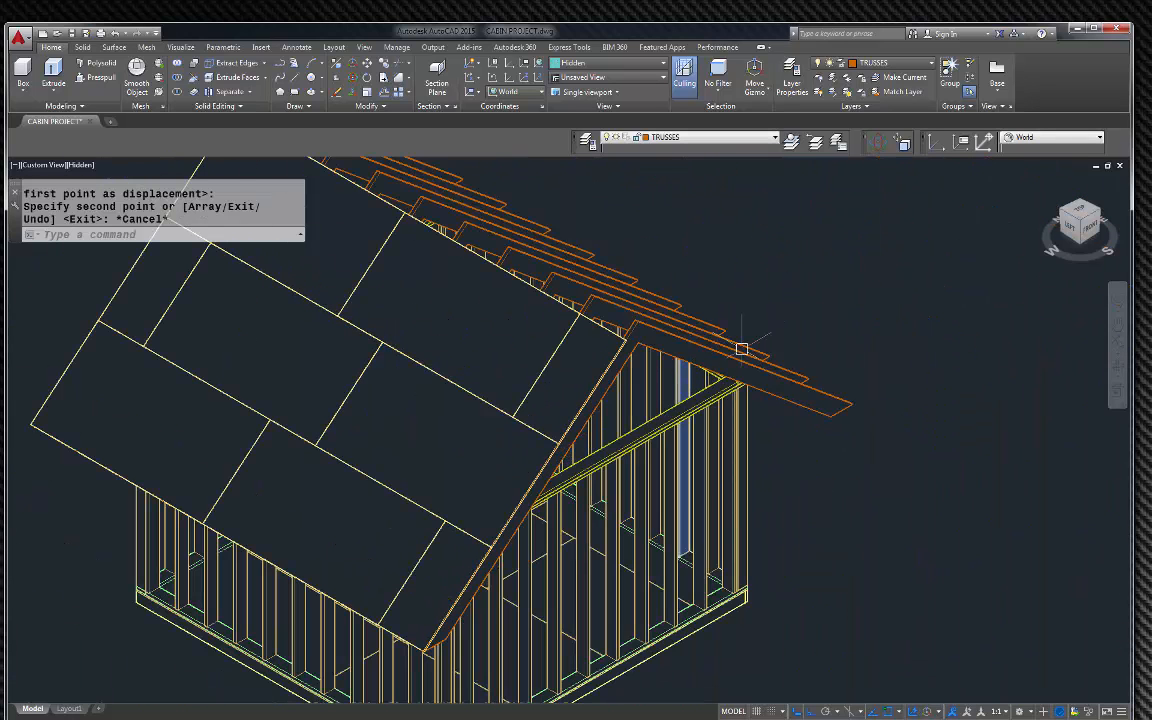
scroll(559, 272, down, 3)
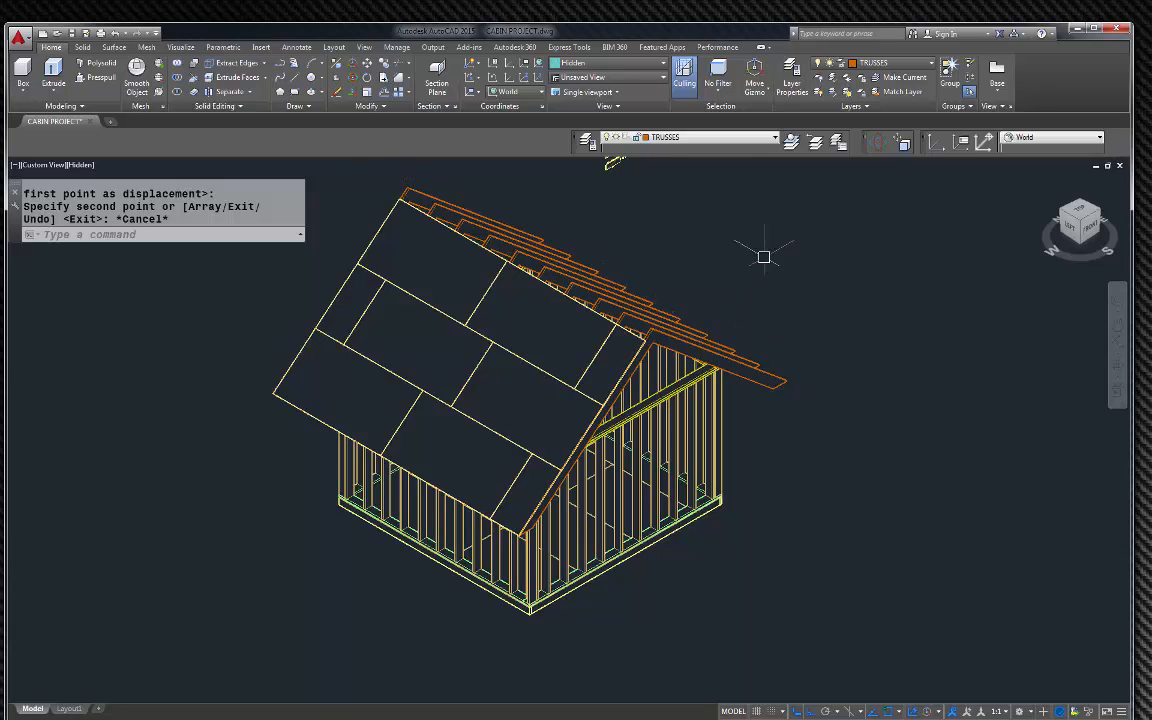
Step: Show the cabin in a straight front view and set the UCS to Front
click(1095, 231)
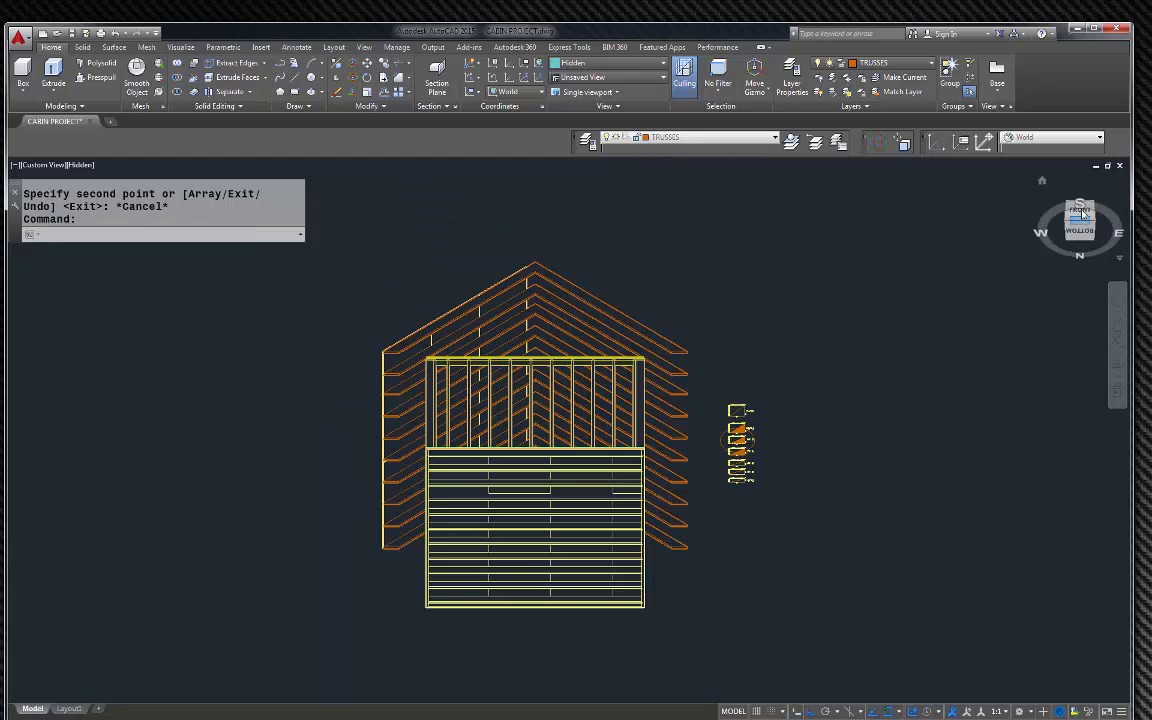
click(1086, 220)
click(1045, 138)
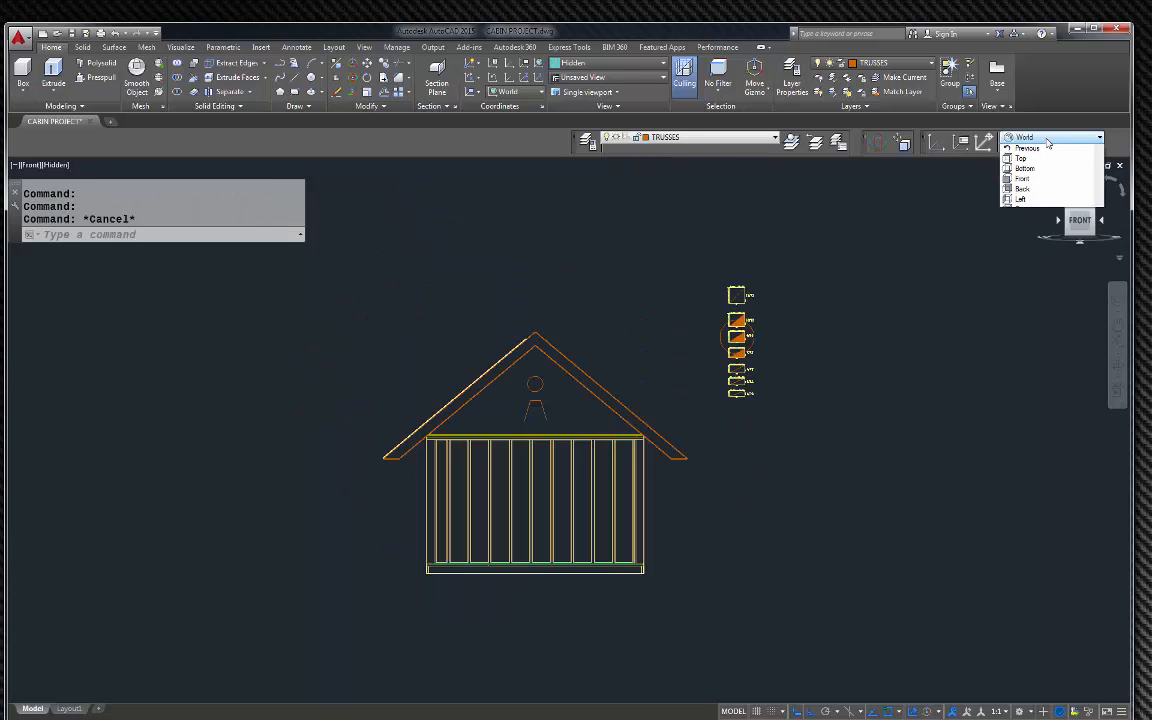
click(1027, 192)
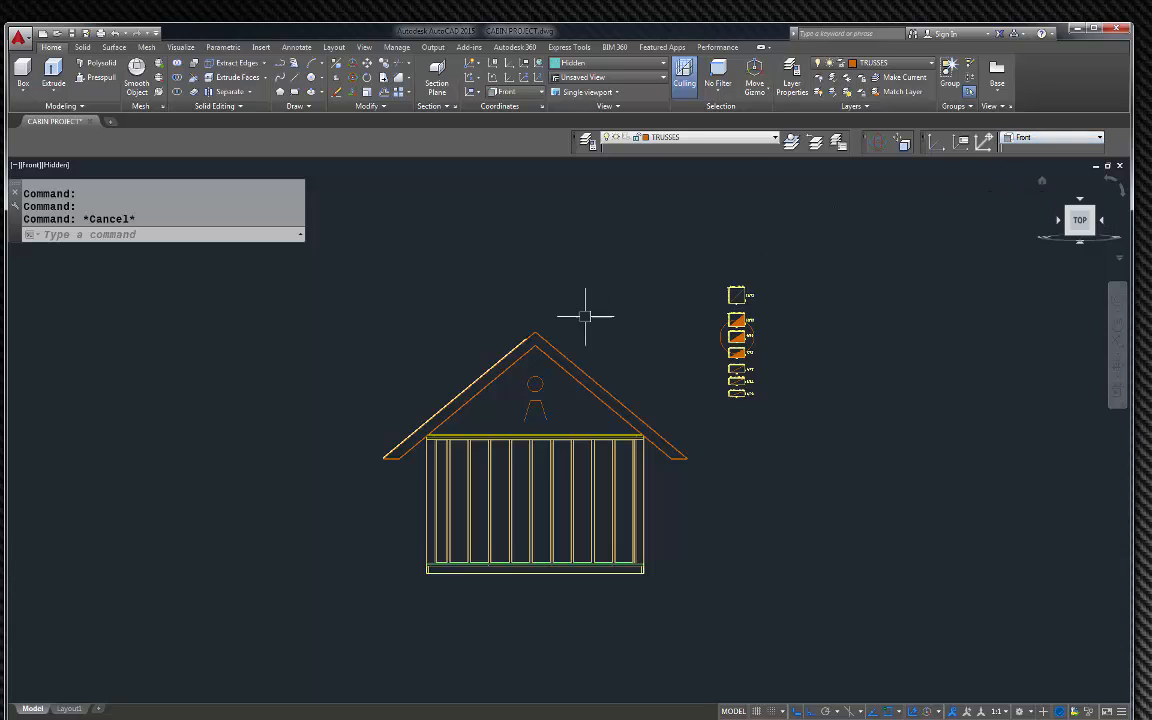
Step: Mirror the plywood sheets of the covered slope across a vertical line through the top plate's midpoint, excluding the wall plate and keeping the originals
scroll(483, 365, up, 3)
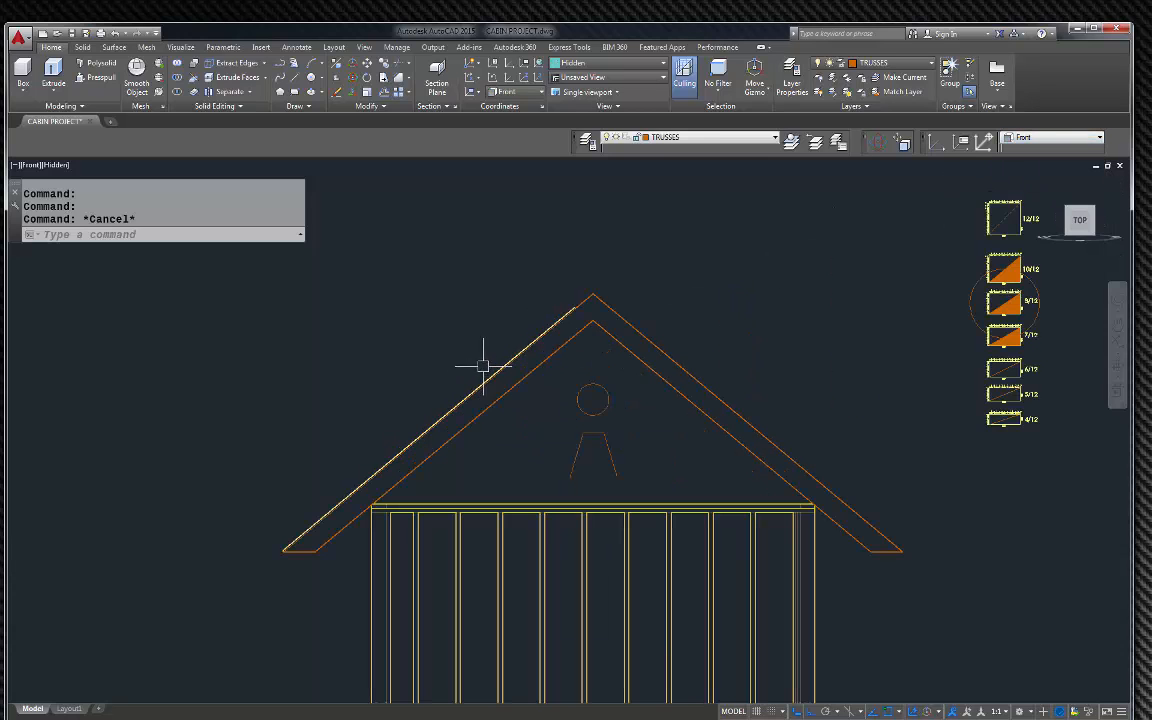
click(105, 271)
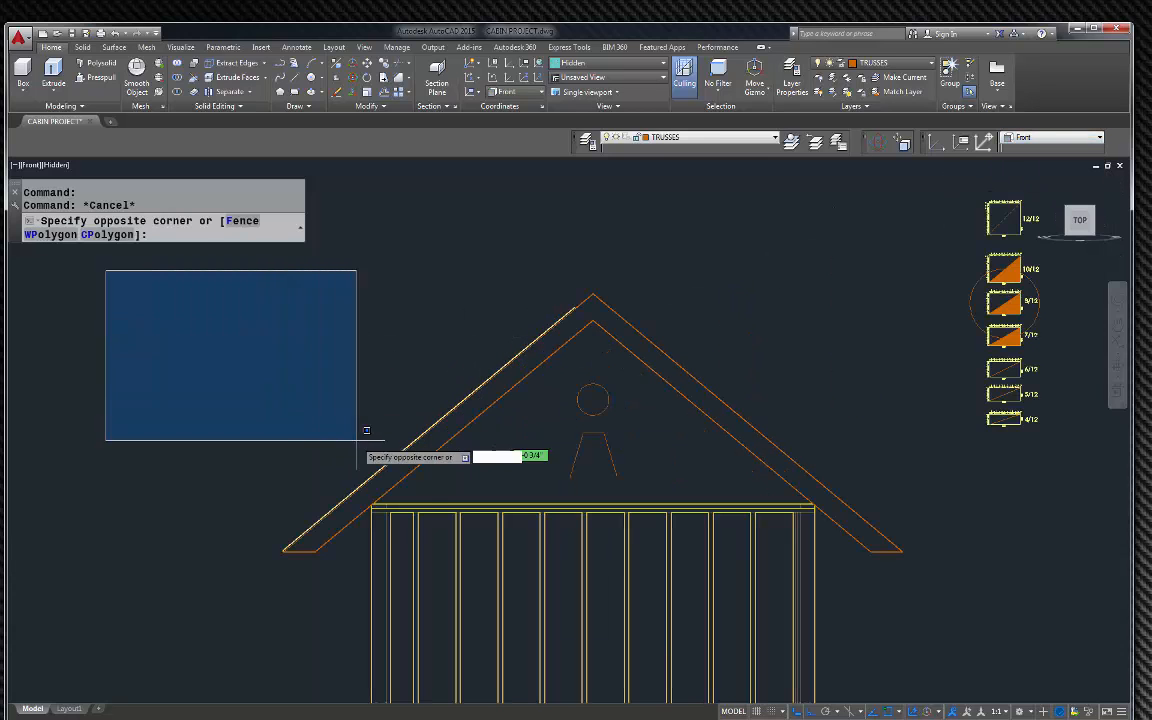
click(589, 548)
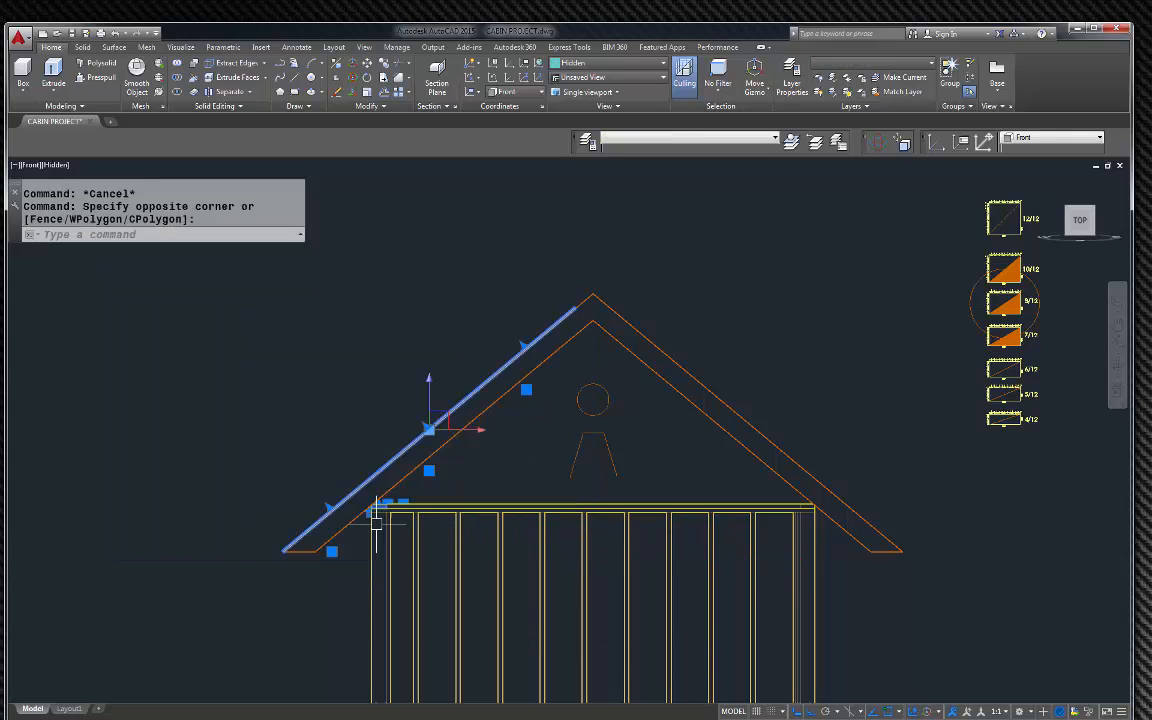
scroll(385, 510, up, 4)
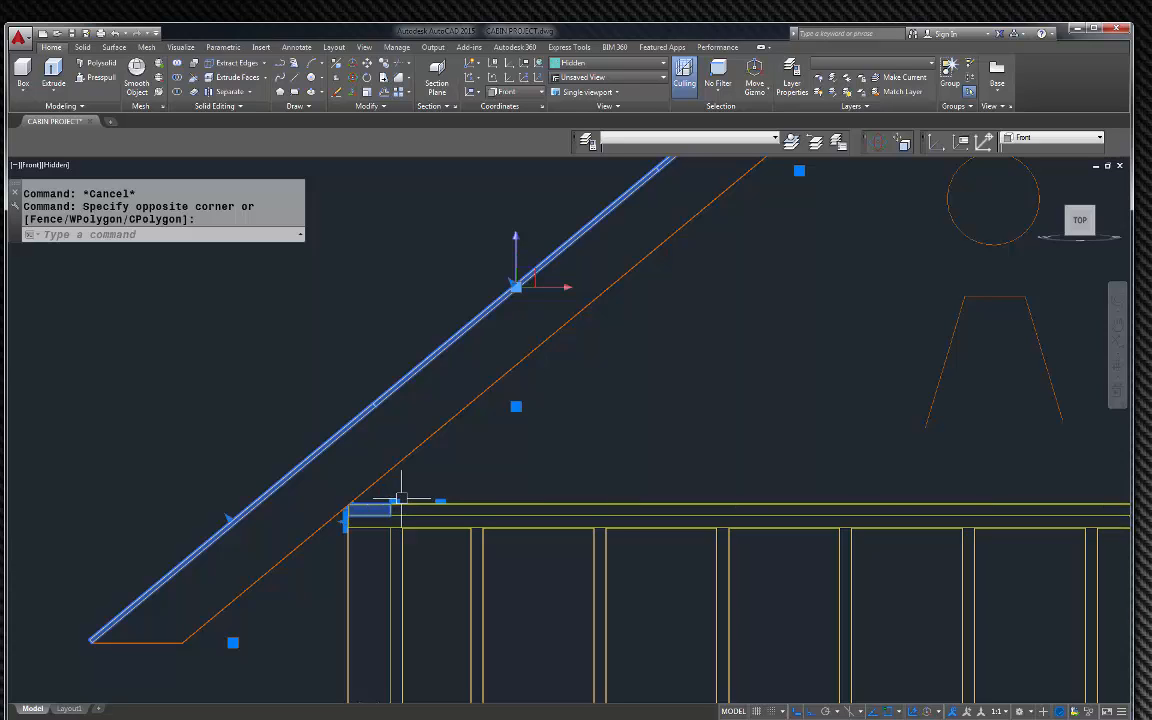
click(382, 502)
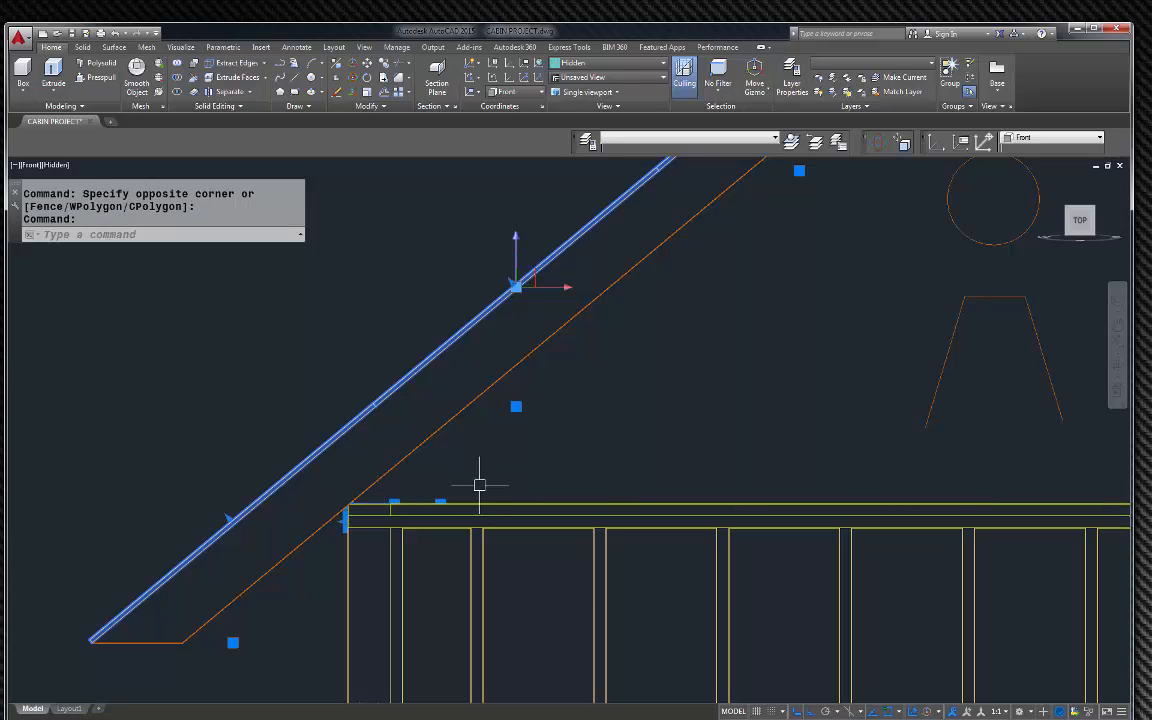
scroll(450, 470, down, 5)
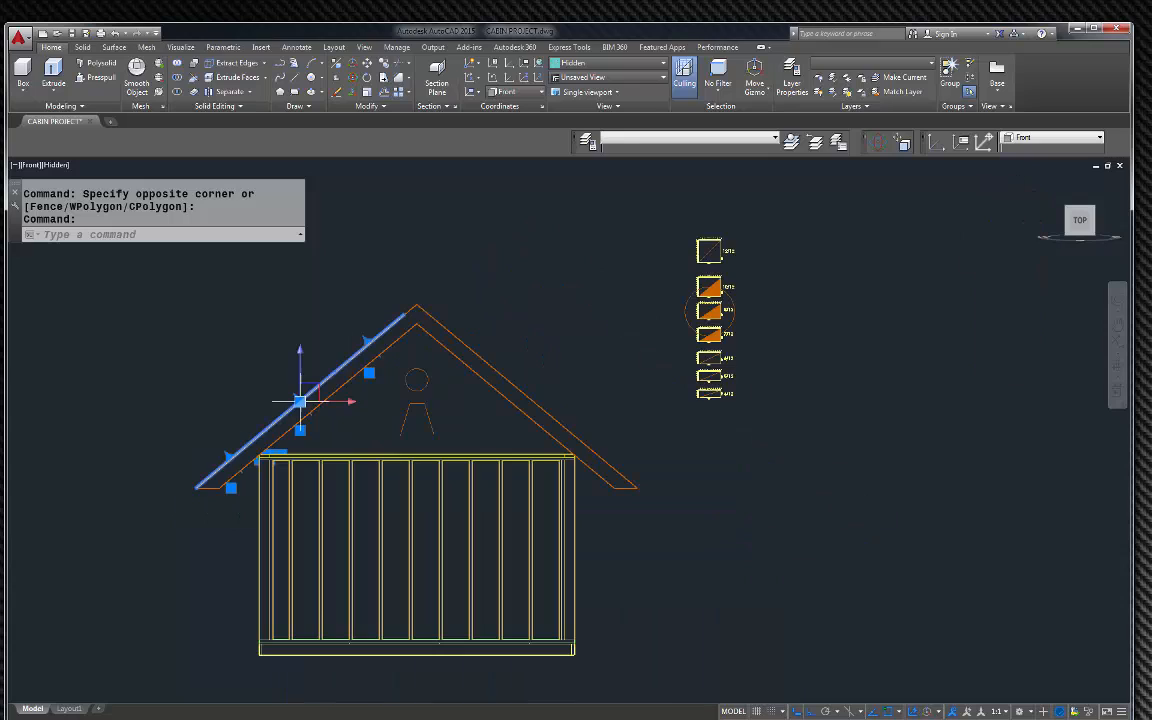
click(385, 107)
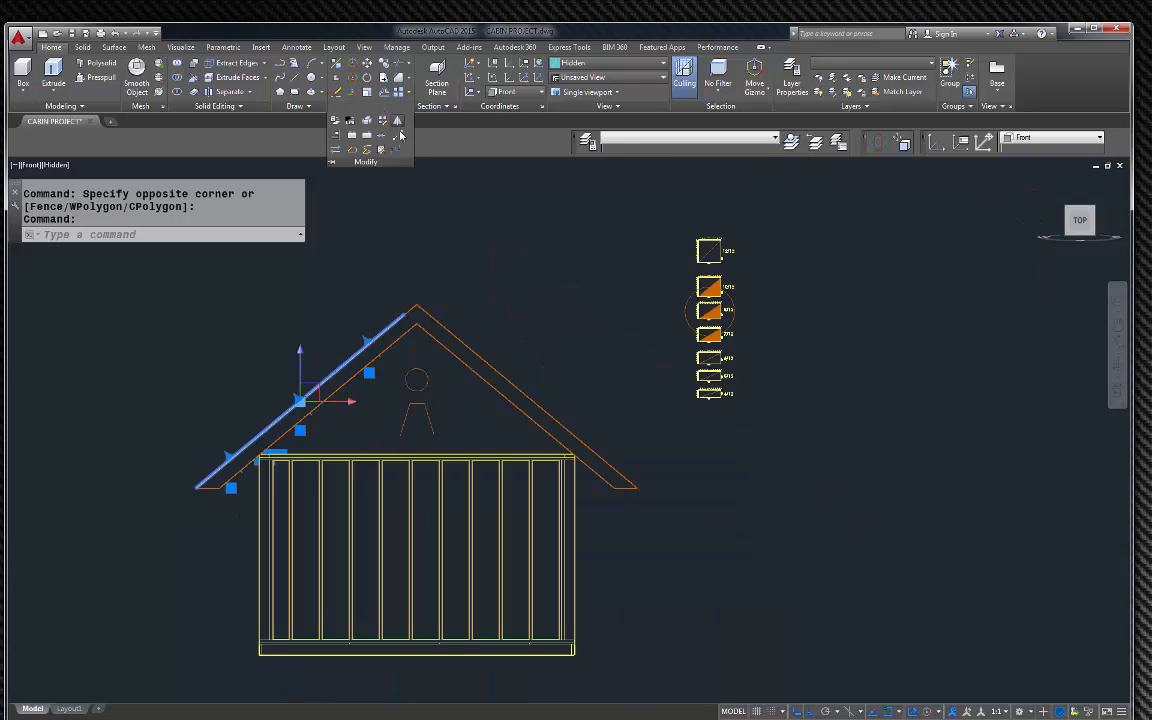
click(400, 135)
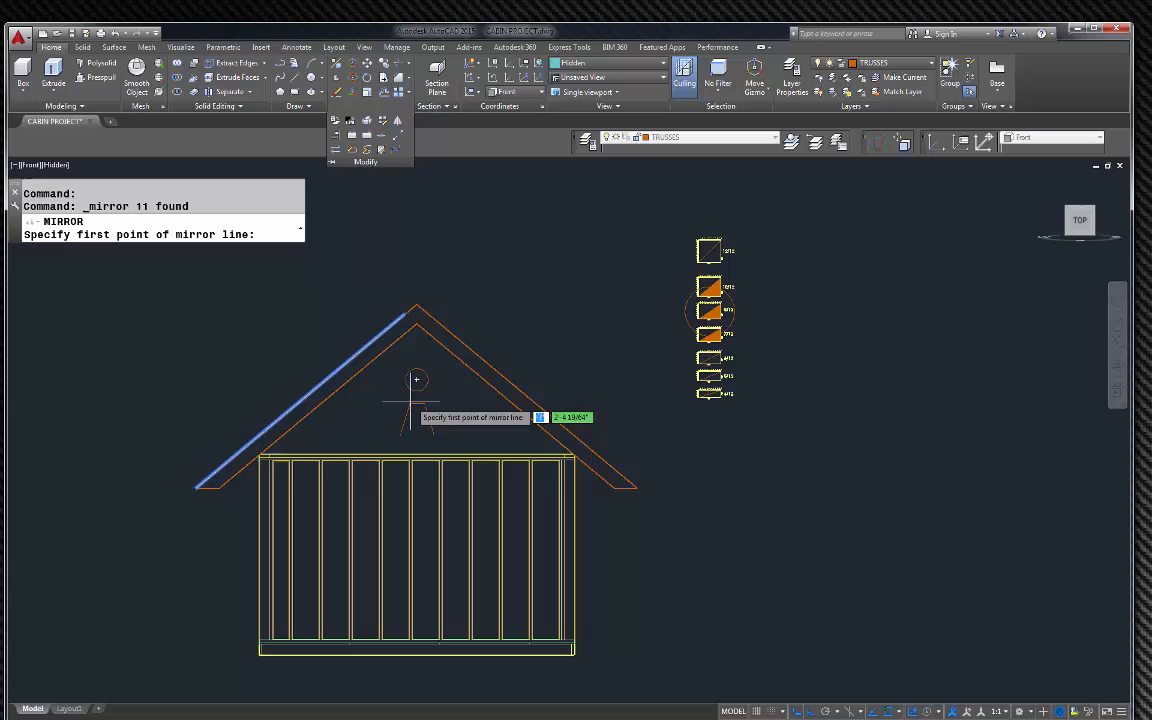
click(416, 455)
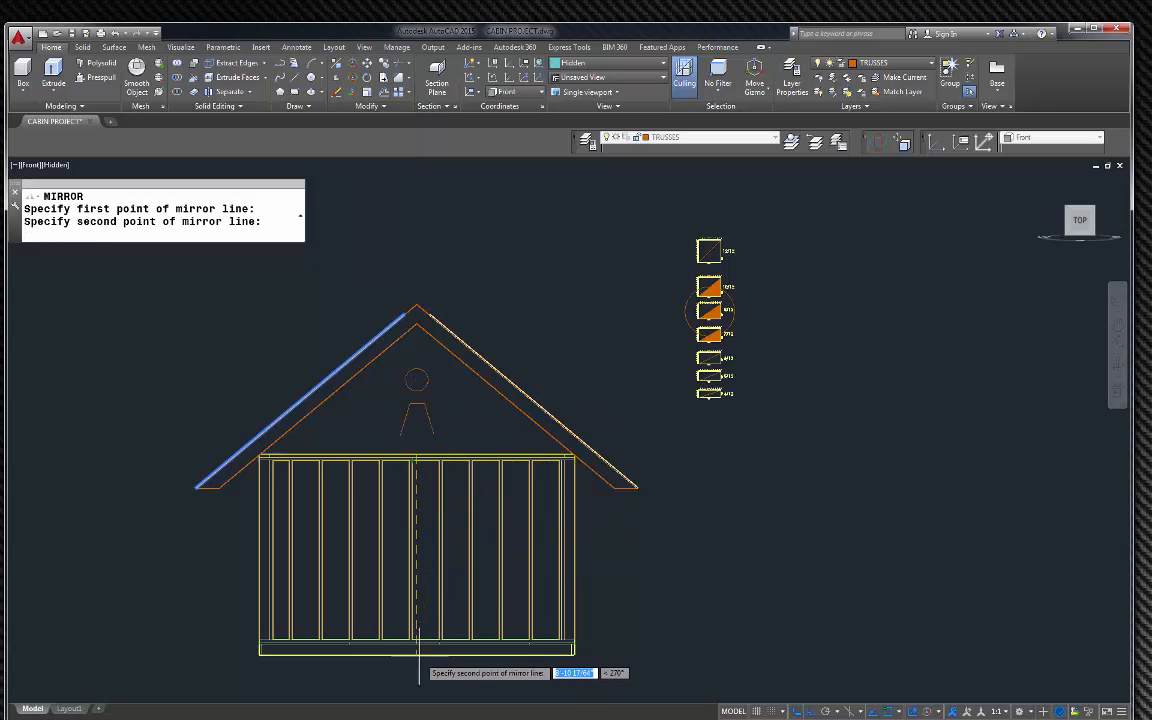
click(400, 680)
key(Return)
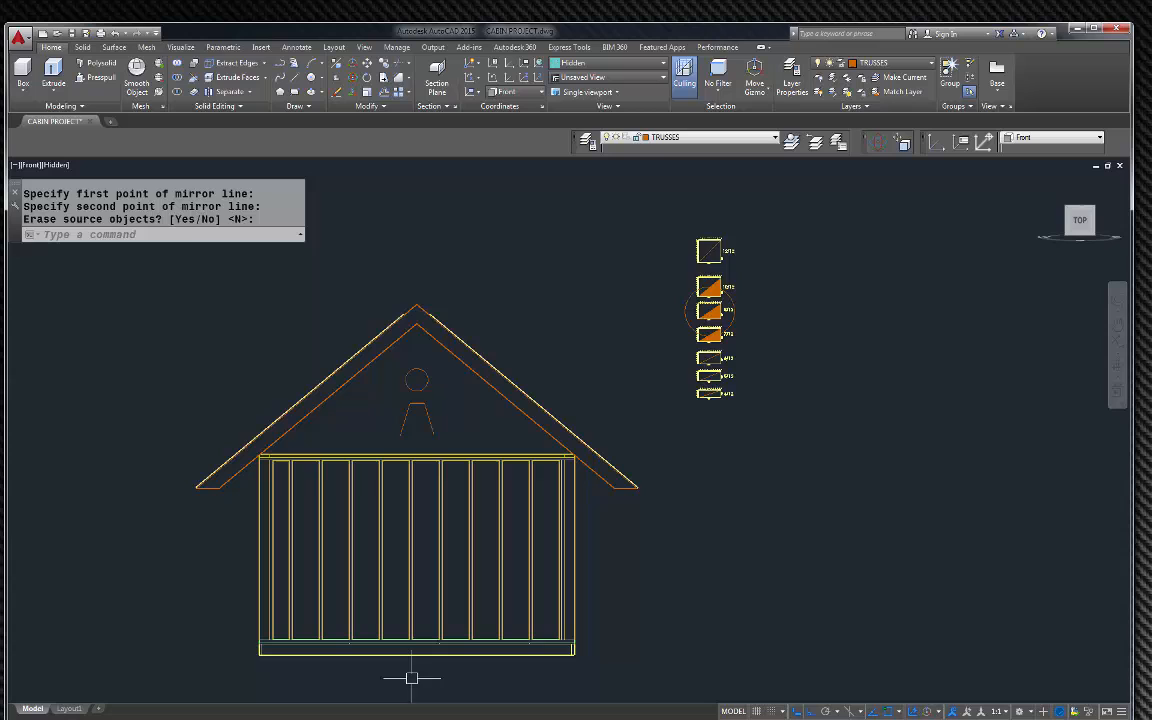
key(Escape)
click(1078, 206)
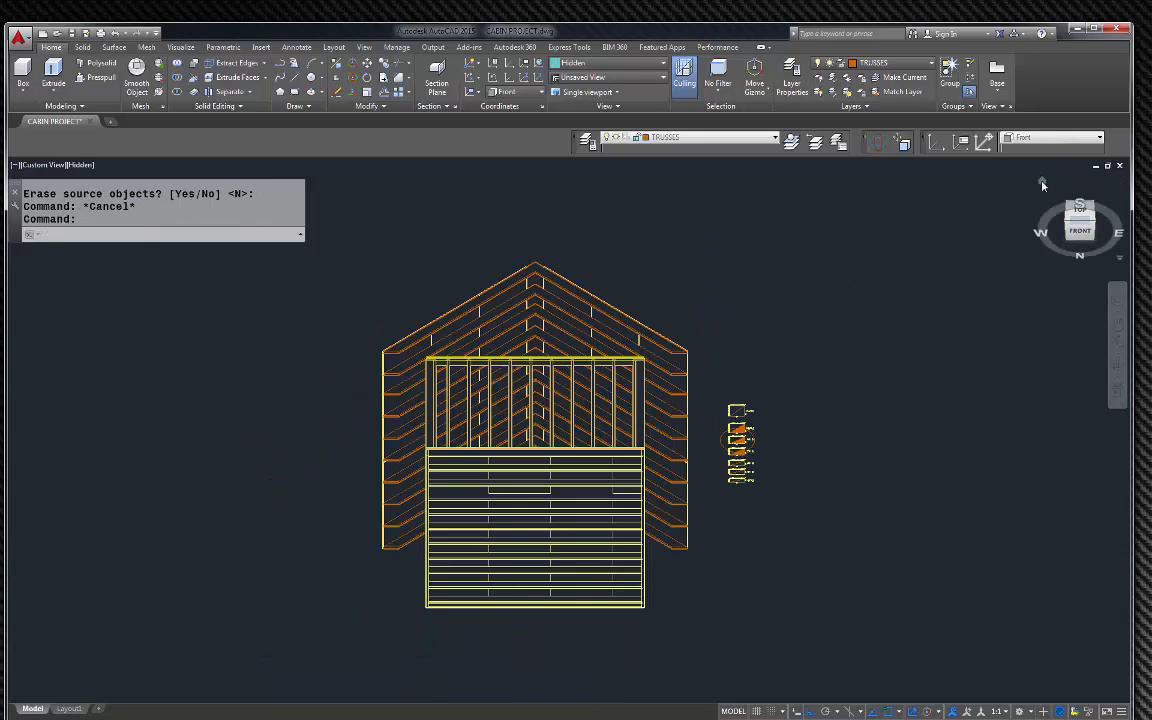
Step: Set the UCS to World and inspect the plywood on both roof slopes from opposite isometric corners and a level corner view
click(1042, 183)
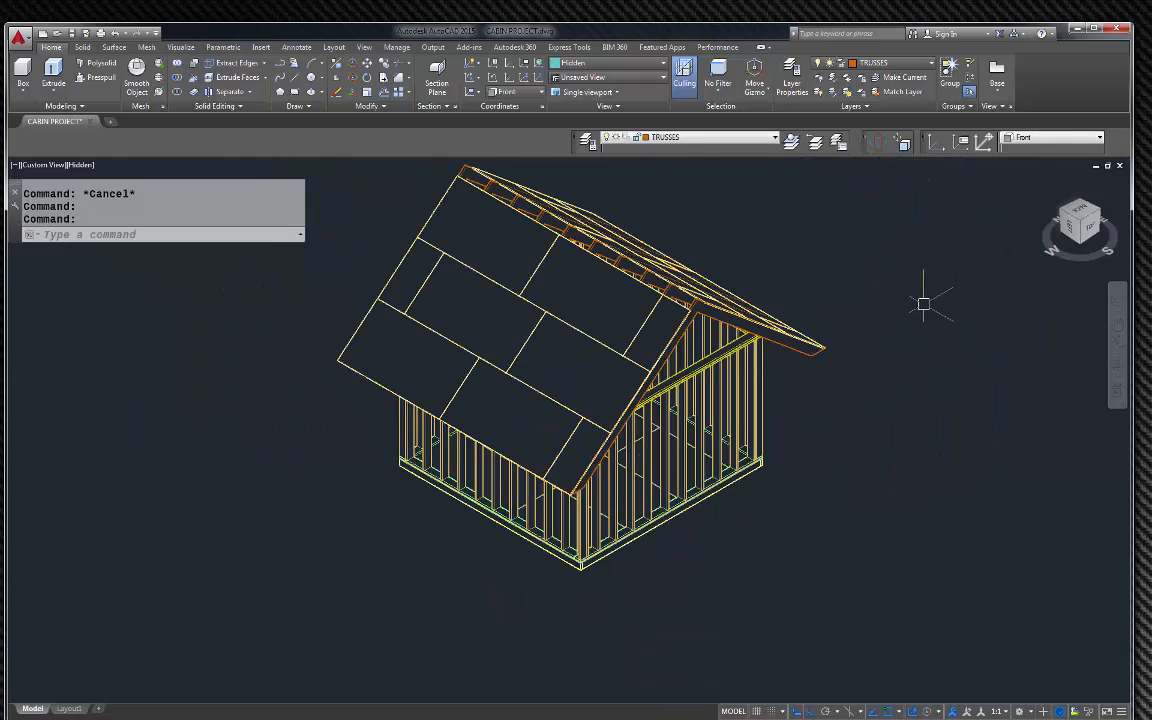
click(1099, 214)
click(1050, 137)
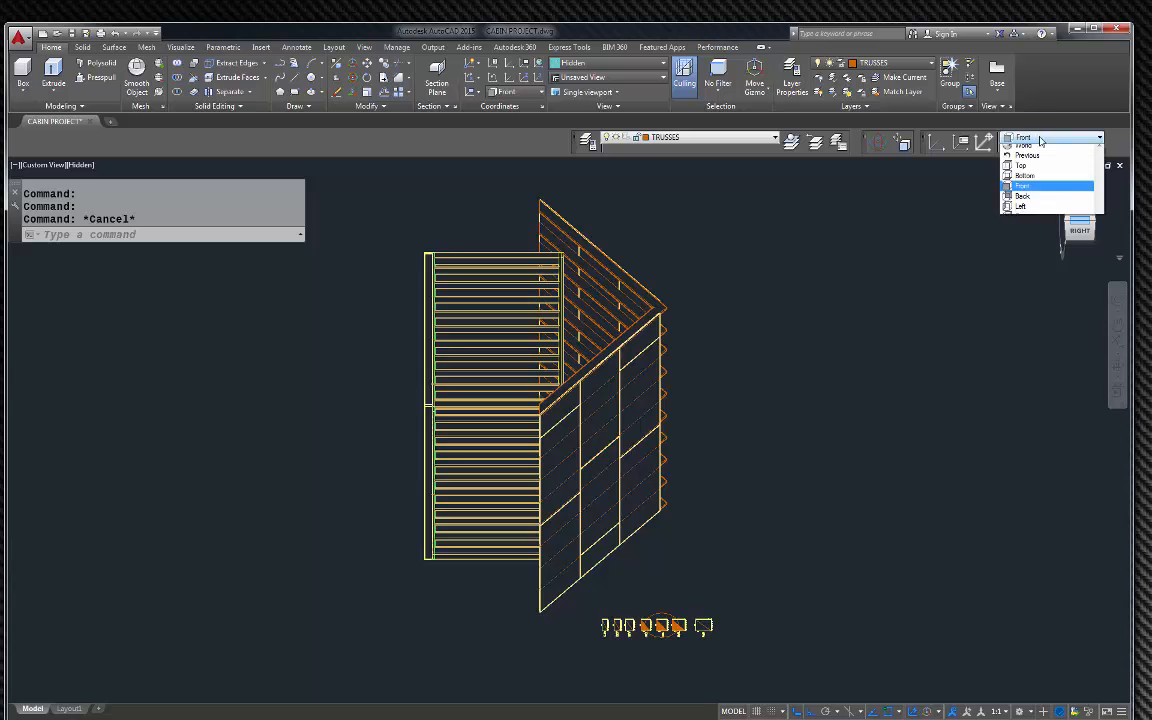
click(1030, 150)
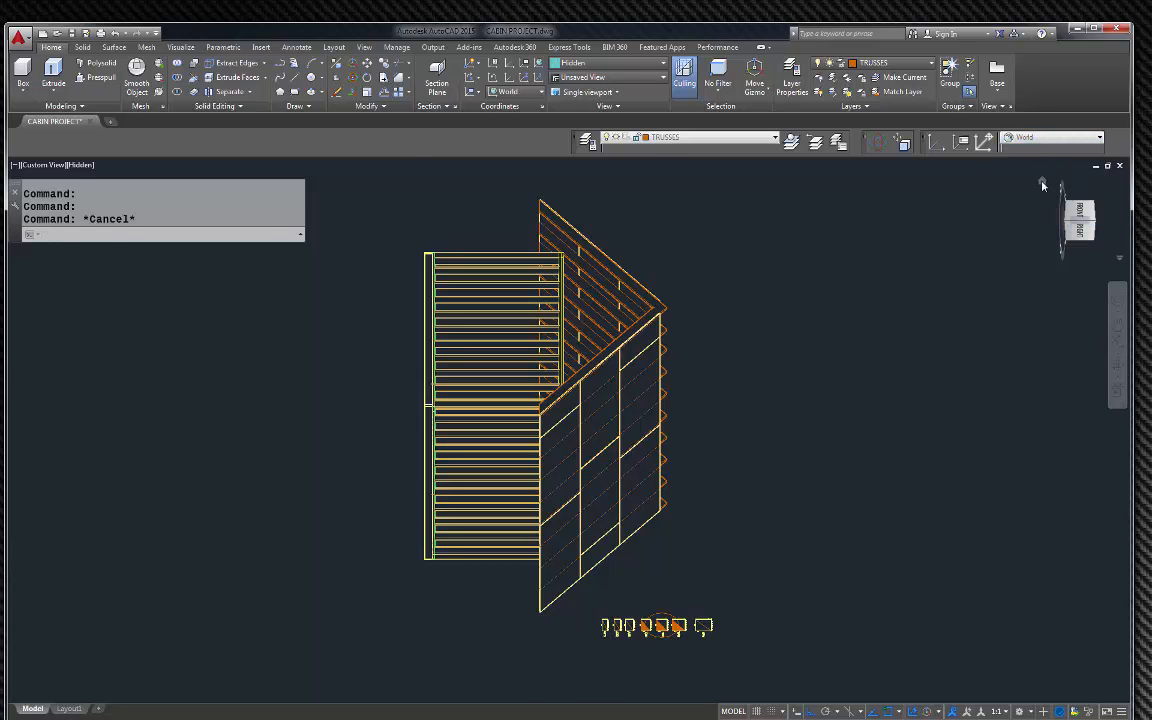
click(1042, 184)
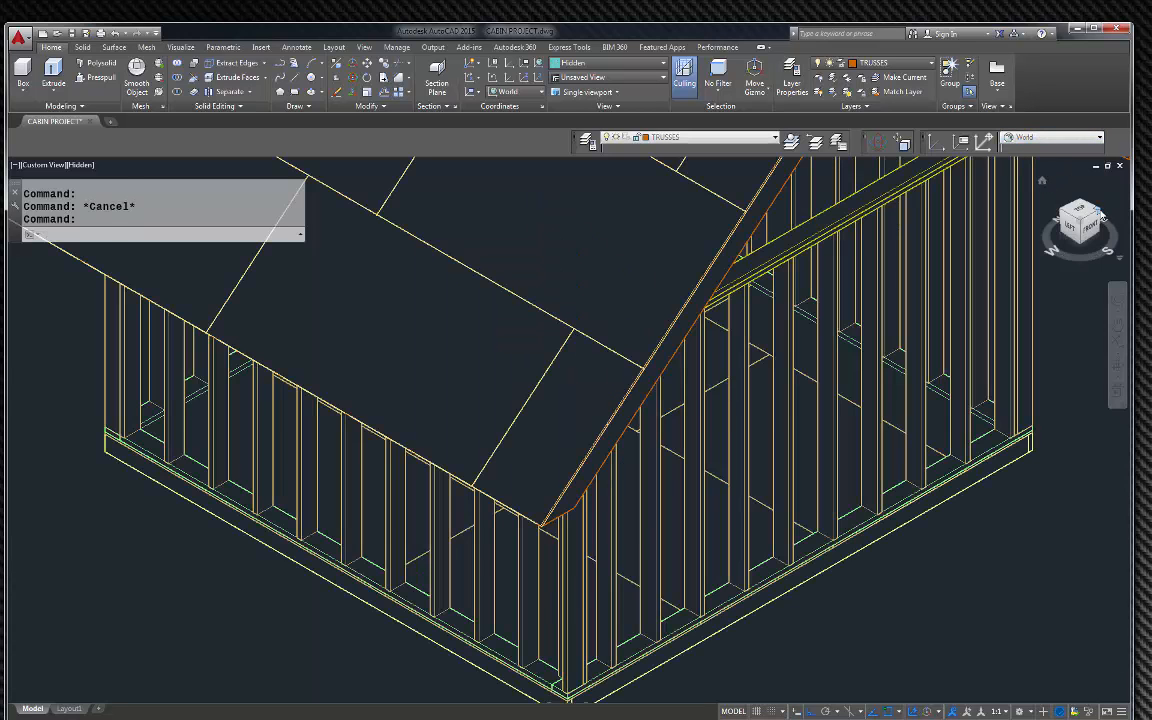
click(1101, 213)
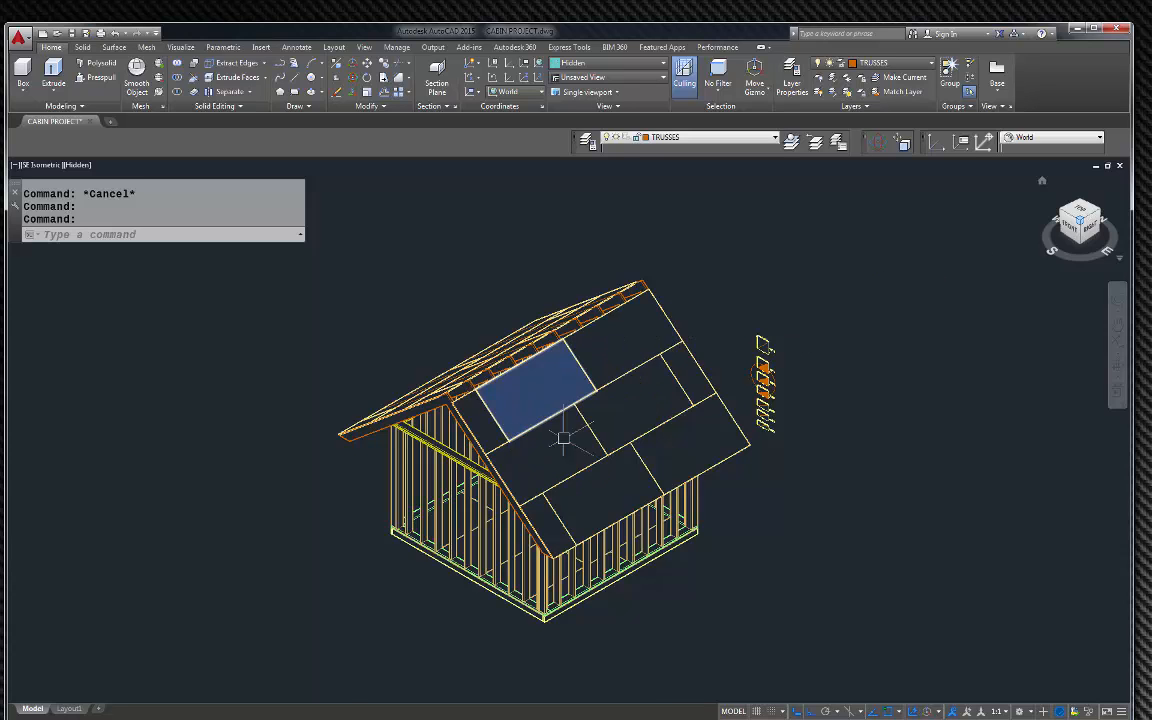
scroll(563, 440, up, 3)
scroll(541, 416, down, 3)
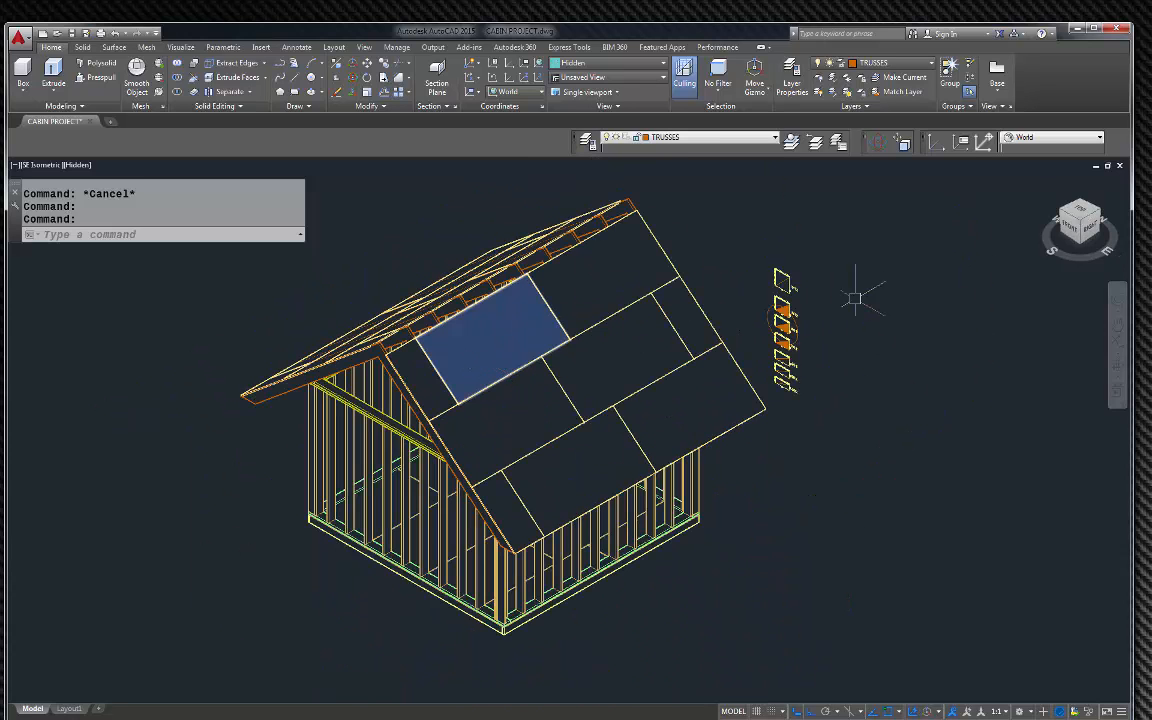
click(1064, 218)
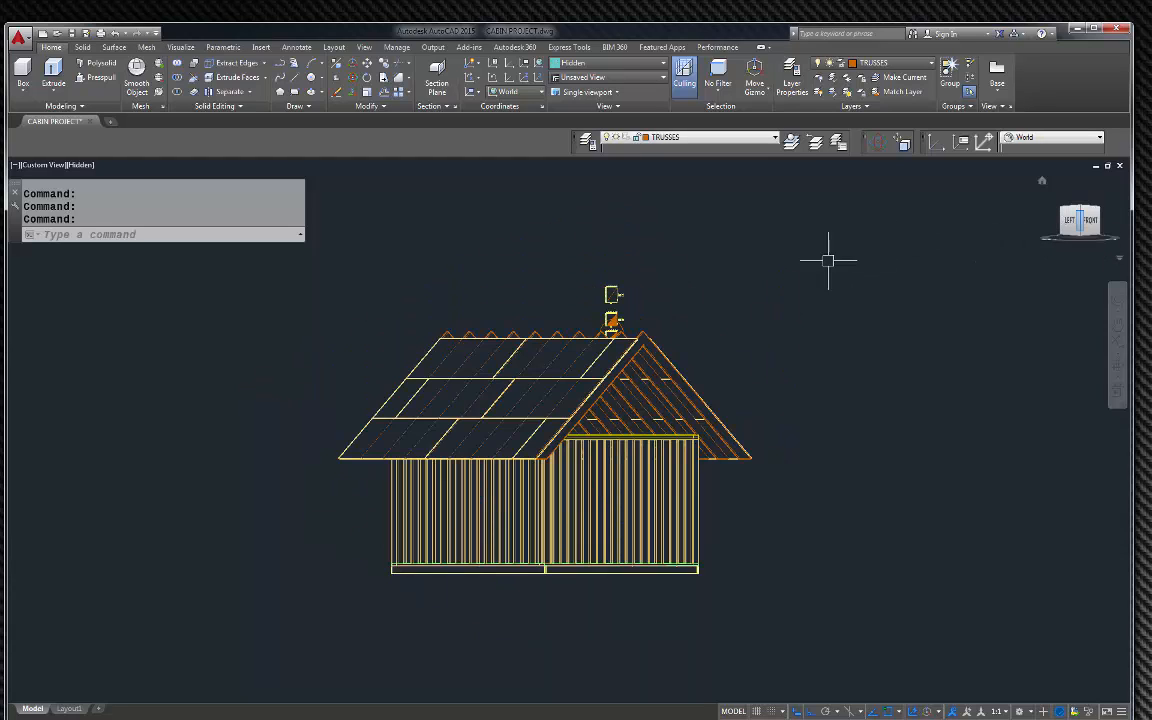